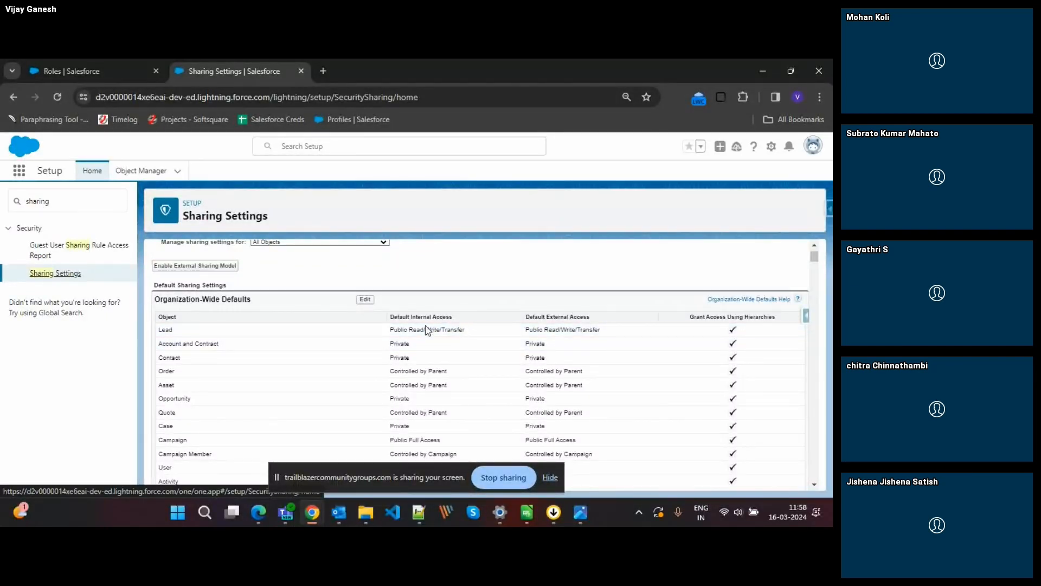
Open the organization-wide defaults for editing, and review Lead's internal access options and the defaults of the other objects.
scroll(423, 328, "up", 2)
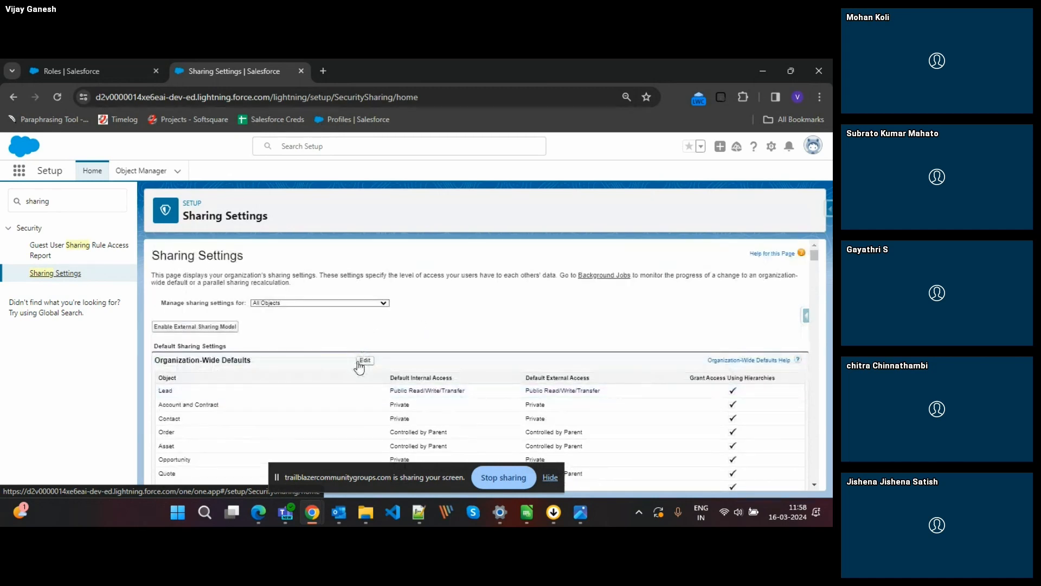
left_click(364, 361)
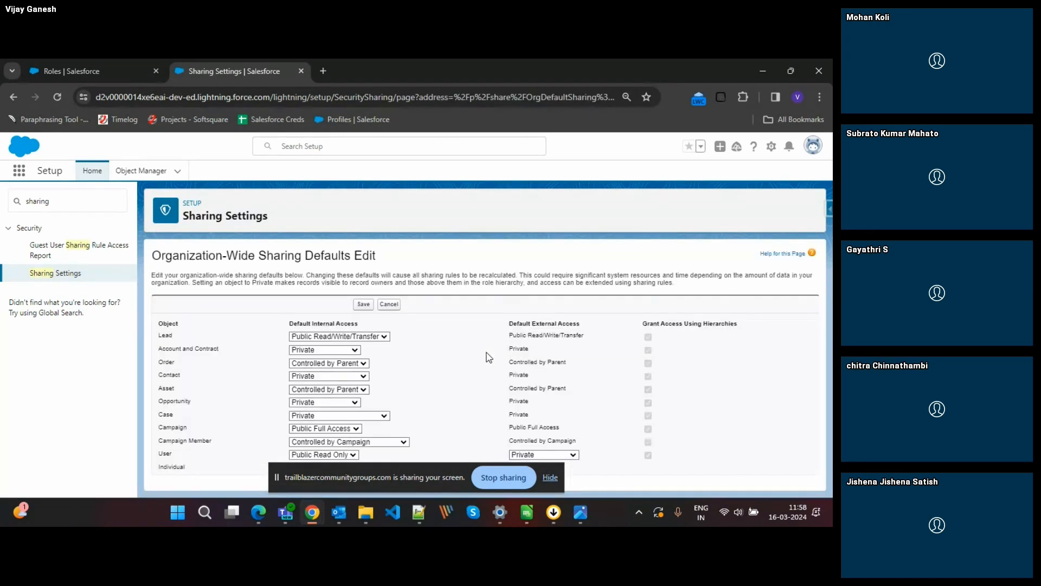
scroll(429, 333, "down", 1)
scroll(429, 334, "up", 1)
left_click(346, 337)
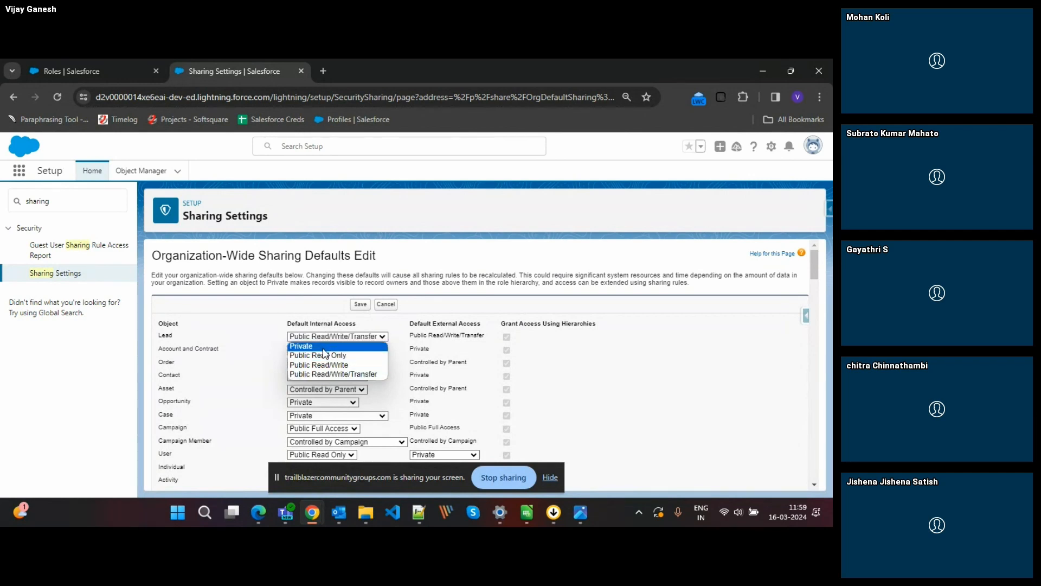
left_click(521, 379)
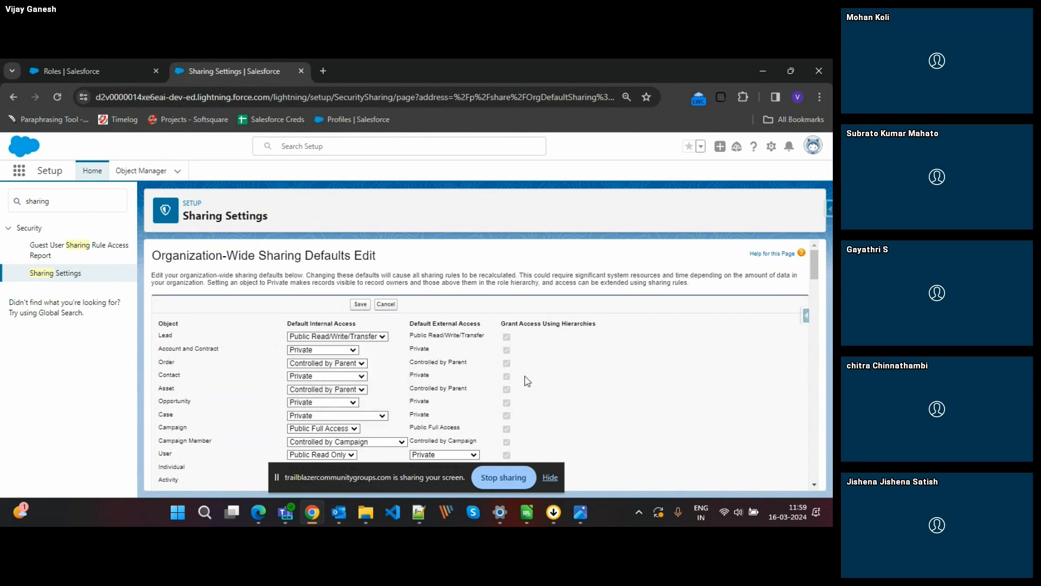
scroll(522, 380, "down", 3)
scroll(525, 381, "down", 2)
scroll(525, 381, "down", 2)
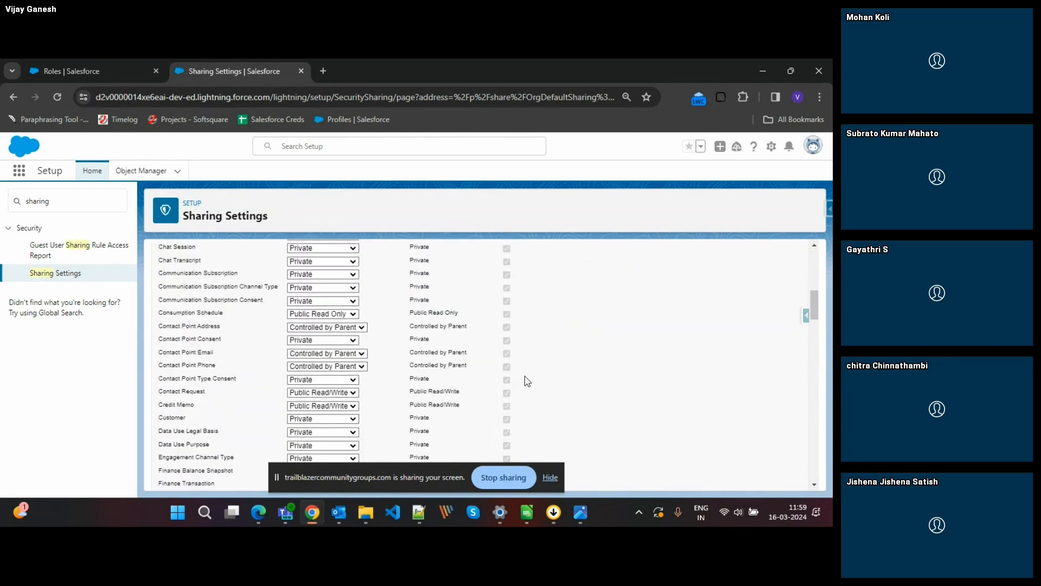
scroll(525, 380, "up", 10)
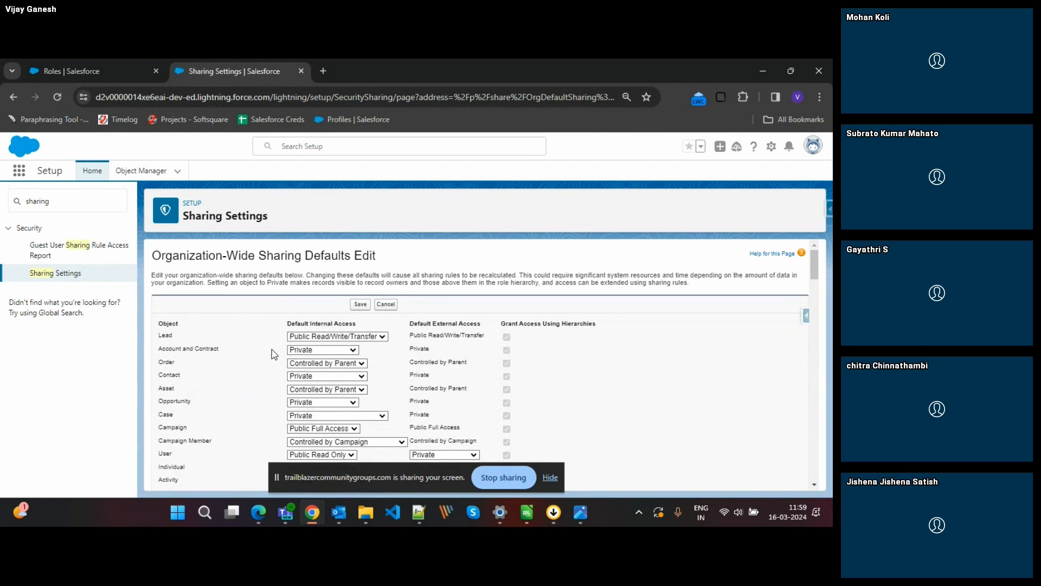
Check the default internal access options for Account and Contract, keeping Private, and leave the defaults editing without saving.
double_click(172, 378)
left_click(297, 354)
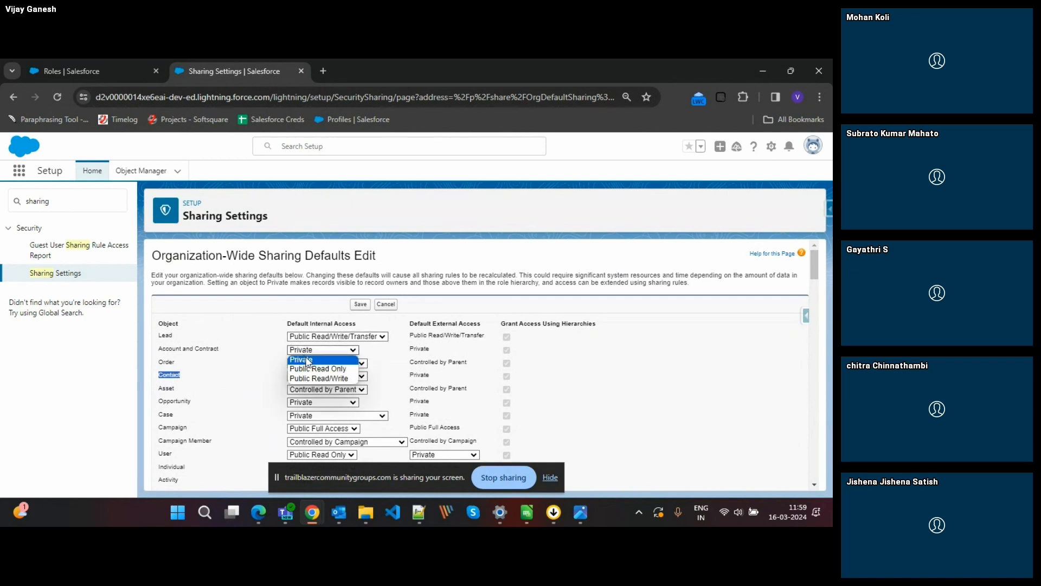
left_click(307, 362)
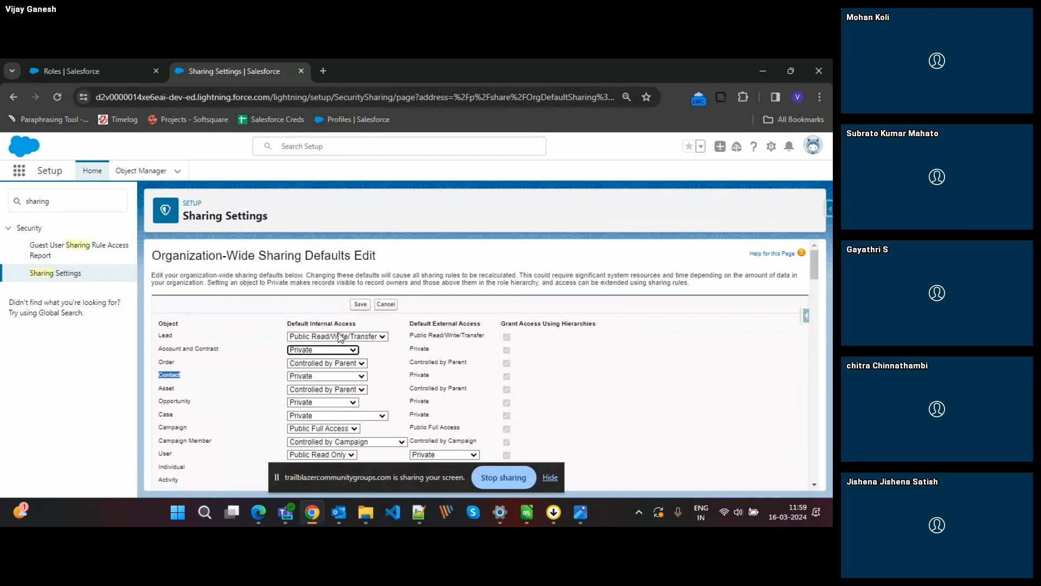
left_click(315, 350)
left_click(415, 359)
left_click(336, 350)
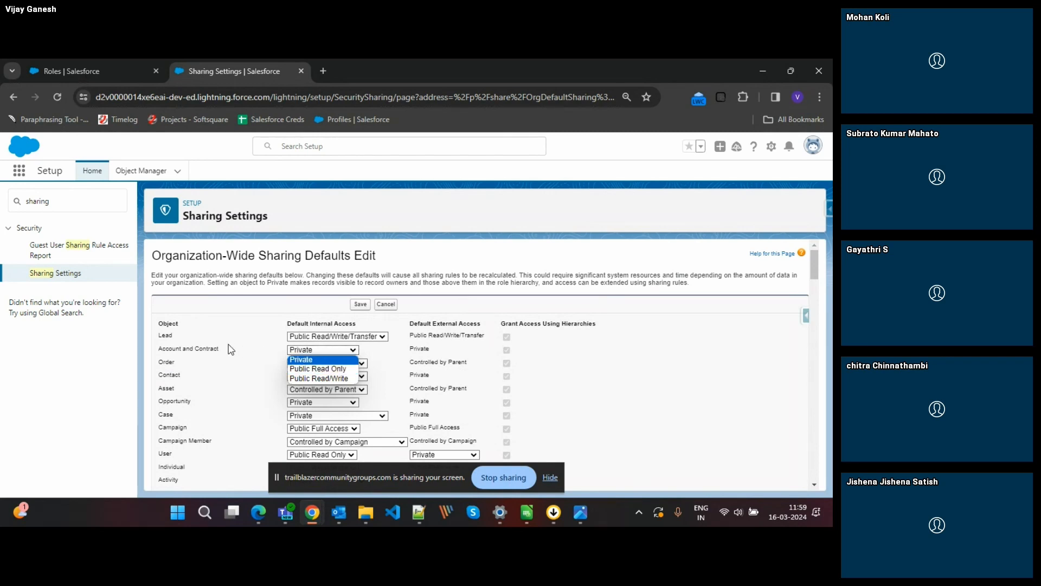
left_click(219, 348)
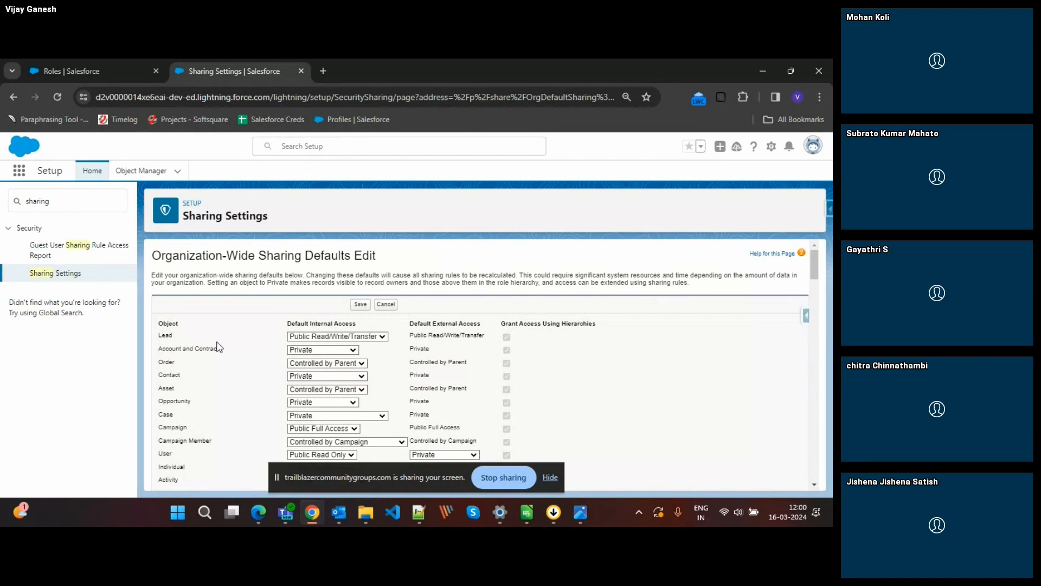
left_click(387, 305)
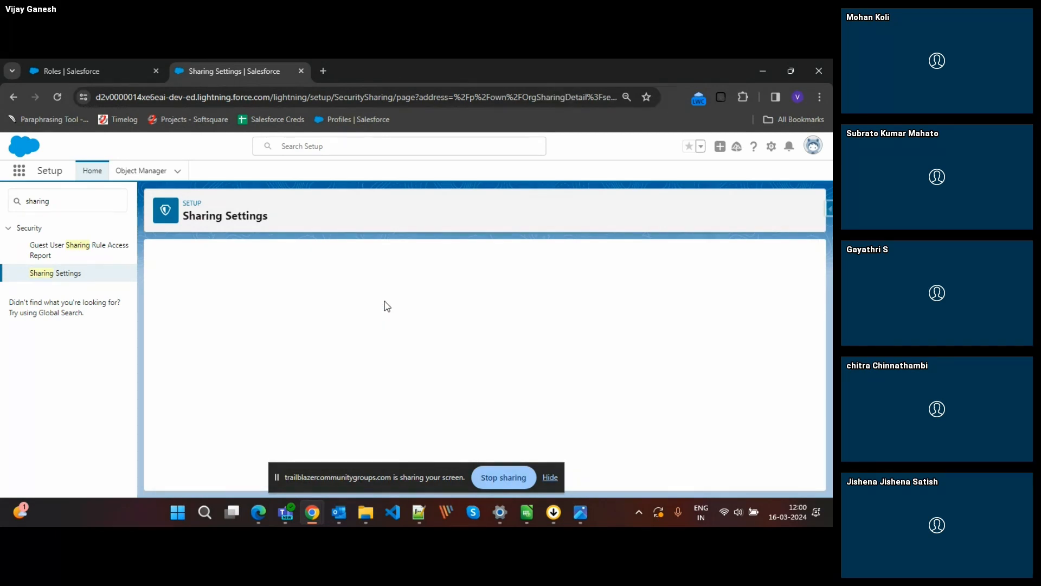
Show the sharing settings for Accounts only, and examine their organization-wide defaults, sharing rules and overriding profiles.
left_click(326, 303)
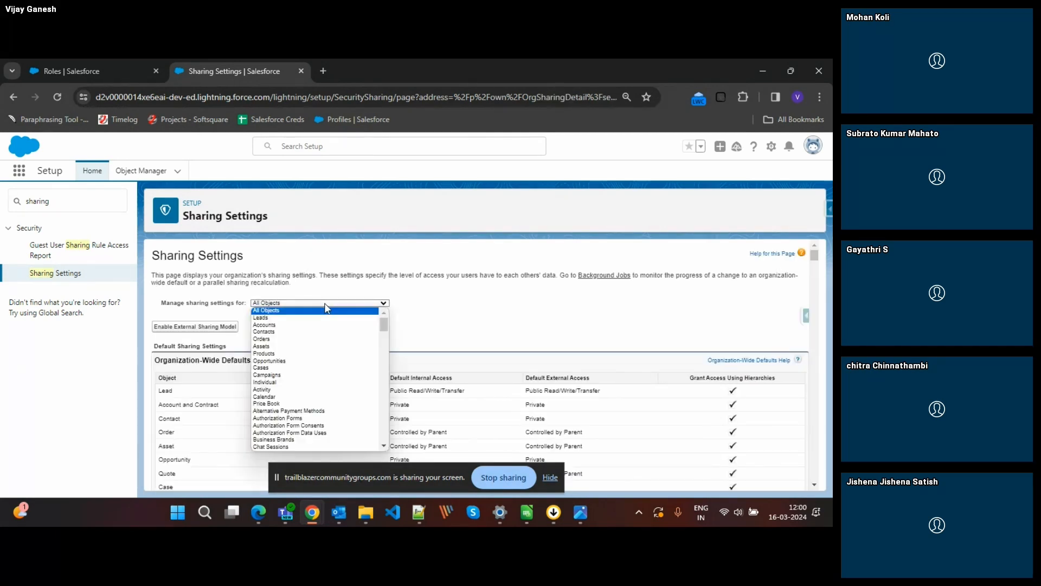
left_click(288, 328)
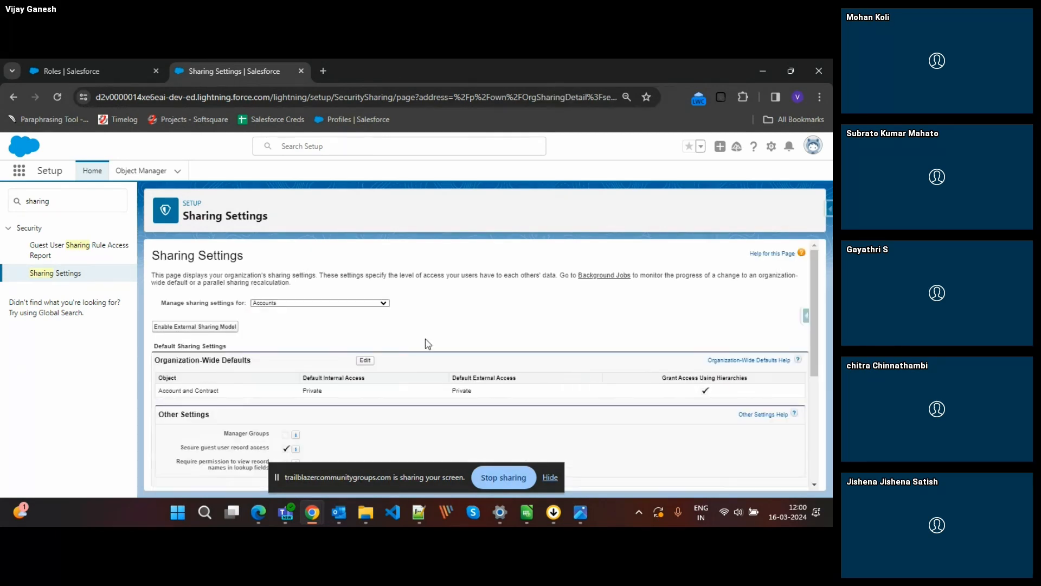
scroll(426, 343, "down", 4)
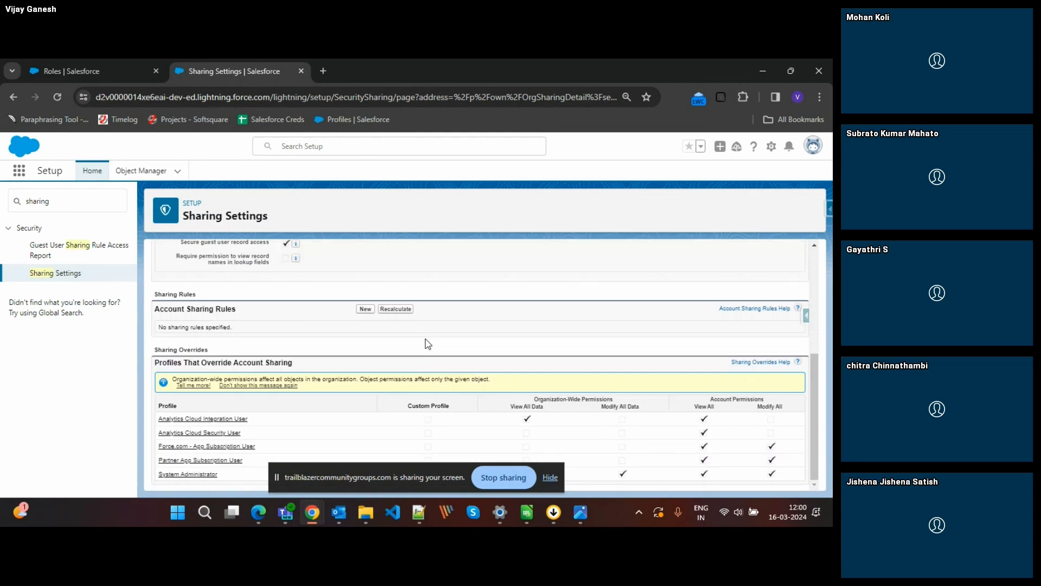
scroll(330, 396, "up", 5)
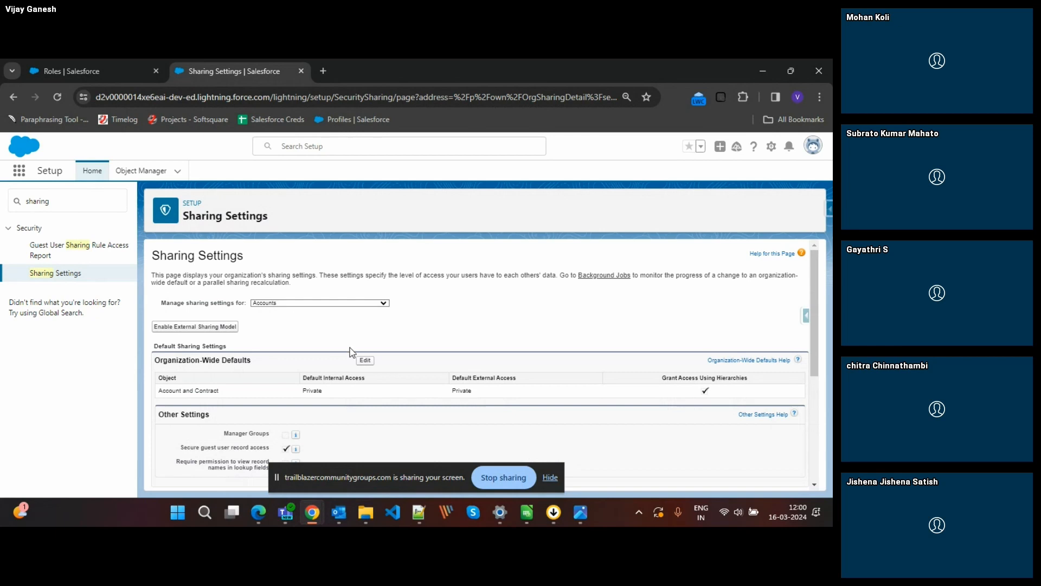
scroll(324, 378, "down", 4)
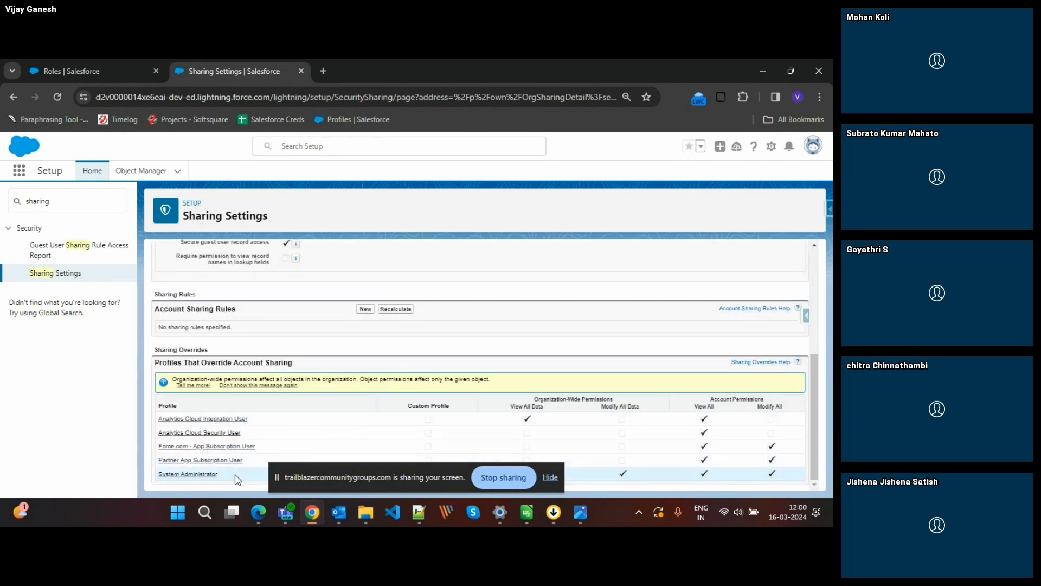
left_click(550, 478)
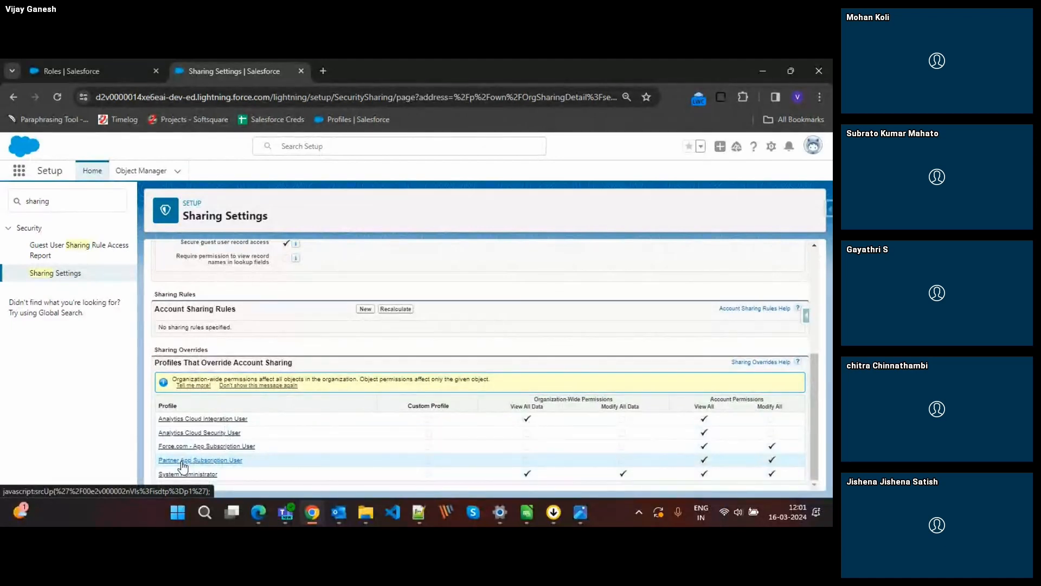
scroll(328, 363, "up", 4)
scroll(329, 365, "down", 2)
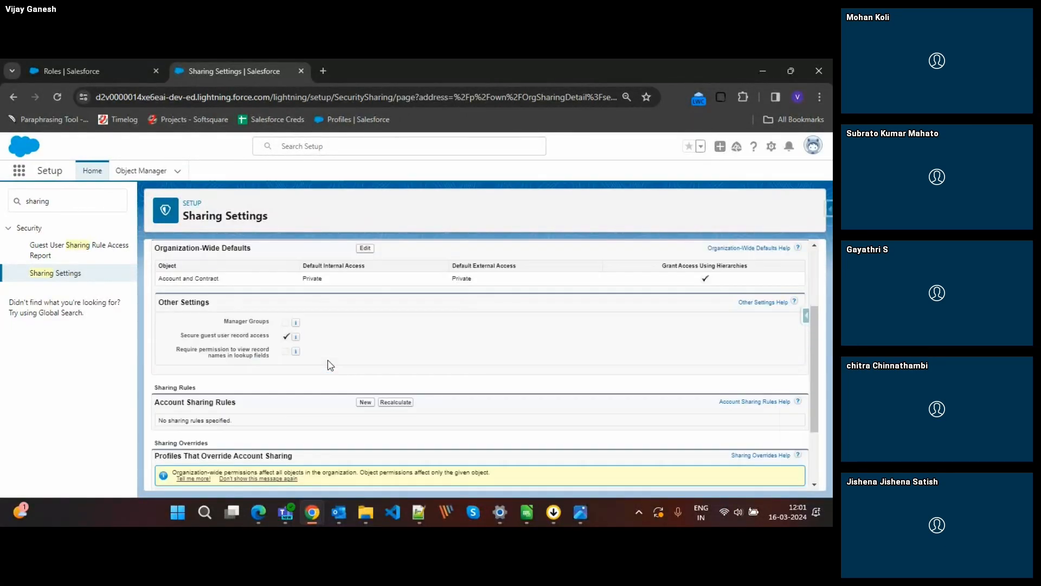
scroll(330, 365, "down", 2)
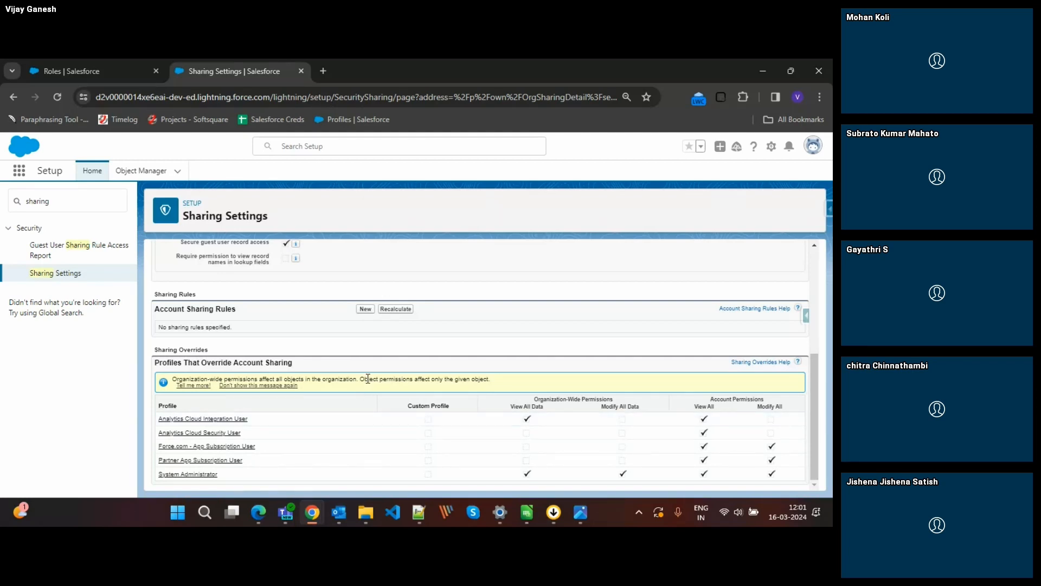
scroll(449, 359, "up", 4)
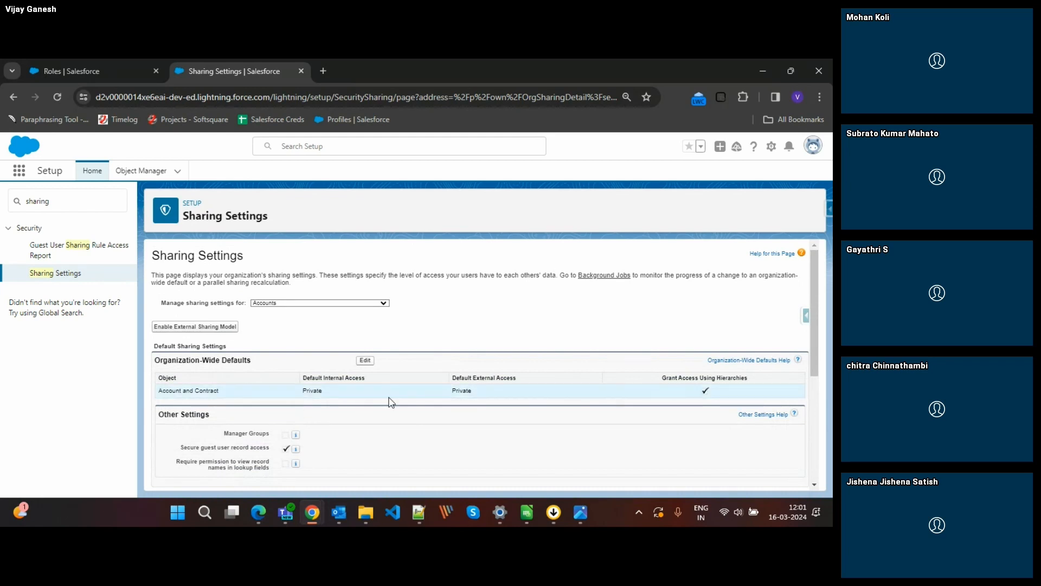
View the sharing settings for Opportunities, and return to those for Accounts.
left_click(339, 303)
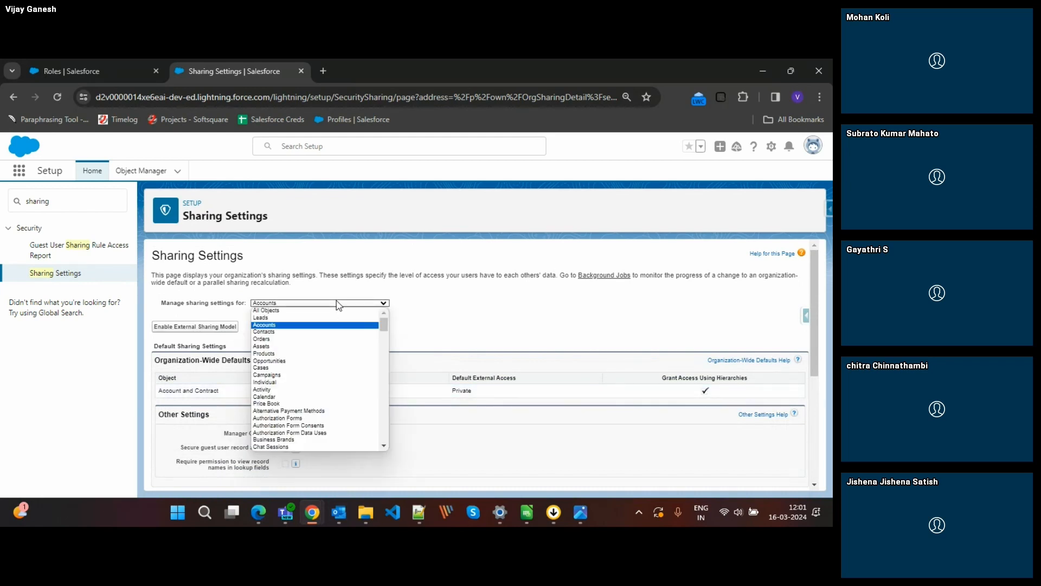
left_click(288, 360)
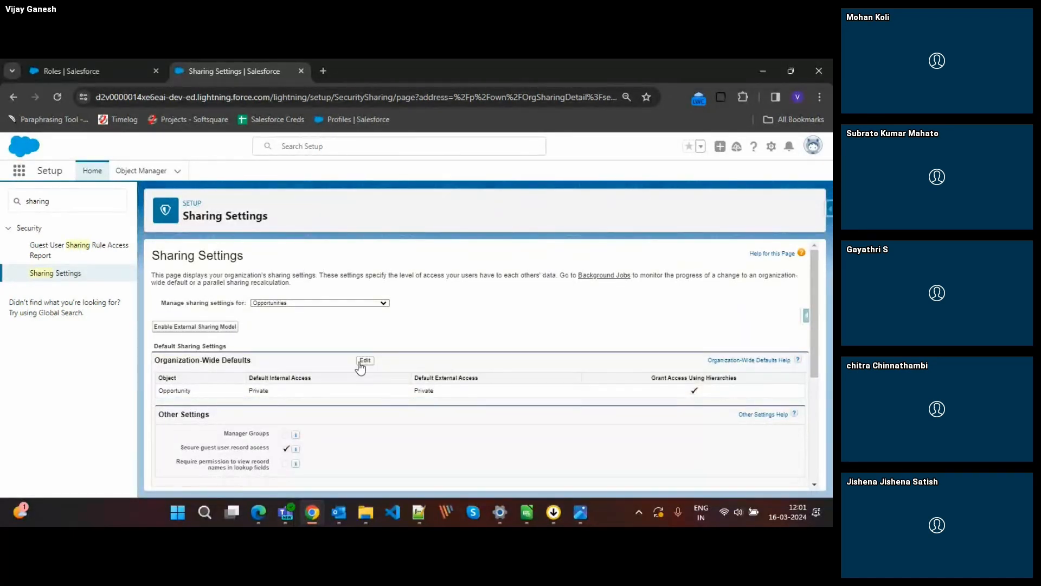
left_click(320, 302)
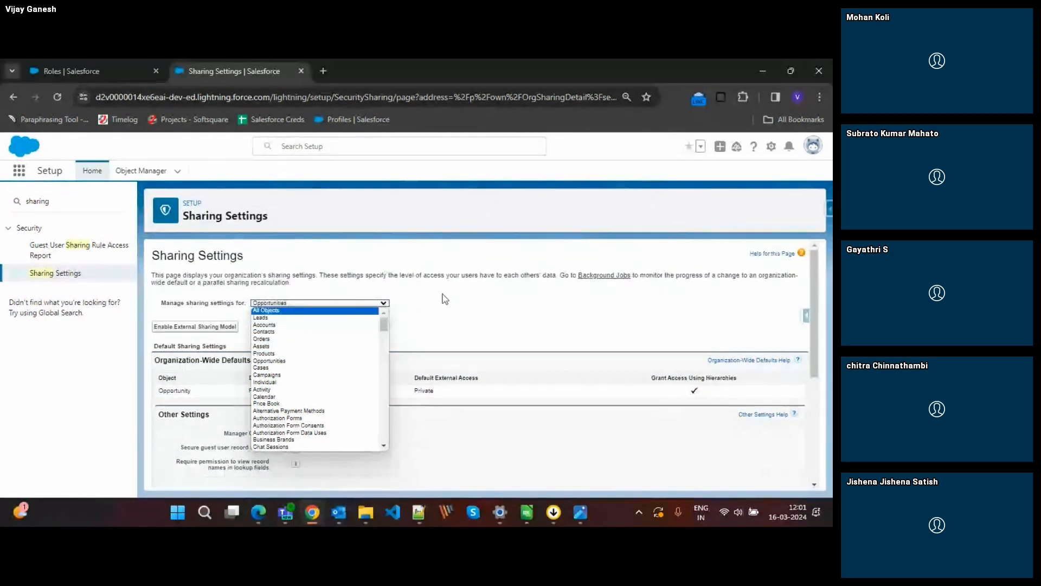
left_click(327, 302)
left_click(317, 303)
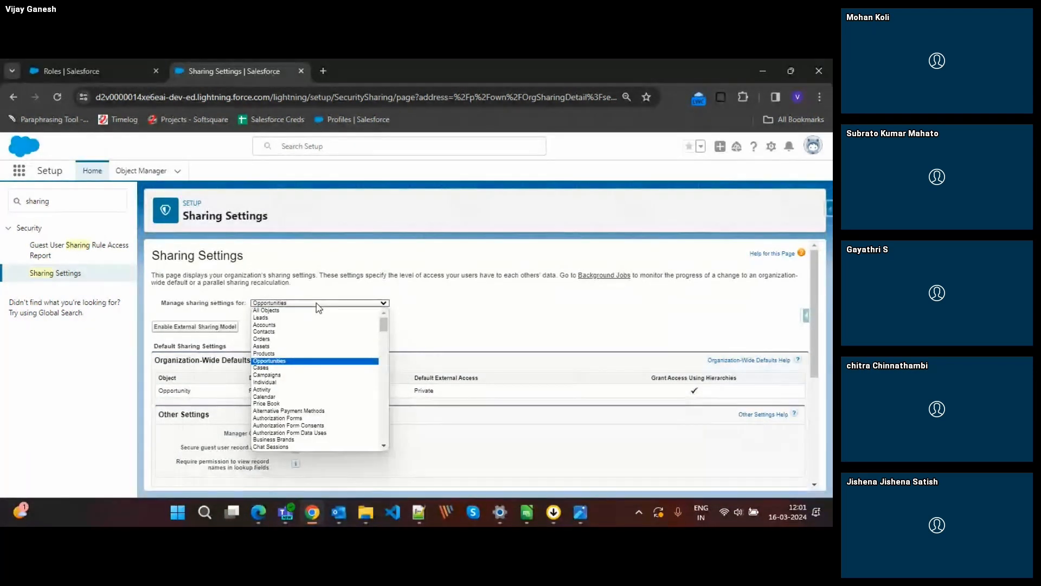
left_click(274, 324)
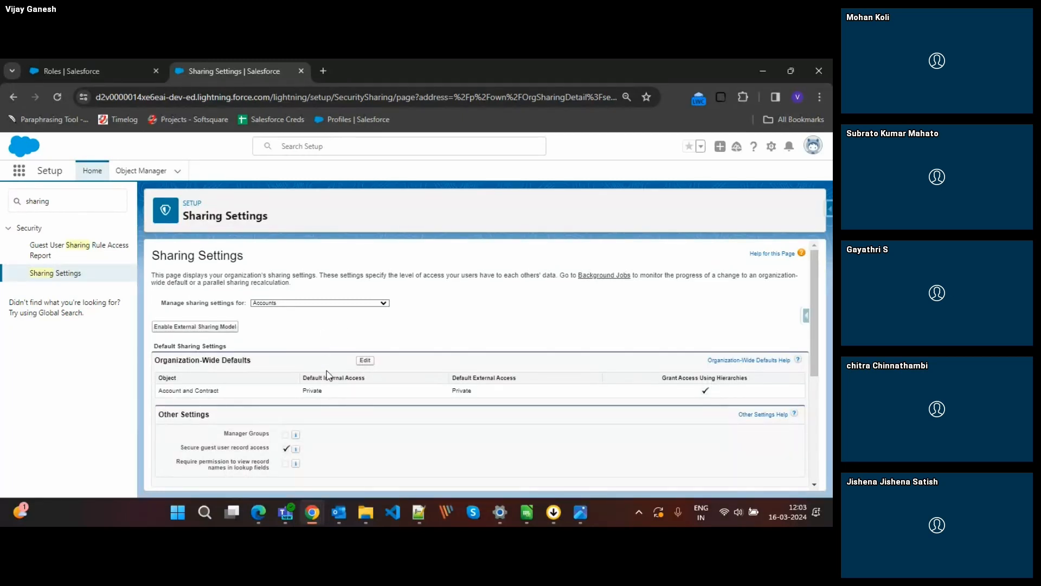
Switch to the Photos window showing the sharing pyramid image image_02_006.webp.
left_click(313, 304)
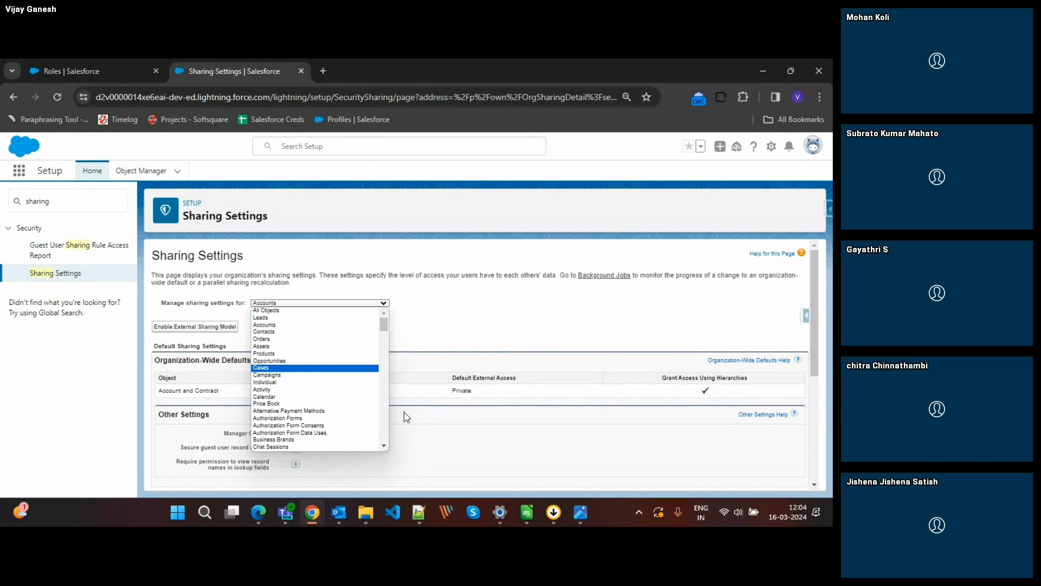
left_click(586, 513)
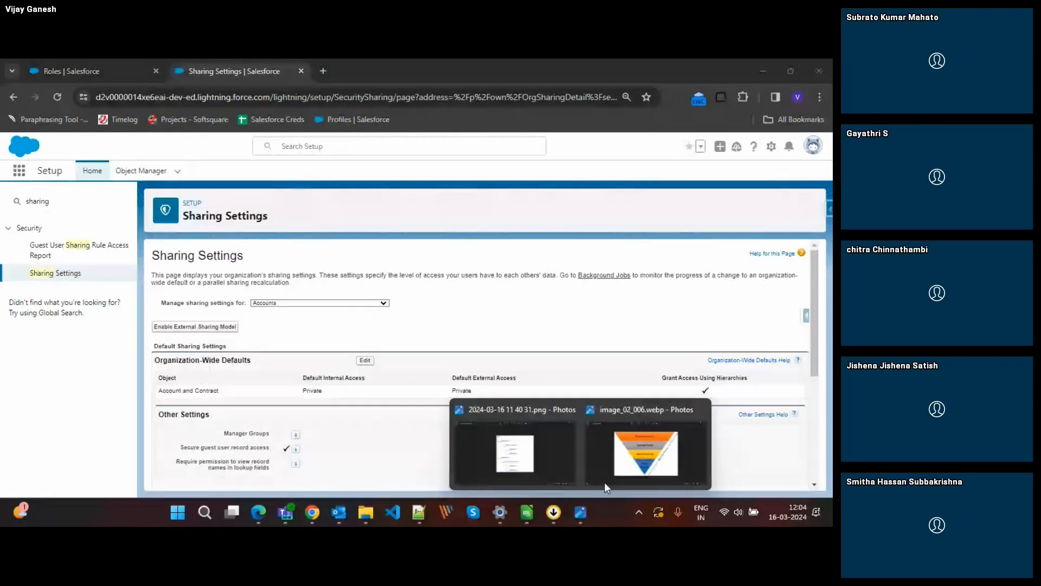
left_click(605, 481)
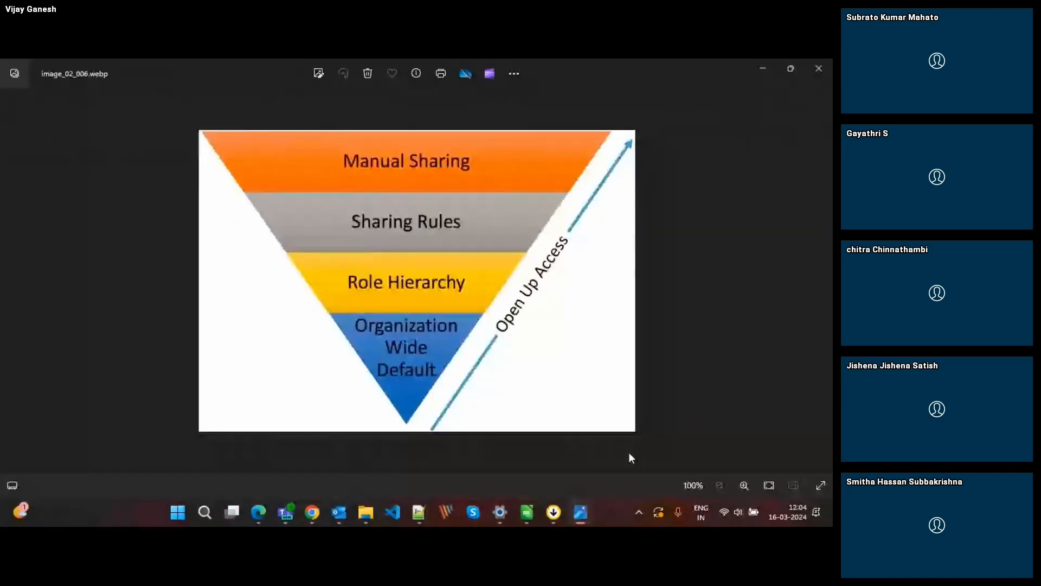
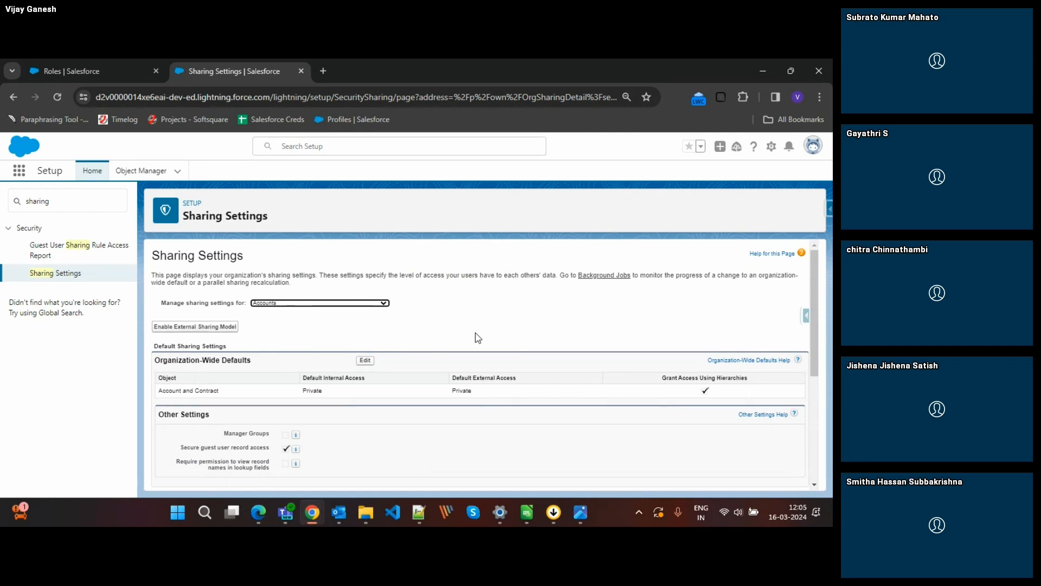
Compare the sharing pyramid image with the Accounts sharing settings, examining the organization-wide defaults and the profiles that override account sharing.
key("alt+Tab")
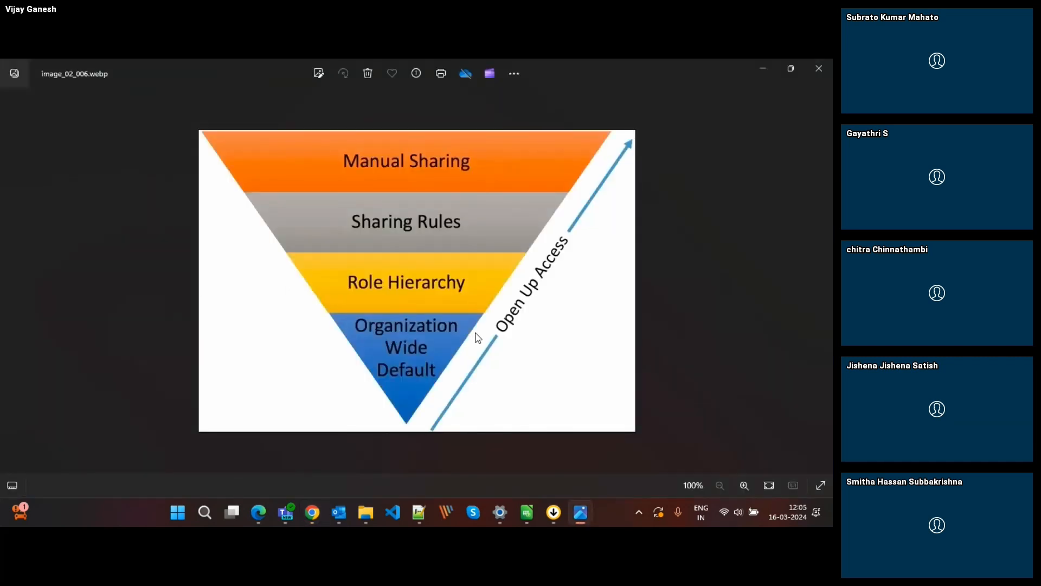
key("alt+Tab")
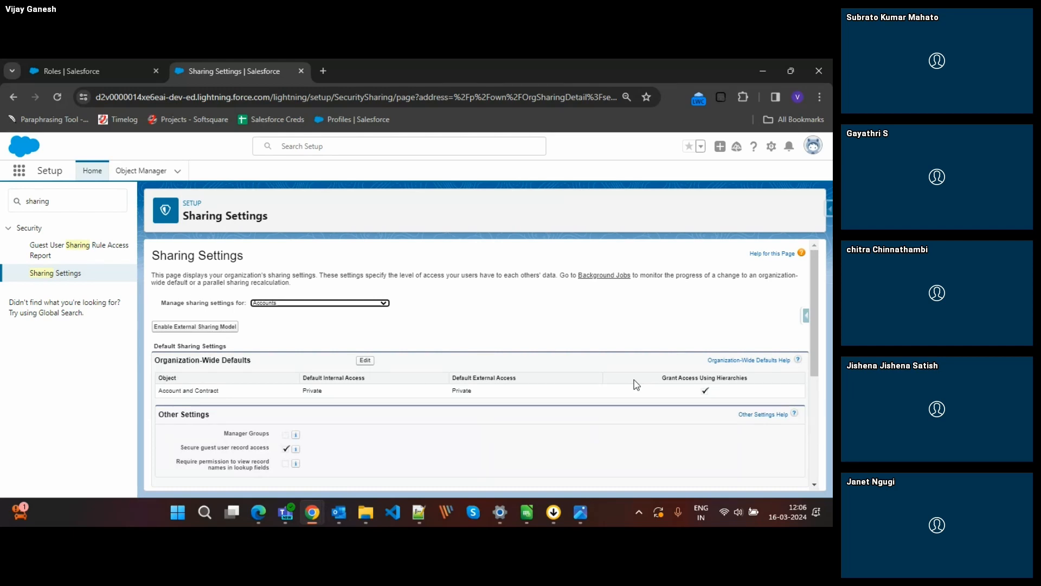
scroll(636, 384, "down", 4)
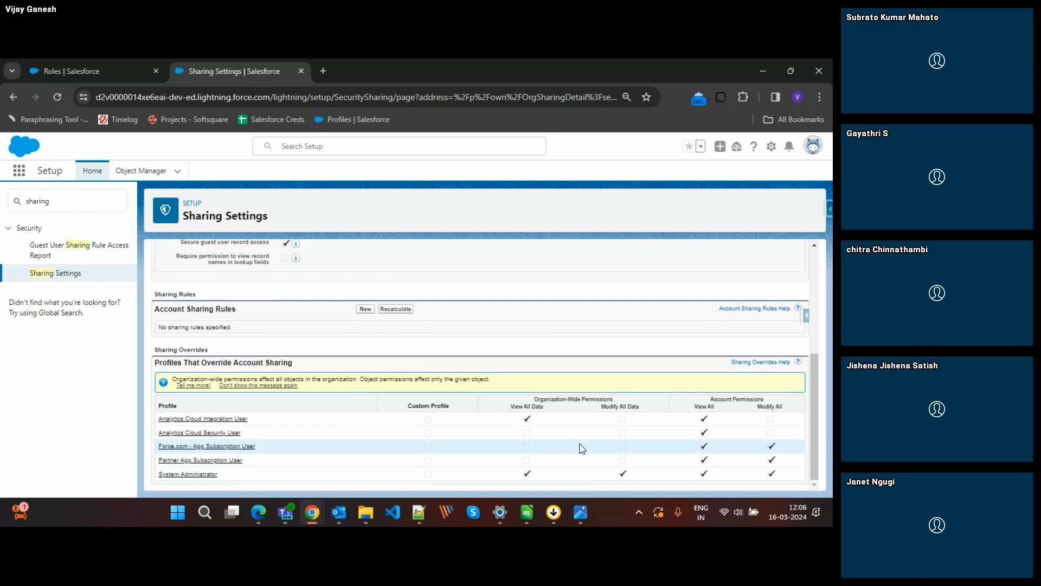
scroll(582, 448, "up", 5)
scroll(512, 401, "down", 4)
scroll(512, 401, "up", 3)
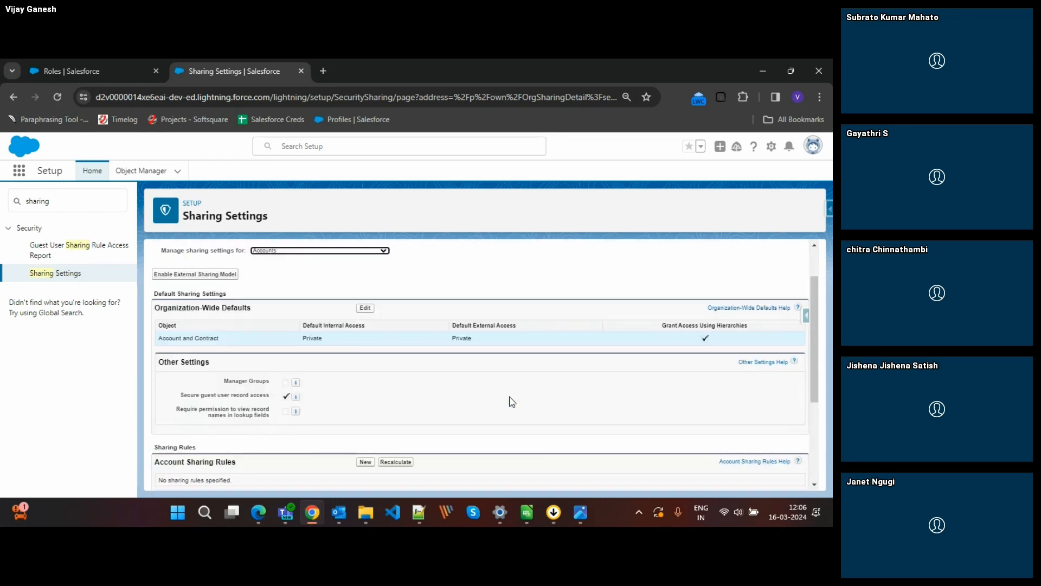
scroll(522, 374, "down", 3)
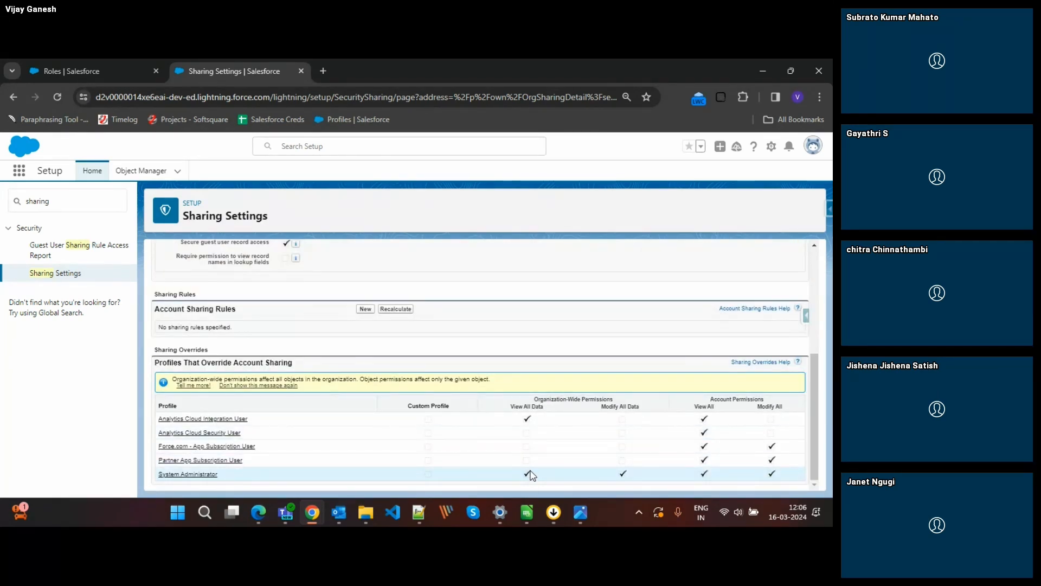
scroll(531, 470, "up", 4)
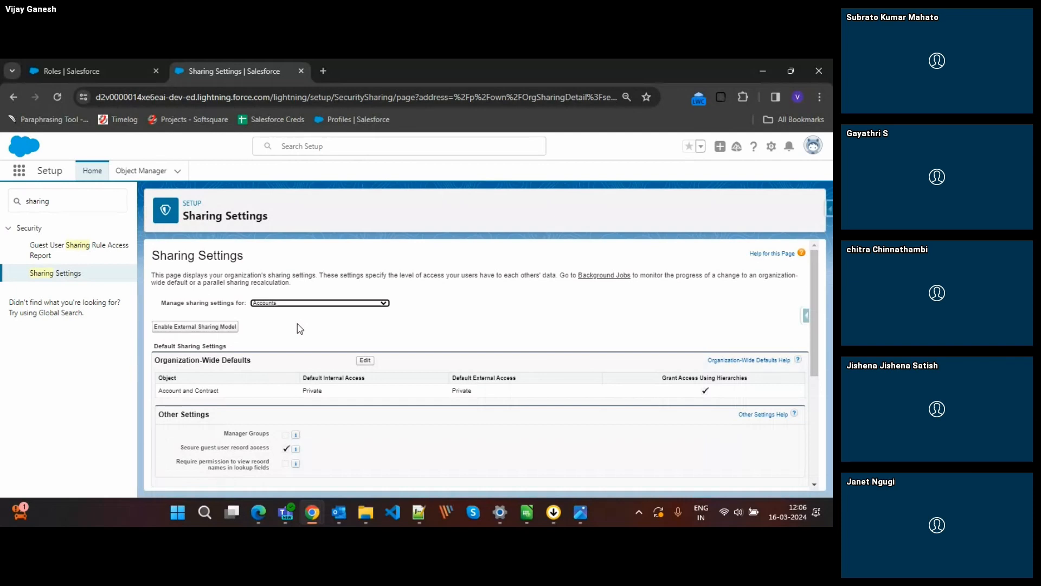
scroll(526, 331, "down", 1)
scroll(525, 330, "down", 4)
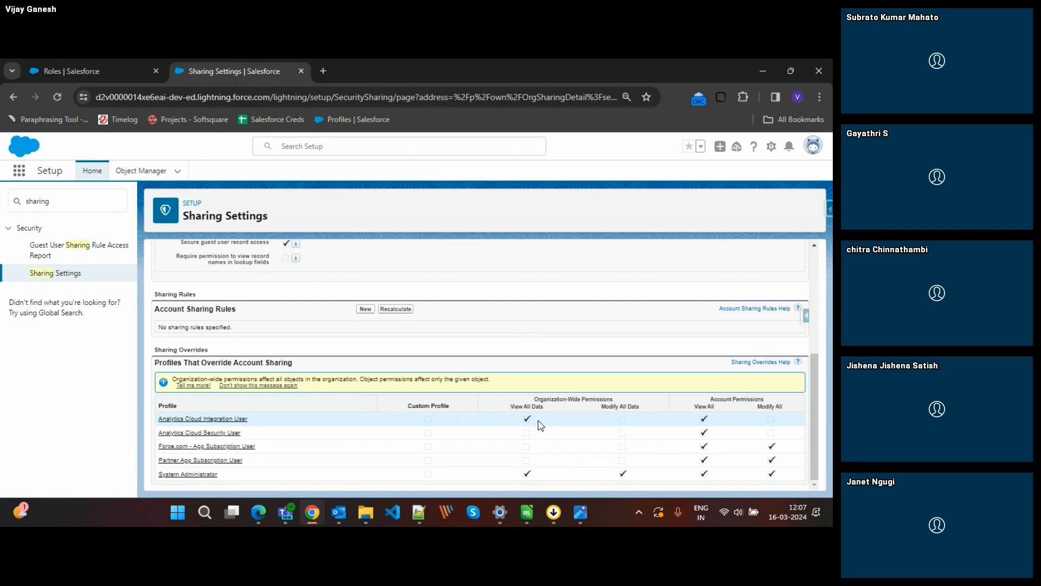
View the sharing pyramid image in Photos again, and review the organization's role hierarchy on the Roles page in Chrome.
key("alt+Tab")
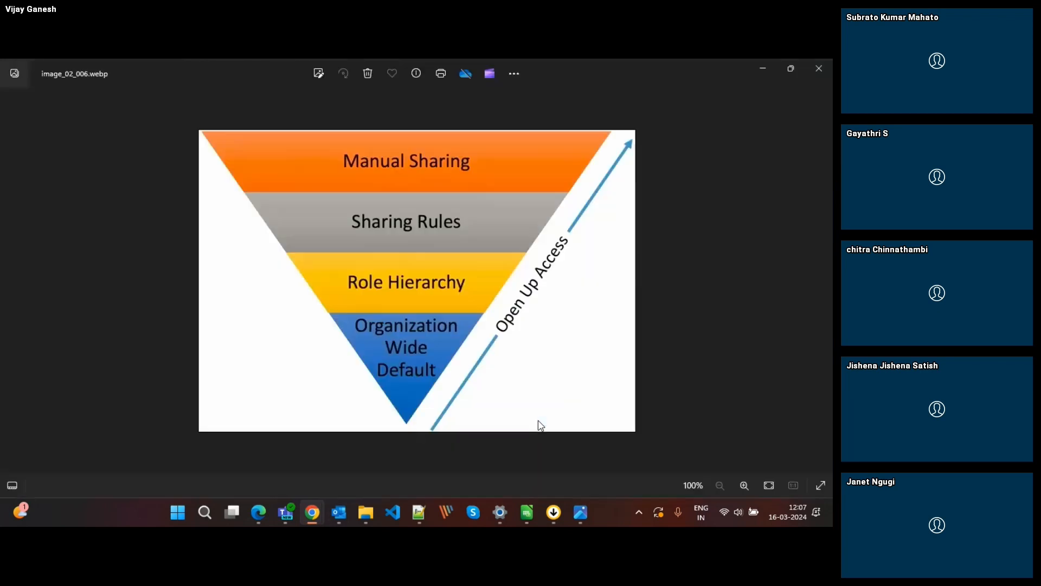
key("alt+Tab")
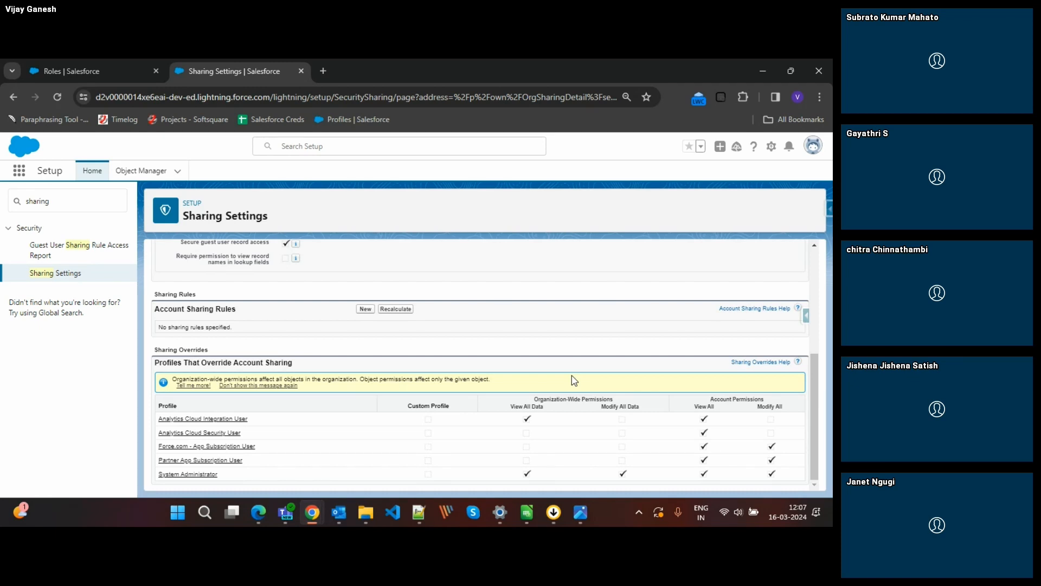
scroll(574, 380, "up", 4)
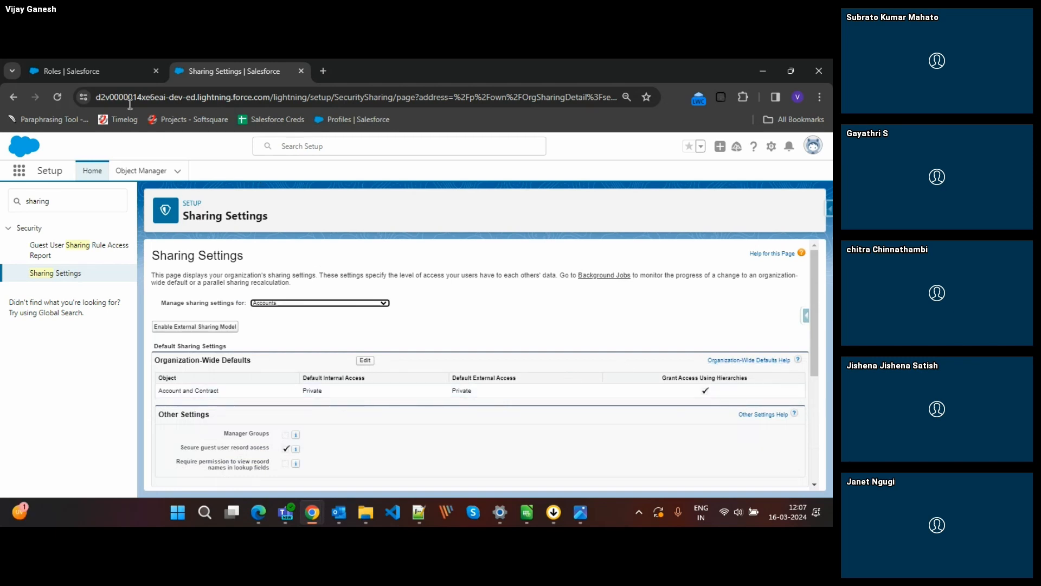
left_click(91, 65)
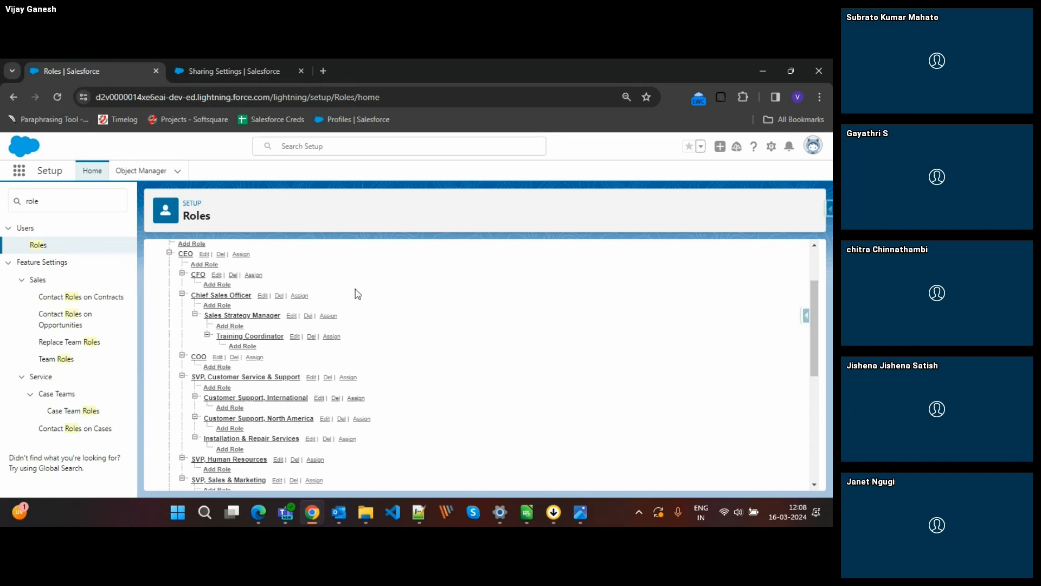
scroll(358, 293, "up", 2)
scroll(369, 306, "up", 1)
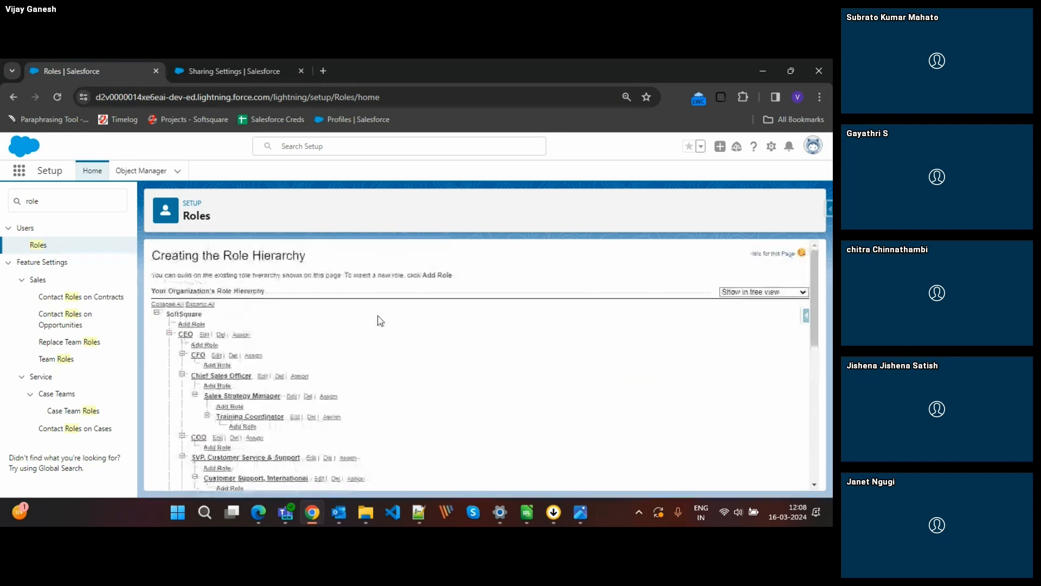
scroll(381, 322, "down", 2)
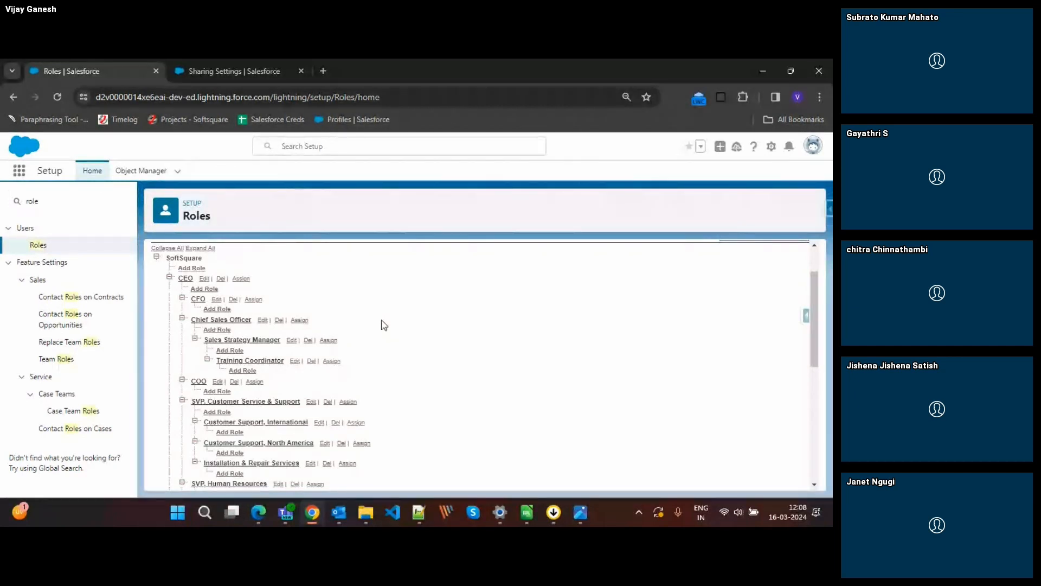
mouse_move(580, 512)
left_click(527, 454)
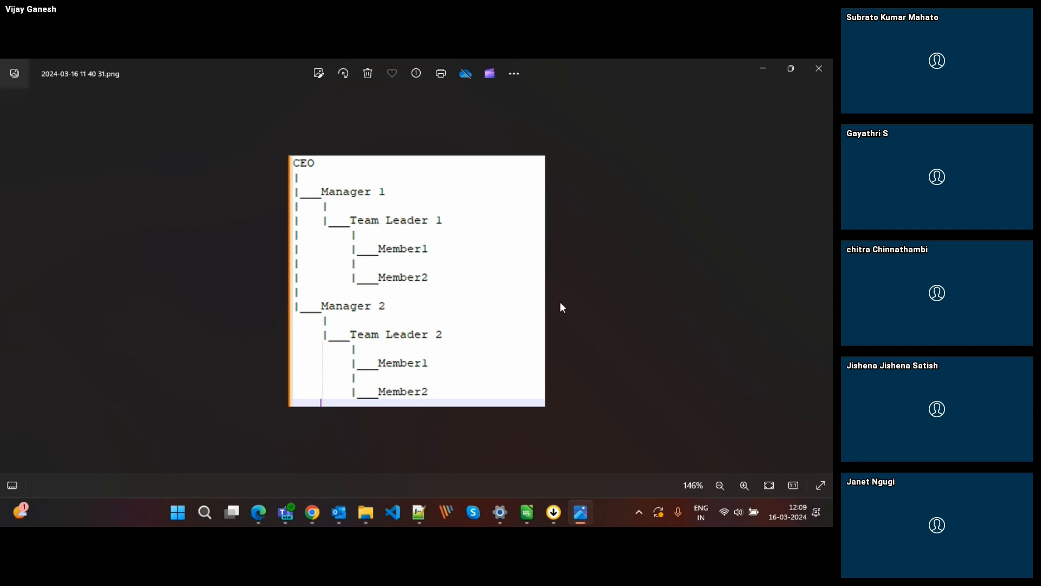
mouse_move(580, 512)
left_click(616, 485)
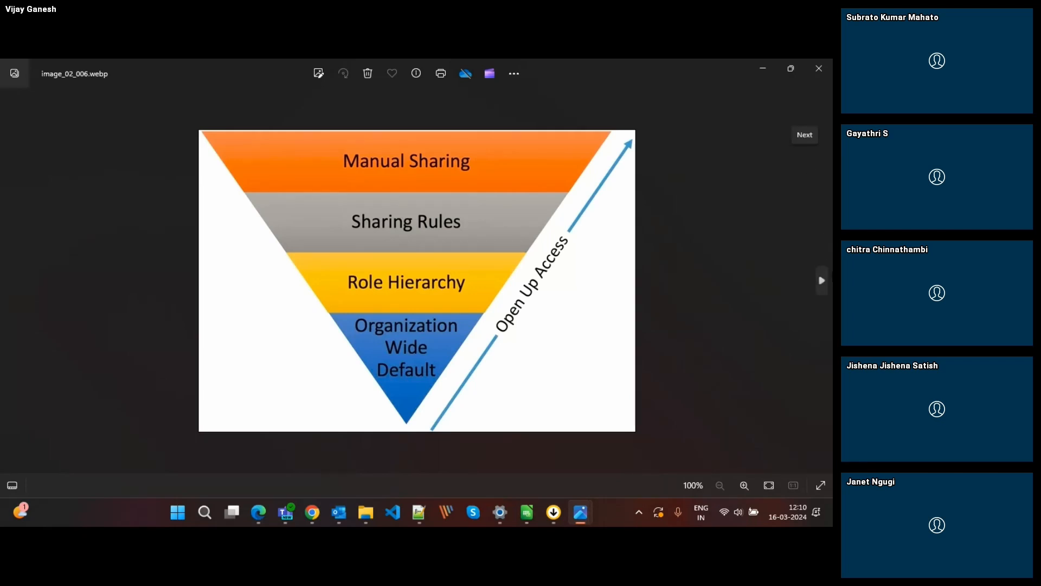
key("Right")
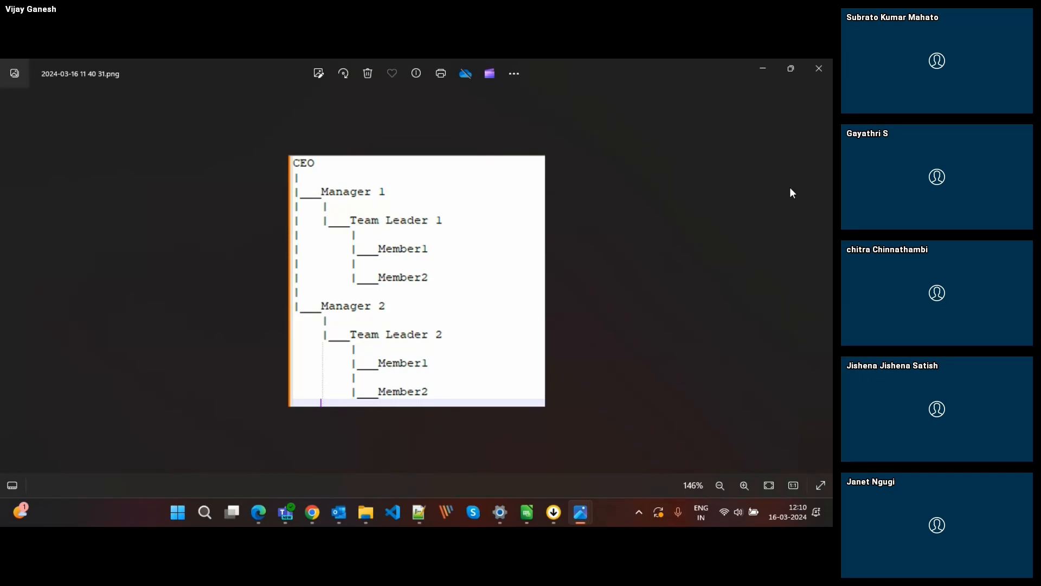
Switch to the Sharing Settings page in Chrome, pick Contacts as the object to manage, and open the organization-wide defaults for editing.
key("alt+Tab")
key("alt+Tab")
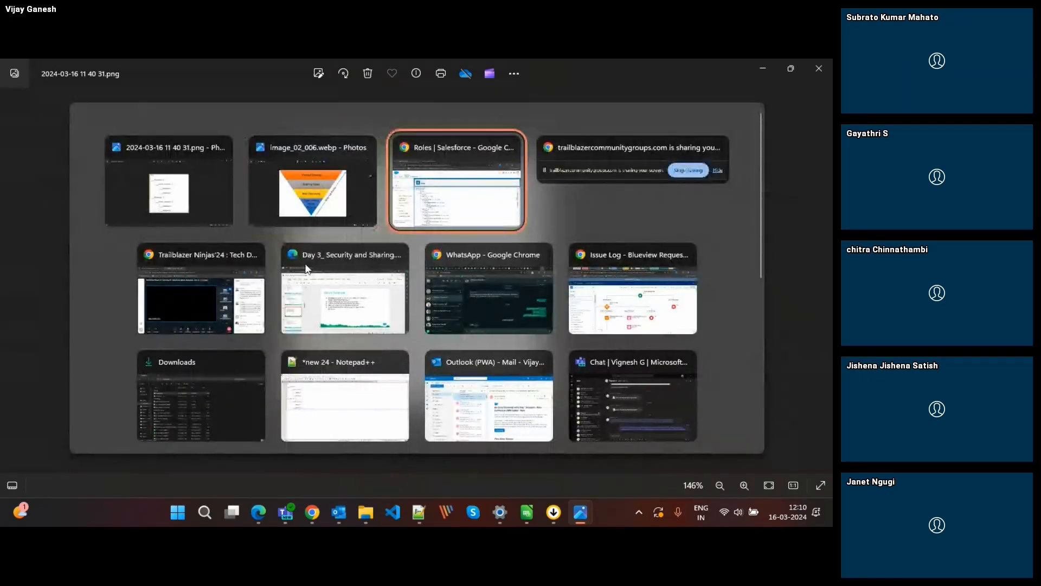
left_click(432, 216)
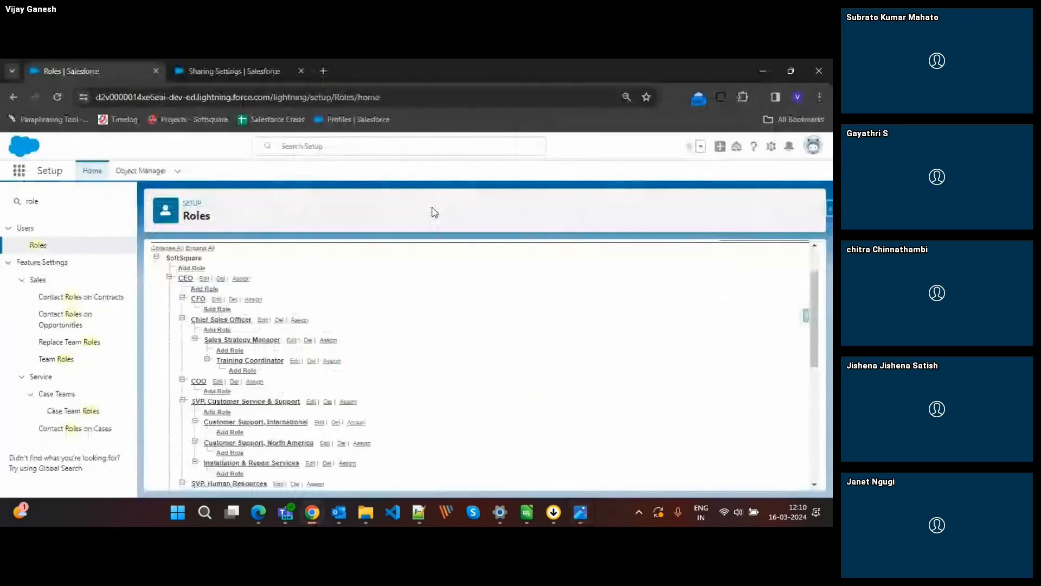
left_click(221, 62)
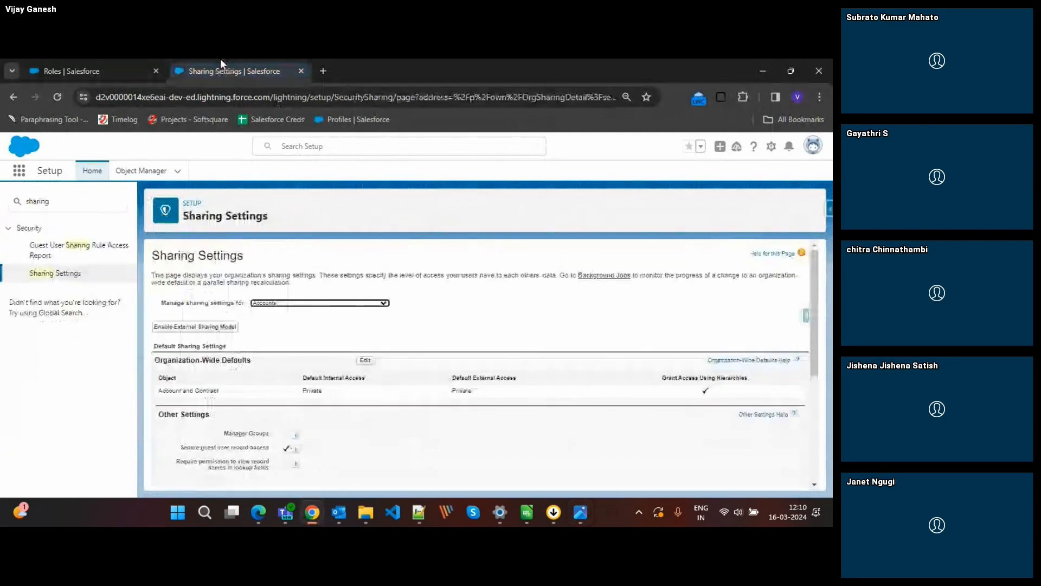
left_click(350, 303)
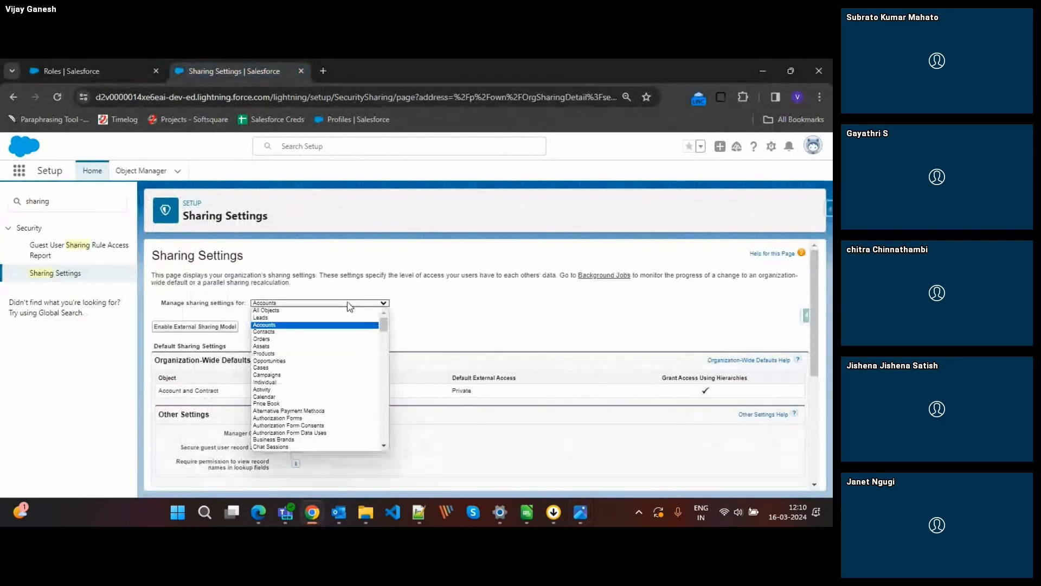
left_click(269, 333)
left_click(362, 366)
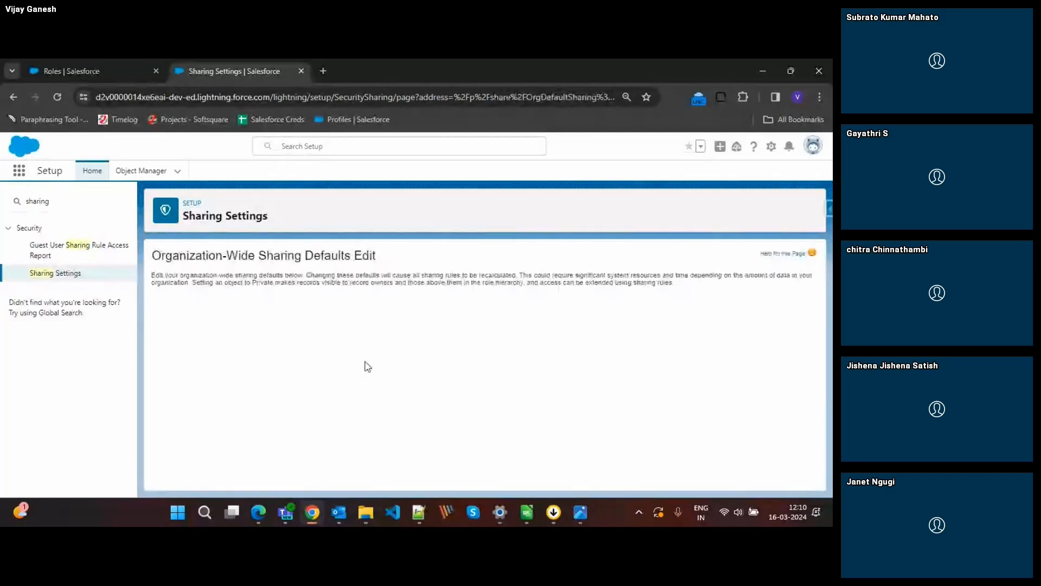
Check the default internal access options for Lead, Asset, Account and Contract, and Order, keeping their existing selections.
left_click(333, 337)
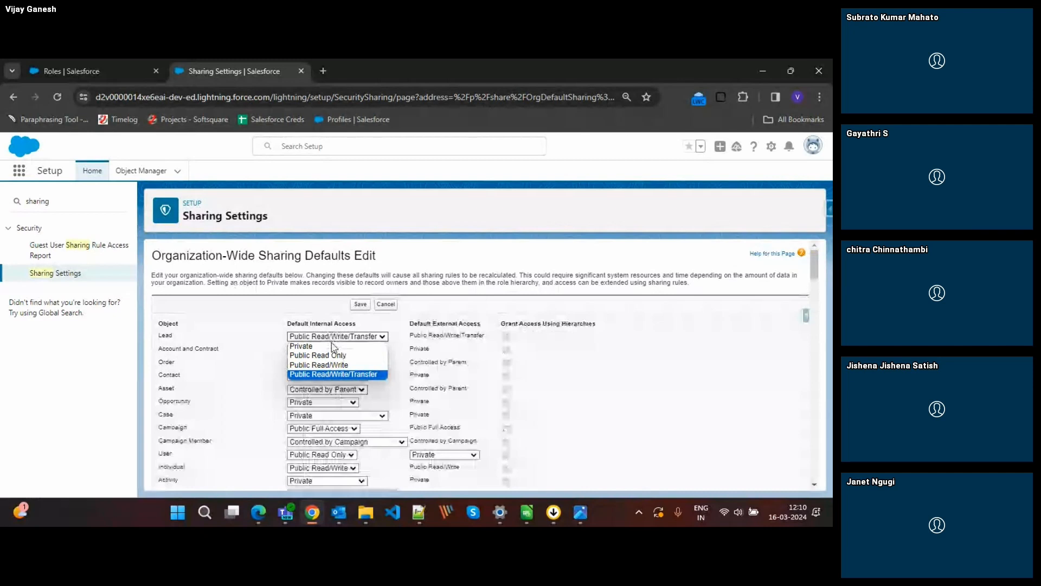
left_click(324, 375)
left_click(326, 389)
left_click(326, 390)
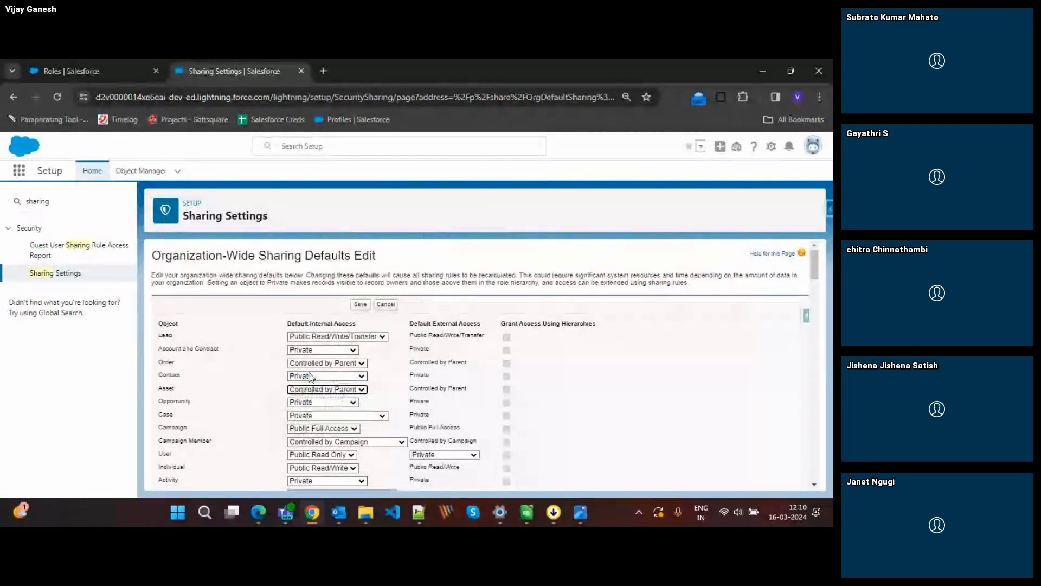
left_click(314, 351)
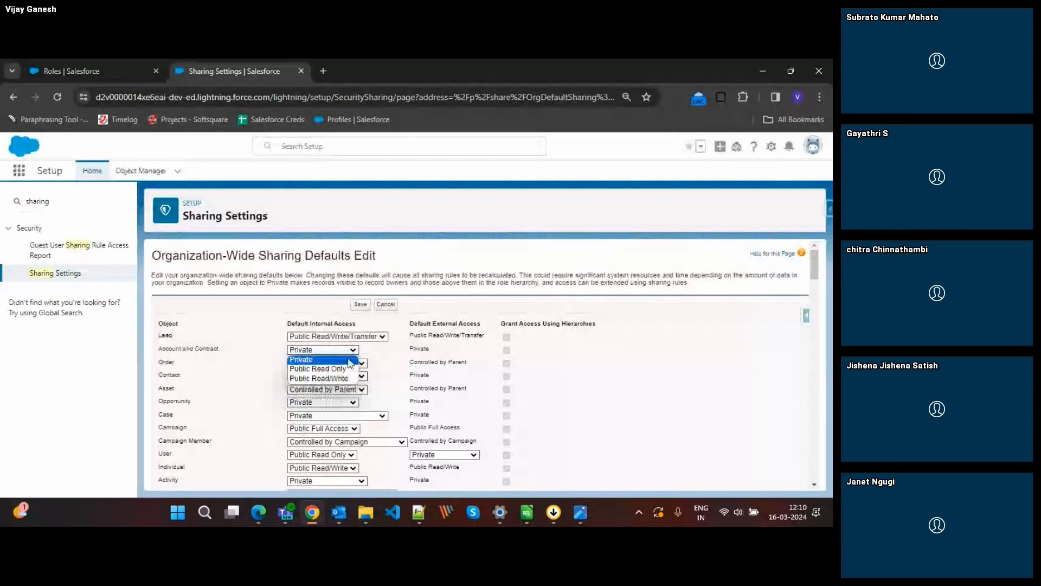
left_click(349, 360)
left_click(324, 365)
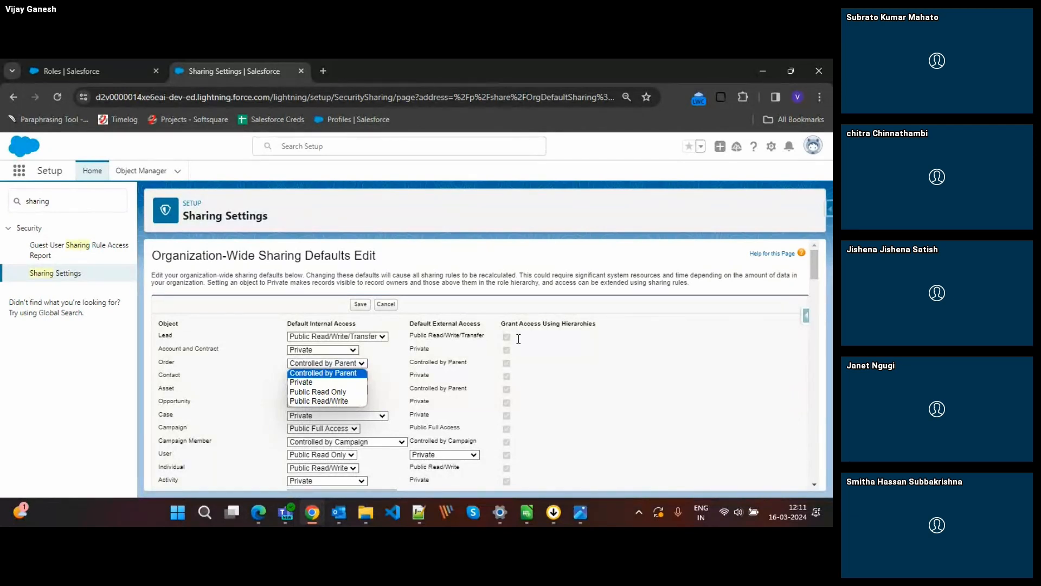
left_click(584, 350)
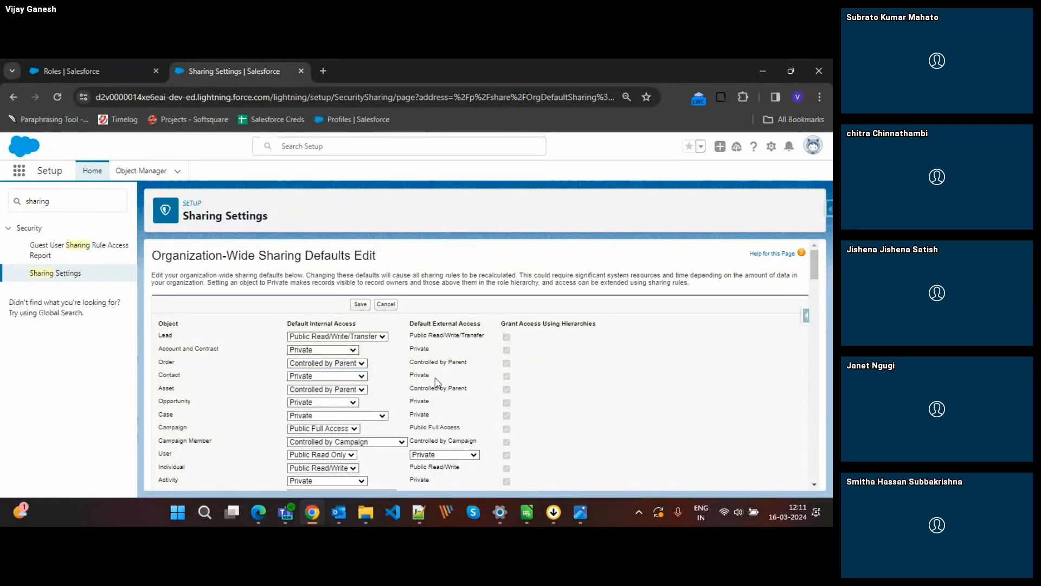
Examine the default access levels and Grant Access Using Hierarchies settings across the listed objects, and cancel editing the defaults.
scroll(440, 383, "down", 2)
scroll(455, 386, "down", 2)
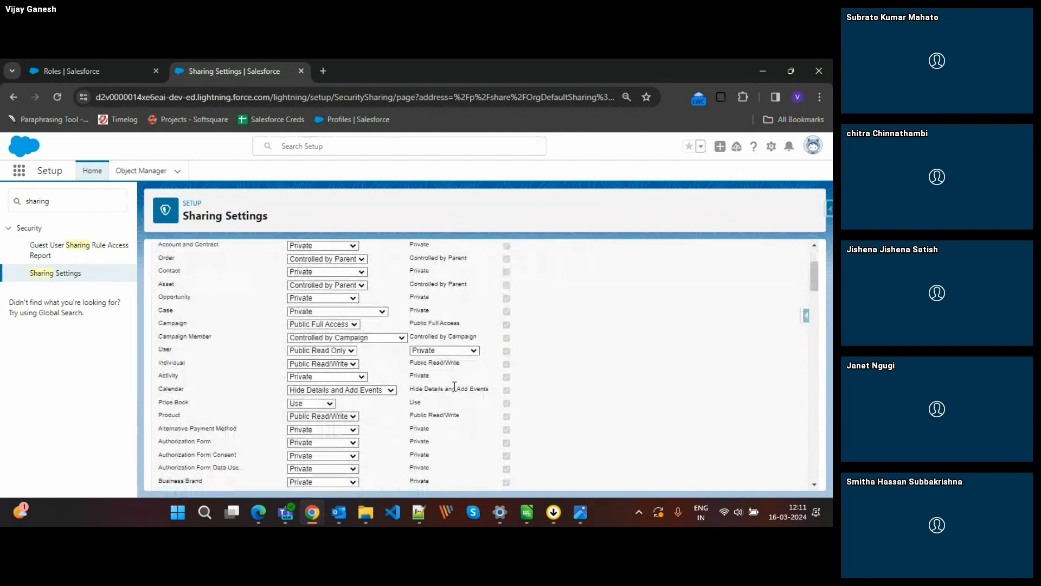
scroll(455, 386, "down", 15)
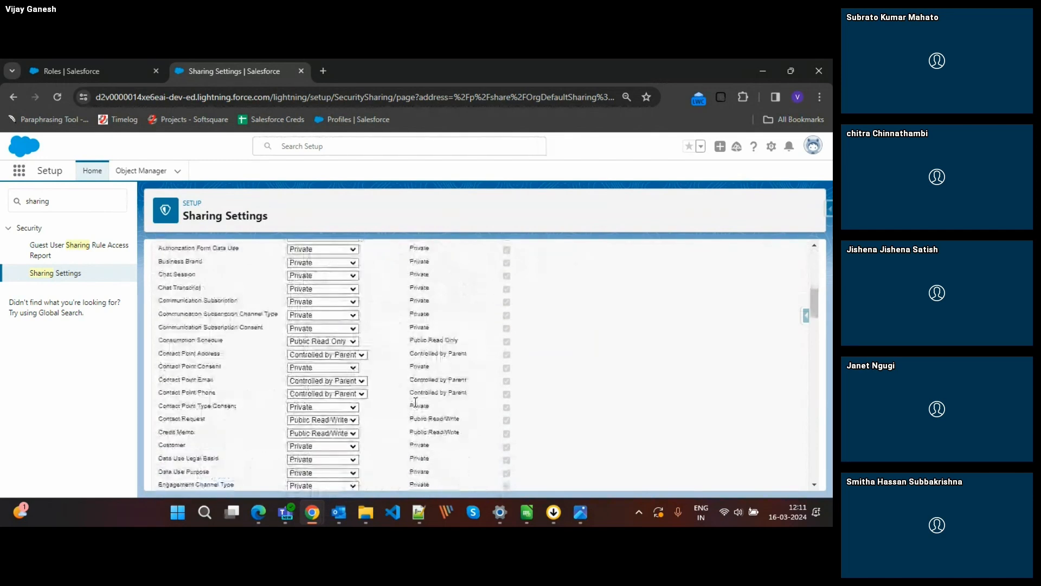
scroll(415, 403, "up", 15)
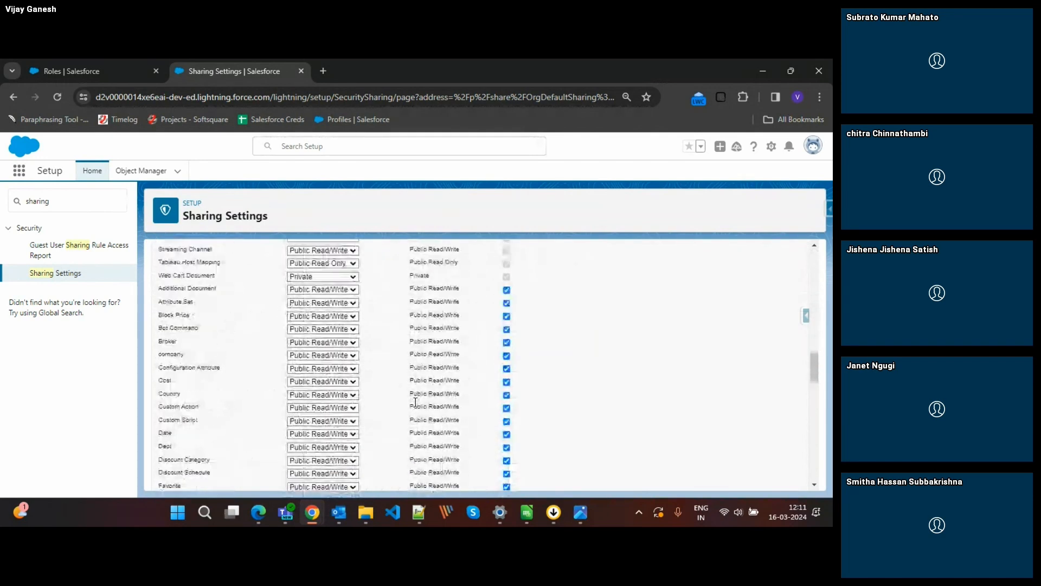
scroll(415, 402, "up", 5)
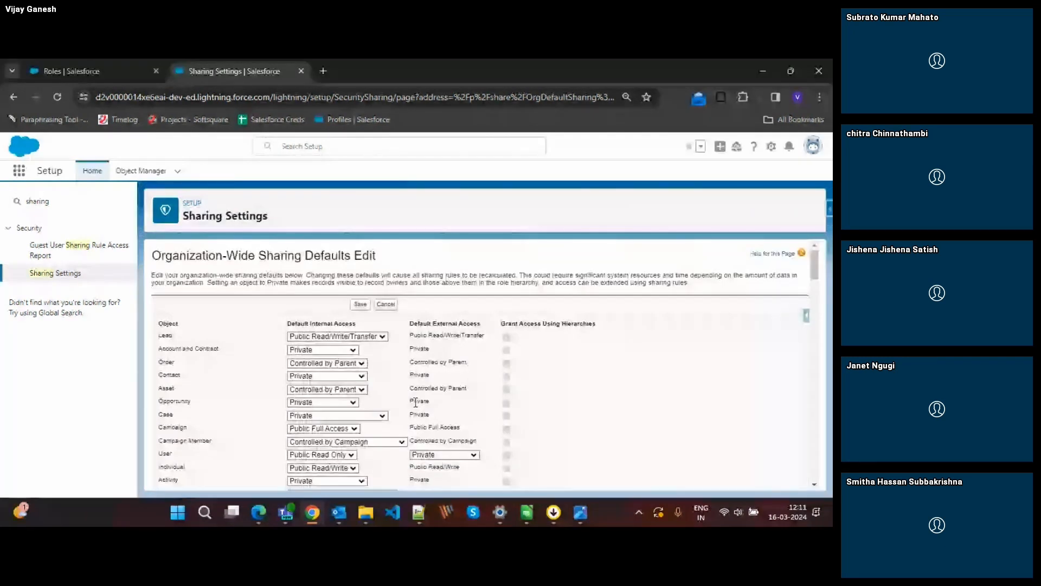
scroll(415, 403, "down", 1)
left_click(382, 291)
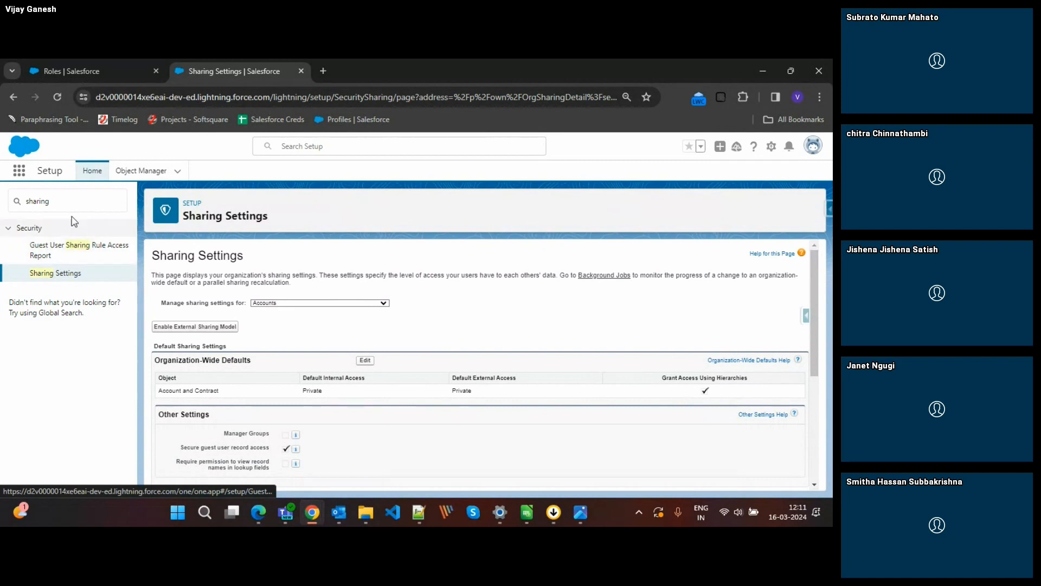
Open the CEO role from the role hierarchy for editing, try its Contact Access options, and cancel without saving.
left_click(71, 69)
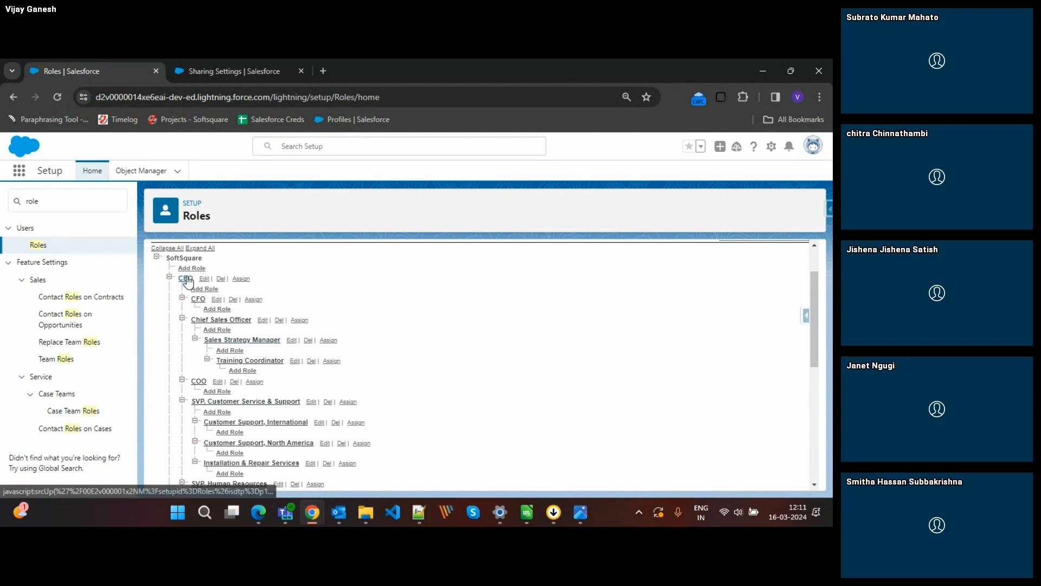
left_click(204, 280)
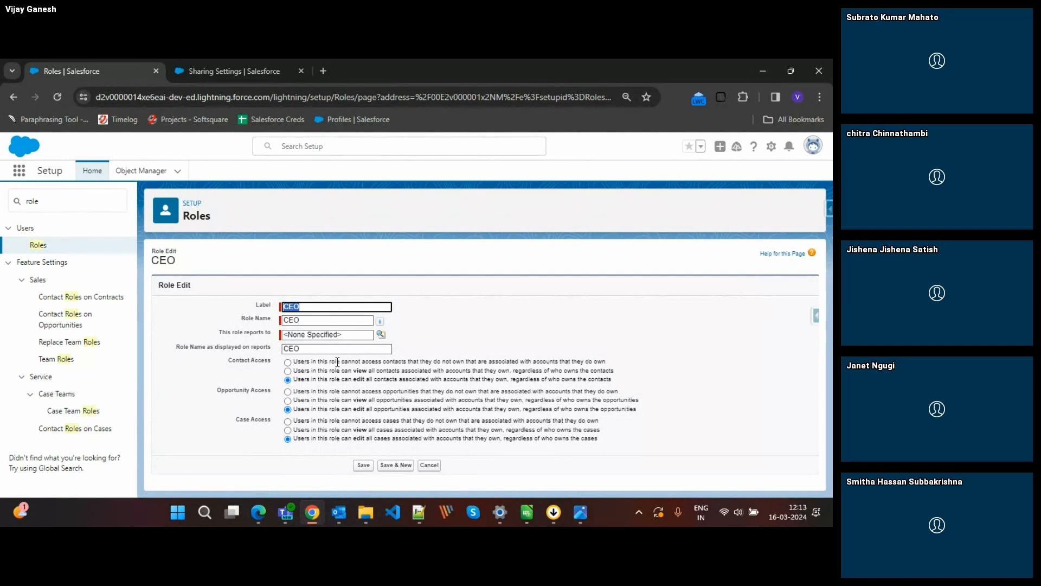
left_click(288, 362)
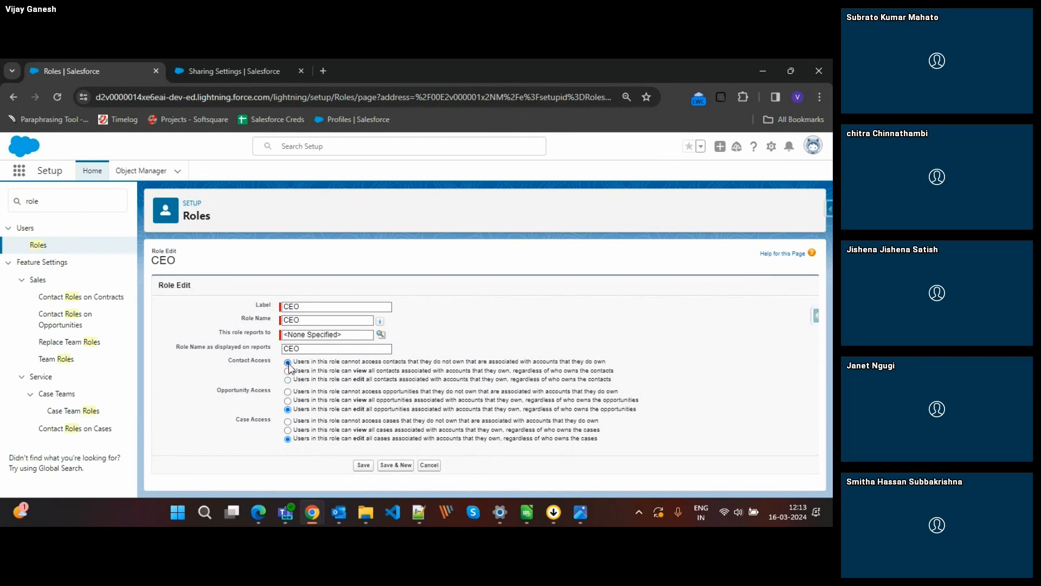
left_click(288, 372)
left_click(288, 379)
left_click(287, 361)
left_click(428, 465)
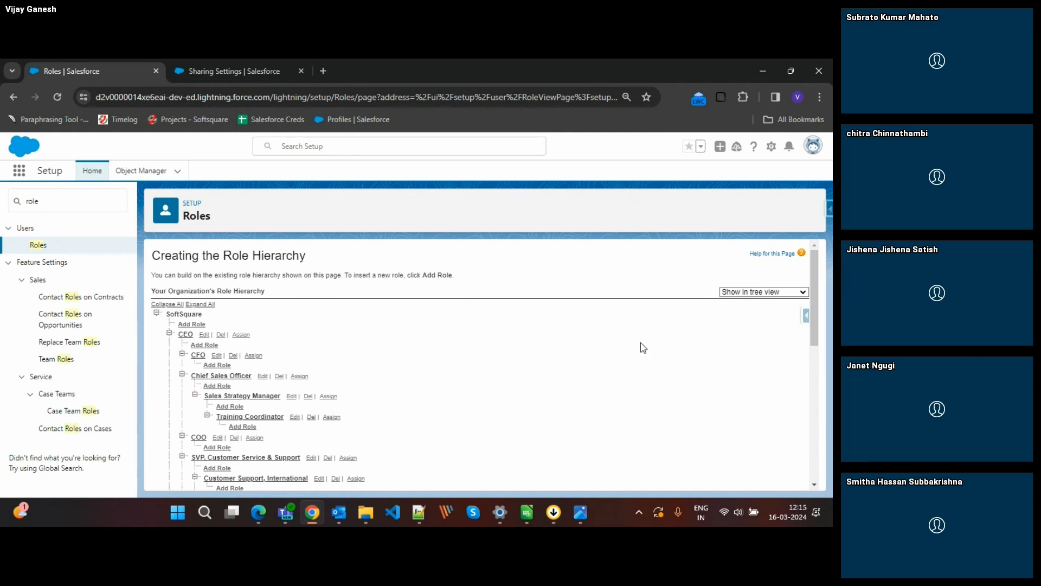
View the CEO, manager and team leader hierarchy diagram in Photos, and return to the Roles page in Chrome.
mouse_move(588, 519)
left_click(538, 469)
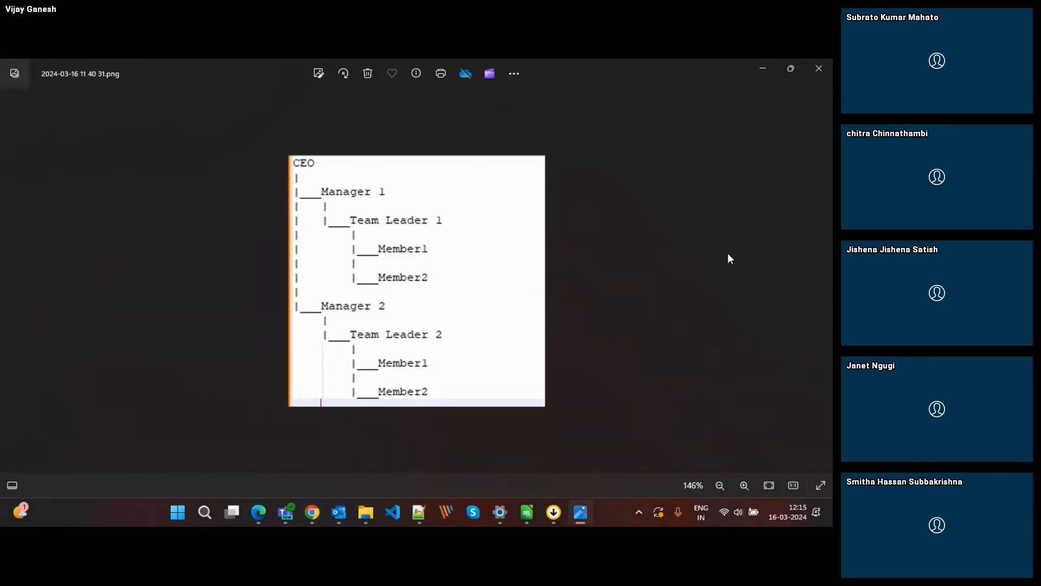
key("alt+Tab")
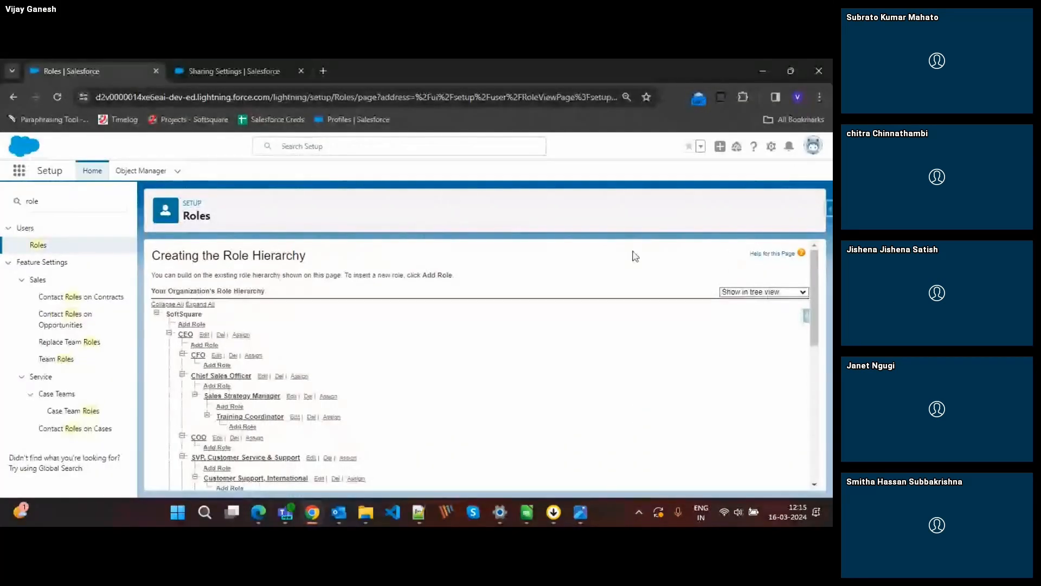
Open the organization-wide defaults for editing from Sharing Settings and check Lead's default internal access options.
left_click(230, 65)
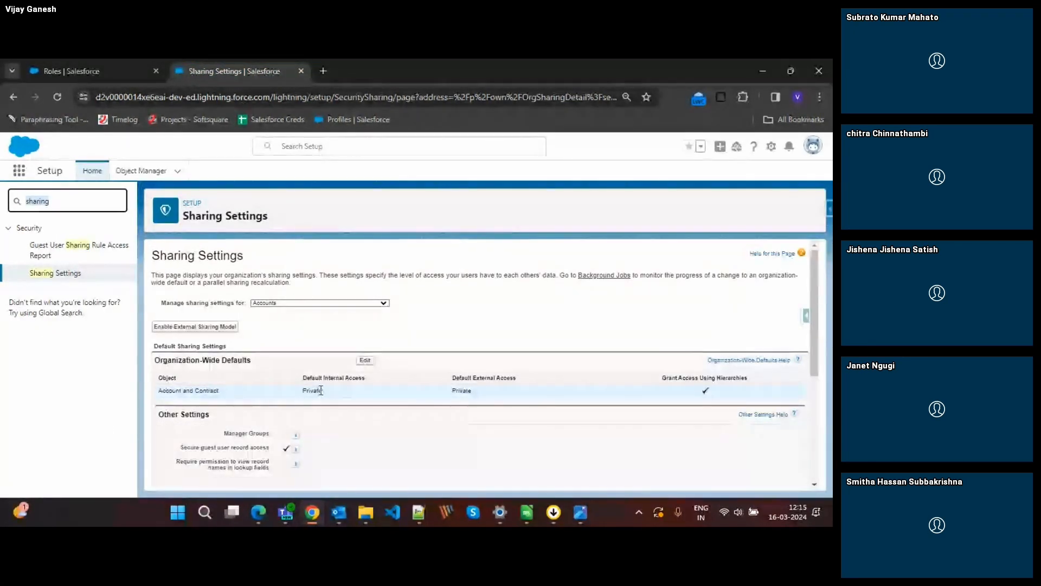
left_click(365, 363)
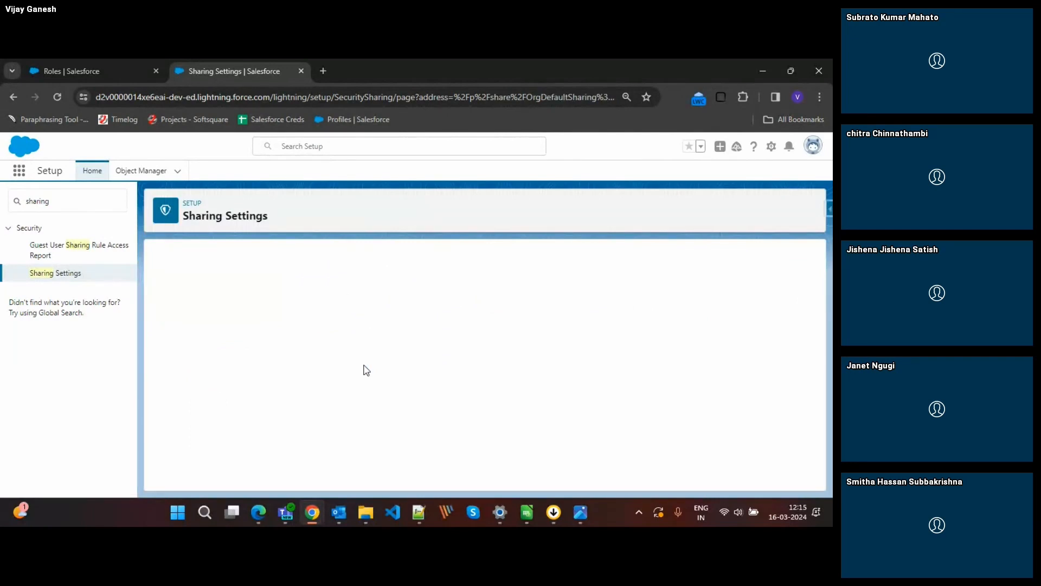
left_click(346, 337)
left_click(346, 337)
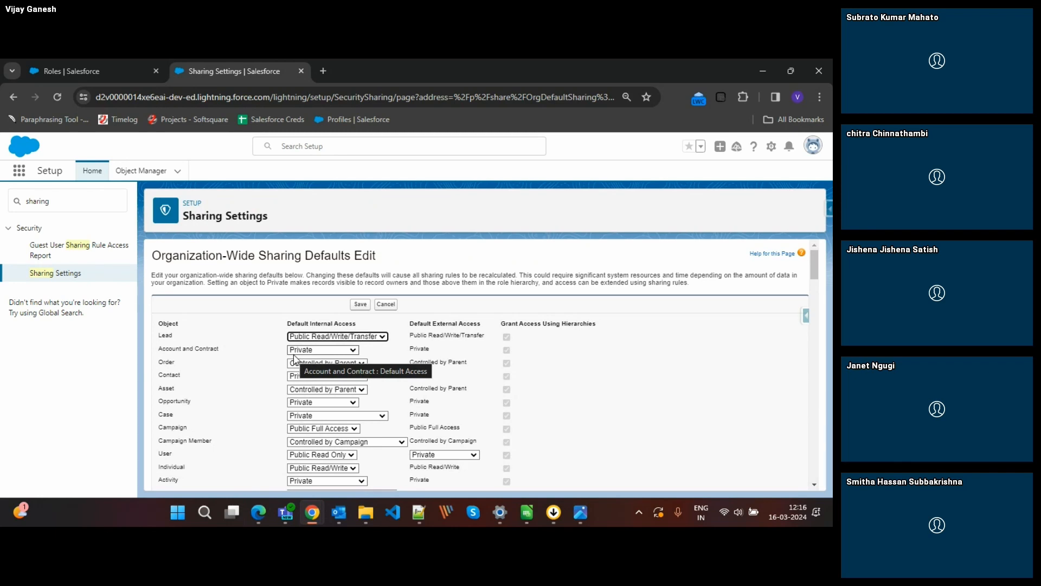
Open the CEO role for editing and compare its contact, opportunity and case access options with the organization-wide defaults.
left_click(42, 65)
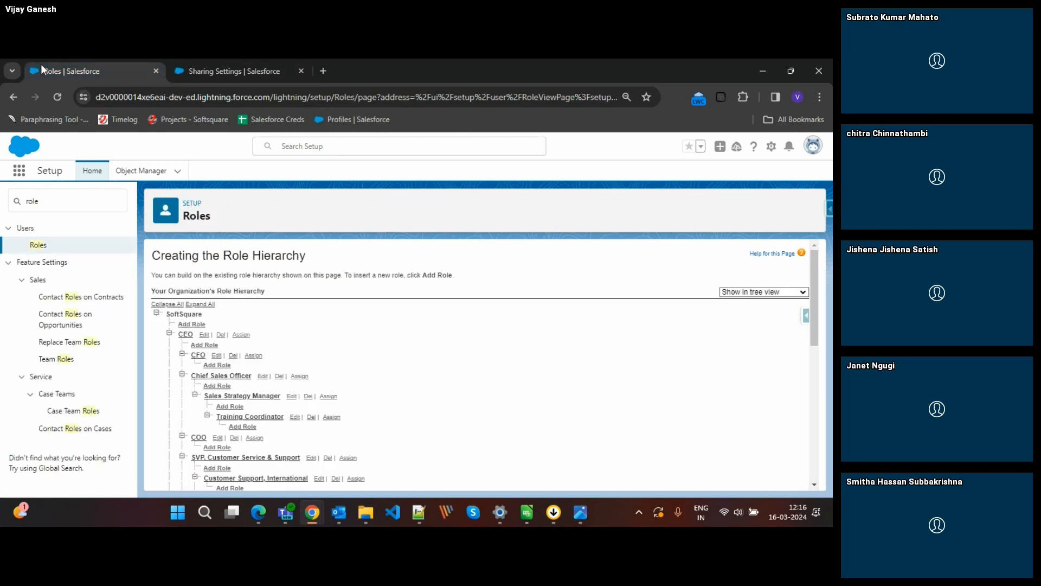
left_click(205, 335)
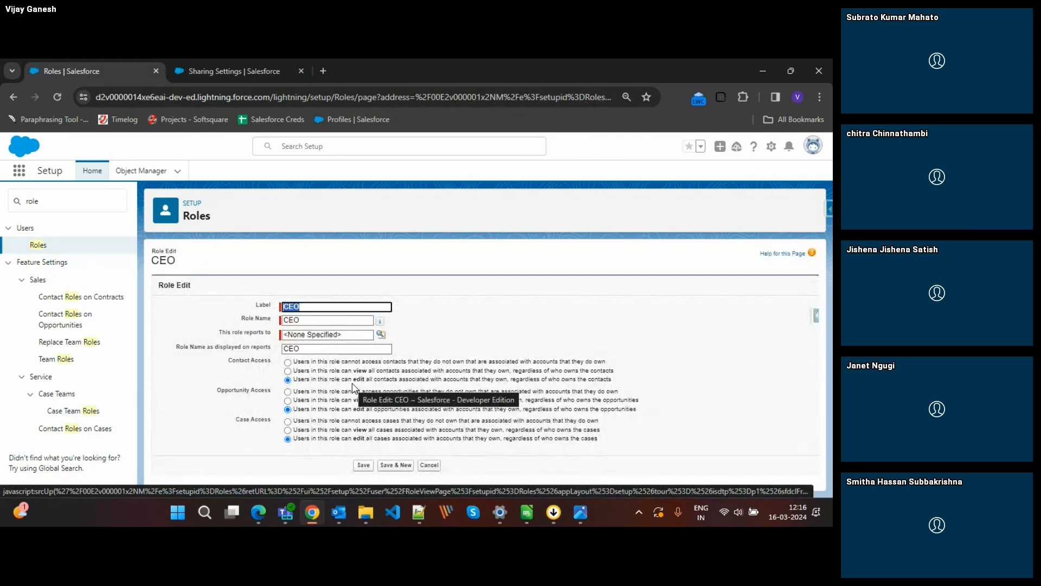
left_click(249, 70)
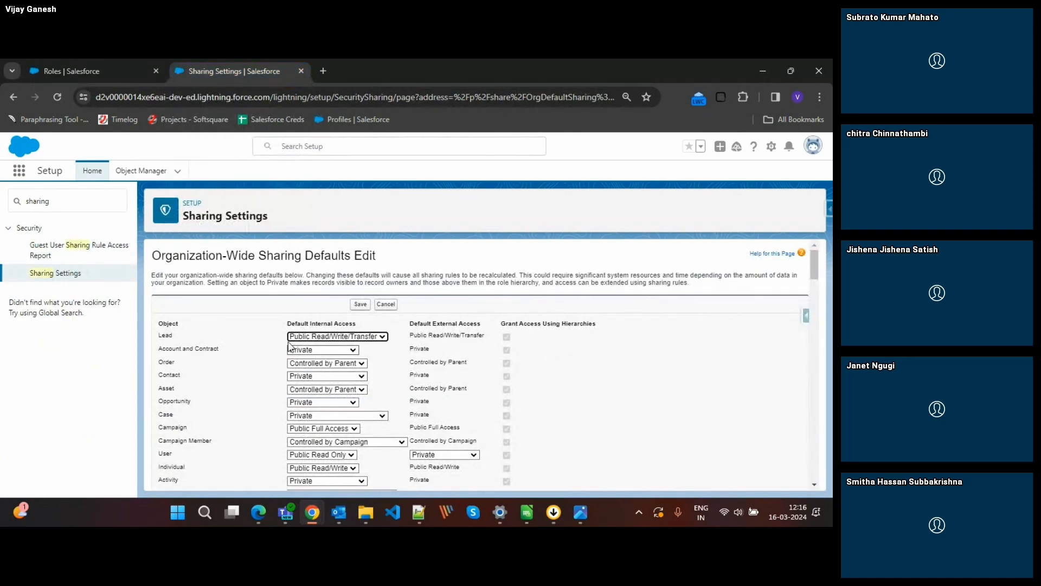
left_click(68, 70)
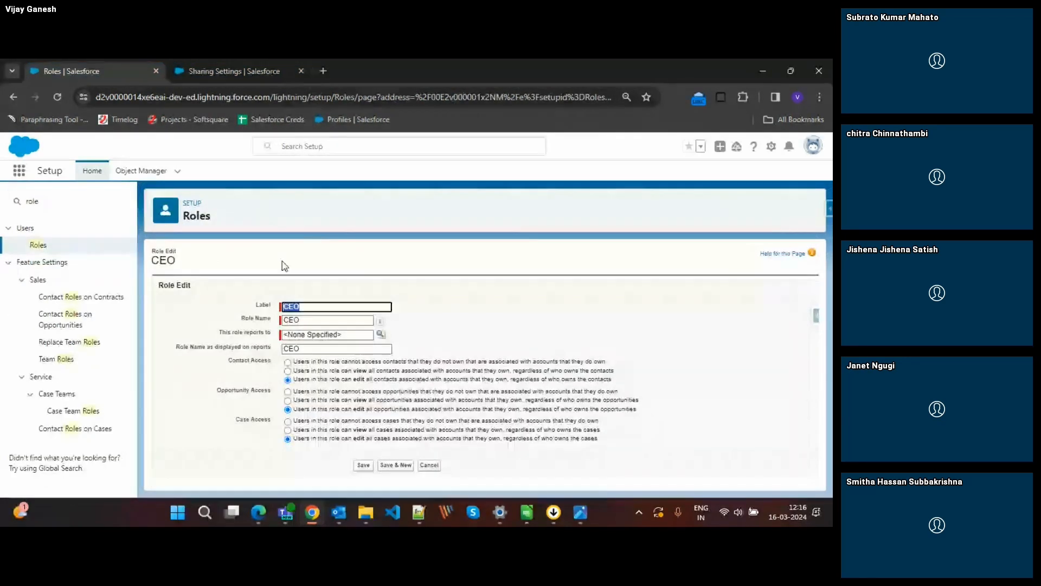
Set the default internal access for Account and Contract to Public Read/Write and save, accepting the sharing rule recalculation.
left_click(242, 66)
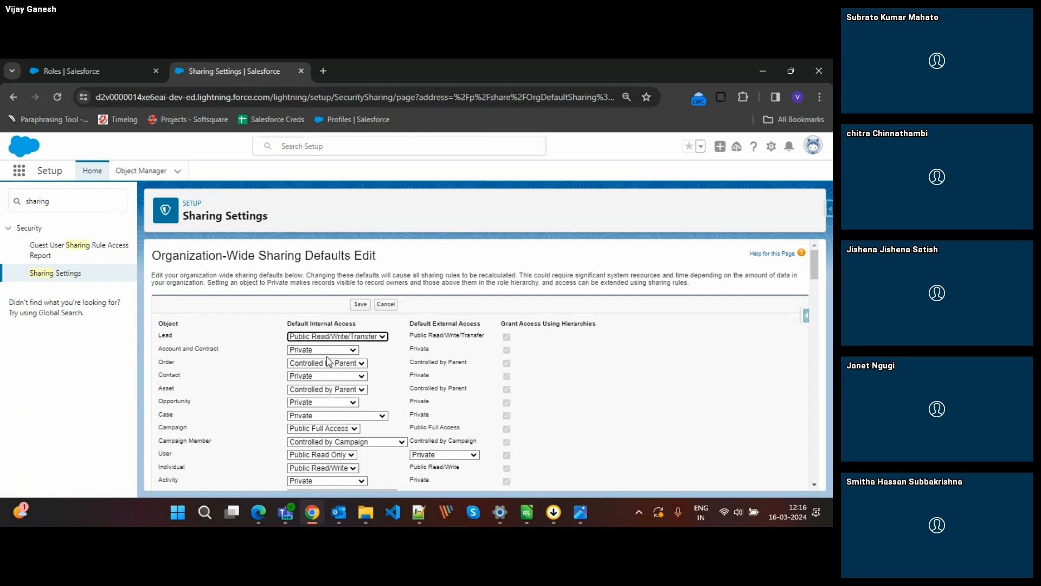
left_click(322, 349)
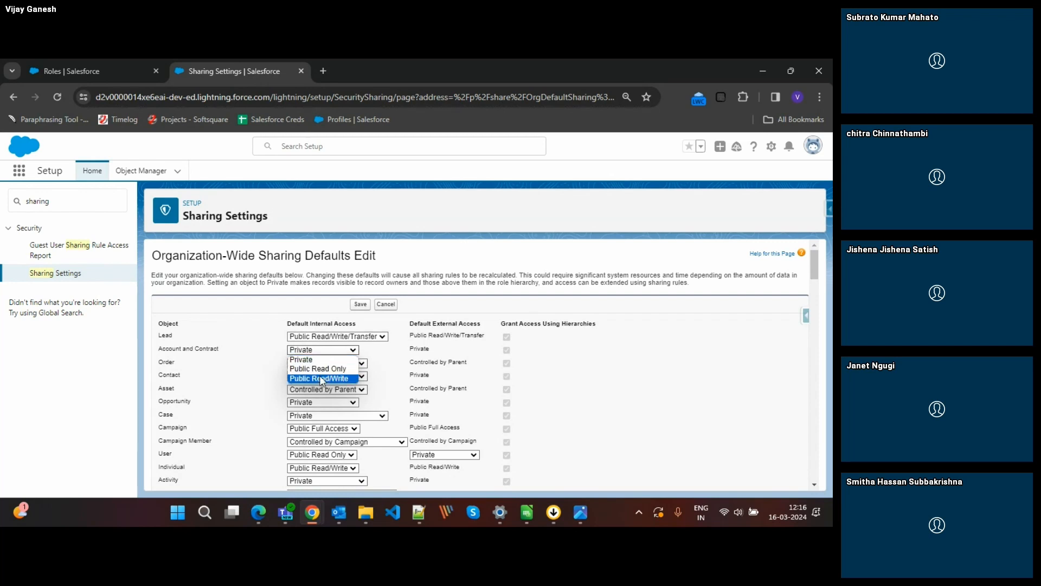
left_click(320, 379)
left_click(359, 305)
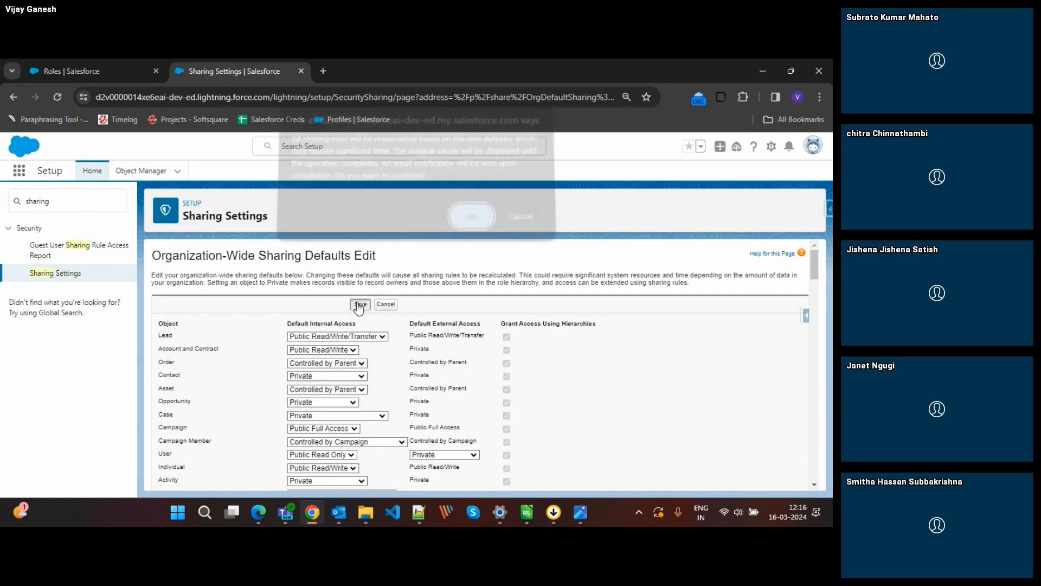
left_click(469, 224)
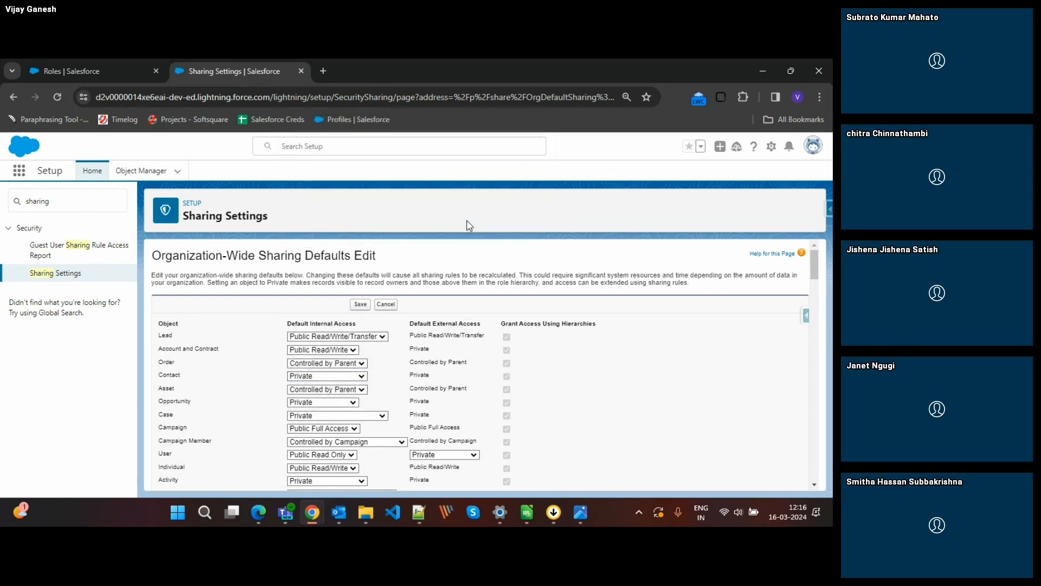
Move the Roles browser tab after Sharing Settings, reload it, and cancel editing the CEO role.
left_click(68, 70)
left_click_drag(66, 68, 161, 69)
left_click(58, 96)
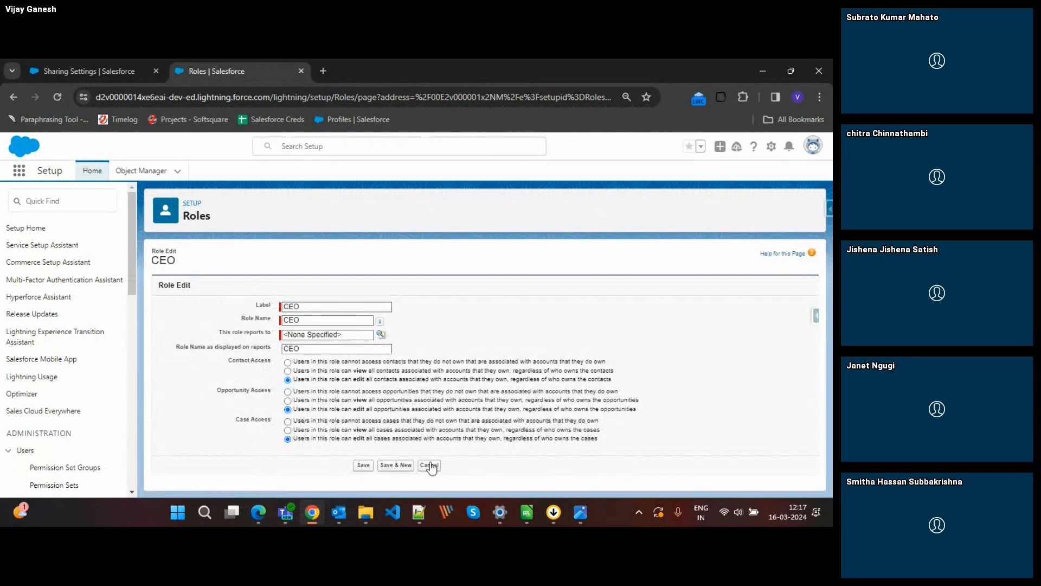
left_click(429, 465)
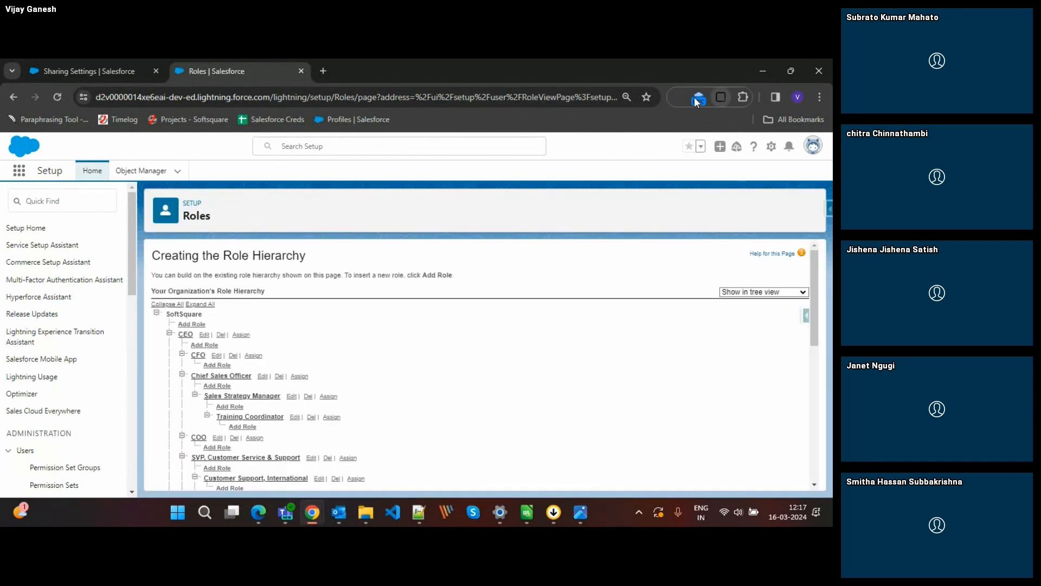
left_click(677, 99)
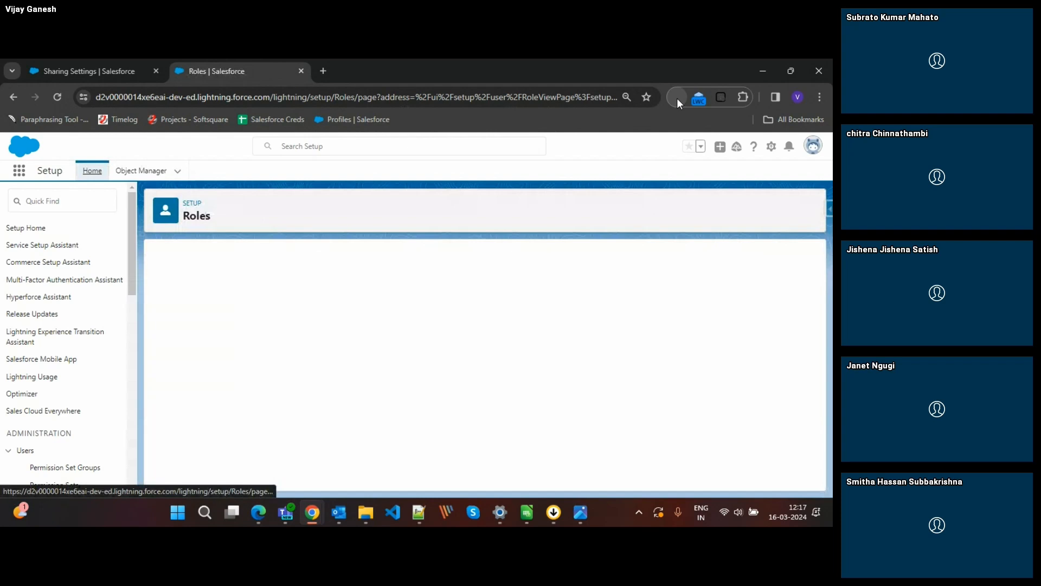
Reload the Sharing Settings and Roles pages, and check the CEO role's access options without saving.
left_click(89, 69)
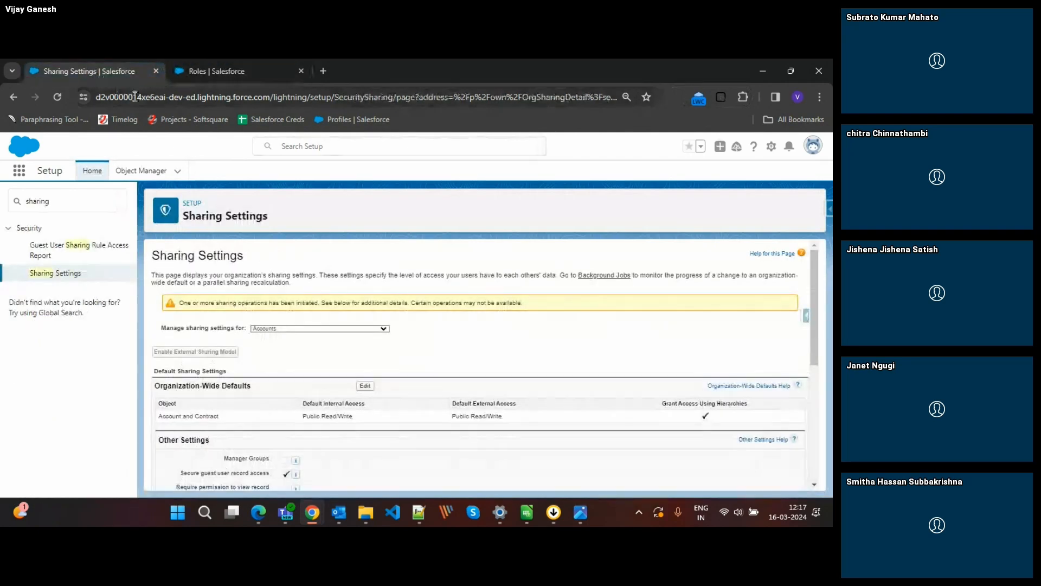
left_click(57, 98)
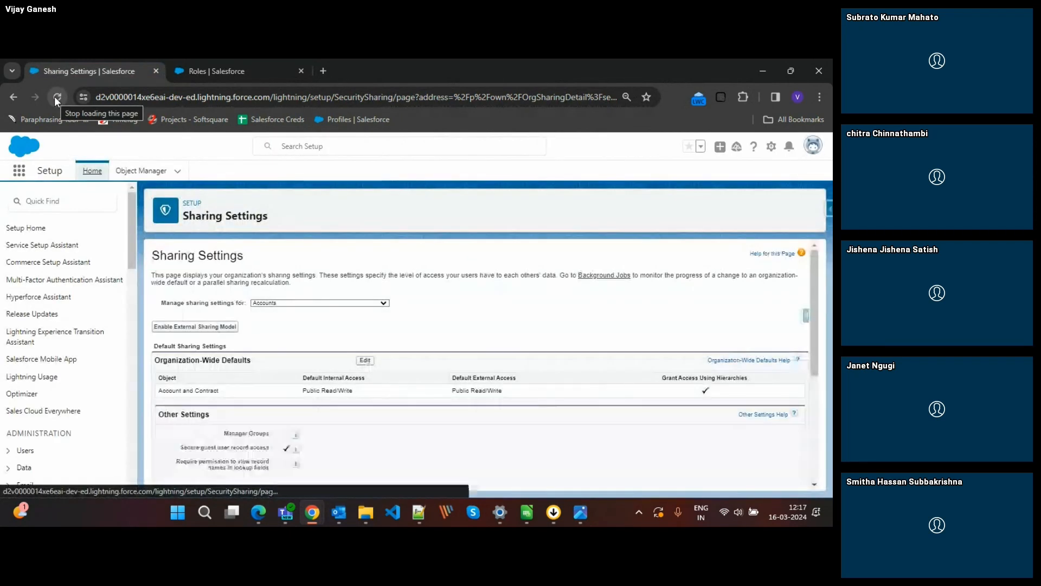
left_click(205, 64)
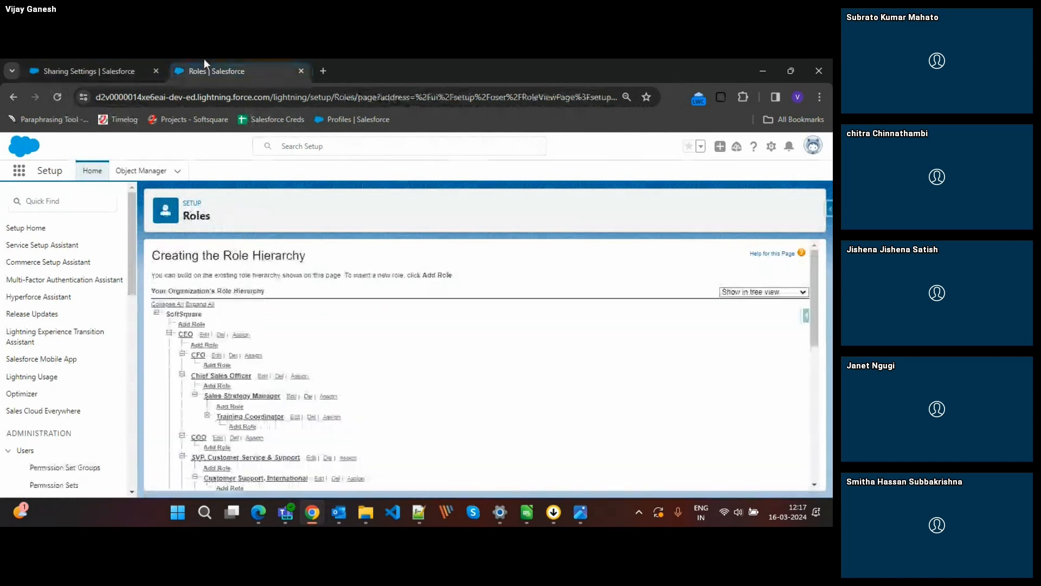
left_click(61, 97)
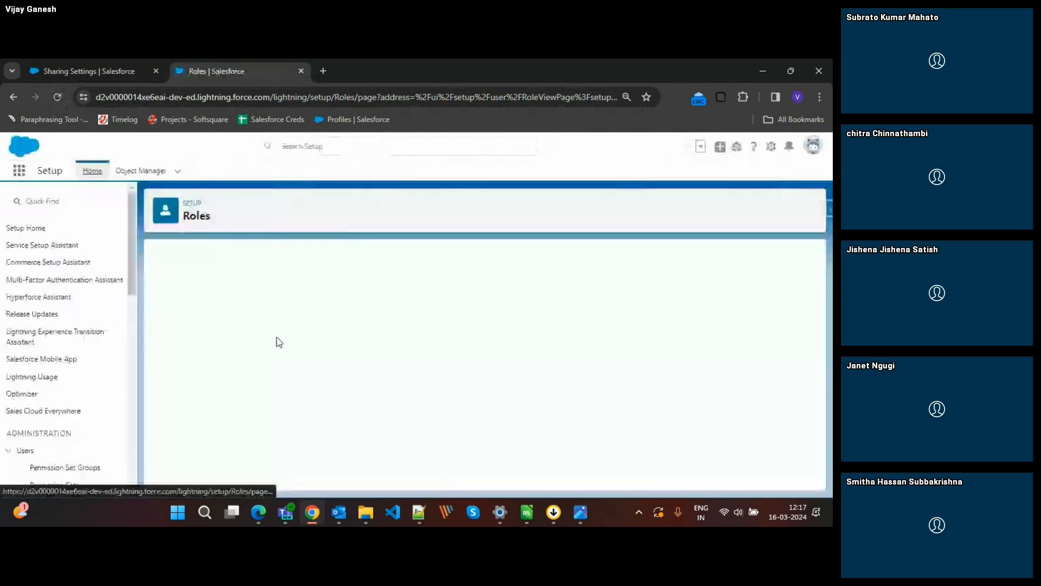
left_click(205, 335)
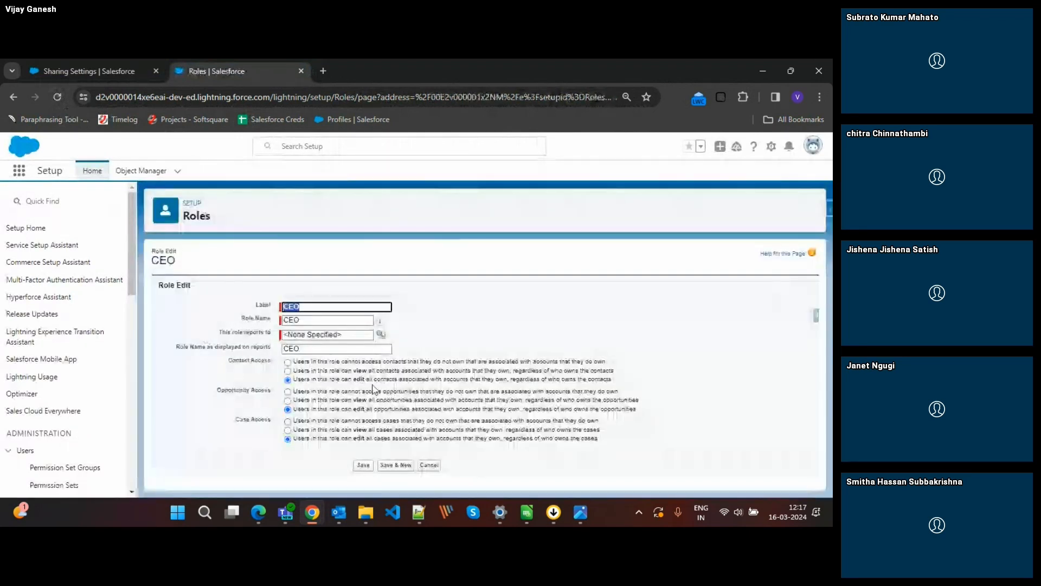
left_click(427, 465)
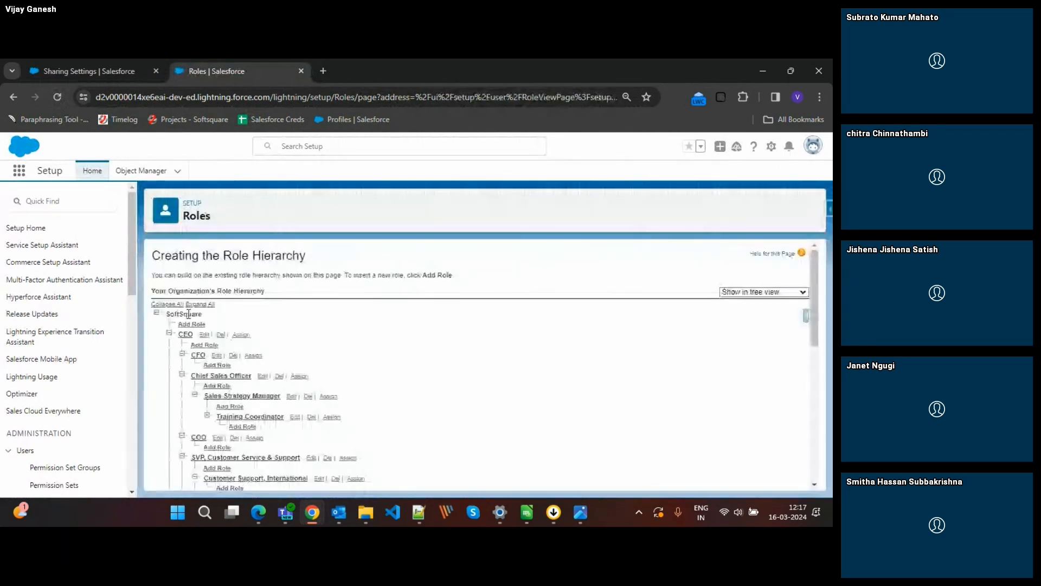
Return to the Sharing Settings page and pick Contacts as the object to manage.
left_click(98, 62)
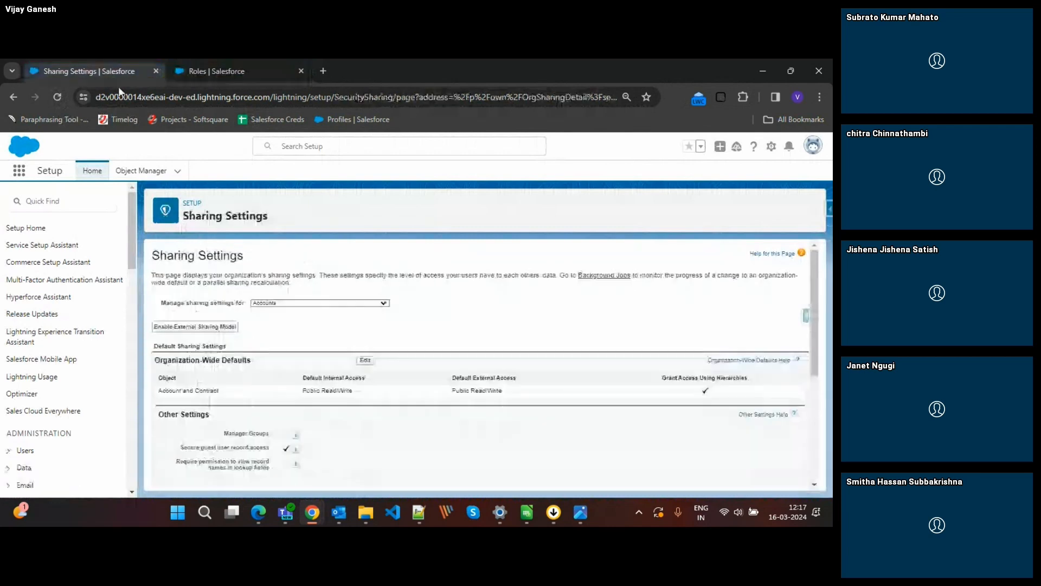
scroll(365, 378, "down", 2)
scroll(367, 382, "up", 2)
left_click(304, 303)
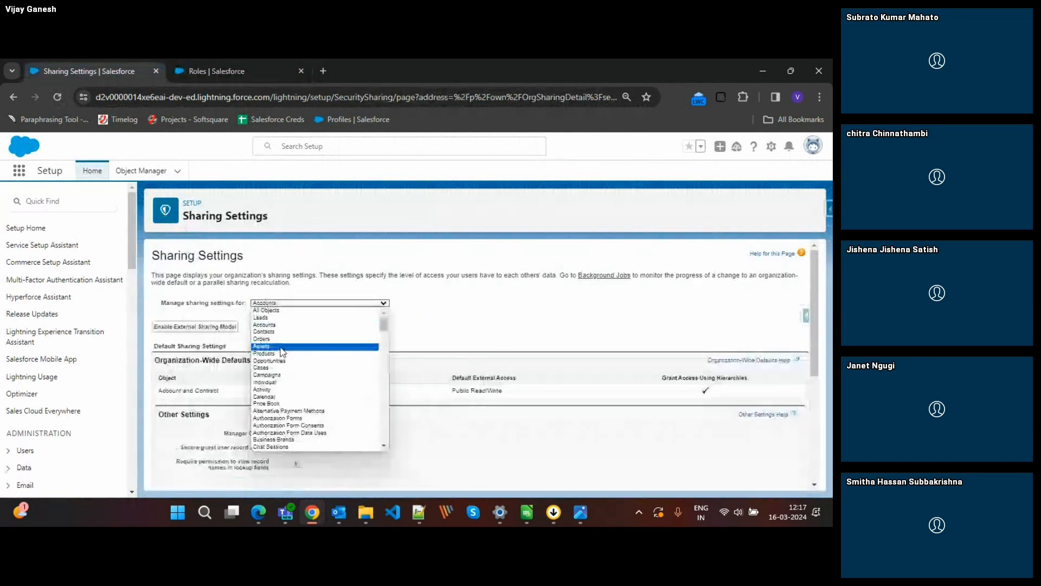
left_click(271, 332)
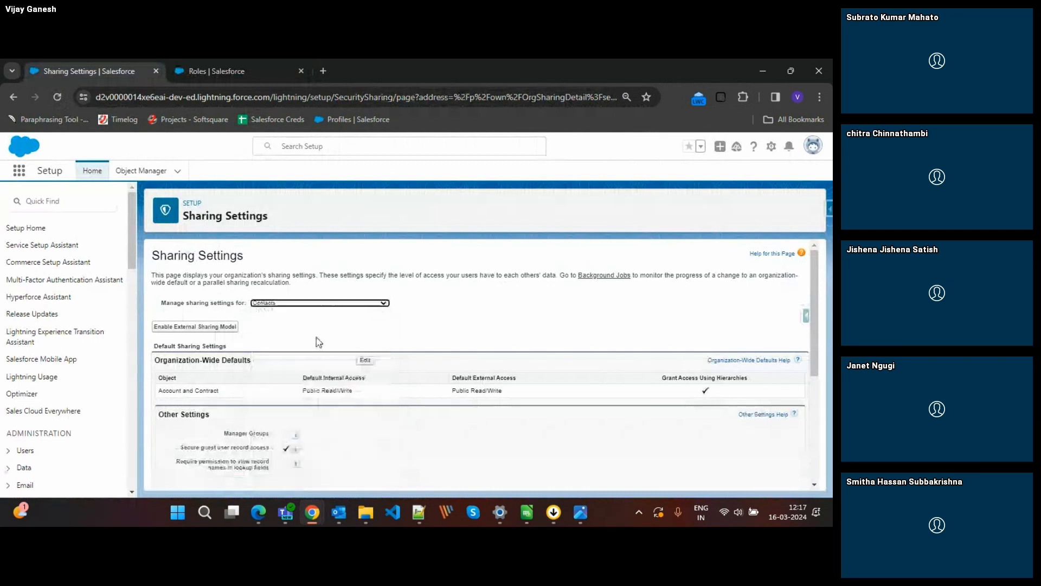
Set Contact's default internal access to Public Read/Write in the organization-wide defaults and save, accepting the sharing rule recalculation.
left_click(365, 361)
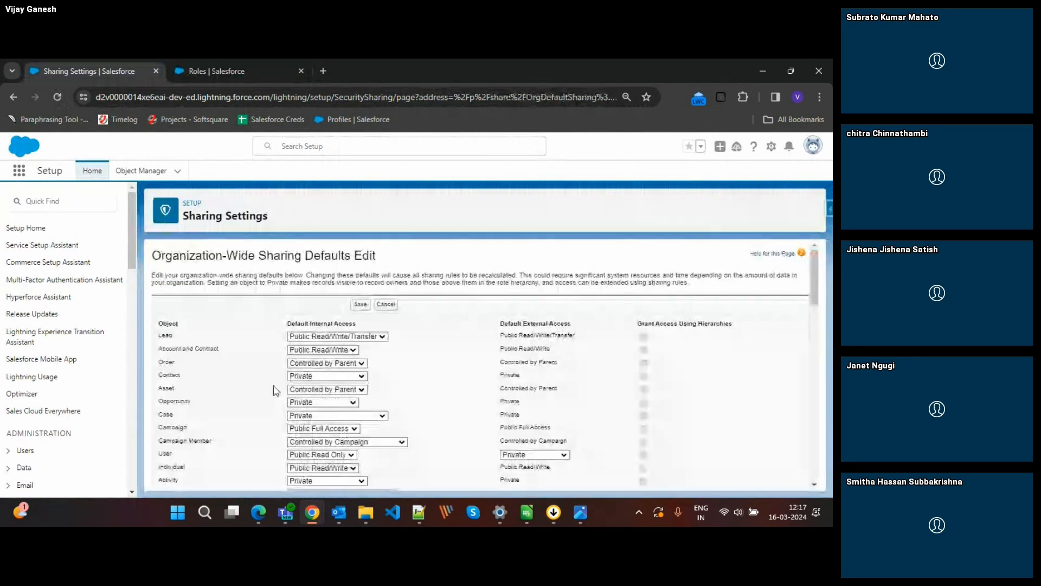
left_click(317, 376)
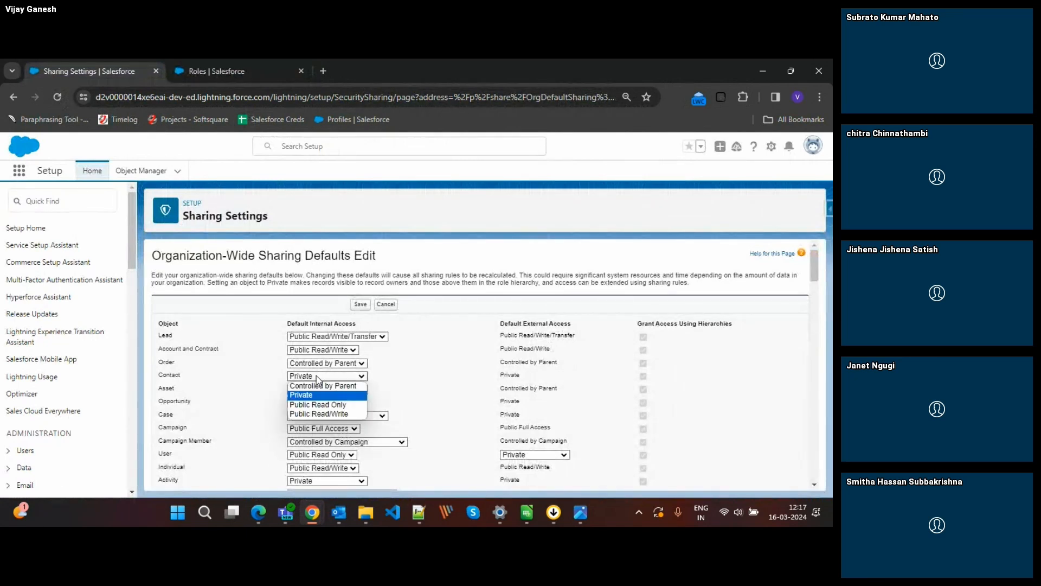
left_click(313, 413)
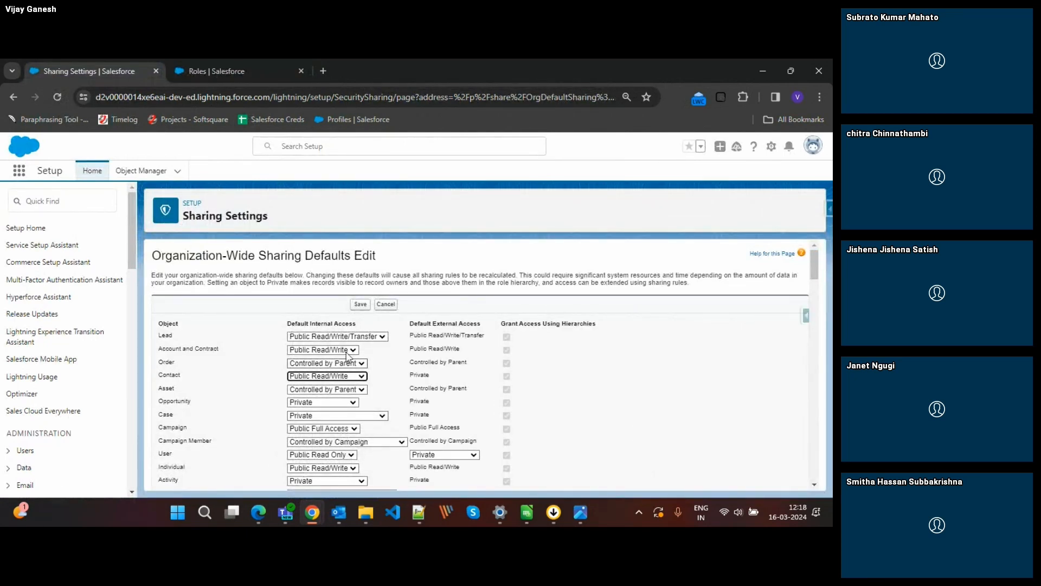
left_click(358, 305)
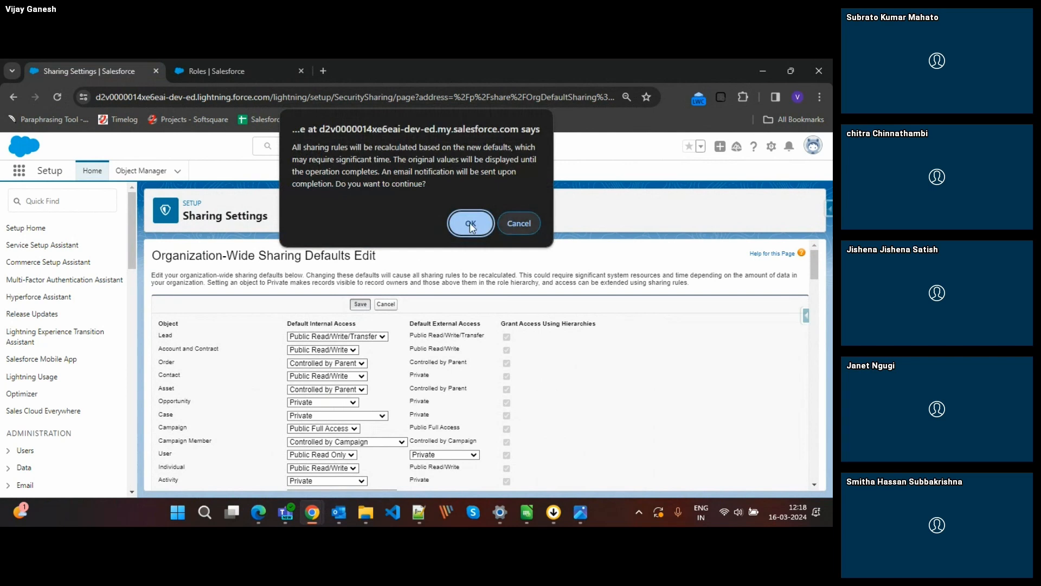
left_click(470, 222)
Check Contact's saved organization-wide default on the Sharing Settings page, and reload both that page and the role hierarchy.
left_click(216, 71)
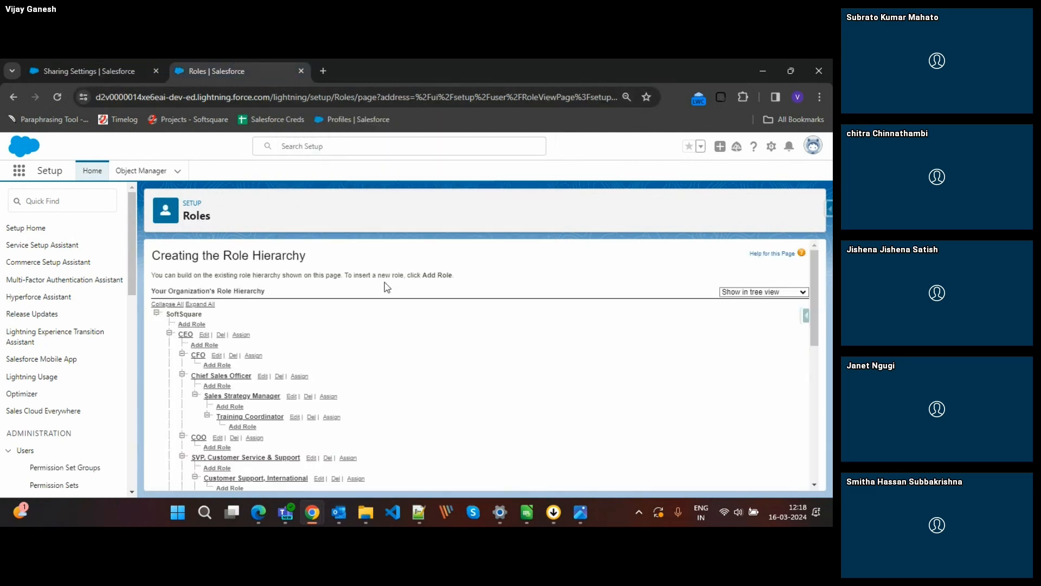
left_click(100, 70)
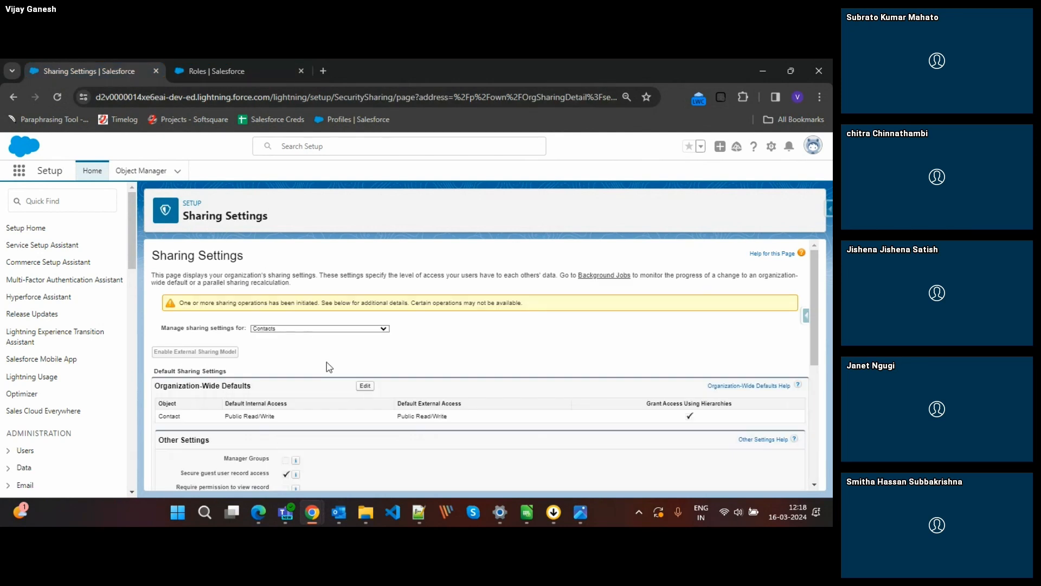
left_click(63, 97)
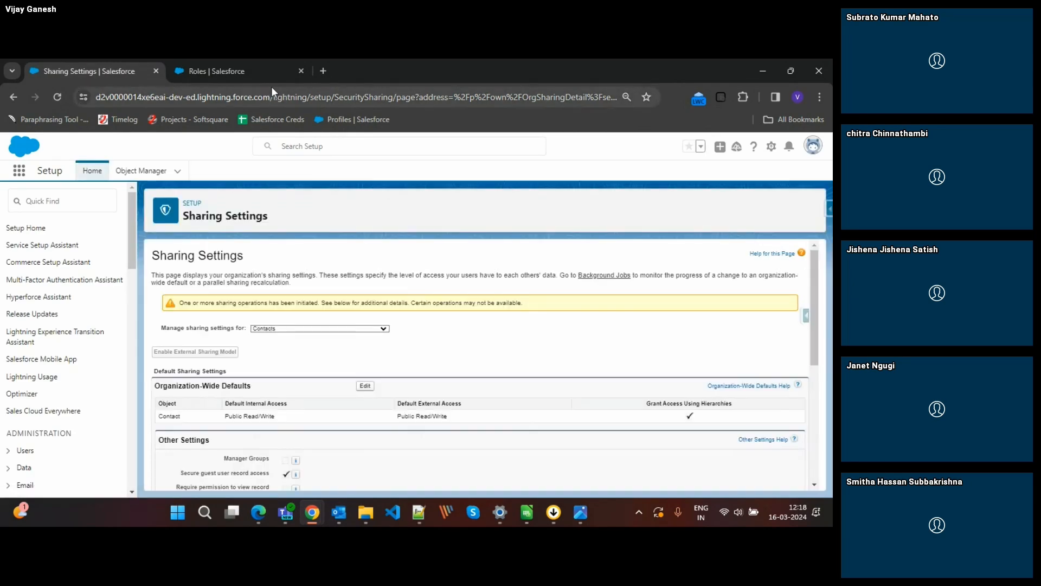
left_click(58, 96)
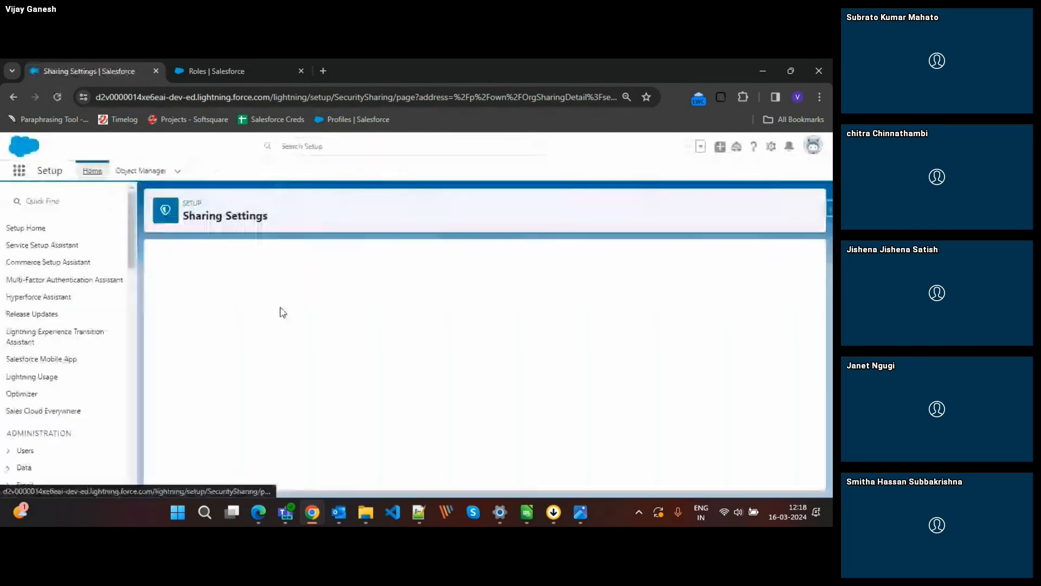
left_click(252, 65)
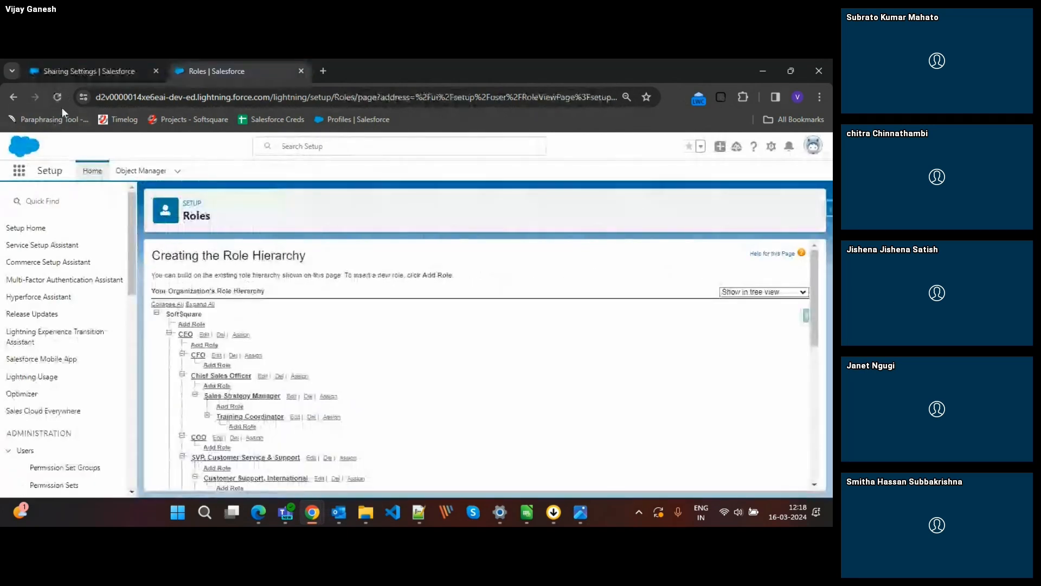
left_click(60, 105)
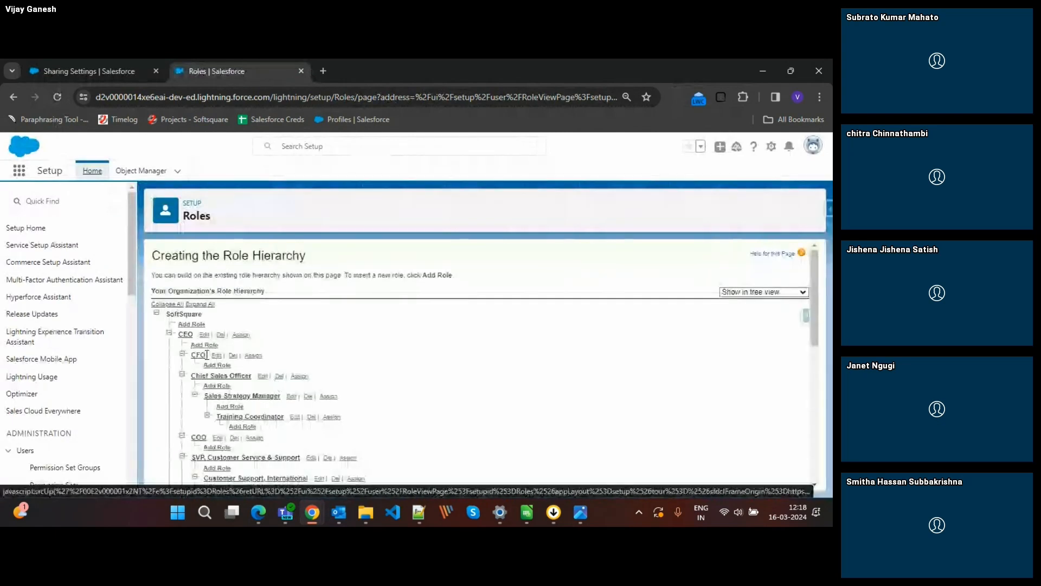
Open the CEO role for editing, and display the sharing settings for Opportunities to compare with its access options.
left_click(204, 336)
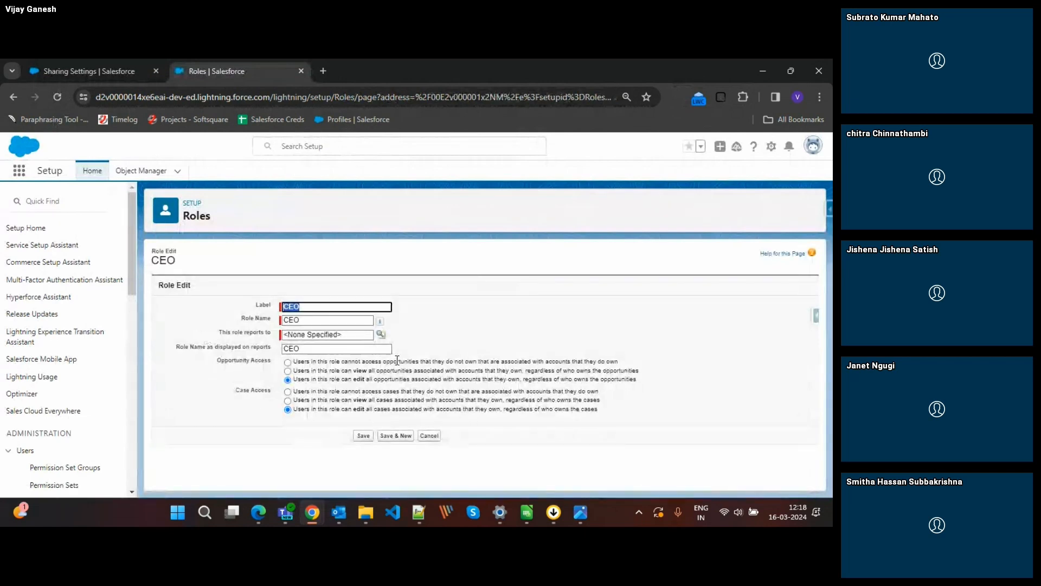
left_click(87, 68)
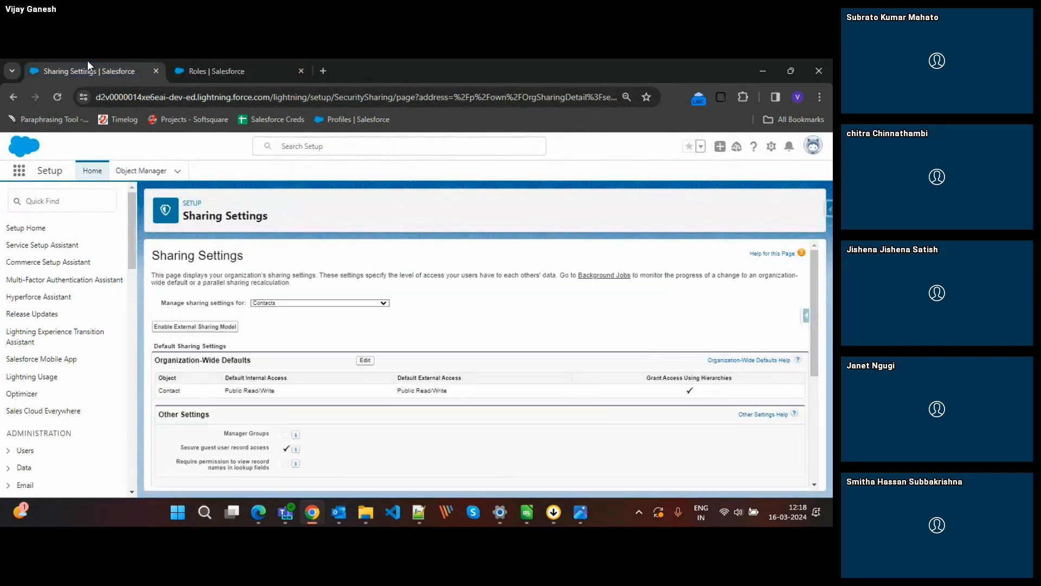
left_click(286, 305)
type("op")
key("Return")
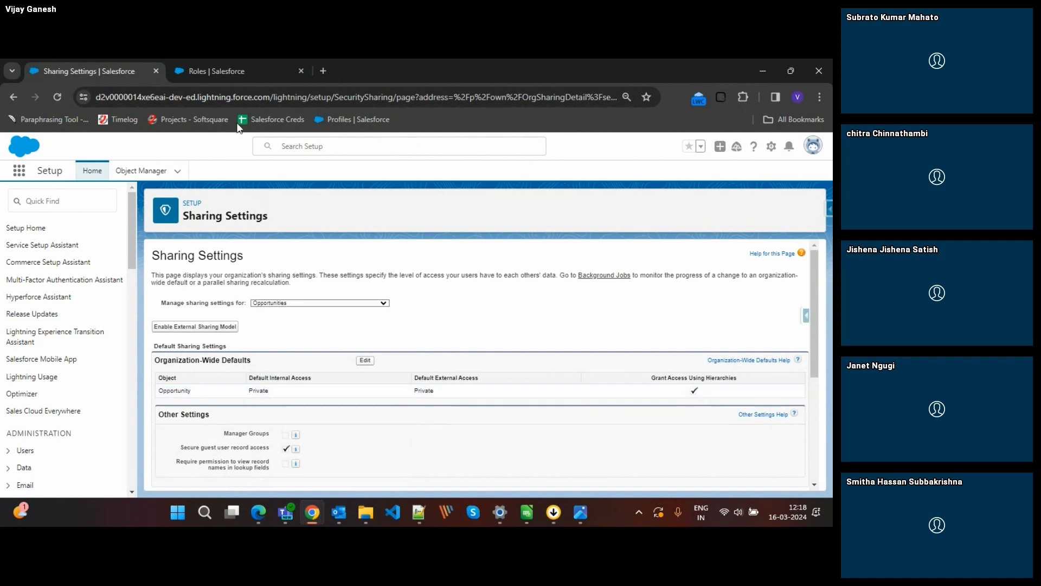
left_click(221, 71)
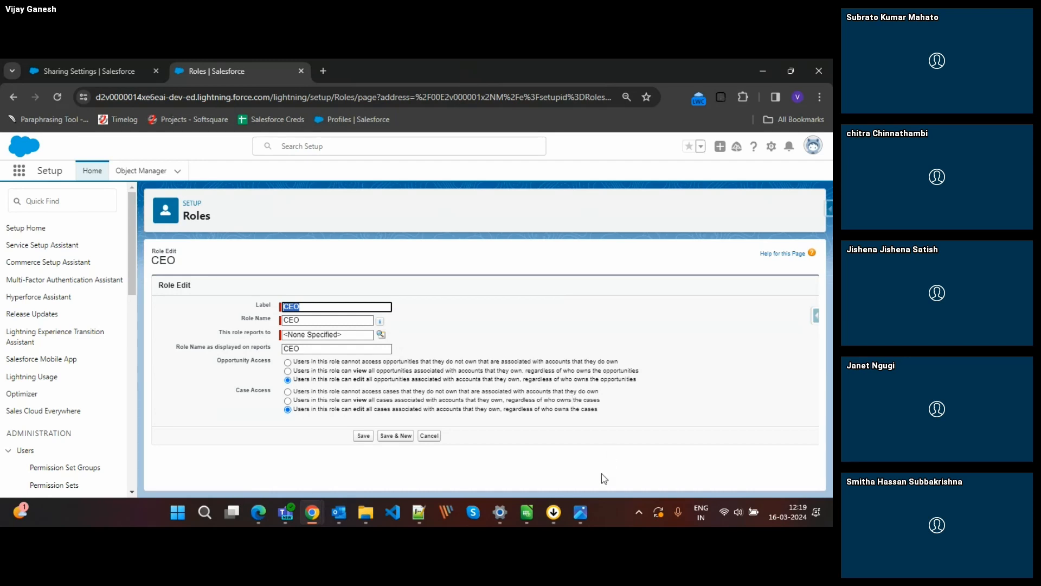
Review the access pyramid in image_02_006.webp, and compare the CEO role's access options with Opportunity's organization-wide default.
mouse_move(584, 514)
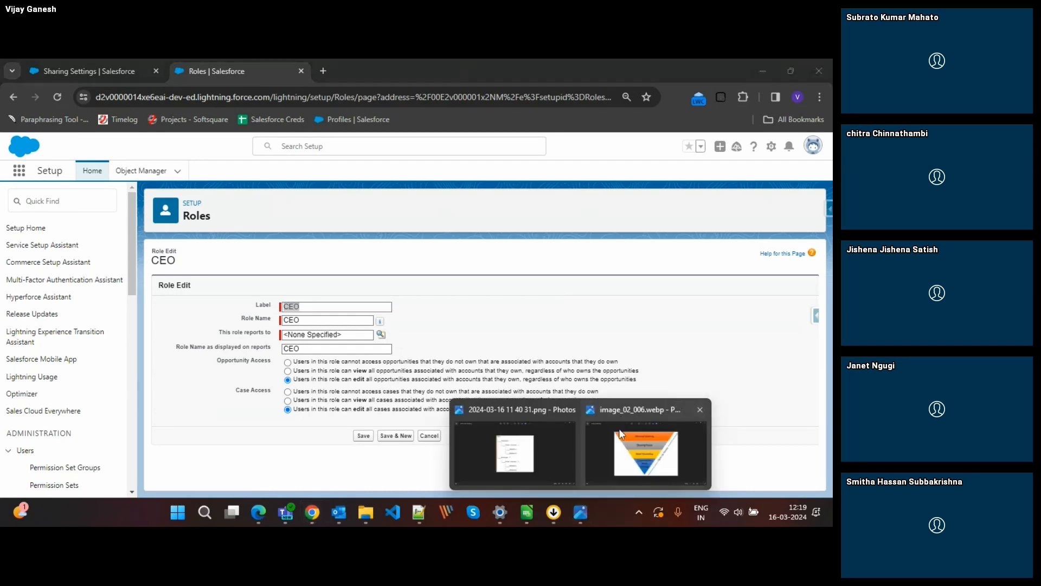
left_click(620, 423)
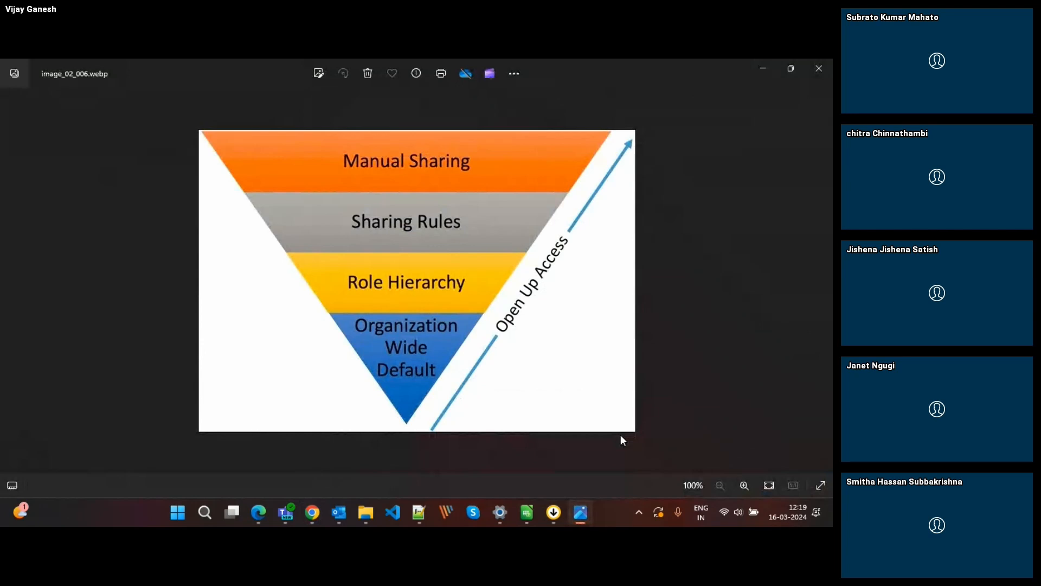
key("alt+Tab")
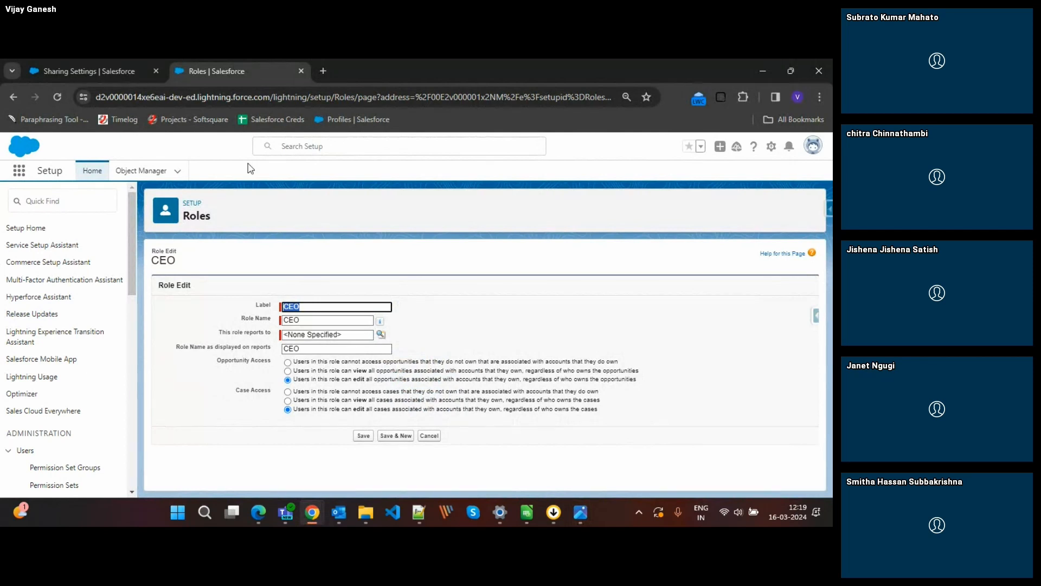
left_click(81, 68)
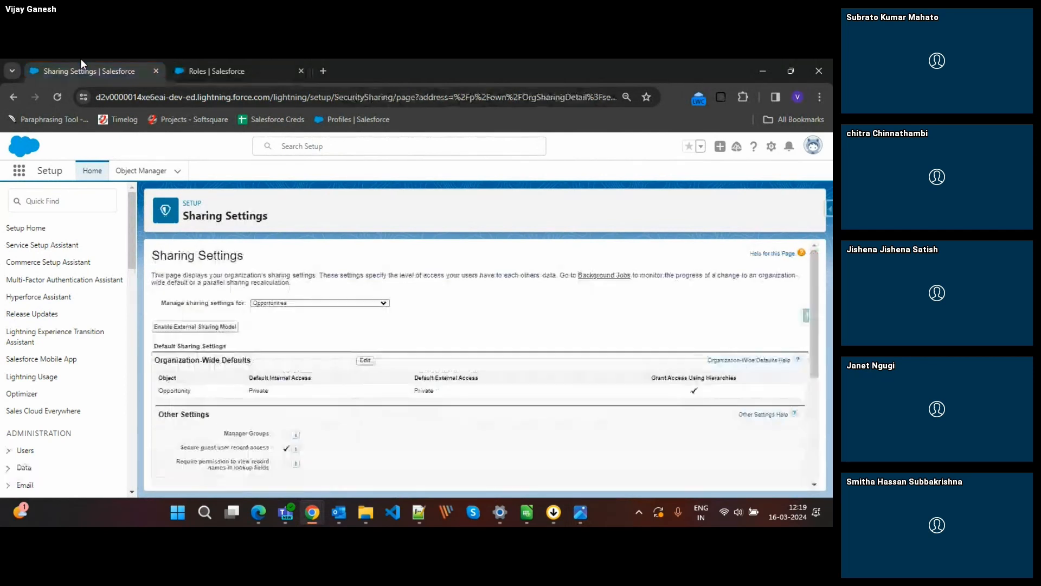
left_click(275, 66)
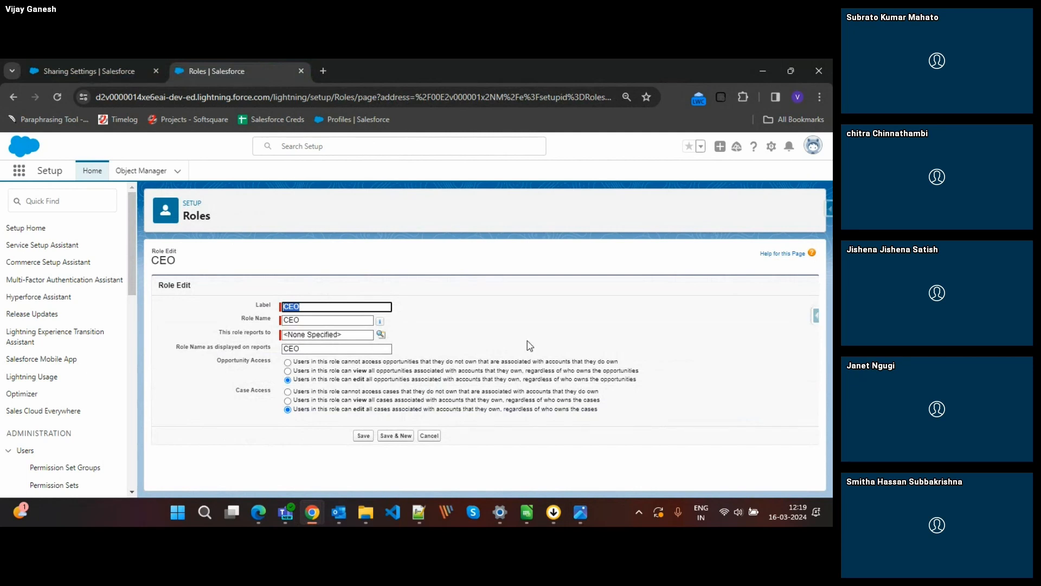
left_click(121, 79)
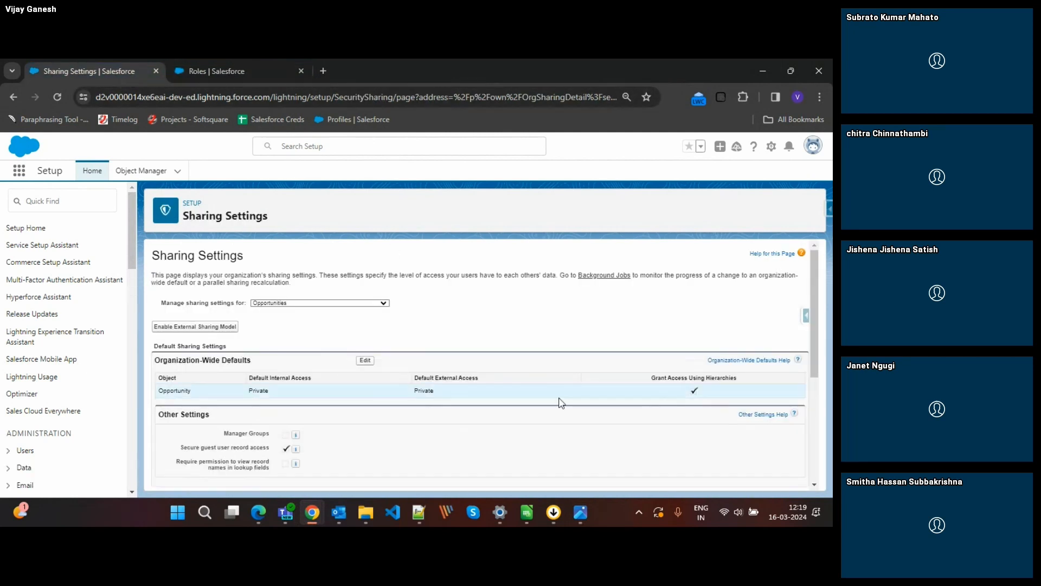
Show the pyramid in image_02_006.webp again in the photo viewer, and return to Opportunity's sharing settings.
mouse_move(573, 502)
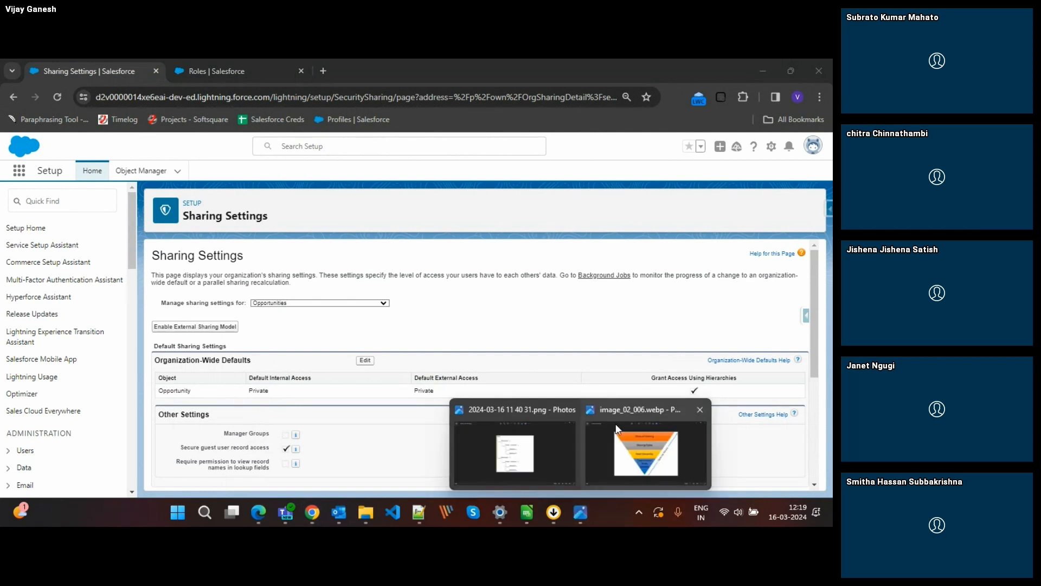
left_click(617, 429)
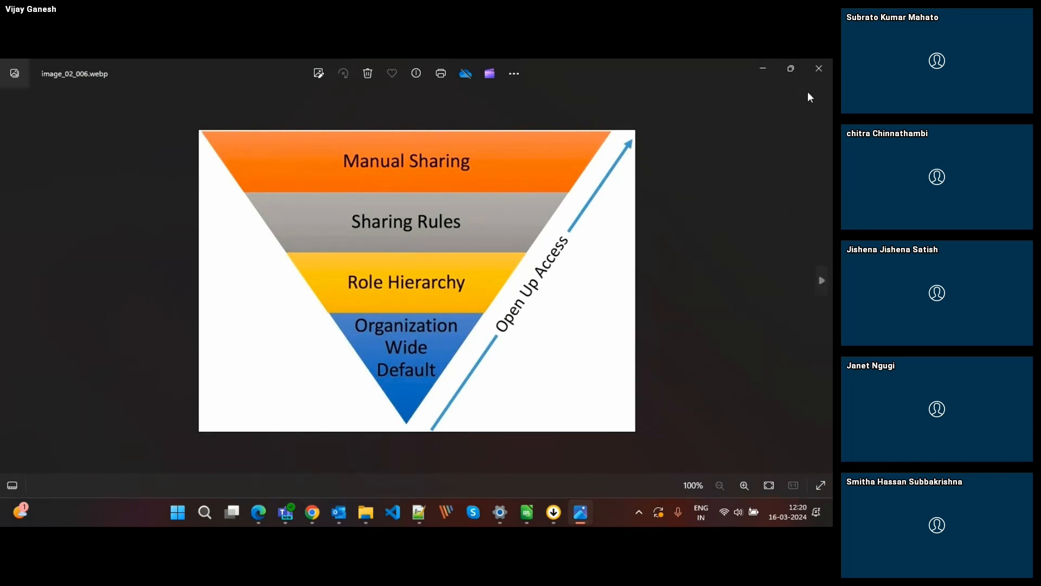
left_click(756, 79)
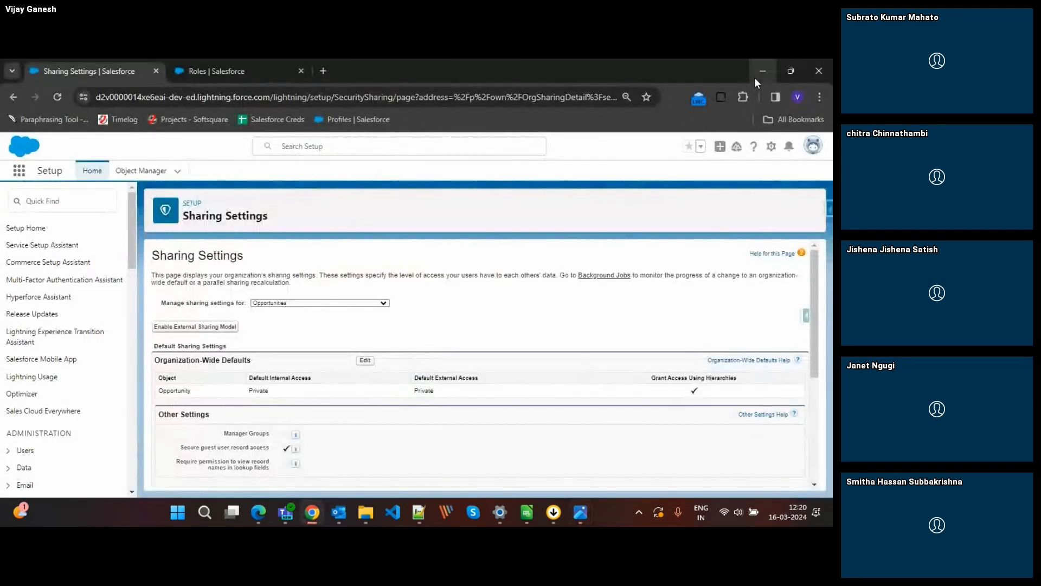
scroll(493, 393, "down", 2)
scroll(493, 394, "up", 2)
Cancel the open CEO role edit, view the role's details and assigned users, and reopen it for editing.
left_click(237, 73)
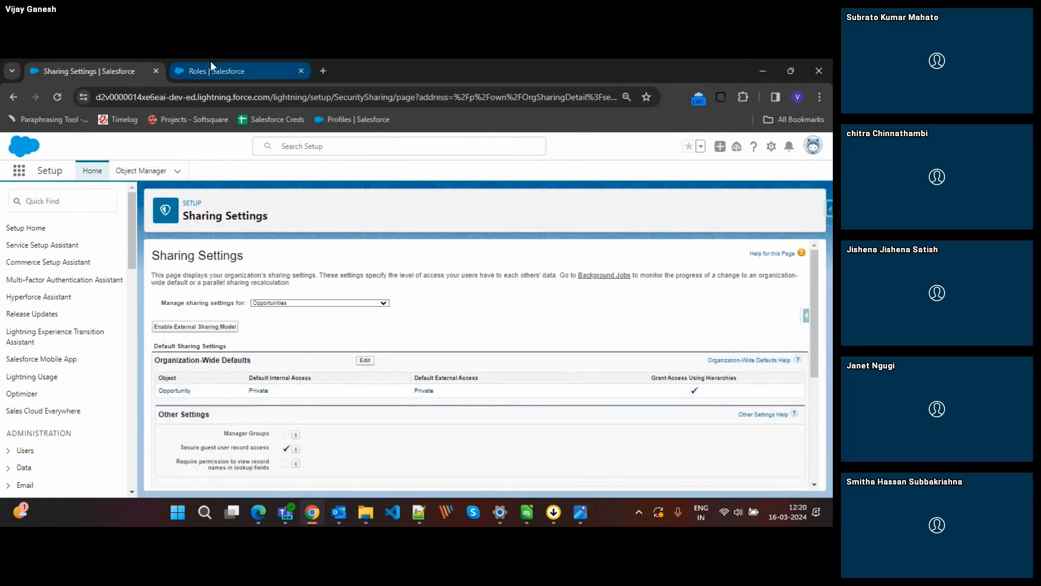
left_click(431, 438)
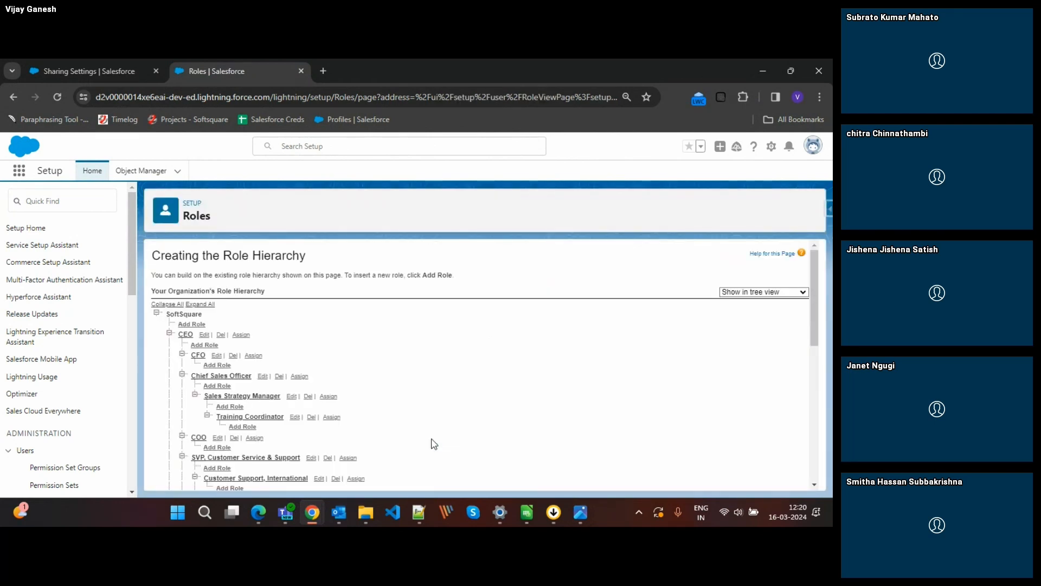
left_click(185, 334)
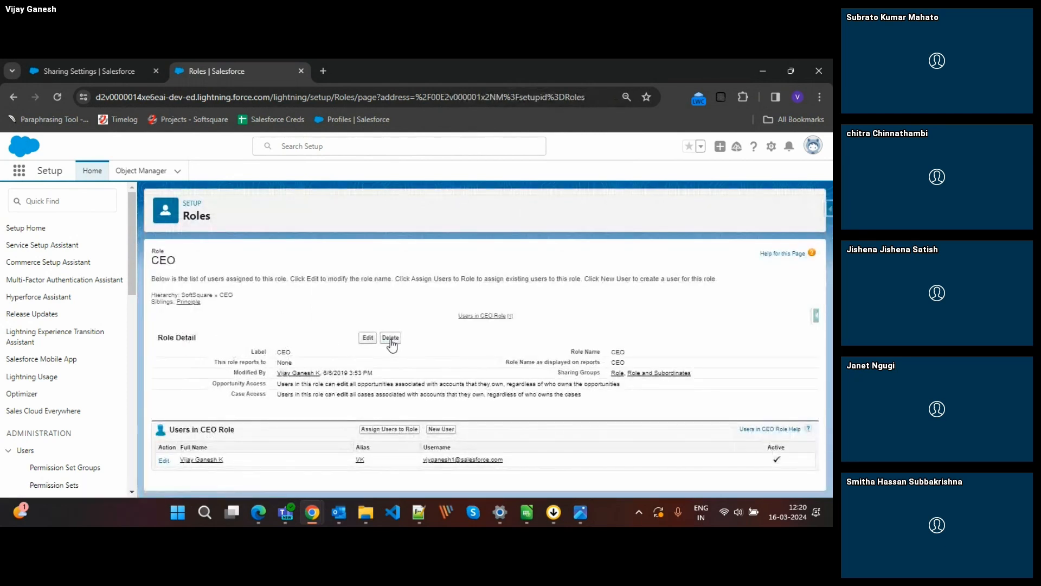
left_click(363, 338)
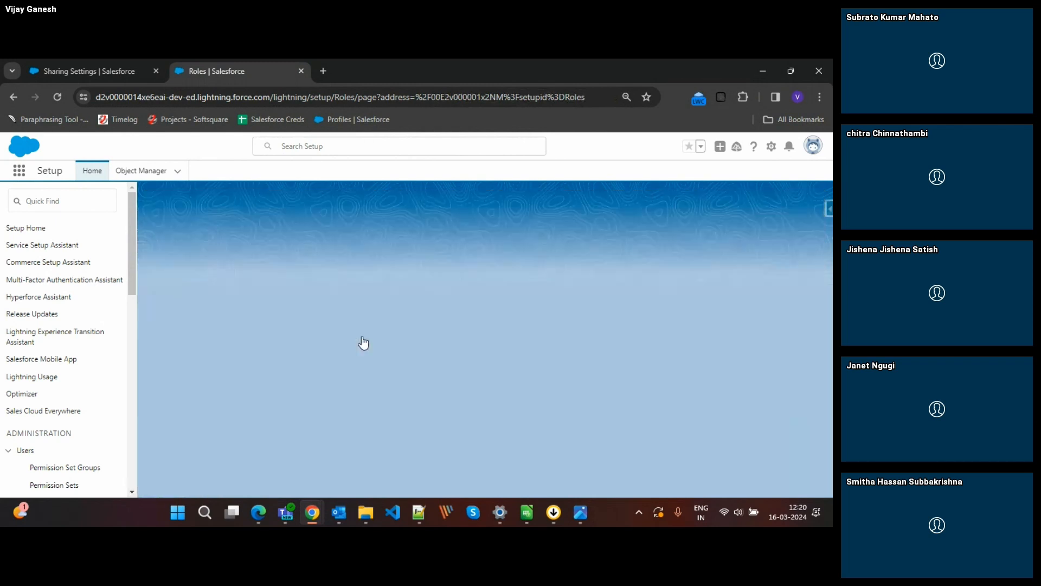
mouse_move(579, 510)
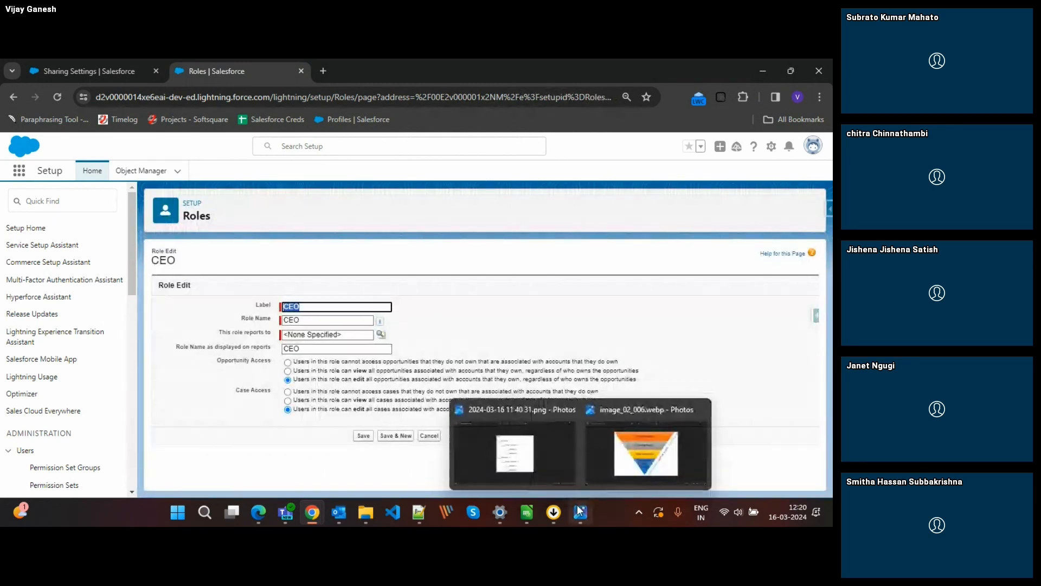
left_click(525, 459)
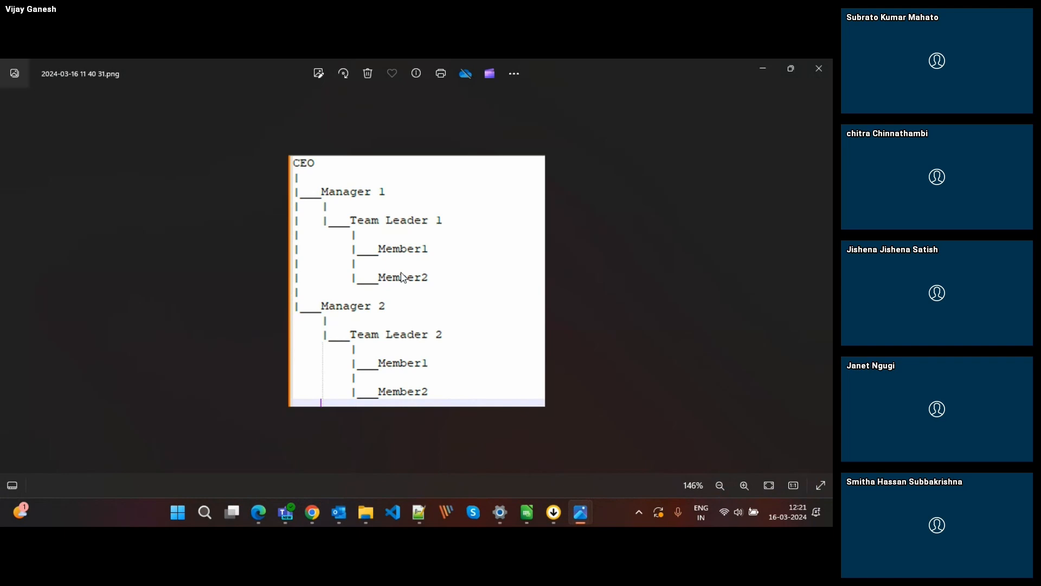
key("alt+Tab")
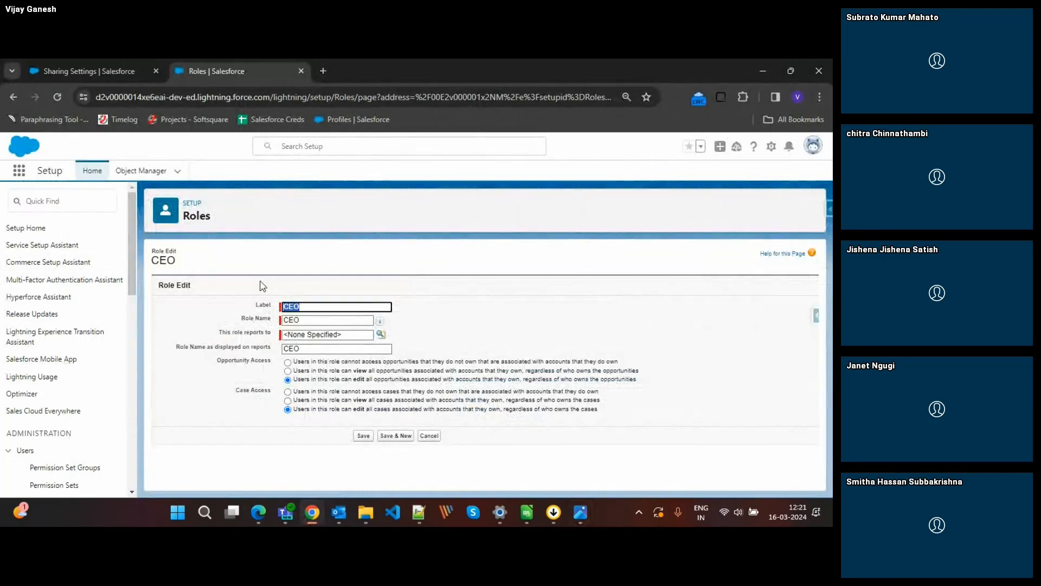
key("alt+Tab")
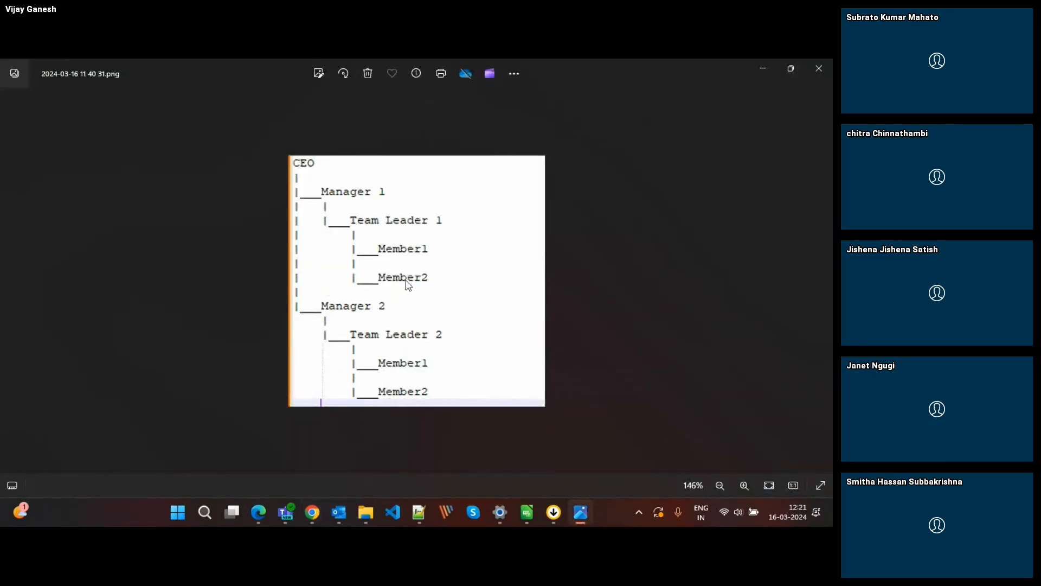
key("alt+Tab")
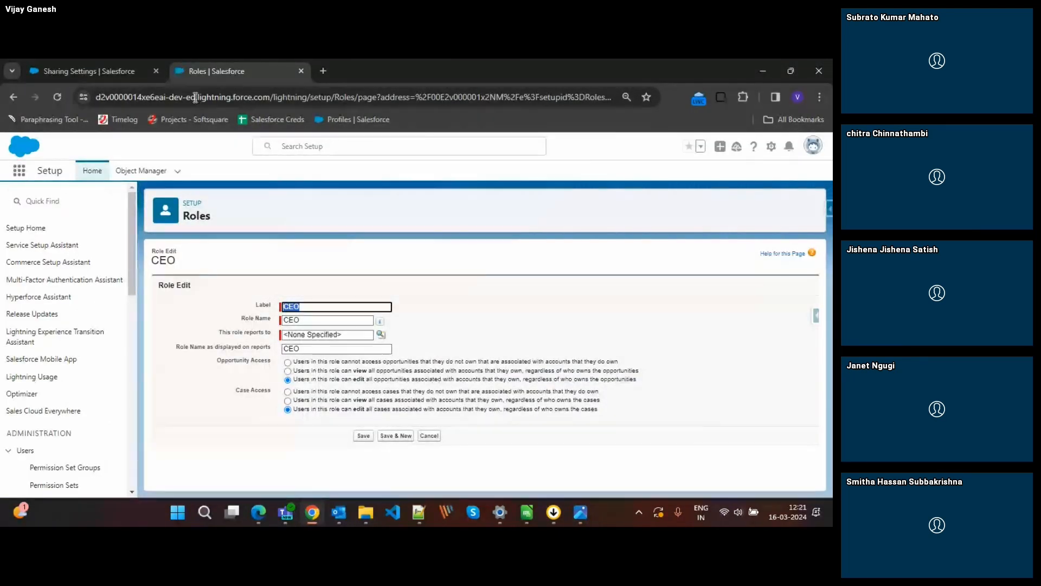
Review the Opportunity sharing rules on the Sharing Settings page, and open the CEO role referenced by the owner-based rule.
left_click(76, 69)
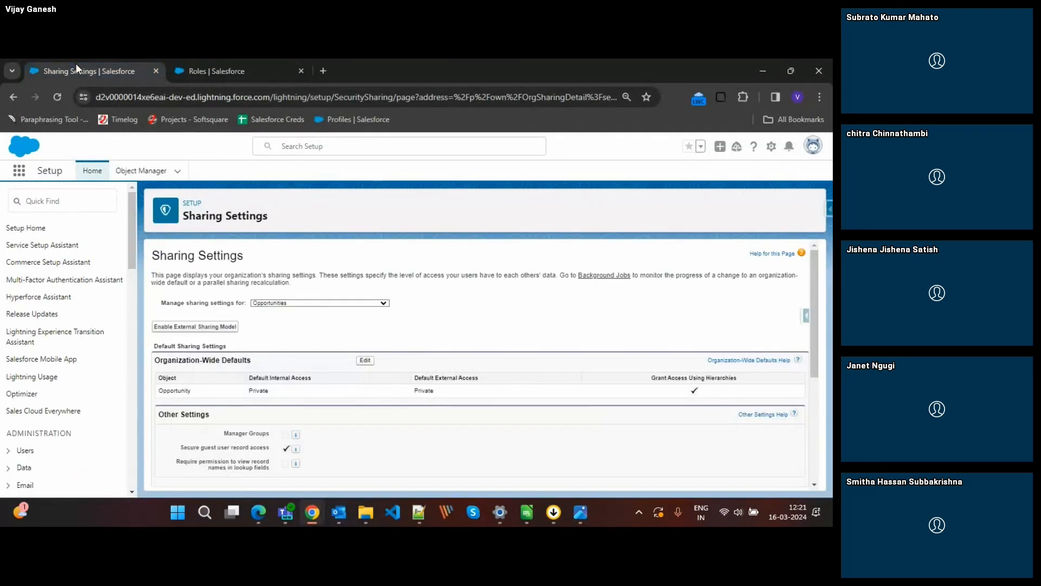
scroll(440, 344, "down", 3)
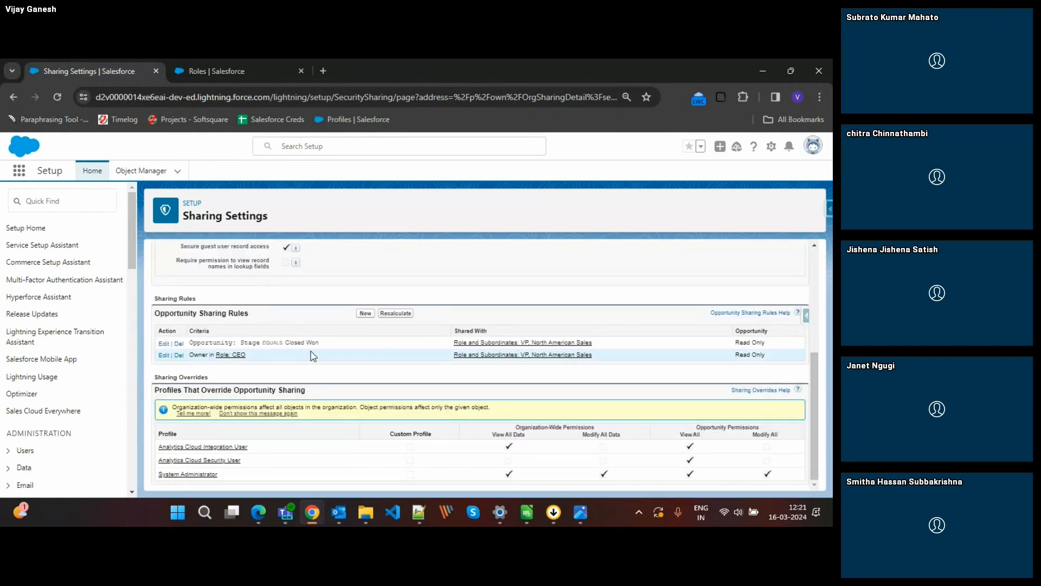
left_click(239, 355)
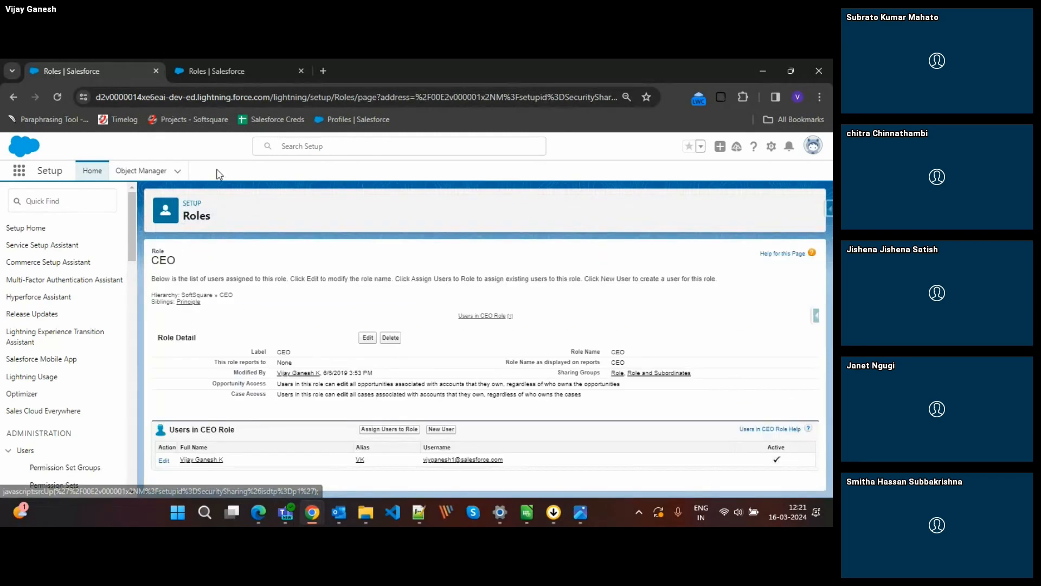
Leave the CEO role edit without saving, and search Setup for "roles" to open and review the role hierarchy.
left_click(225, 71)
left_click(440, 437)
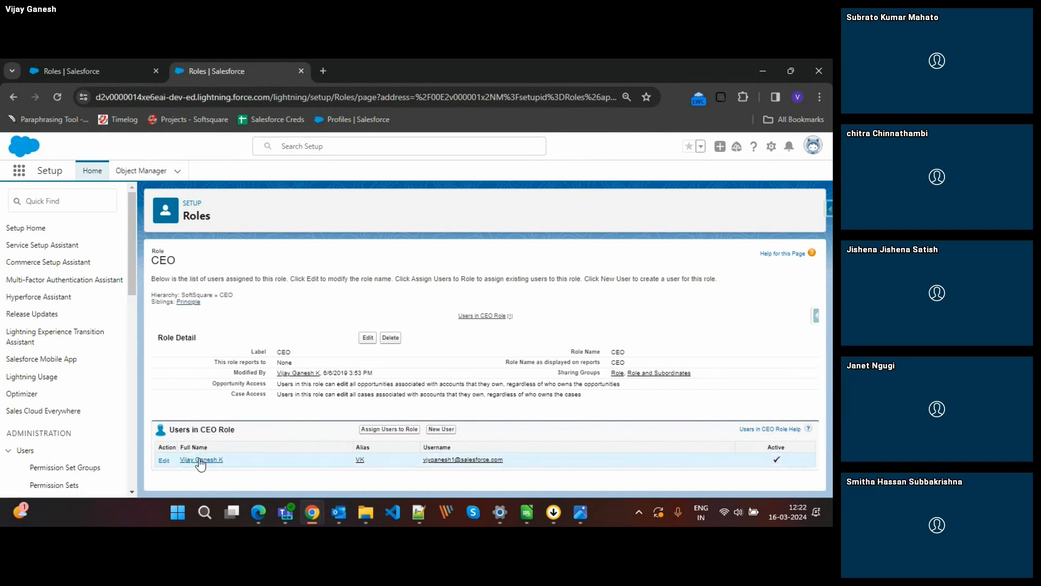
left_click(86, 206)
type("roles")
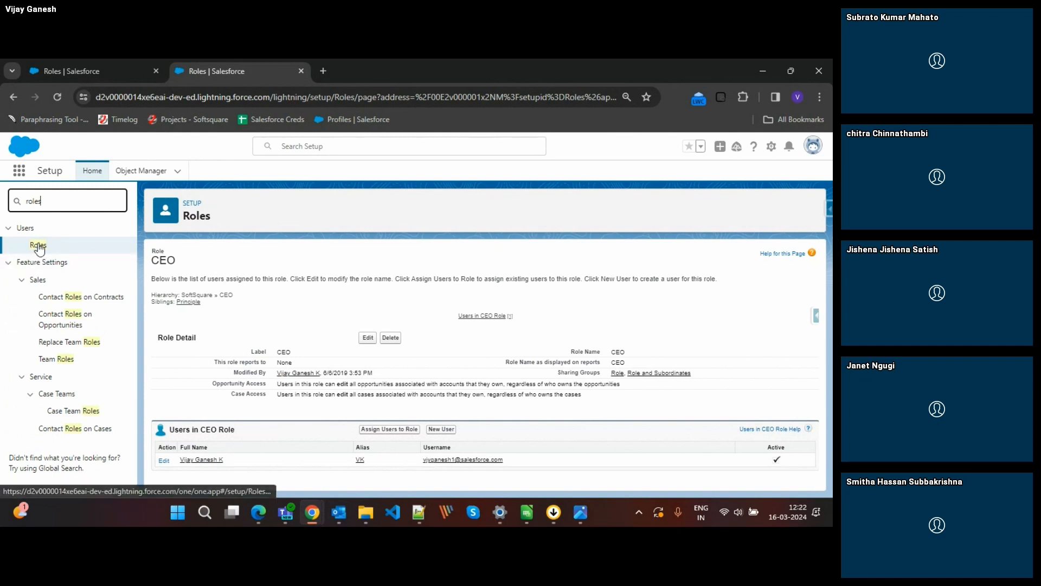
left_click(38, 246)
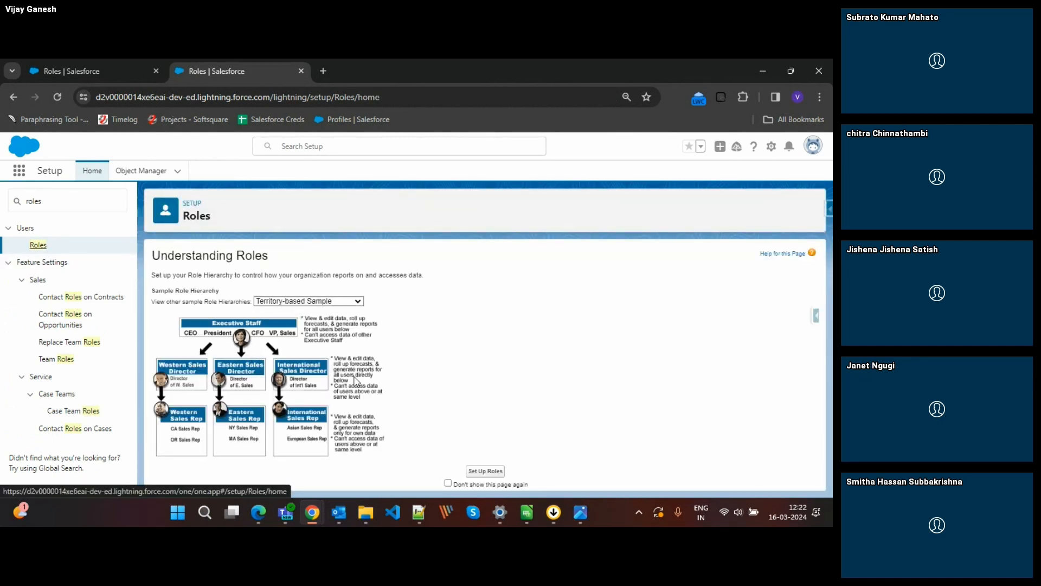
left_click(485, 471)
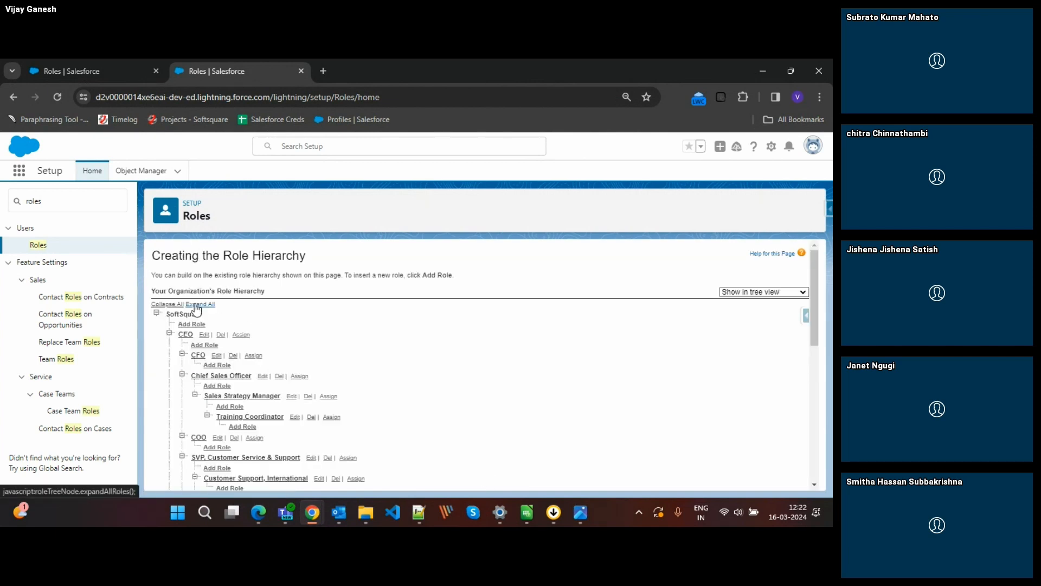
scroll(377, 364, "down", 3)
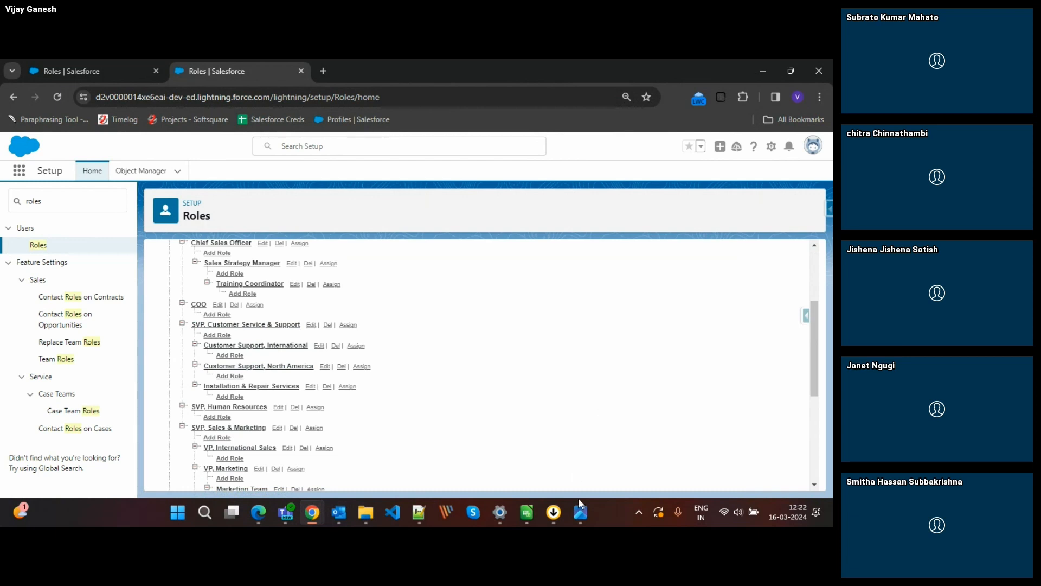
Switch to the photo viewer to examine the CEO, manager, team leader and member diagram, and return to the role hierarchy.
left_click(581, 513)
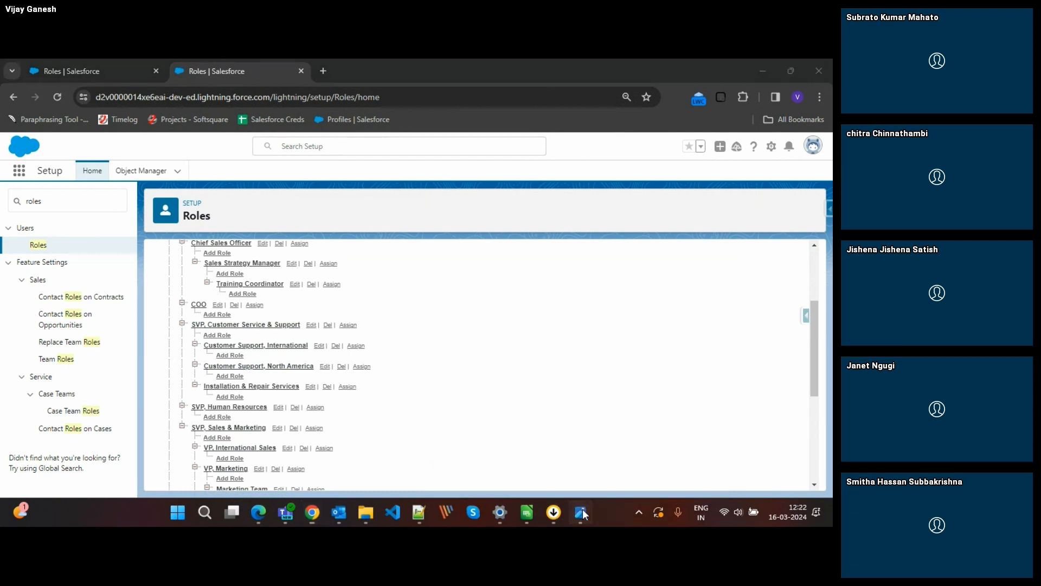
left_click(503, 437)
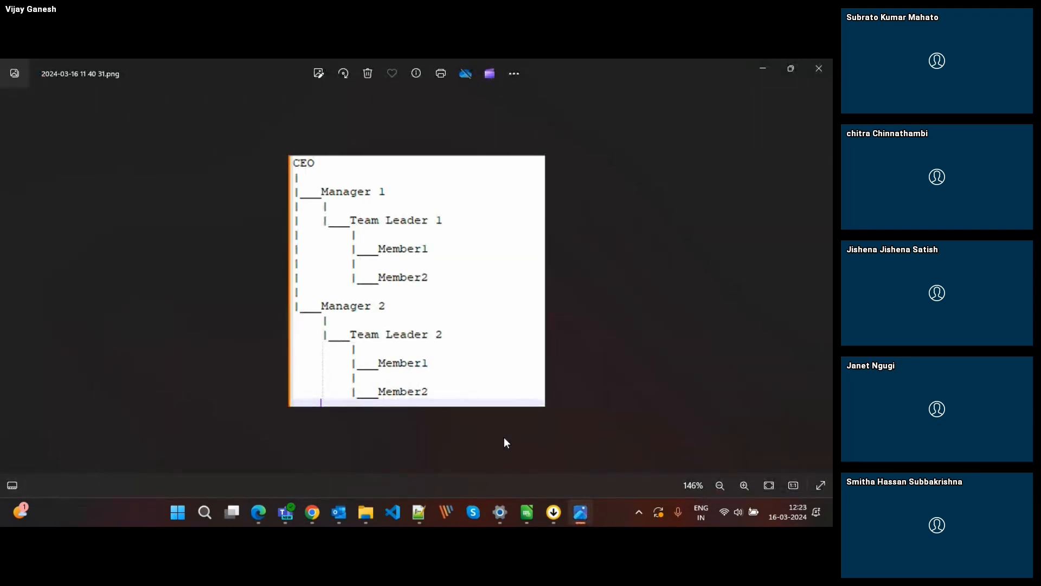
key("alt+Tab")
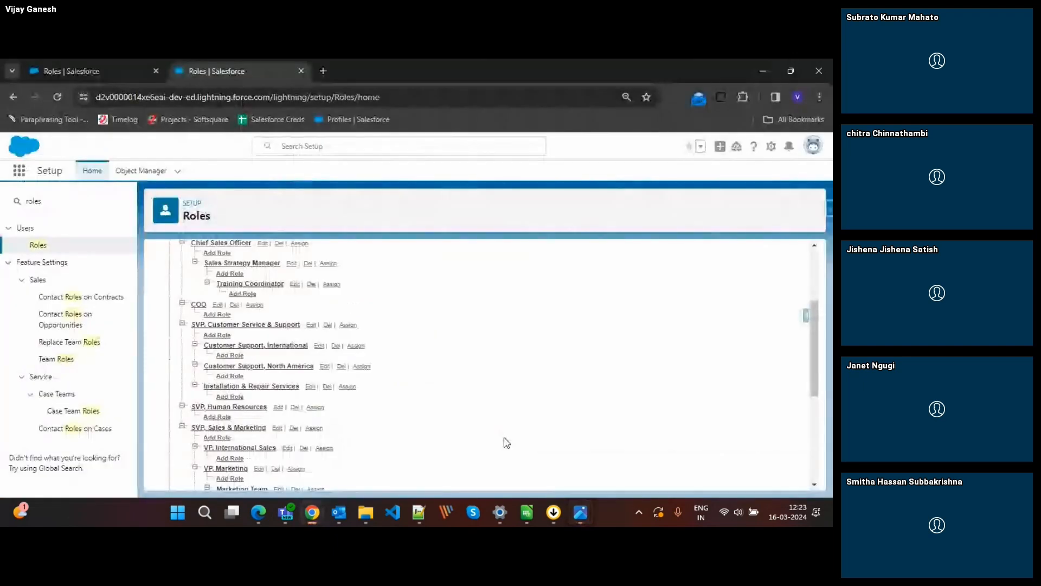
Return to the CEO role page, search Setup for "share" and open Sharing Settings.
left_click(111, 73)
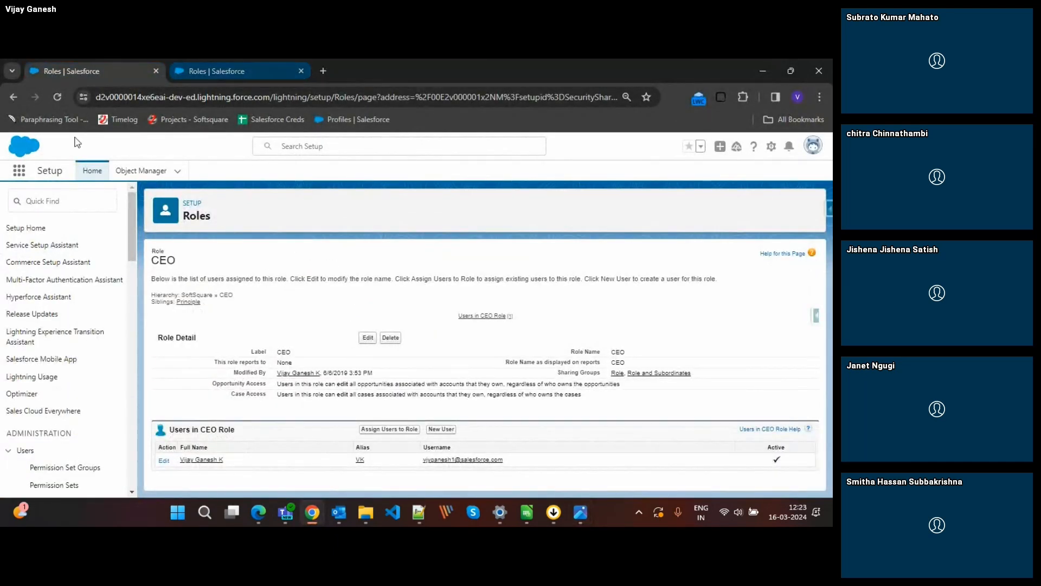
left_click(77, 197)
type("share")
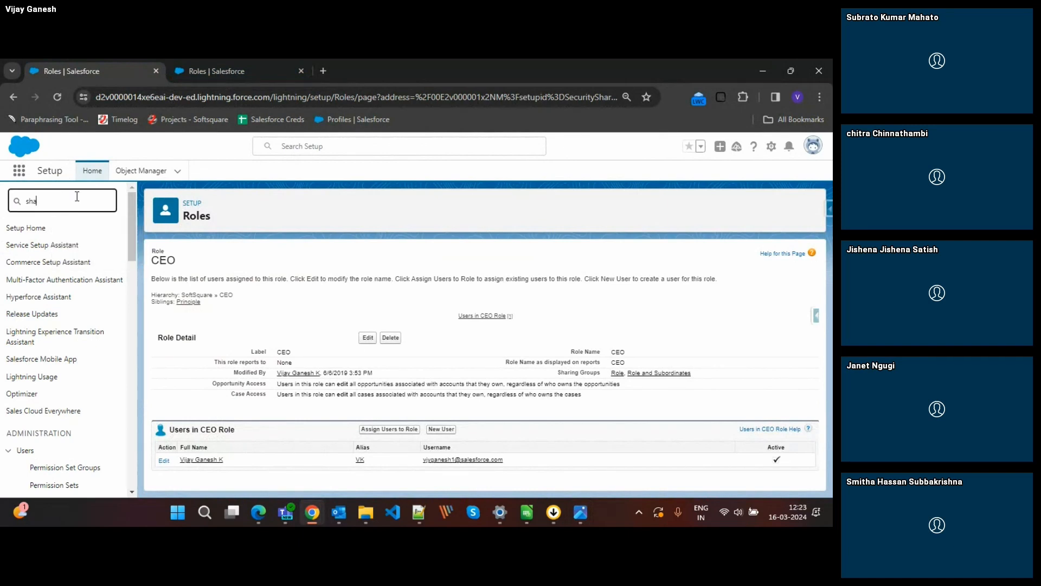
left_click(61, 245)
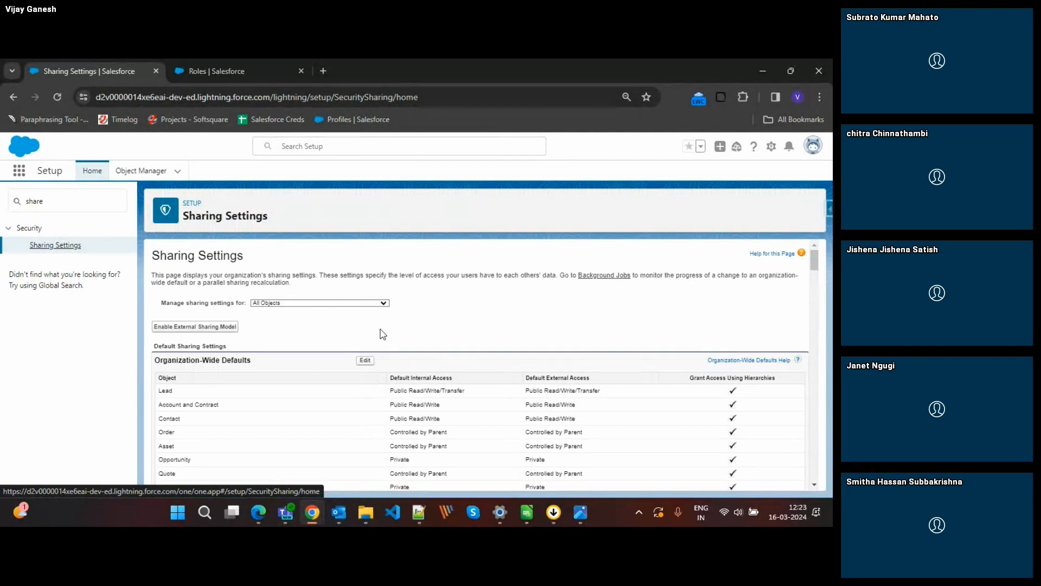
Limit the sharing settings to Opportunity and review its organization-wide default and sharing rules.
scroll(383, 334, "down", 1)
left_click(323, 287)
left_click(324, 339)
scroll(327, 374, "down", 4)
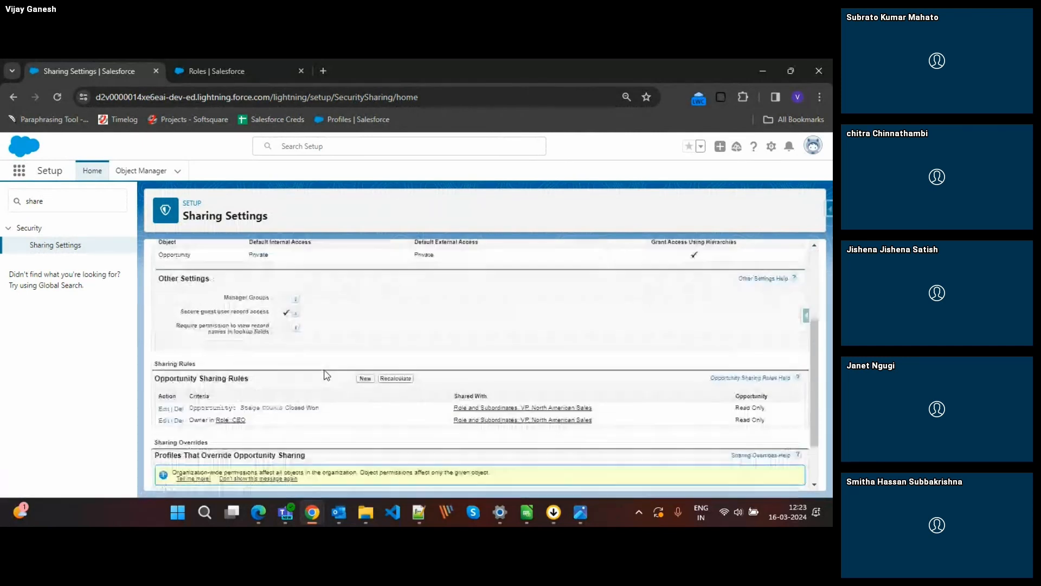
scroll(320, 380, "up", 3)
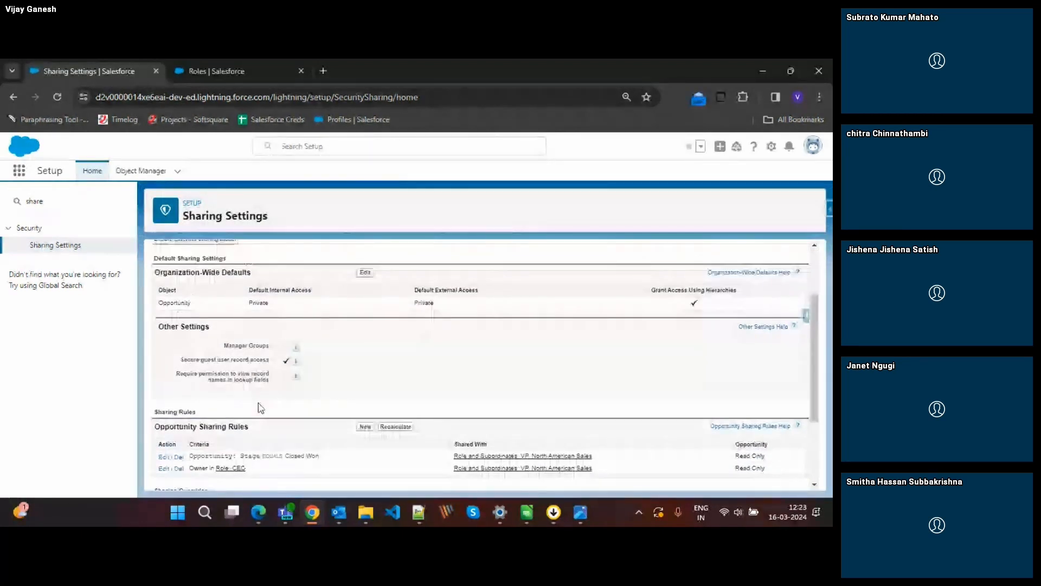
scroll(267, 408, "up", 1)
scroll(310, 408, "down", 1)
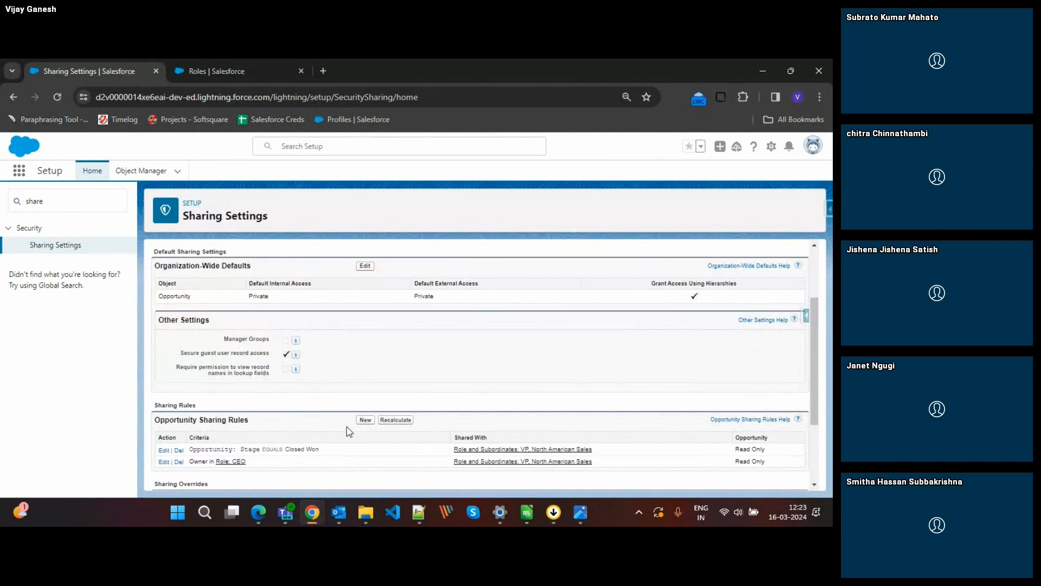
Start a new Opportunity sharing rule labelled "Share CSI to CSN" with the rule name Share_CSI_to_CSN.
left_click(365, 420)
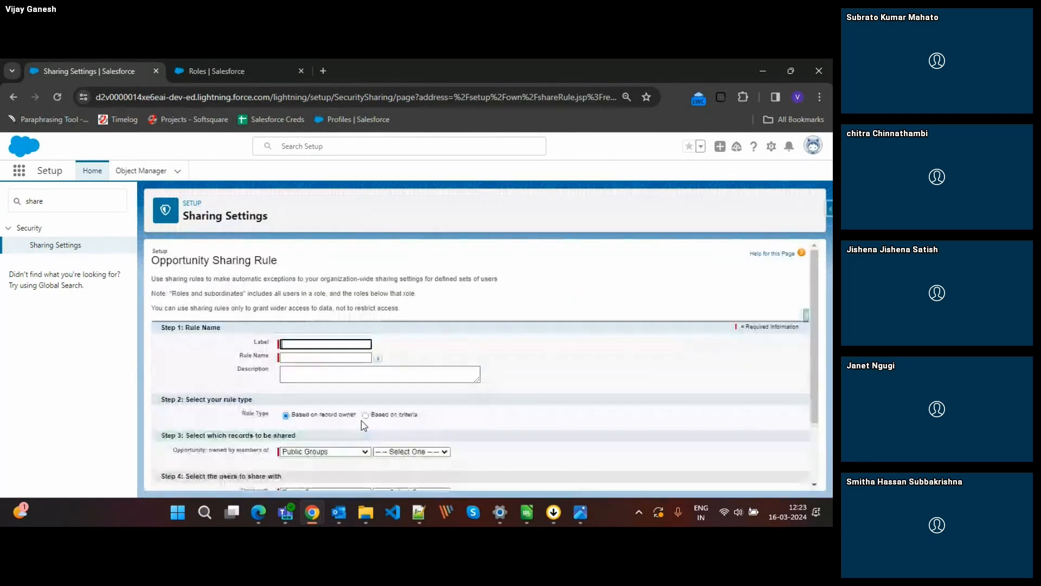
scroll(480, 368, "down", 4)
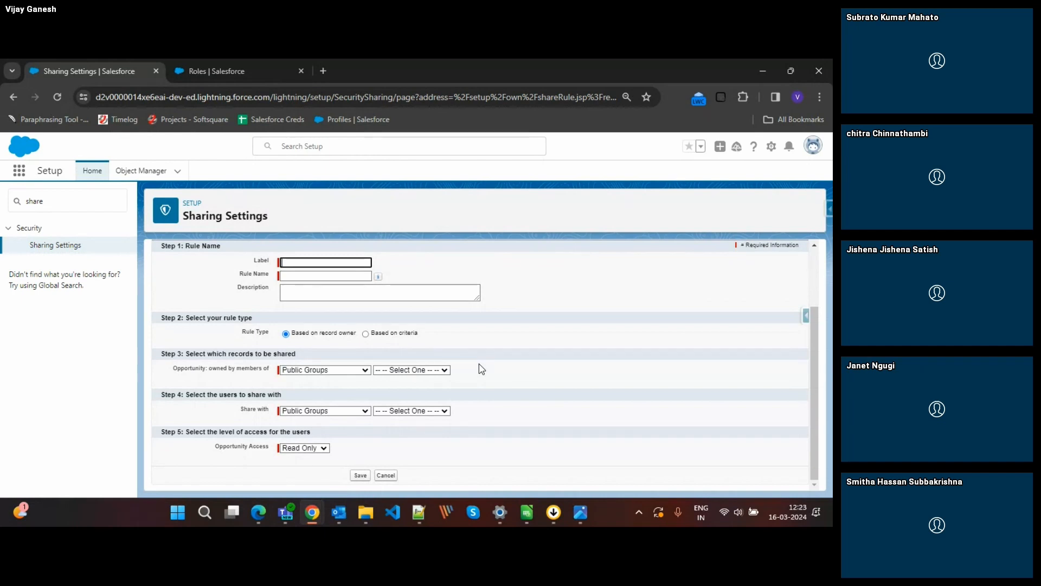
left_click(309, 267)
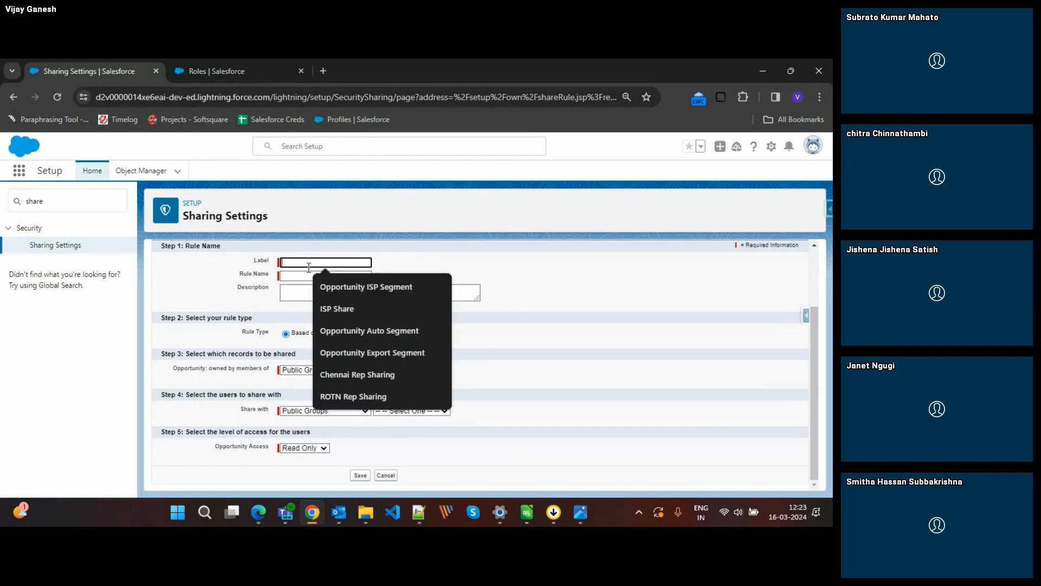
left_click(205, 64)
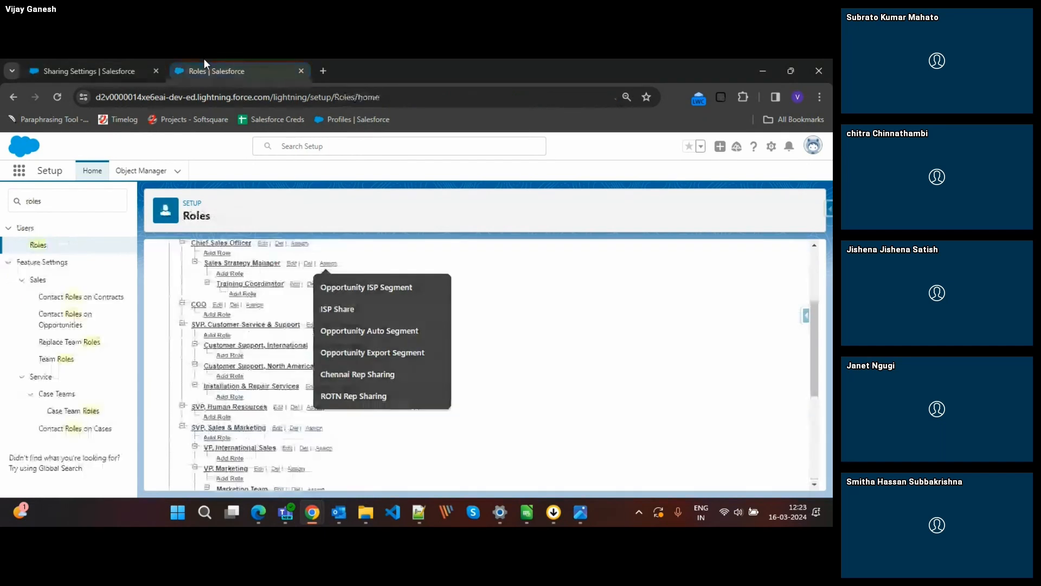
left_click(95, 66)
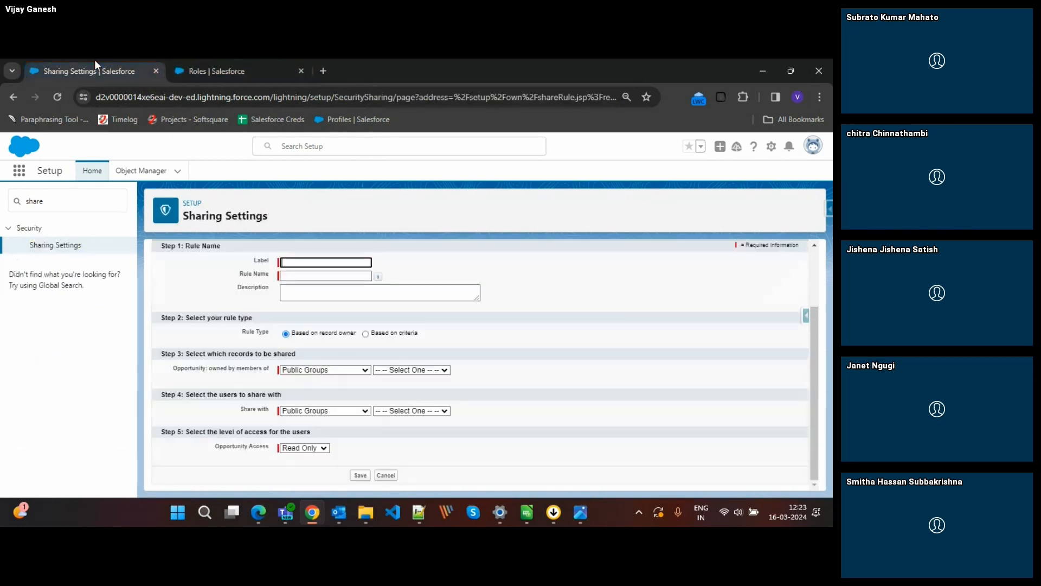
type("Shar")
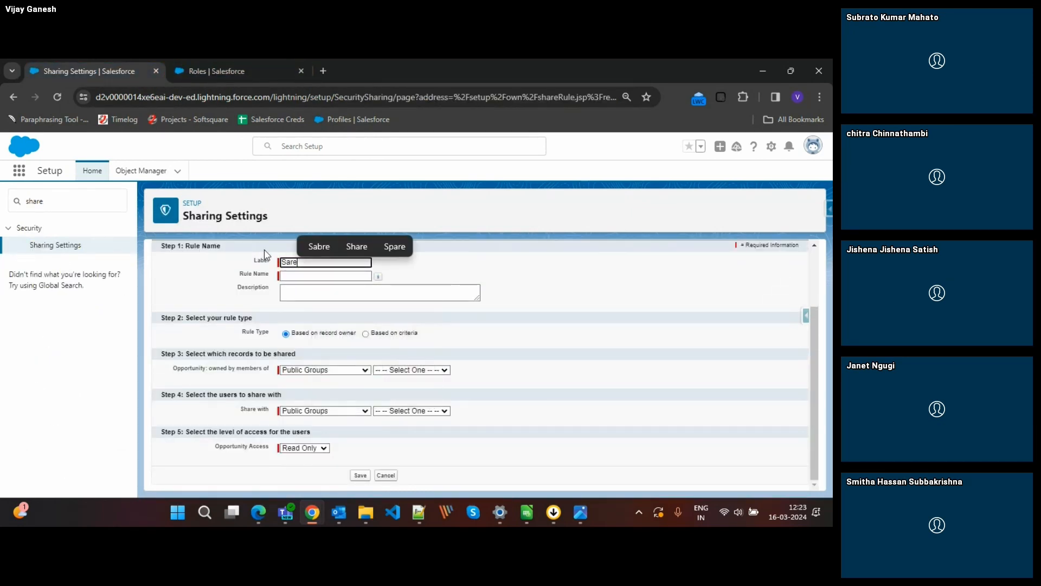
type("e C")
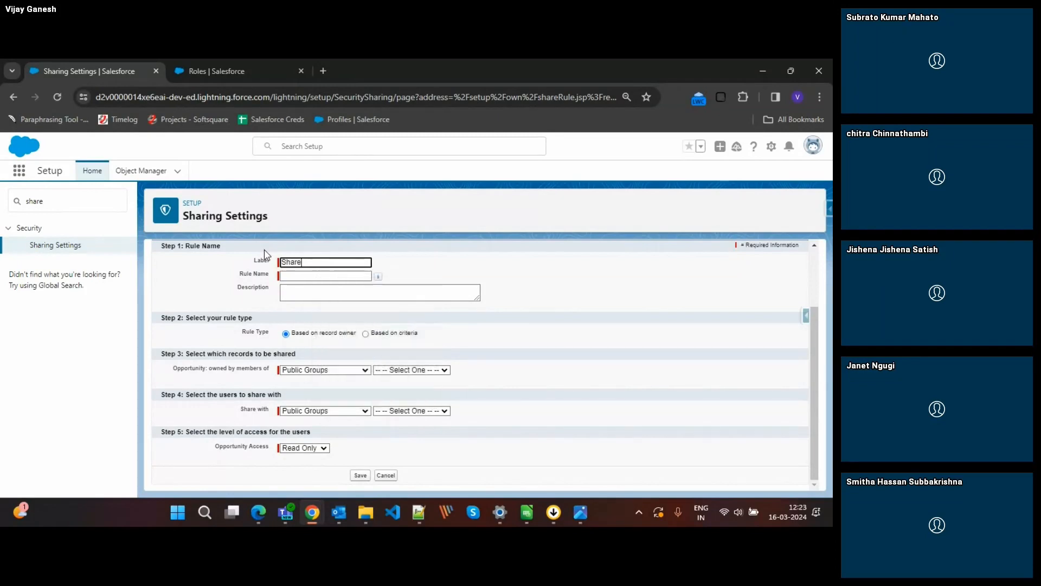
type("SI to CS")
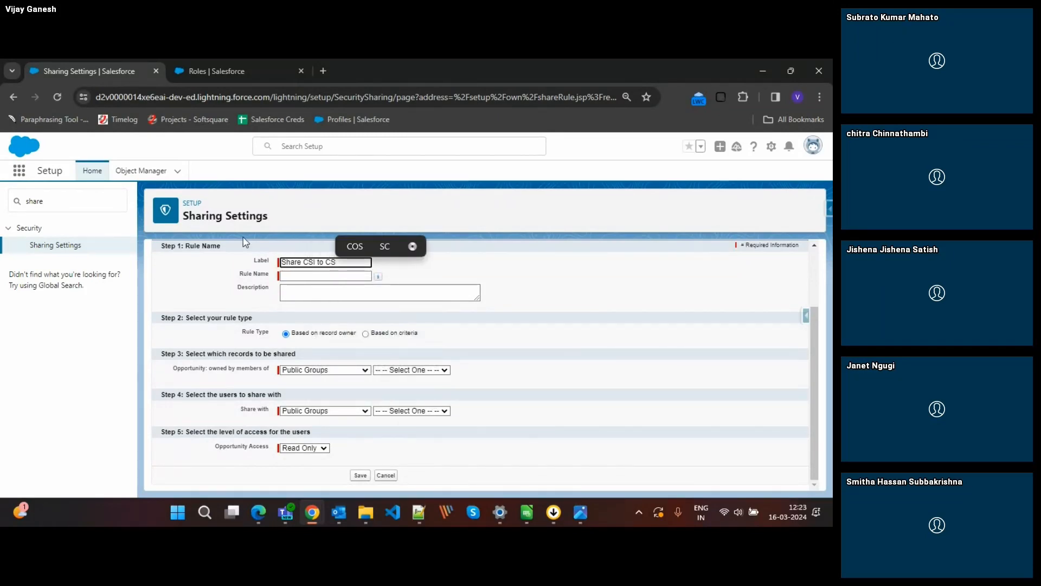
left_click(191, 70)
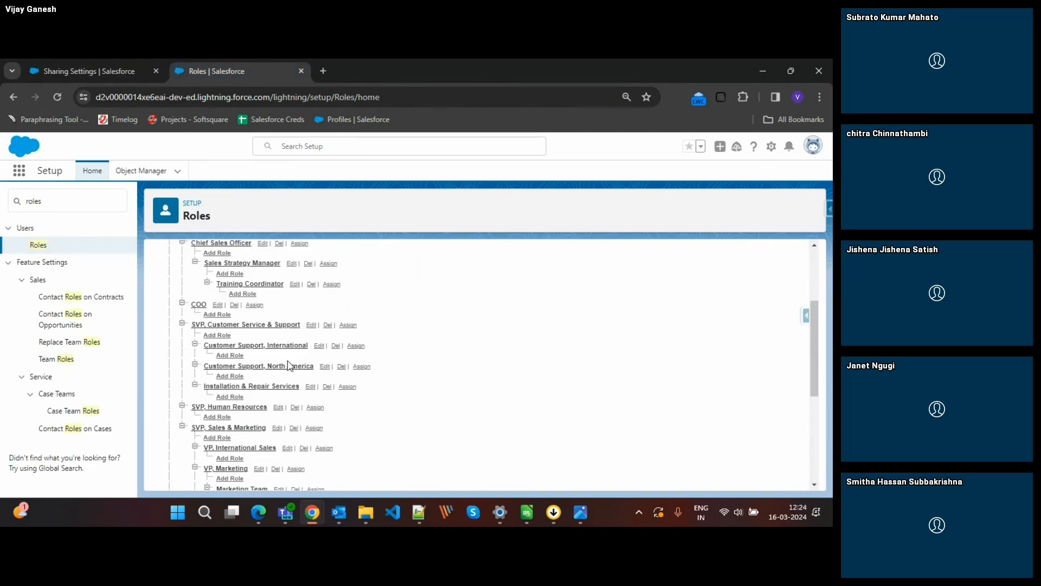
left_click(112, 69)
type("CSN")
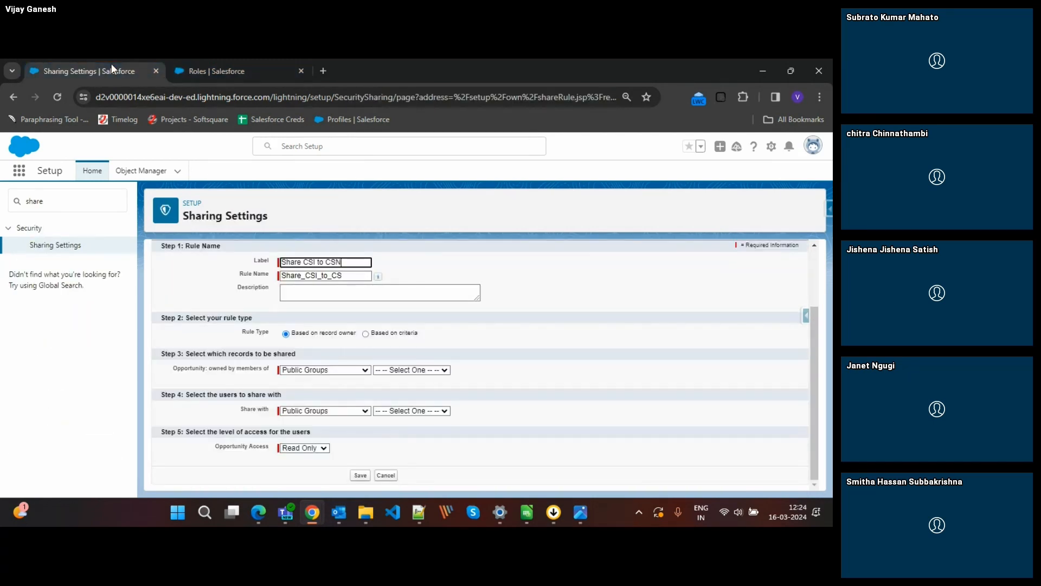
left_click(353, 279)
double_click(355, 278)
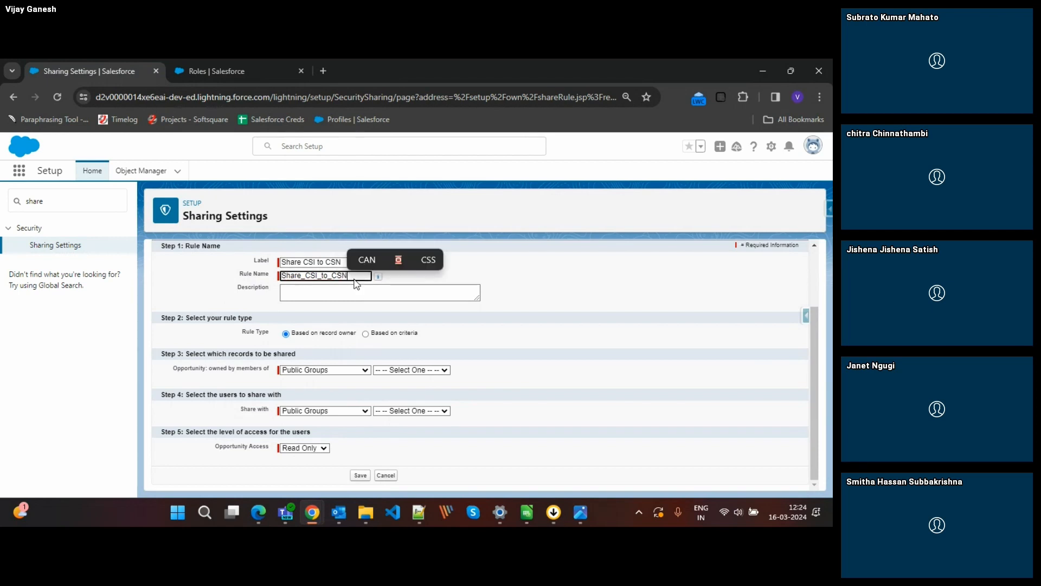
Check the support roles in the role hierarchy, and share opportunities owned by members of the Customer Support, International role.
left_click(217, 64)
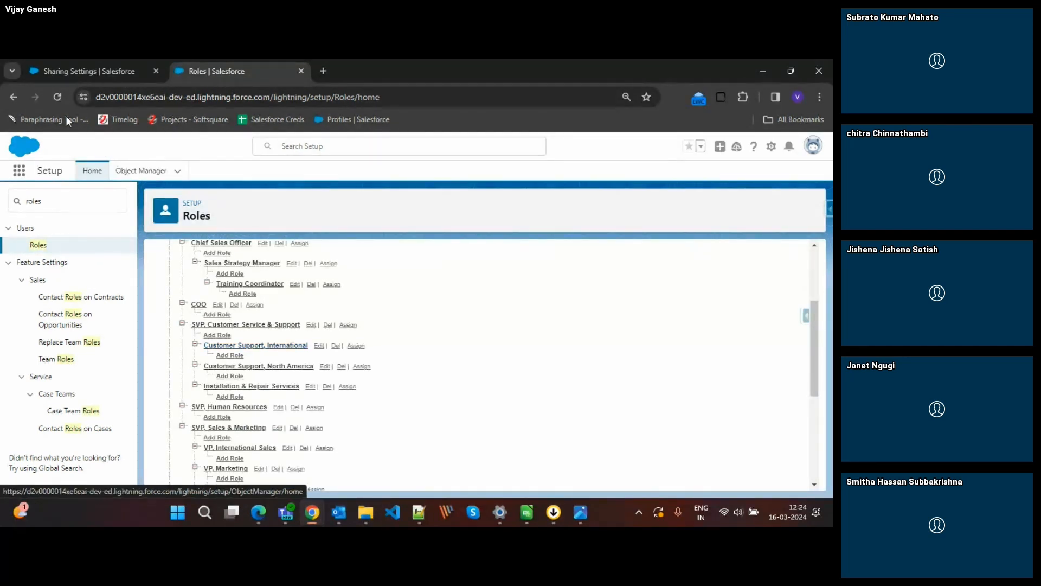
left_click(53, 71)
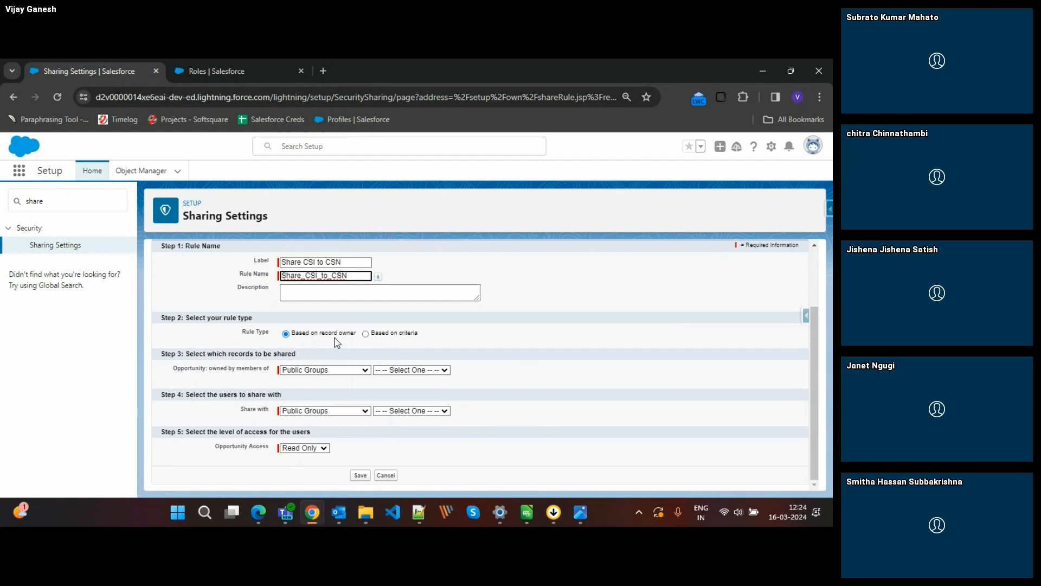
left_click(322, 370)
left_click(299, 389)
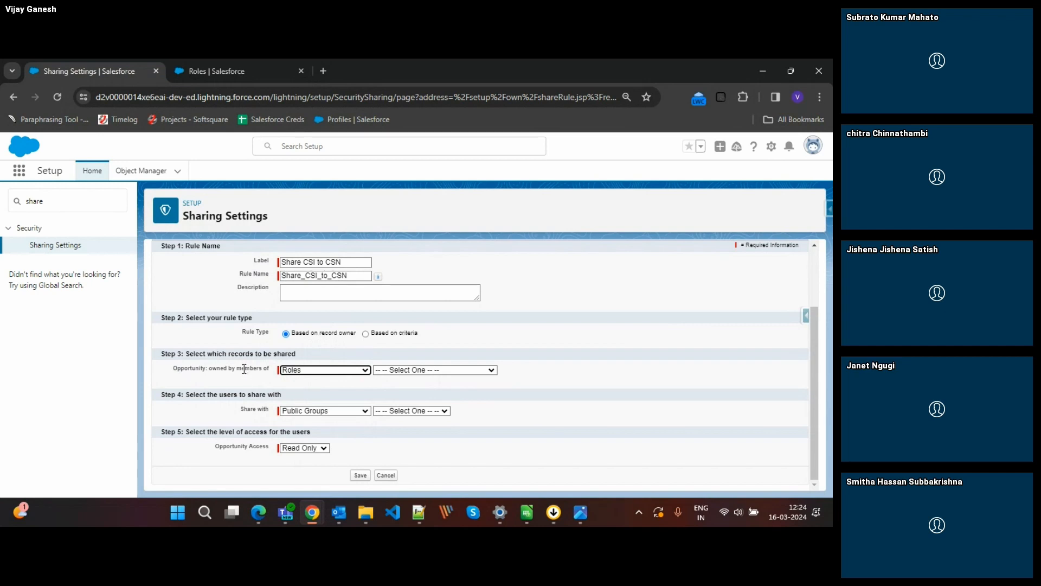
left_click(379, 370)
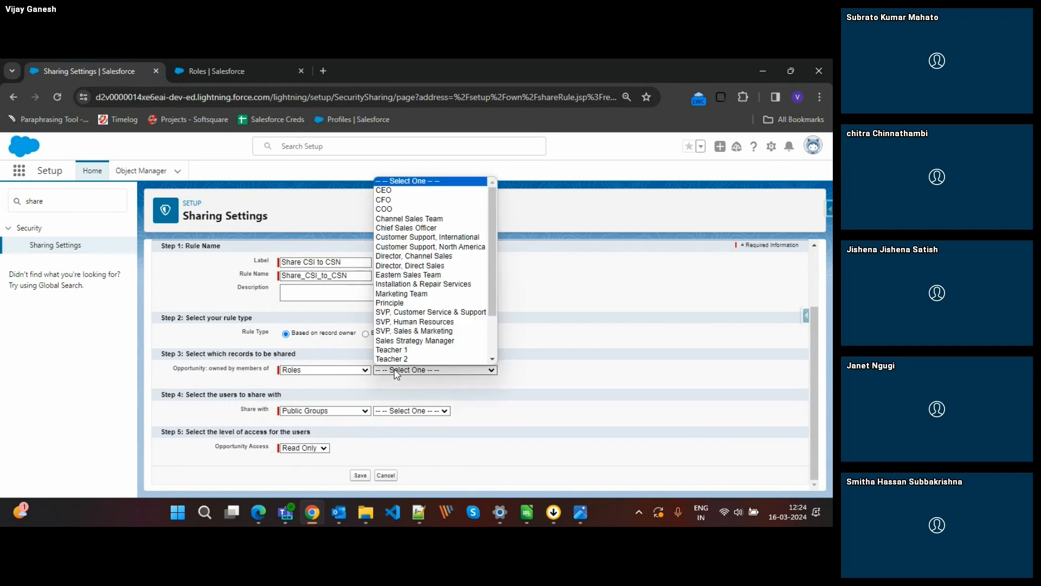
left_click(441, 239)
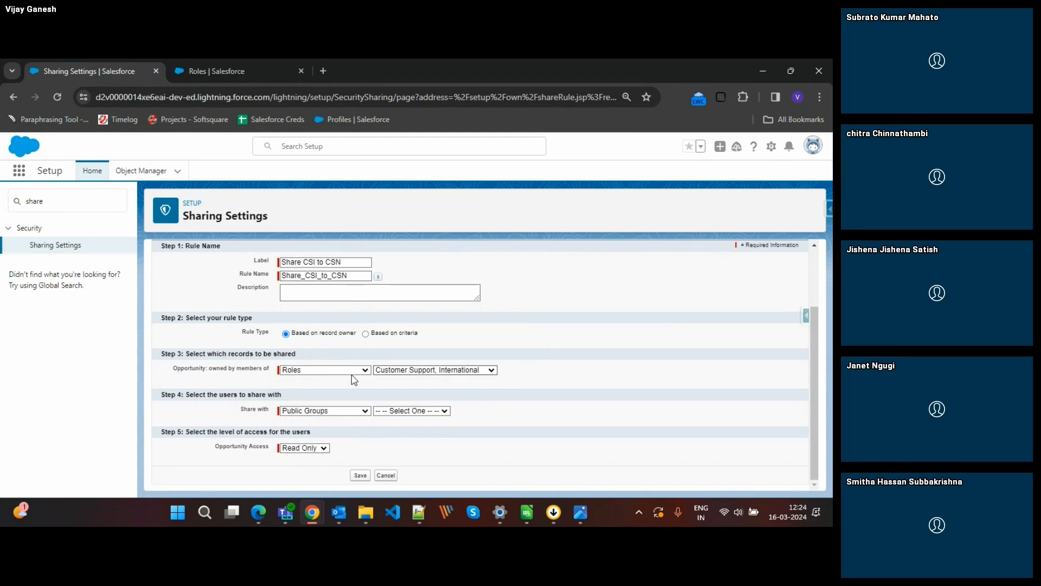
Set the rule to share the opportunities with the Customer Support, North America role.
left_click(304, 410)
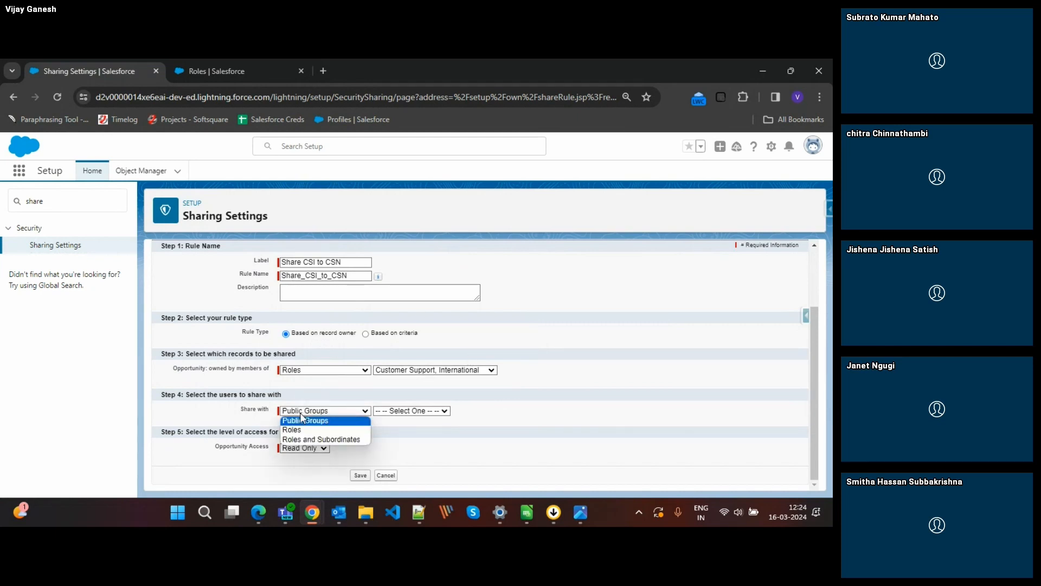
left_click(304, 428)
left_click(404, 412)
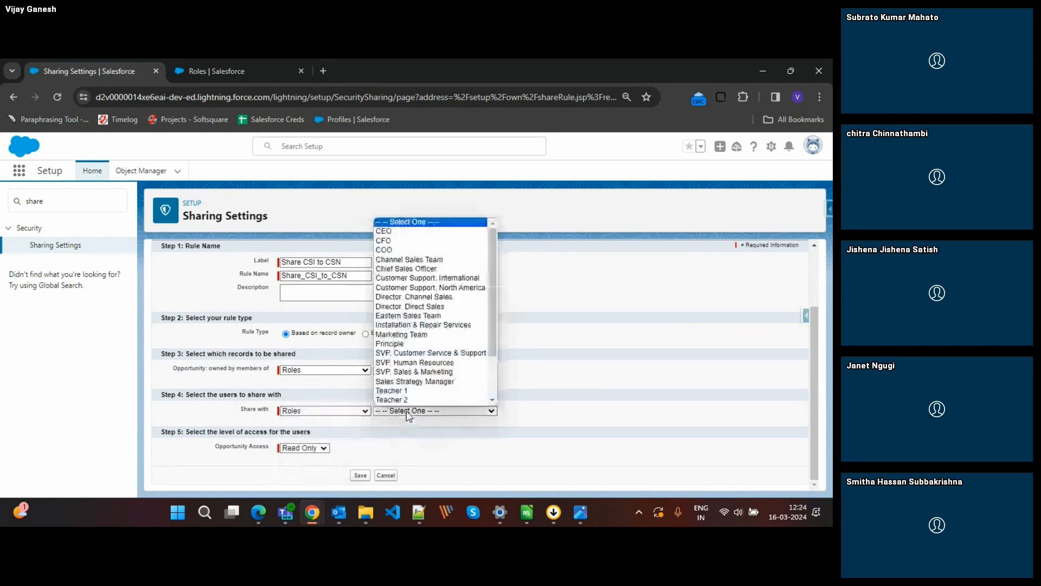
left_click(454, 288)
Review the Opportunity Access options, keep Read Only, and save the sharing rule, accepting the background recalculation.
left_click(287, 453)
left_click(358, 460)
left_click(321, 449)
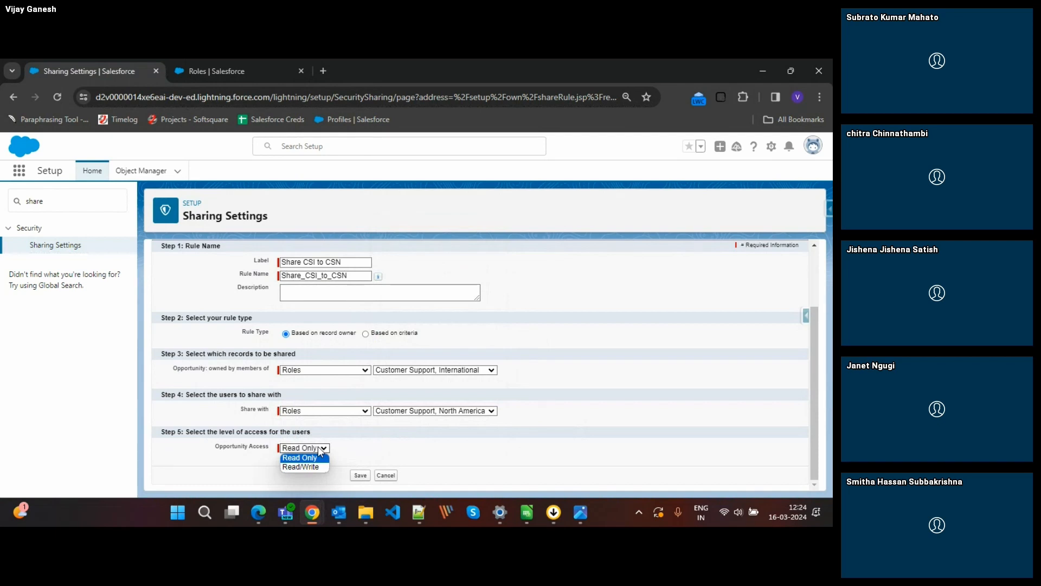
left_click(358, 452)
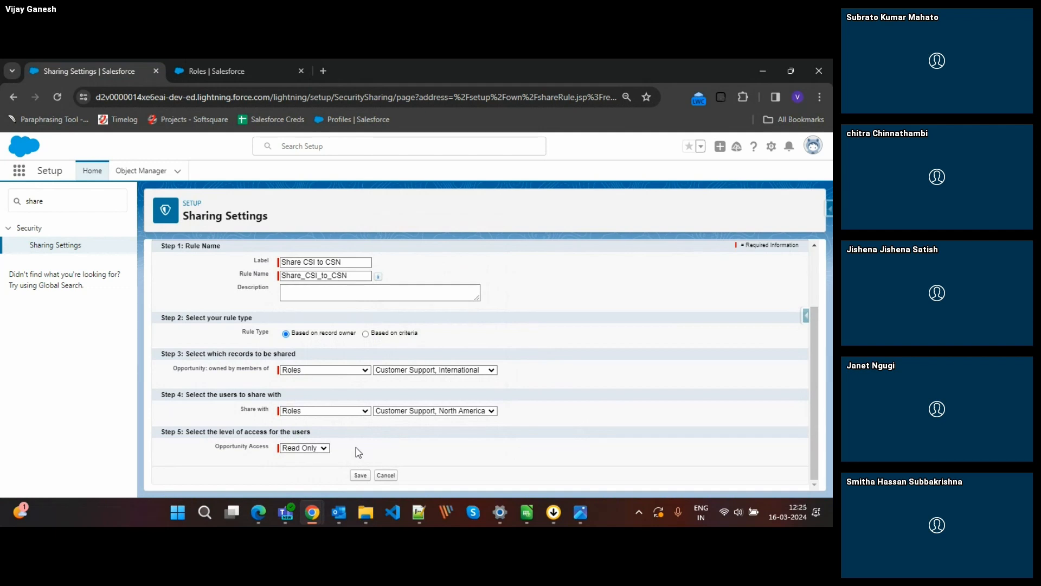
left_click(319, 449)
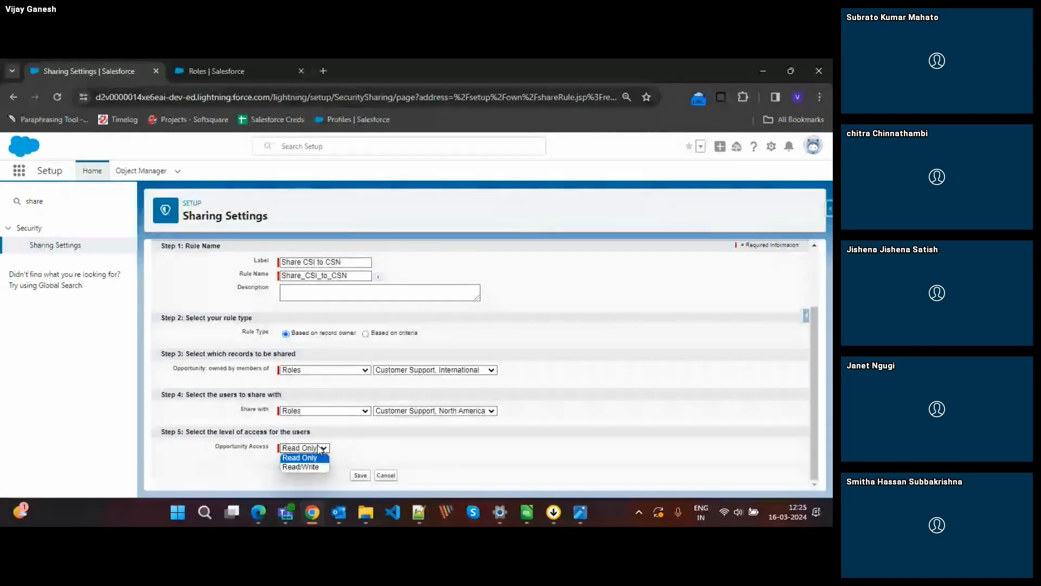
left_click(370, 446)
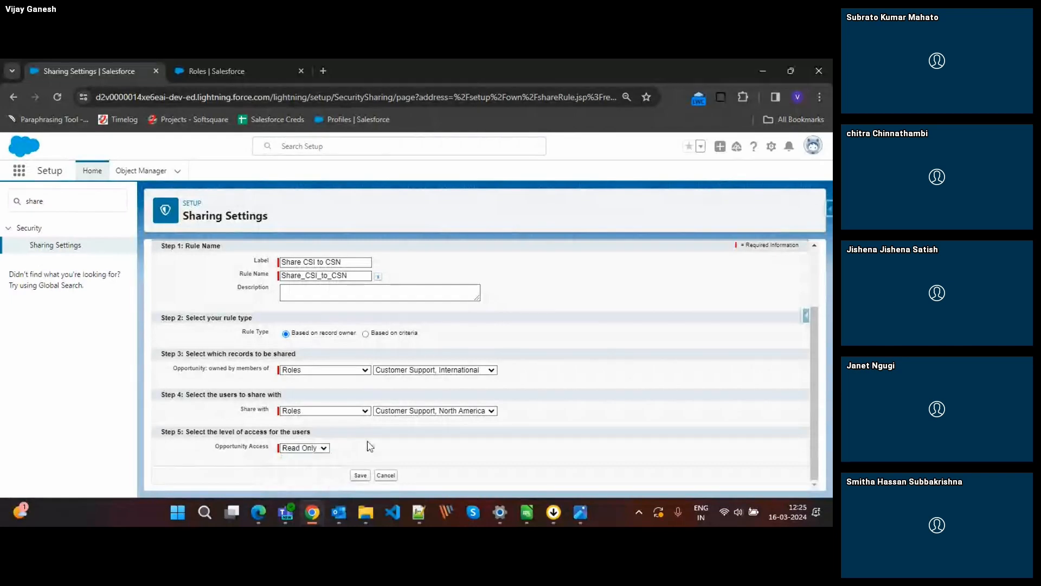
left_click(360, 476)
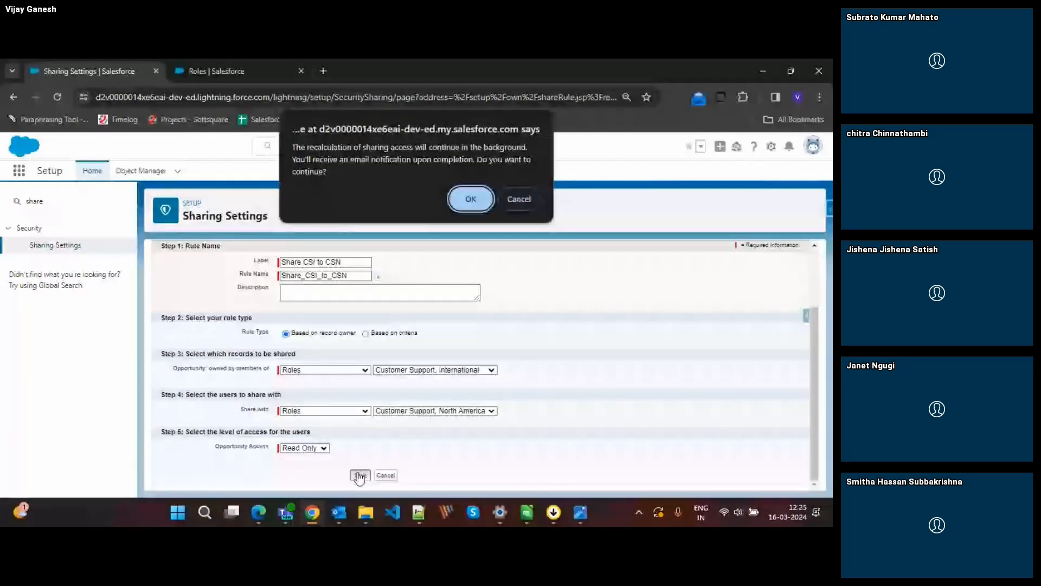
left_click(480, 198)
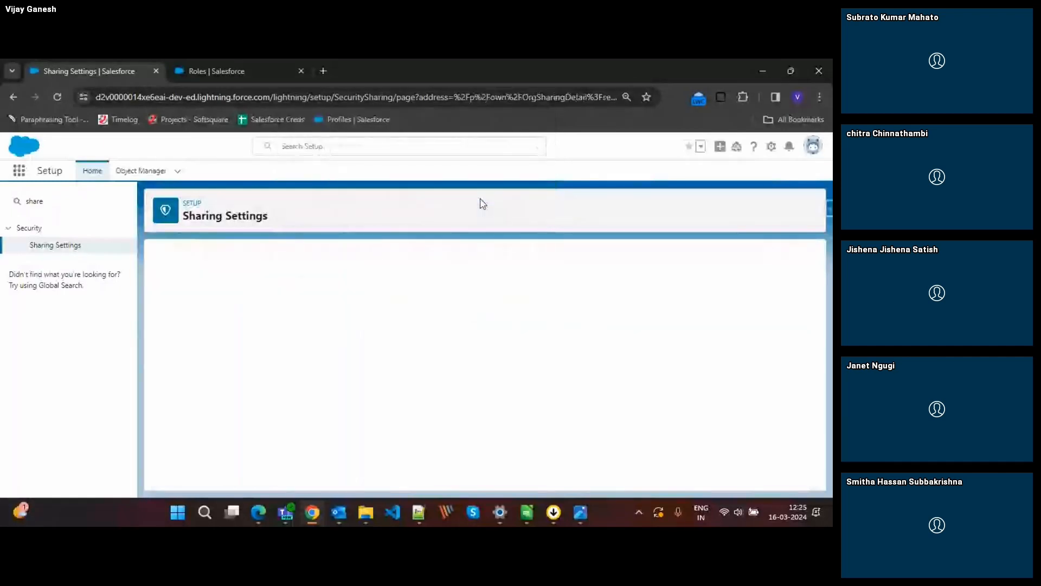
Compare the new Customer Support, International sharing rule with the support roles in the role hierarchy.
scroll(491, 325, "down", 3)
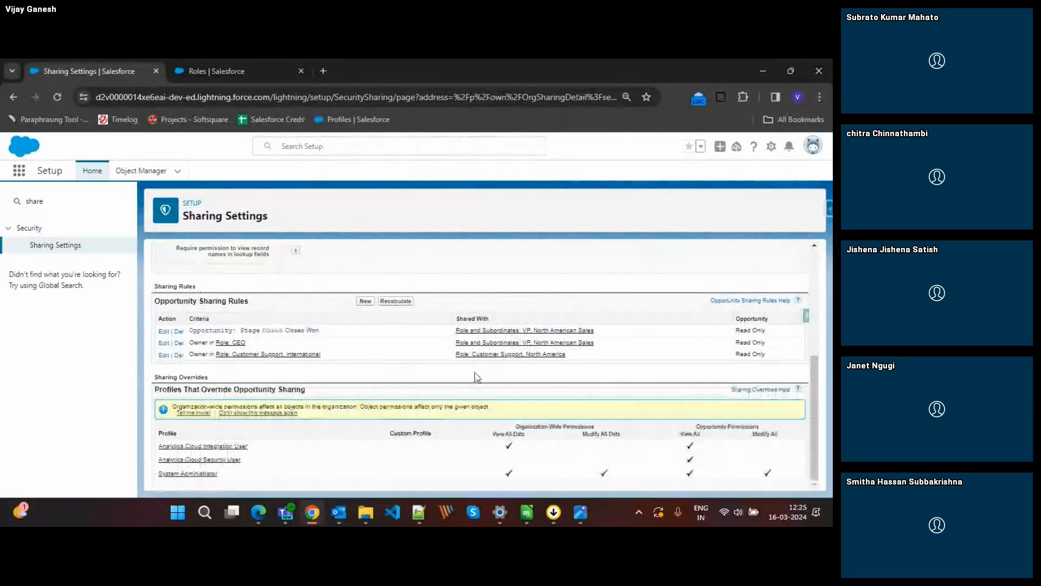
left_click(208, 67)
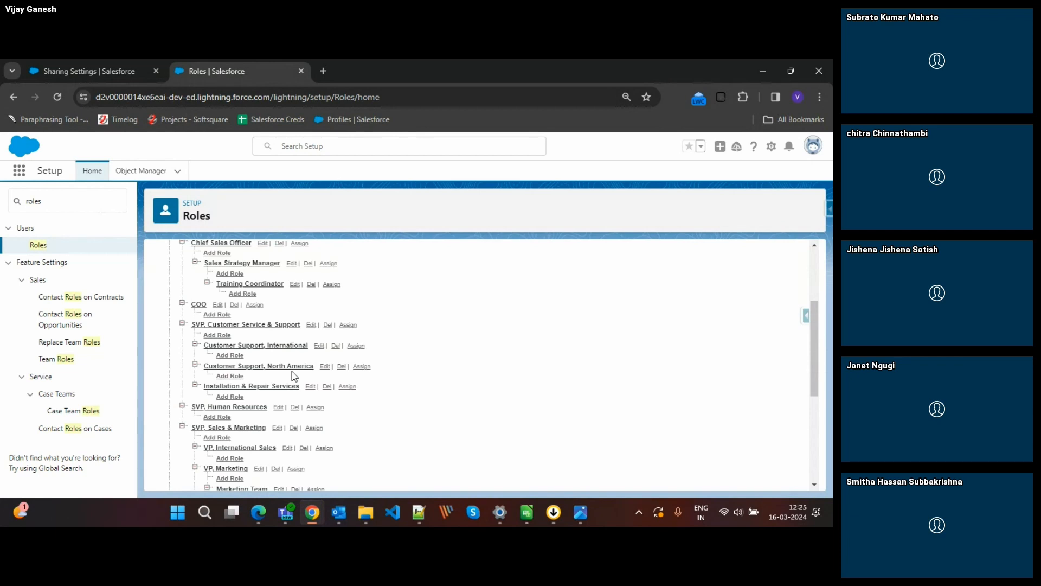
left_click(63, 69)
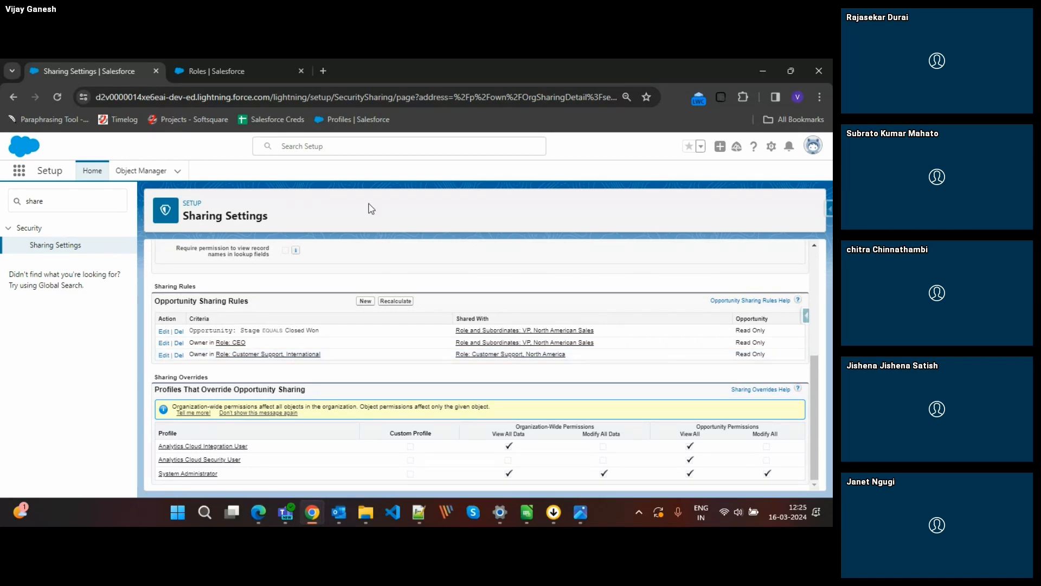
Bring up the role hierarchy and move the Sharing Settings page into its own browser window.
left_click(225, 67)
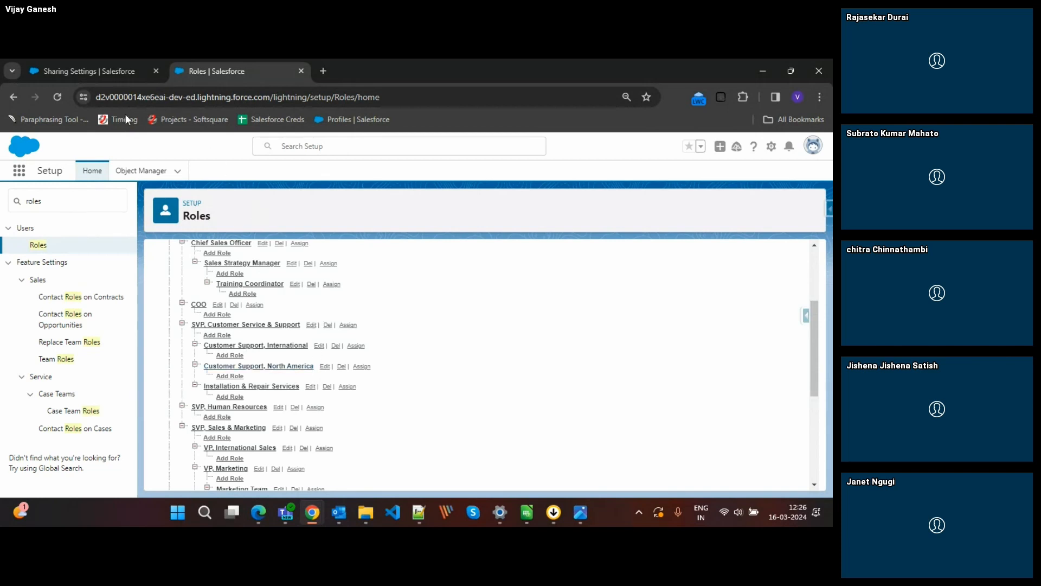
left_click_drag(76, 64, 306, 397)
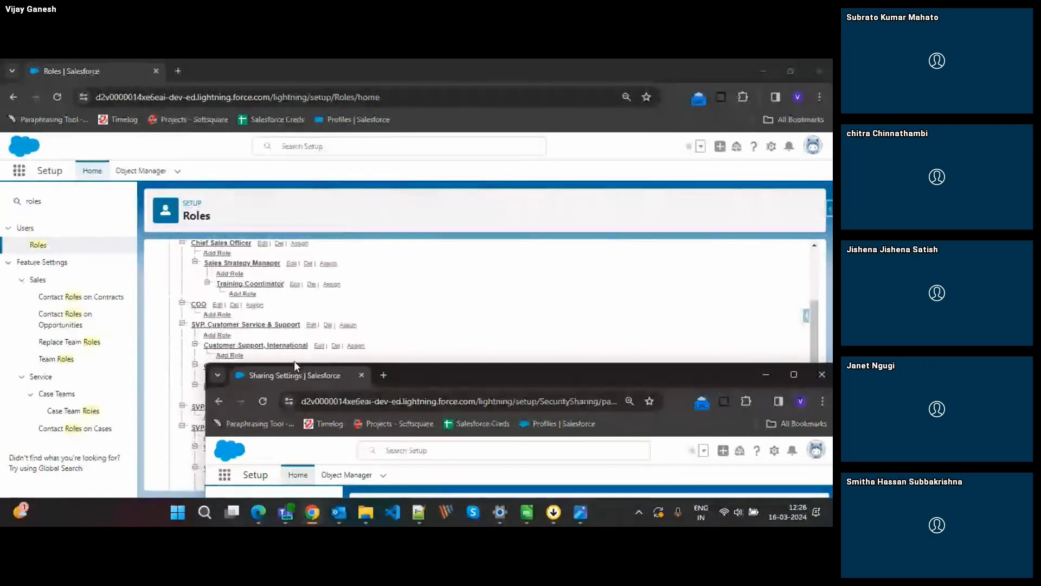
Merge the Sharing Settings and Roles pages back into one window and return to the Opportunity organization-wide defaults.
left_click_drag(285, 375, 147, 62)
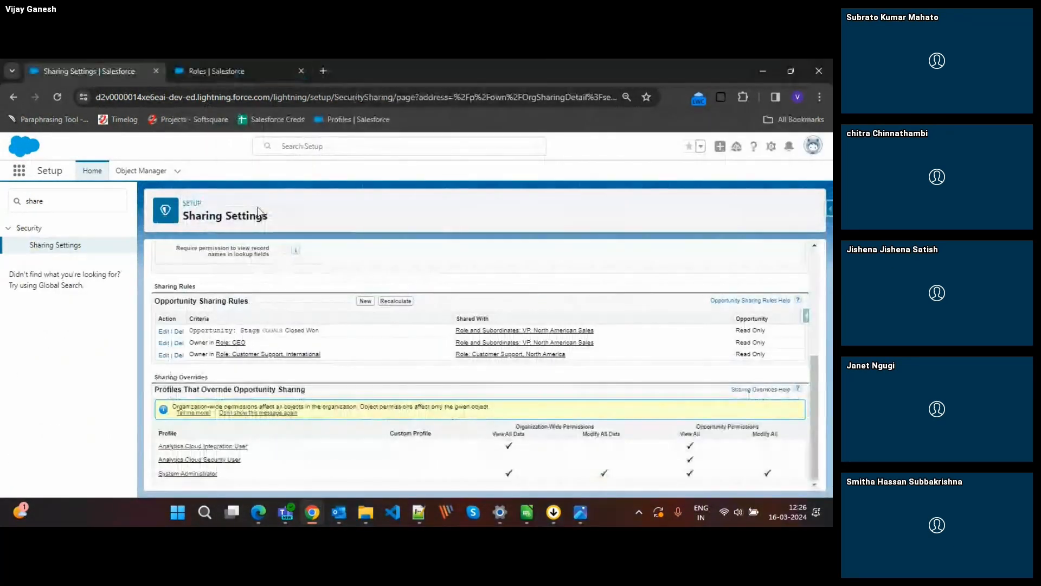
left_click(205, 62)
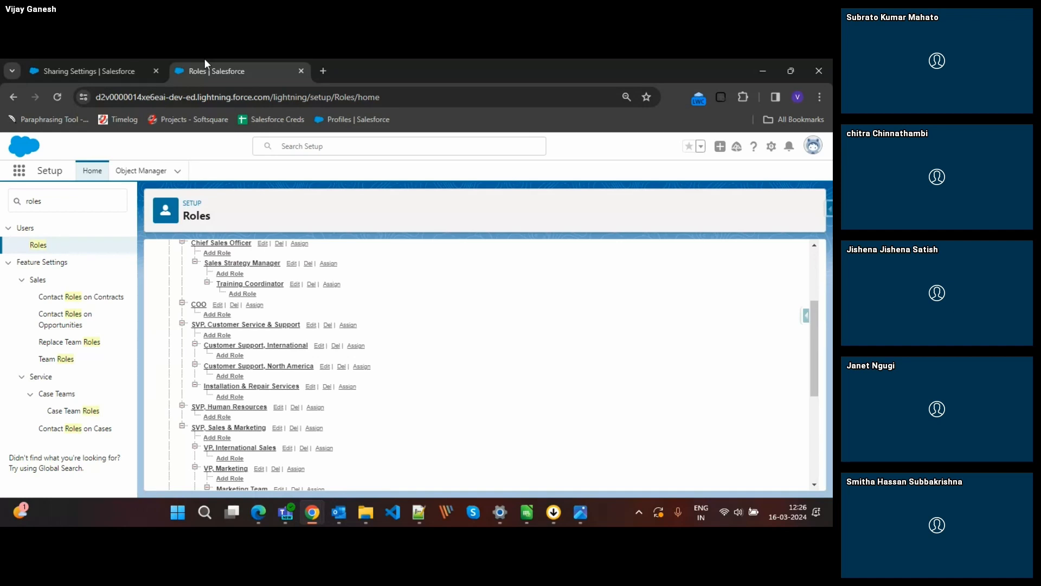
left_click(103, 70)
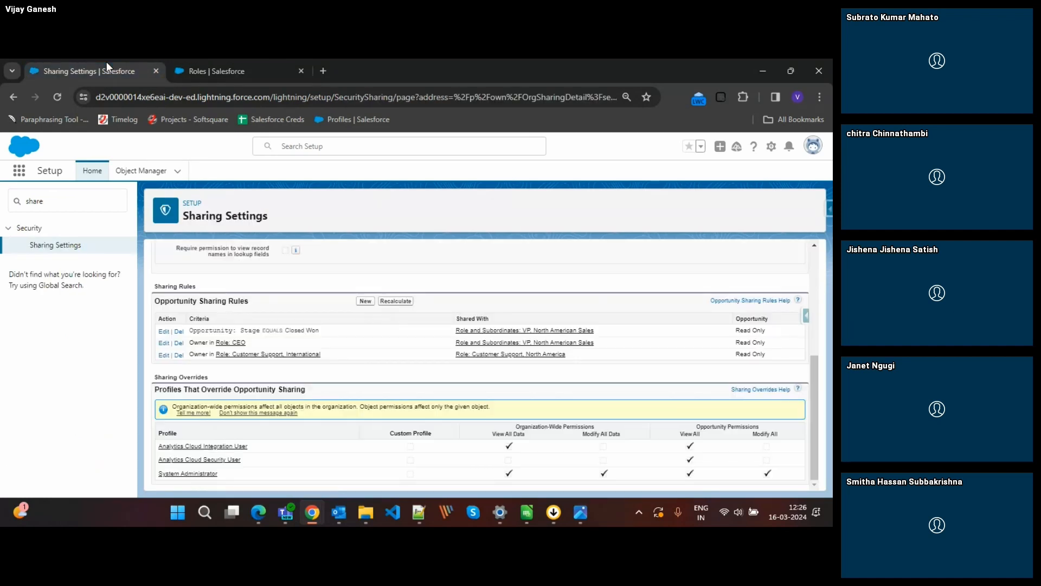
scroll(313, 347, "up", 5)
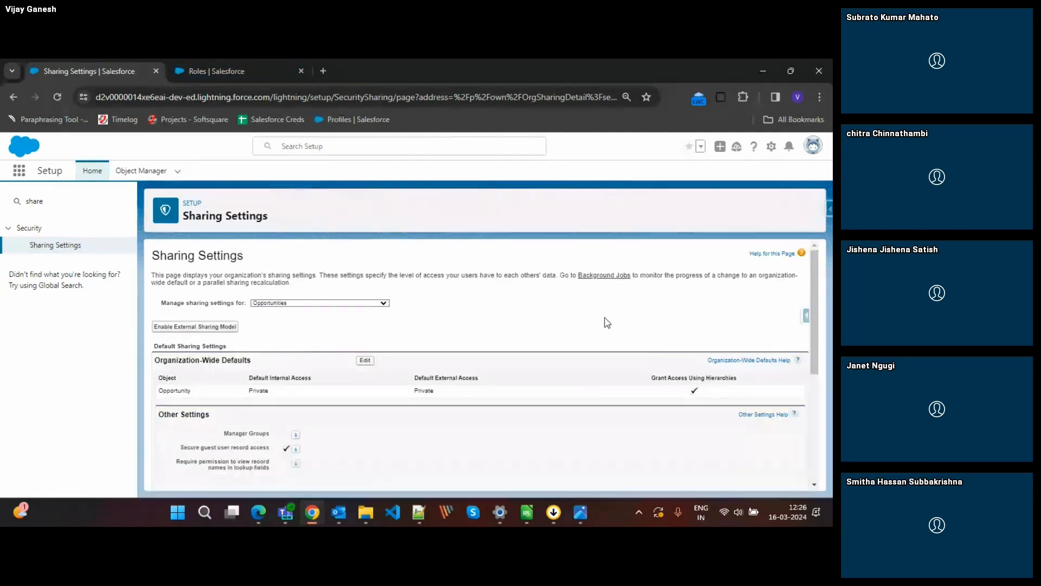
mouse_move(313, 512)
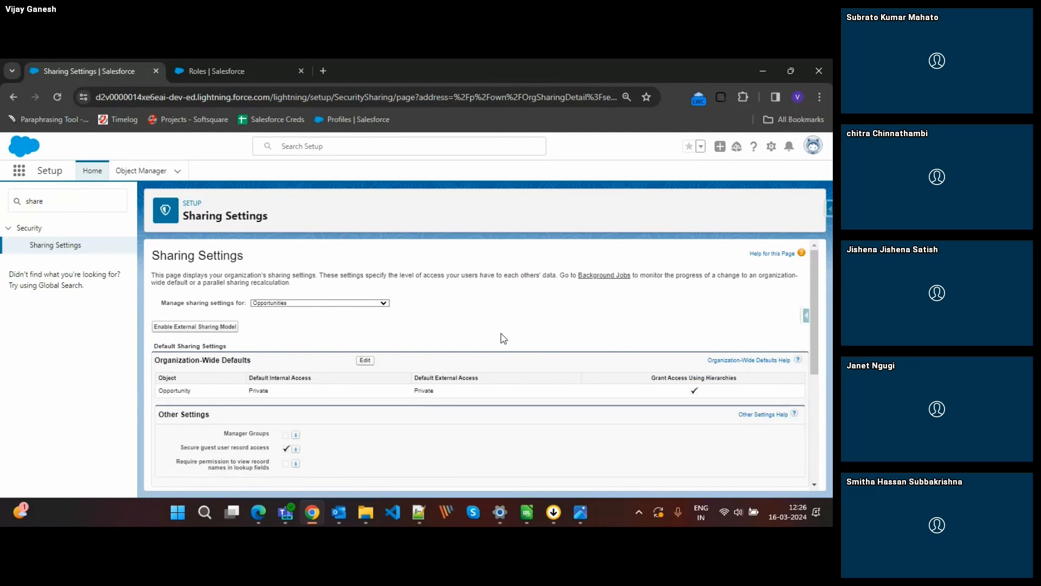
left_click_drag(195, 68, 421, 328)
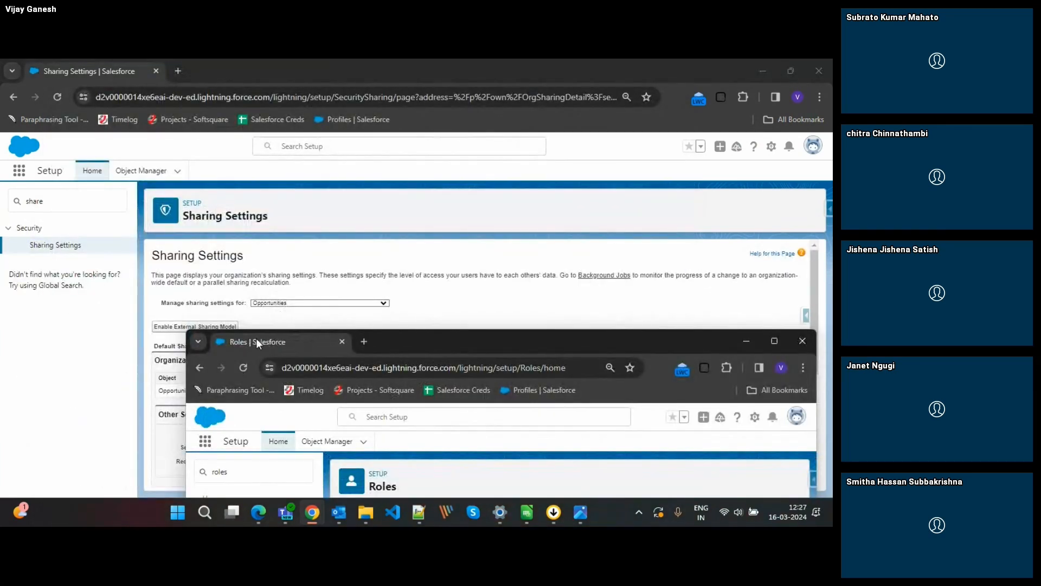
left_click_drag(256, 337, 188, 67)
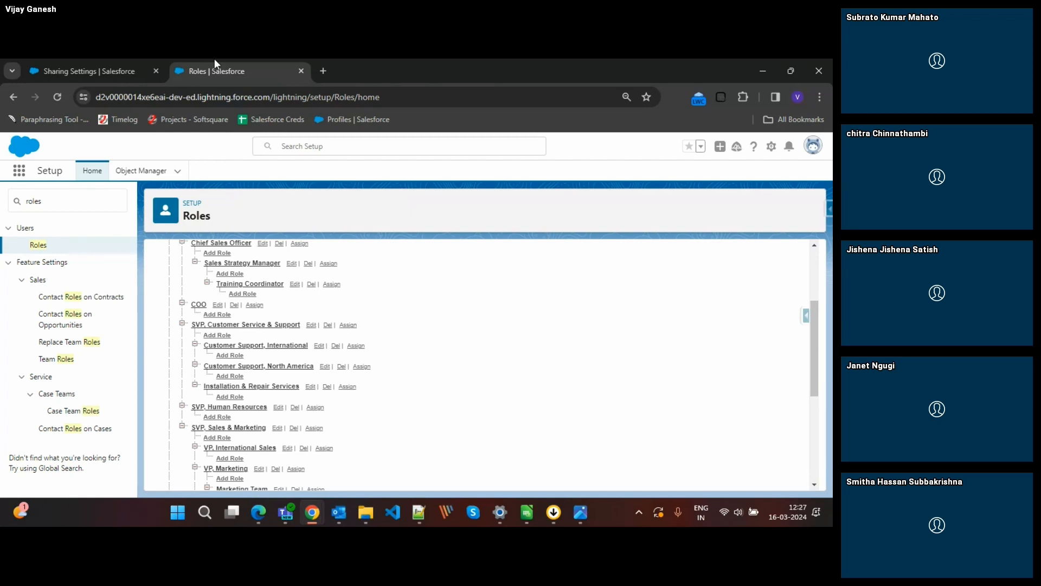
left_click(128, 68)
Review the pyramid image of record access levels, from Organization Wide Default up to Manual Sharing, and return to Sharing Settings.
left_click(580, 512)
left_click(626, 445)
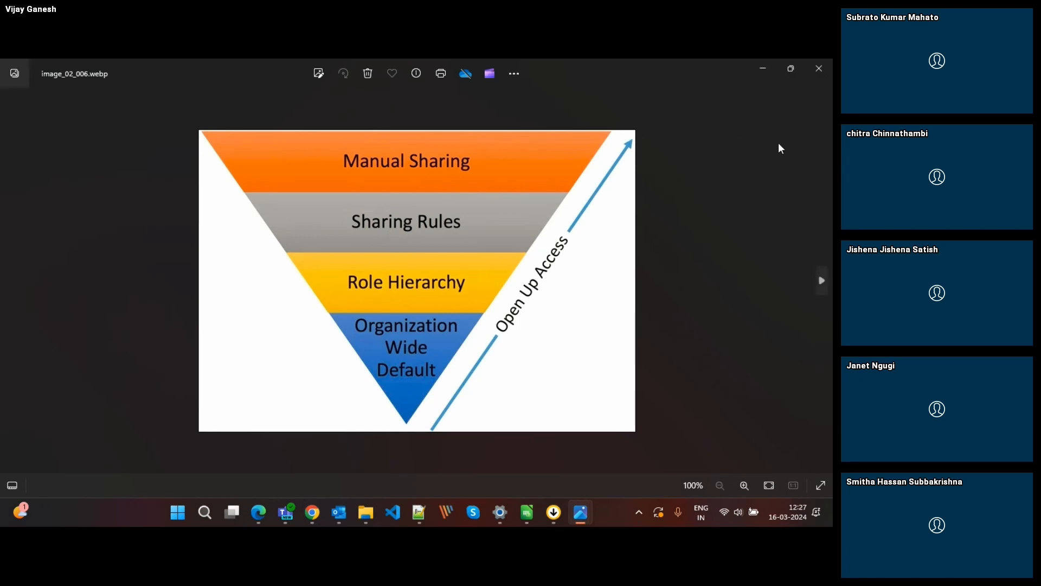
key("alt+Tab")
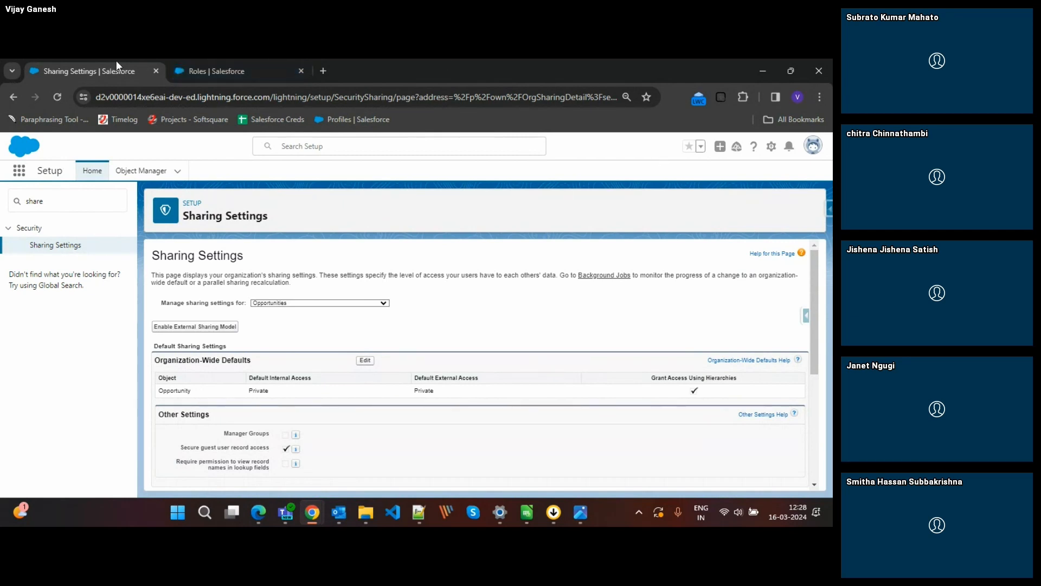
Try to find the Dept object among the objects whose sharing settings can be managed.
left_click(322, 303)
scroll(319, 366, "down", 10)
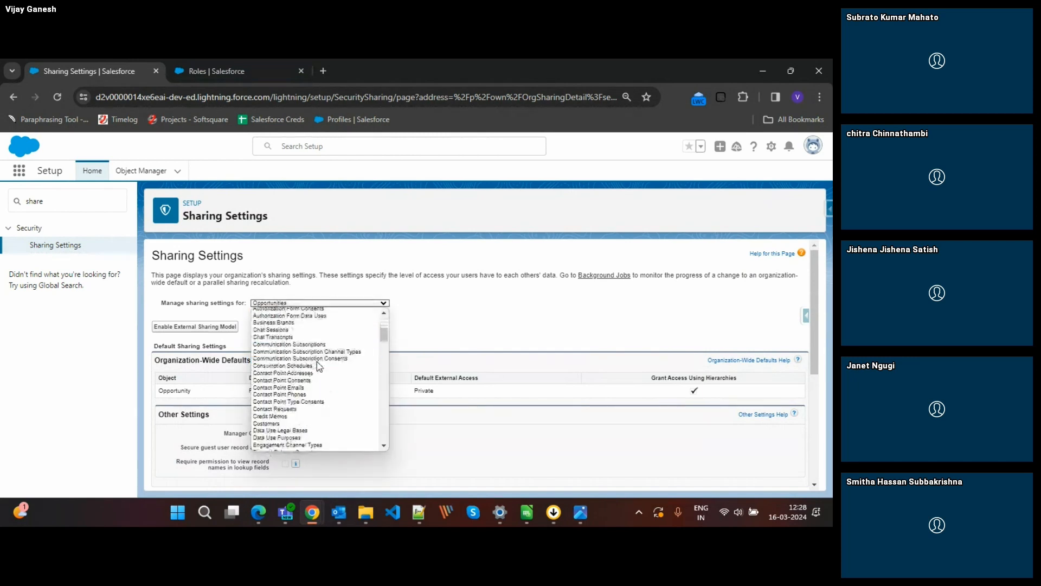
scroll(320, 366, "down", 15)
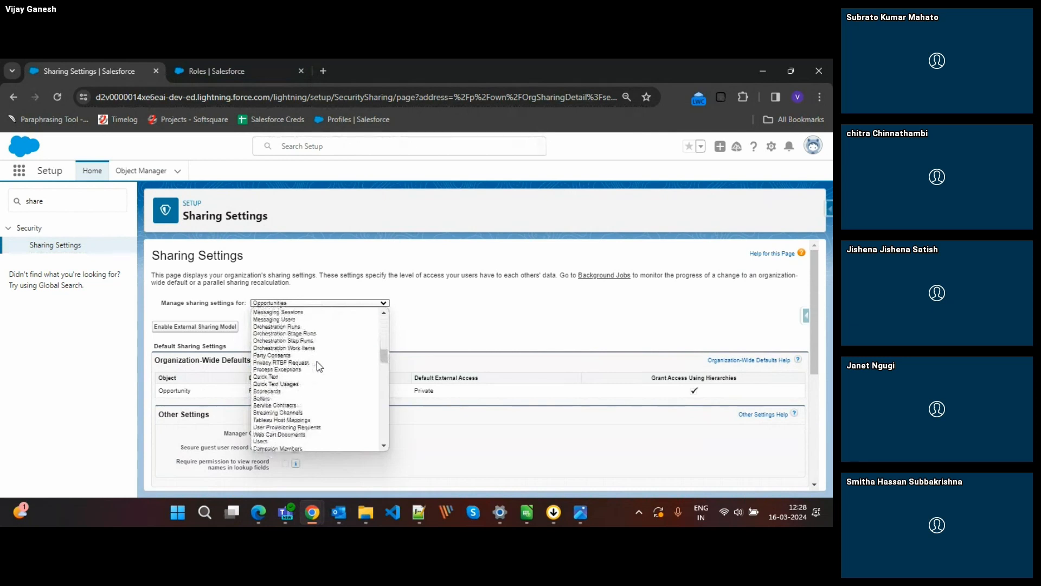
scroll(319, 366, "down", 6)
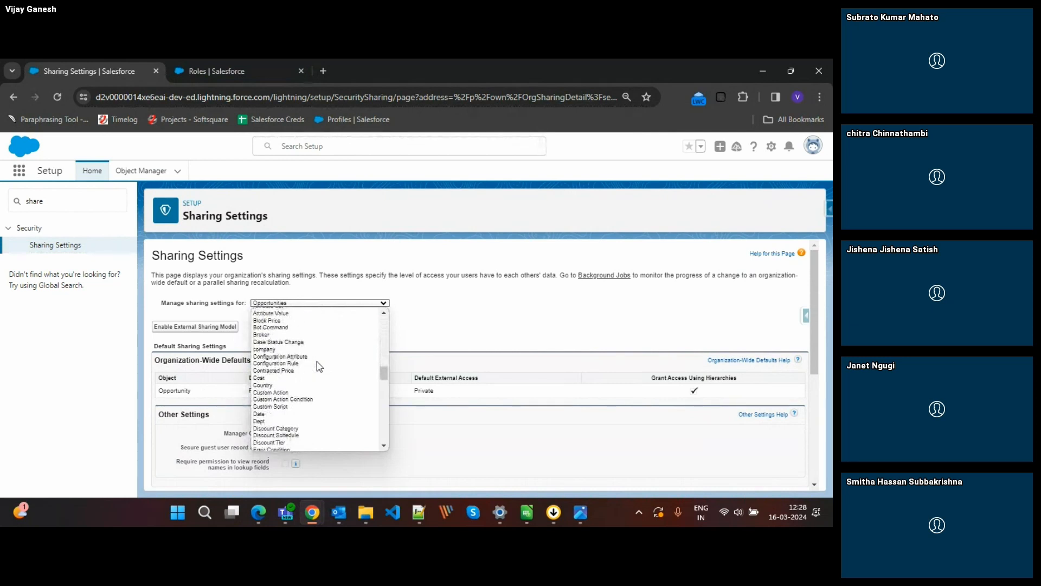
type("te")
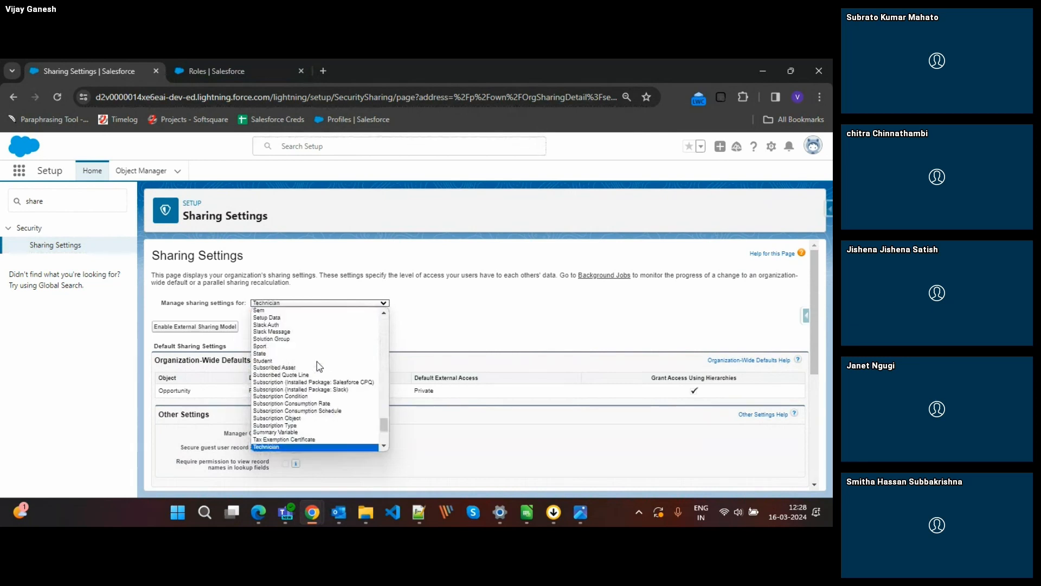
type("de")
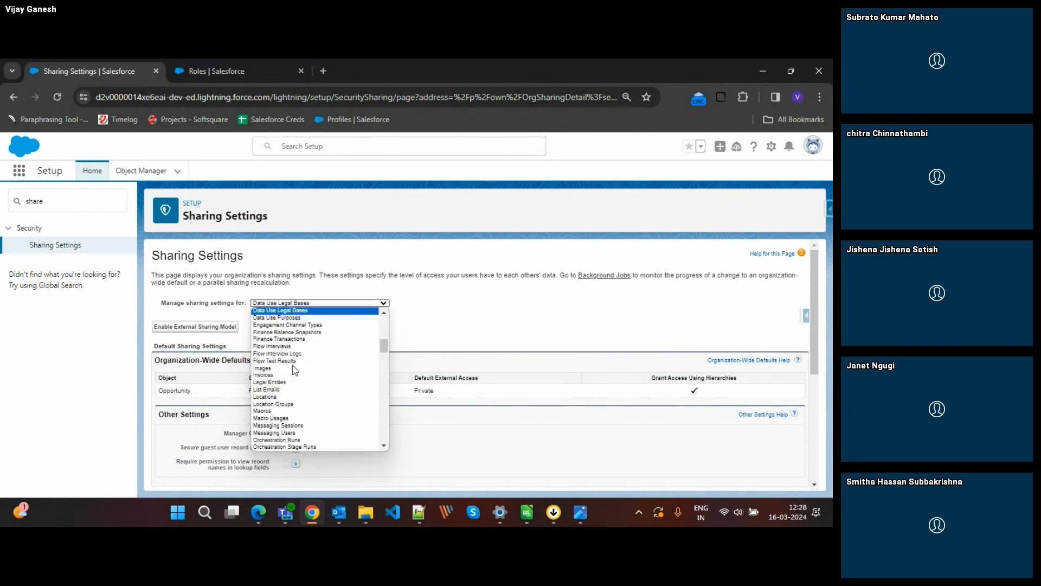
left_click(293, 368)
left_click(299, 304)
type("de")
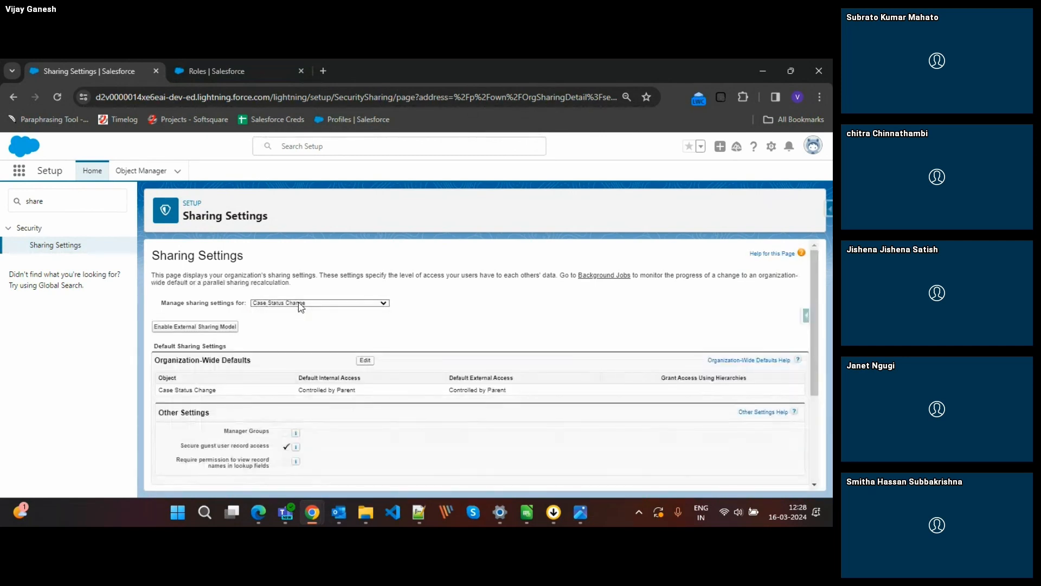
Display the sharing settings for the Dept object and review its organization-wide defaults, sharing rules and overriding profiles.
left_click(301, 304)
type("de")
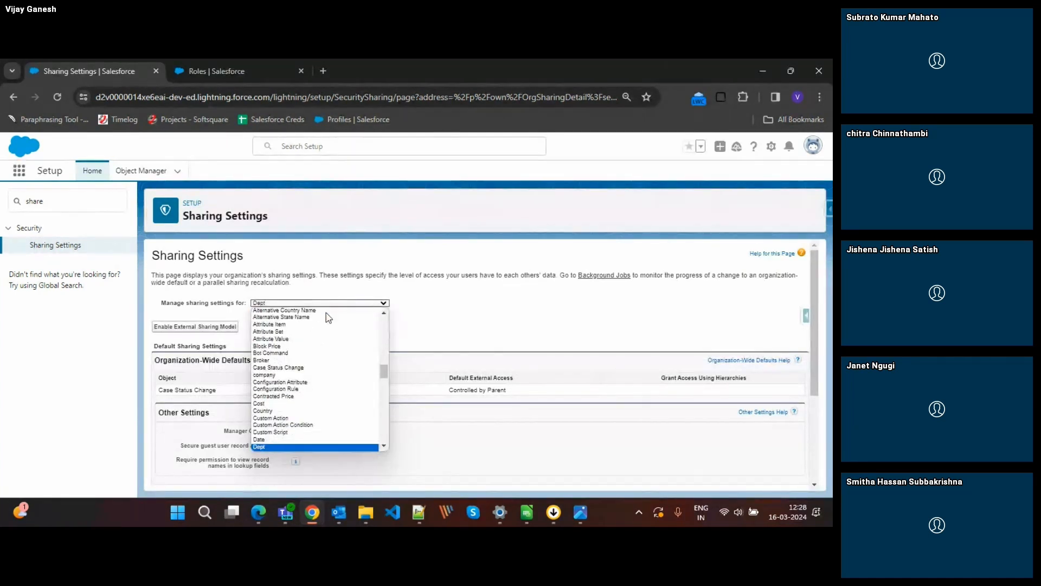
key("Return")
scroll(415, 347, "down", 2)
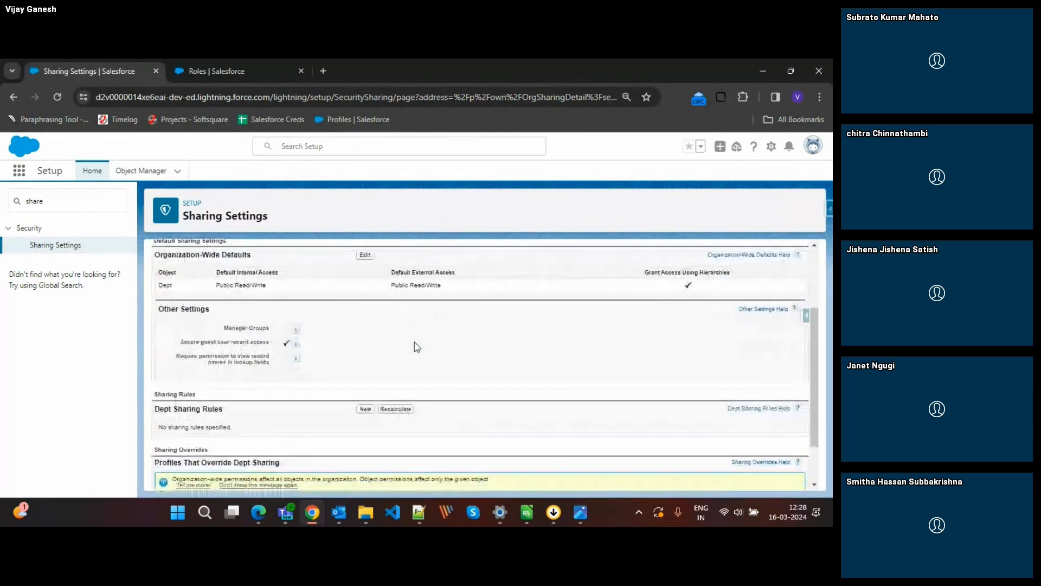
scroll(417, 347, "down", 1)
scroll(417, 347, "up", 3)
scroll(417, 348, "down", 3)
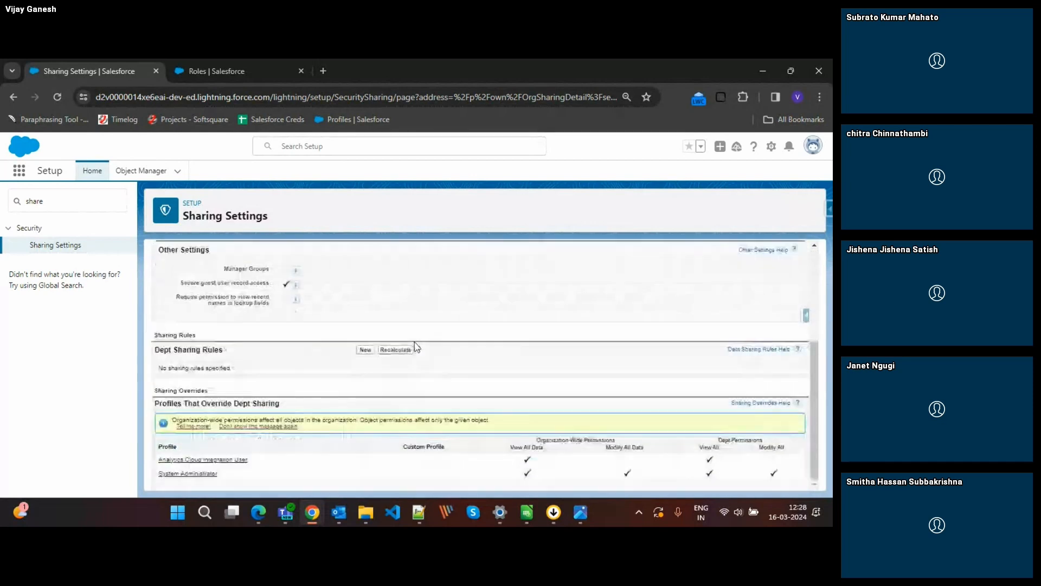
scroll(416, 347, "up", 3)
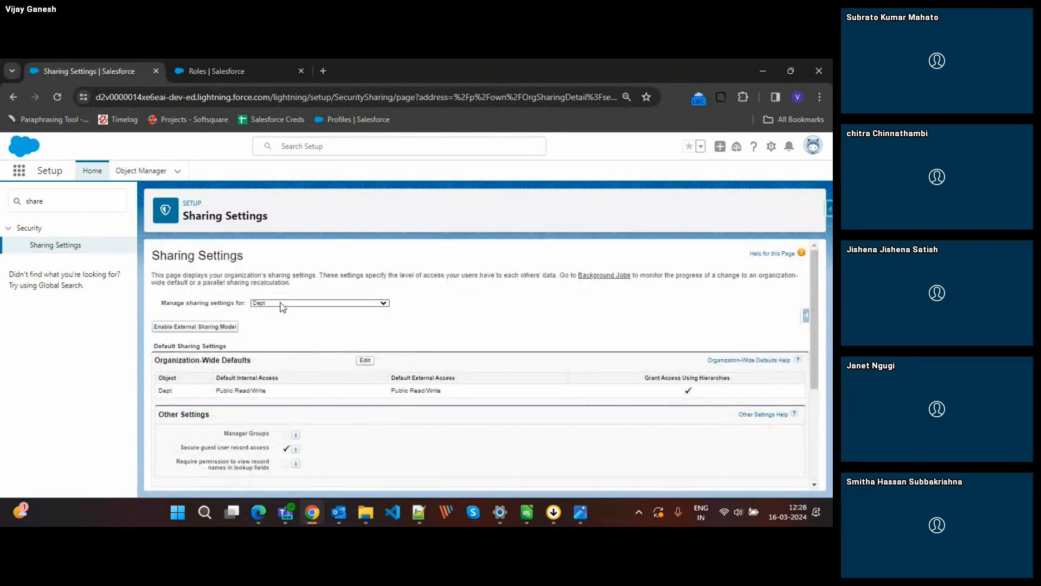
Examine the editable organization-wide sharing defaults alongside the access-level pyramid image, and cancel the edit.
left_click(364, 360)
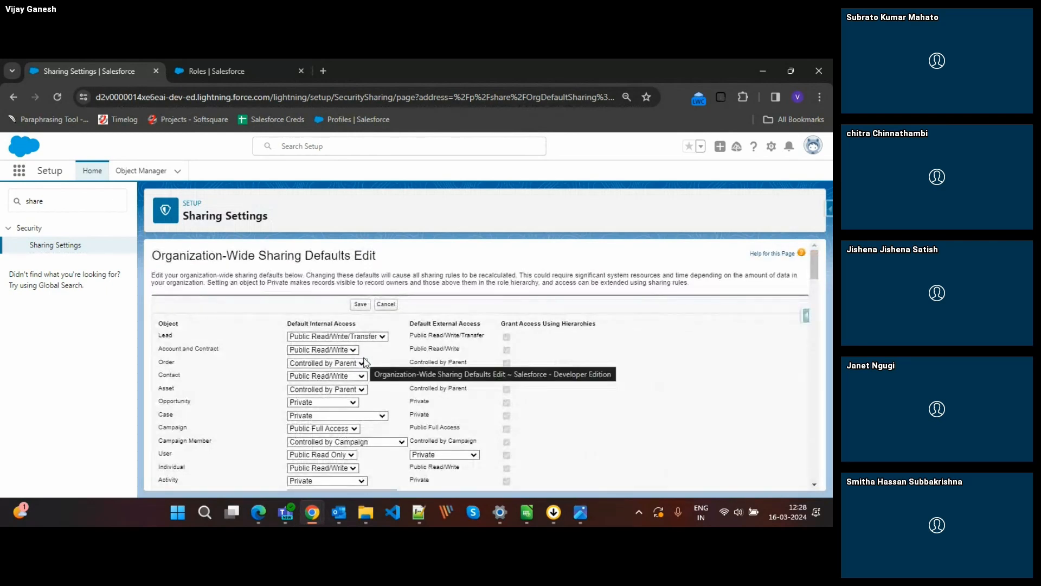
scroll(326, 389, "down", 5)
scroll(326, 389, "up", 5)
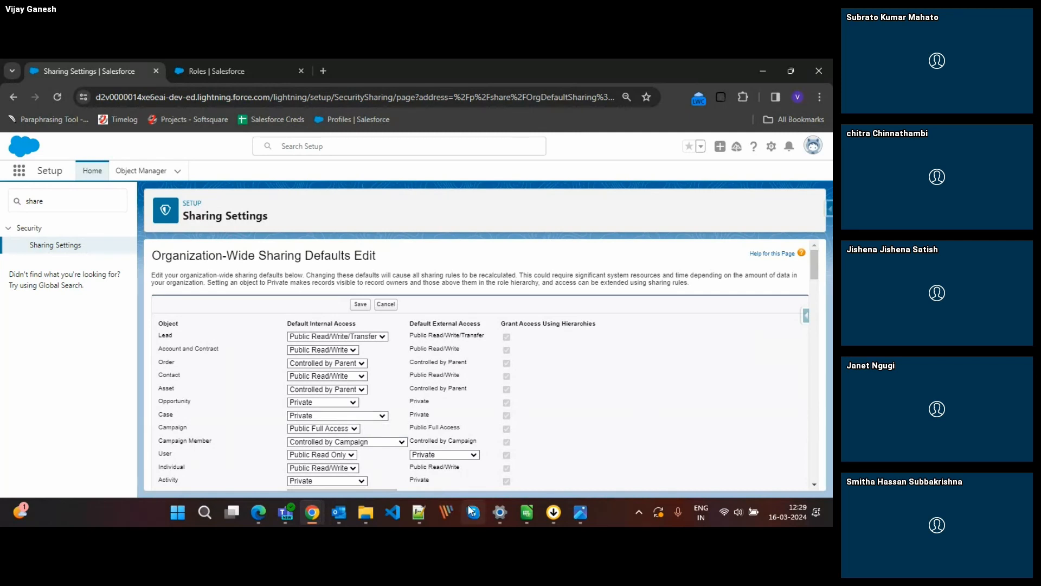
left_click(580, 513)
left_click(629, 459)
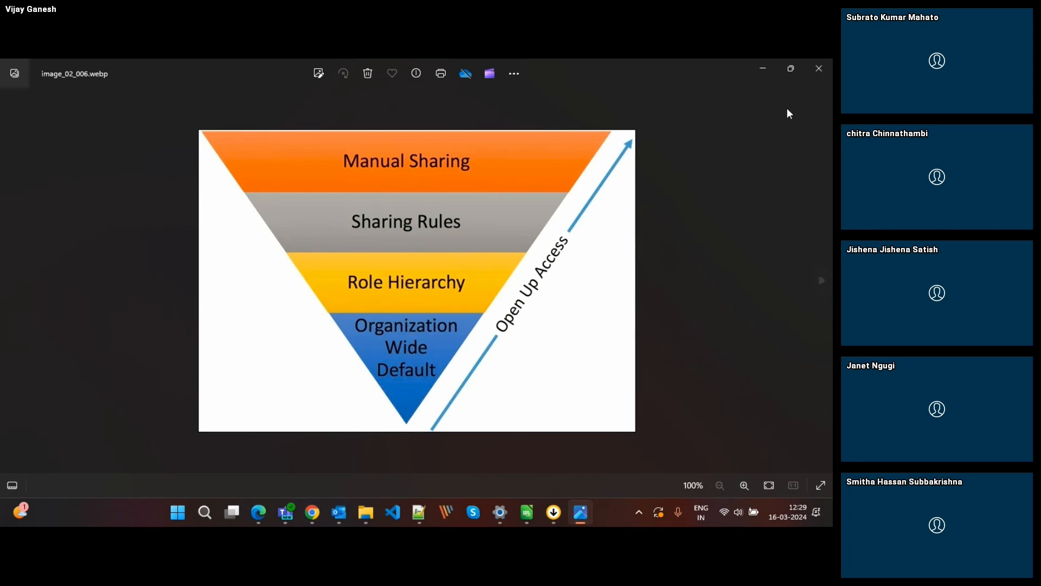
left_click(760, 67)
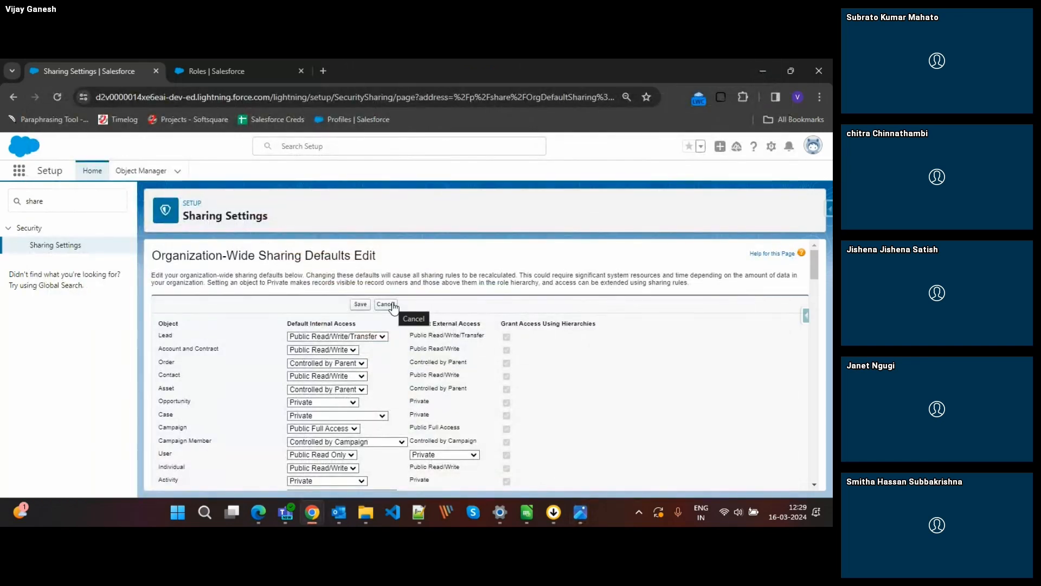
left_click(386, 304)
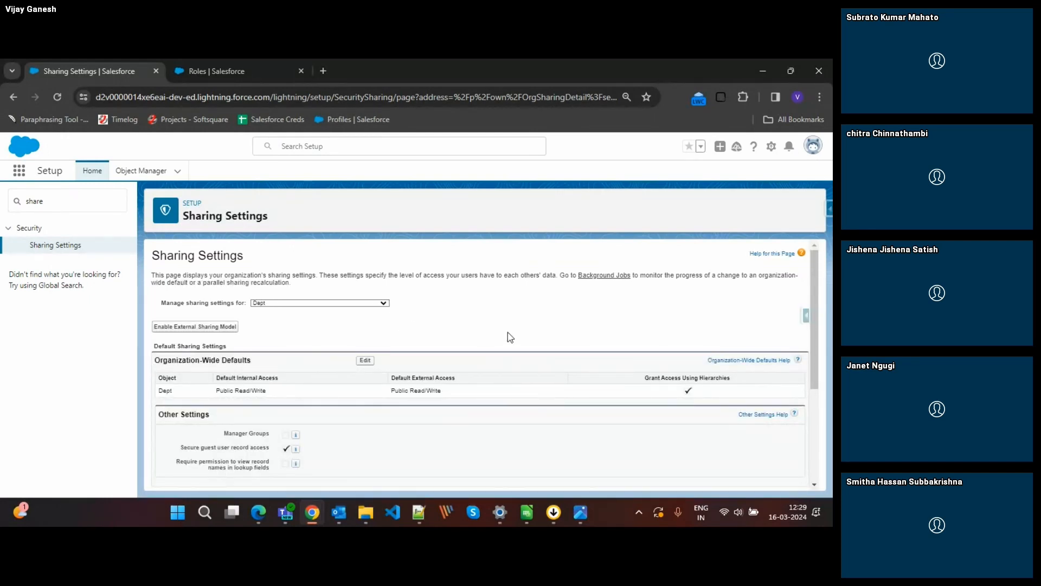
Check the access-level pyramid image once more and go back to the Dept sharing settings.
mouse_move(580, 513)
left_click(624, 463)
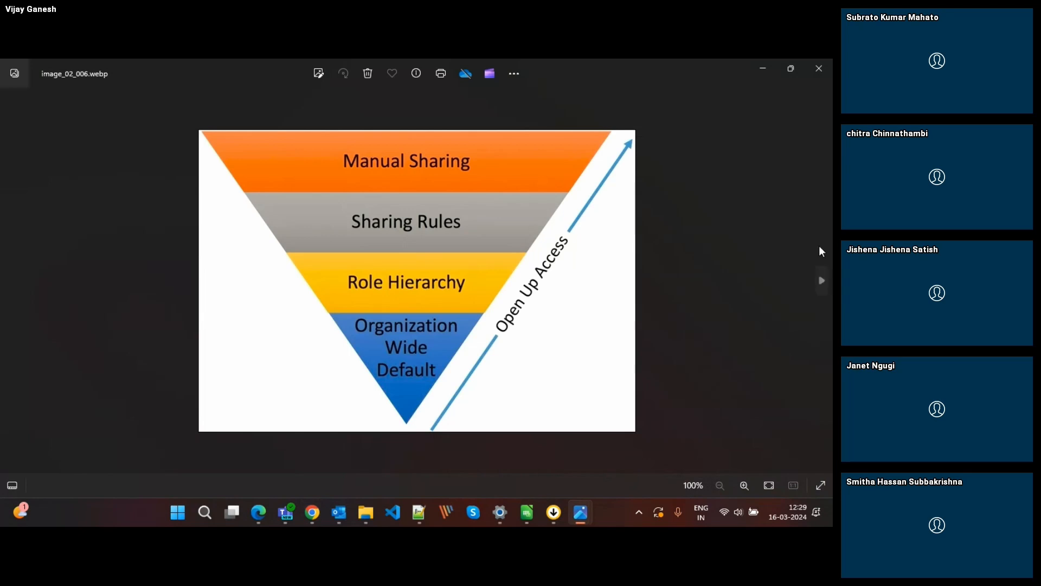
left_click(762, 69)
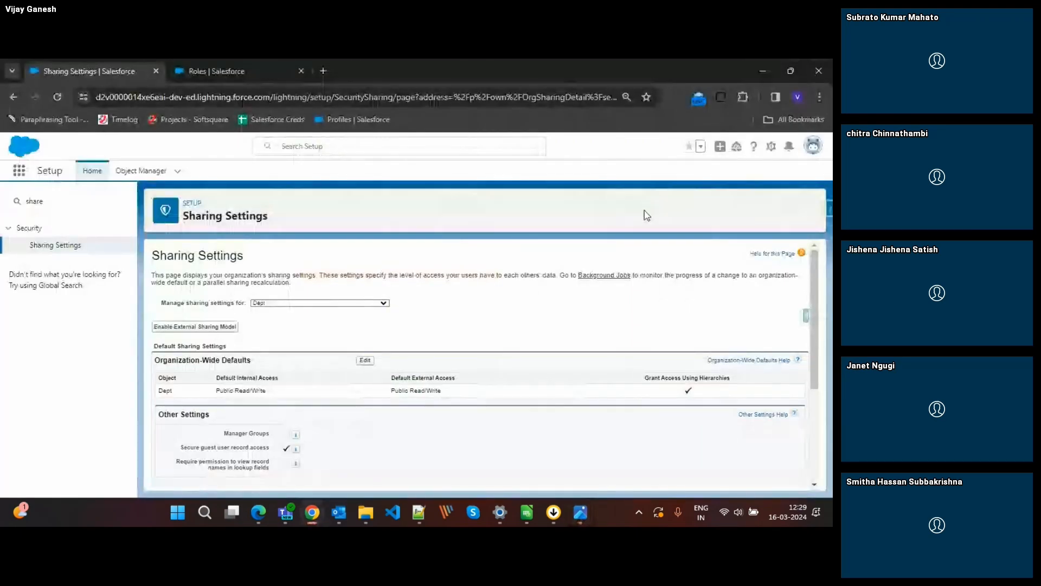
Switch to the Day 3_ Security and Sharing.pptx presentation in Edge and look through the Organization Wide Defaults slides.
mouse_move(309, 511)
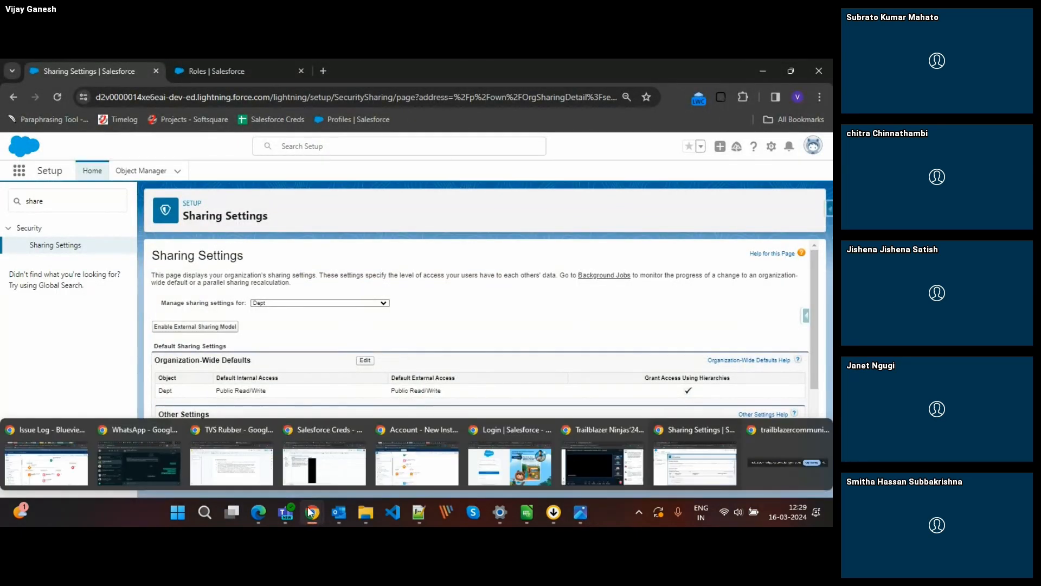
mouse_move(258, 511)
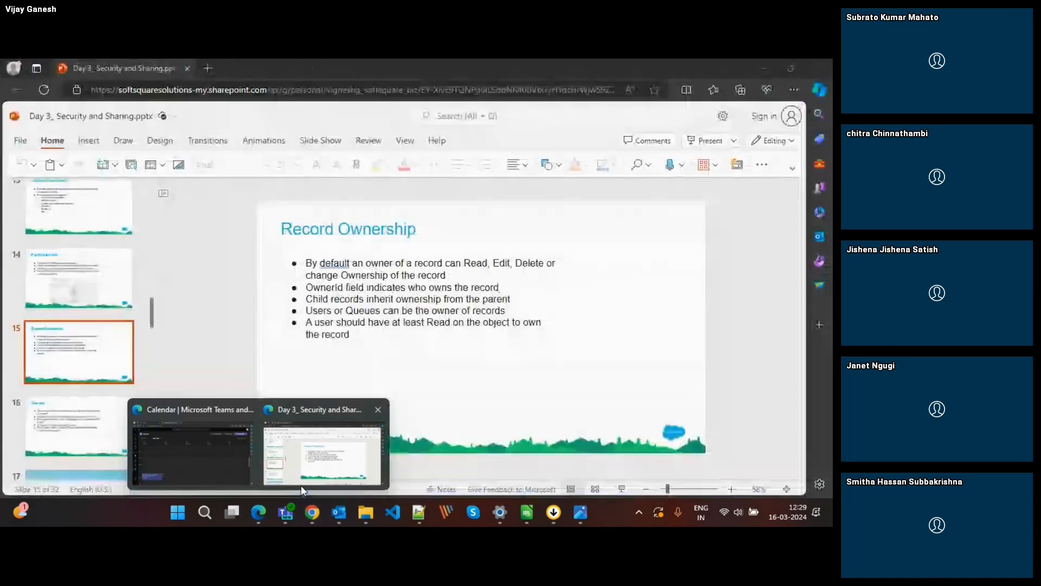
left_click(300, 484)
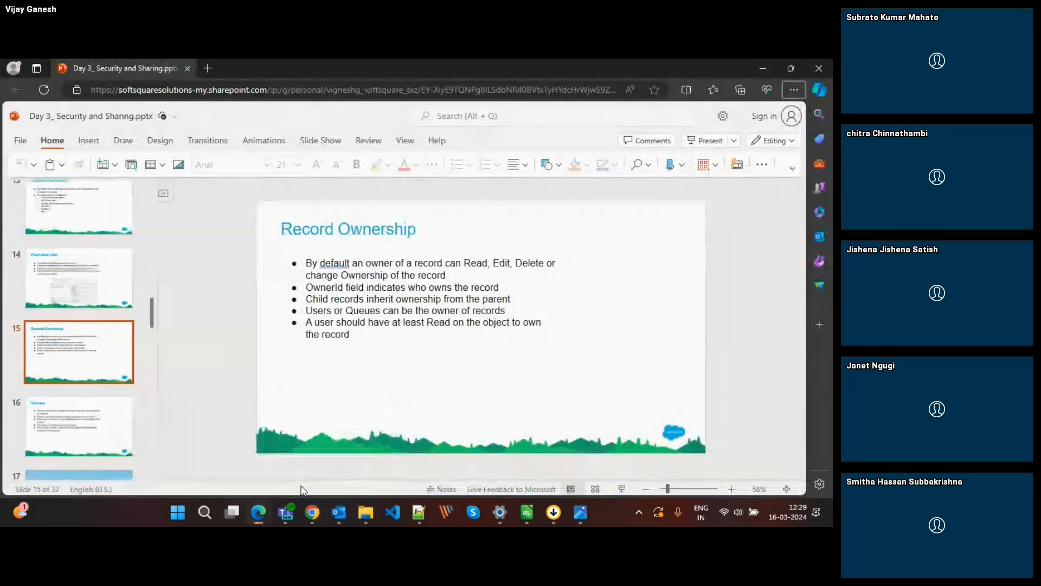
left_click(84, 400)
key("Down")
key("Down")
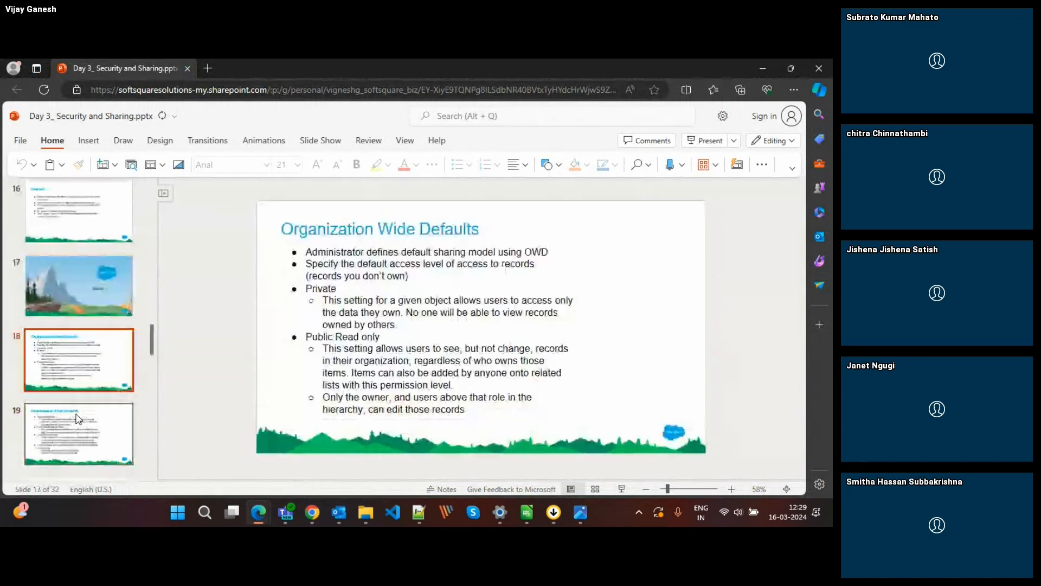
left_click(77, 418)
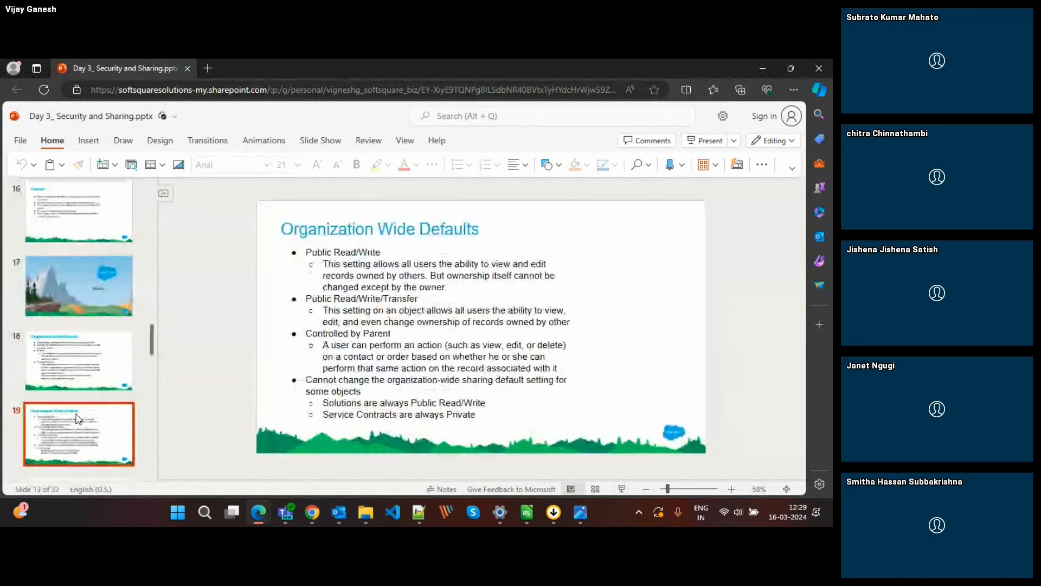
key("Down")
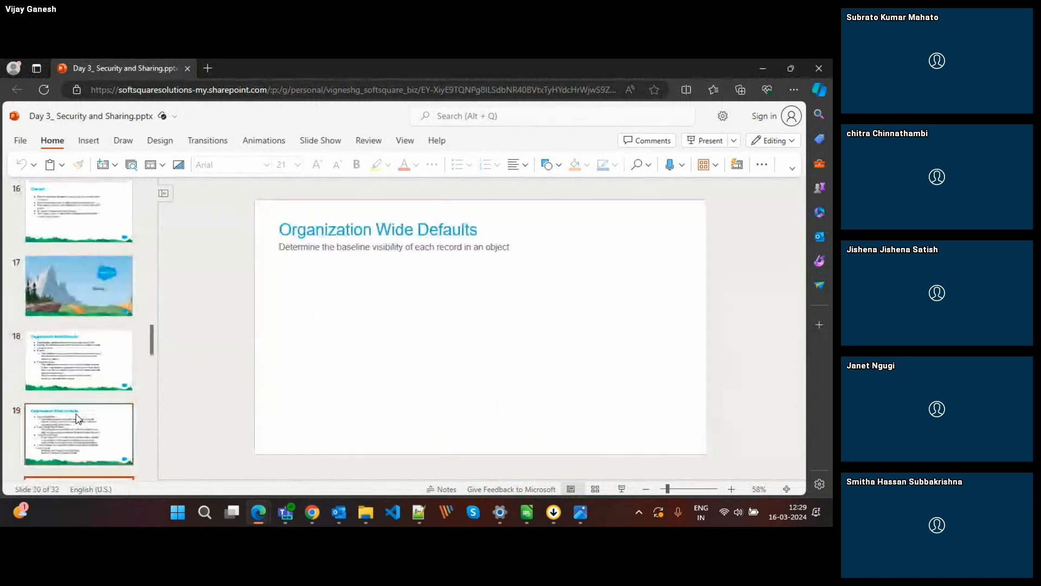
left_click(78, 418)
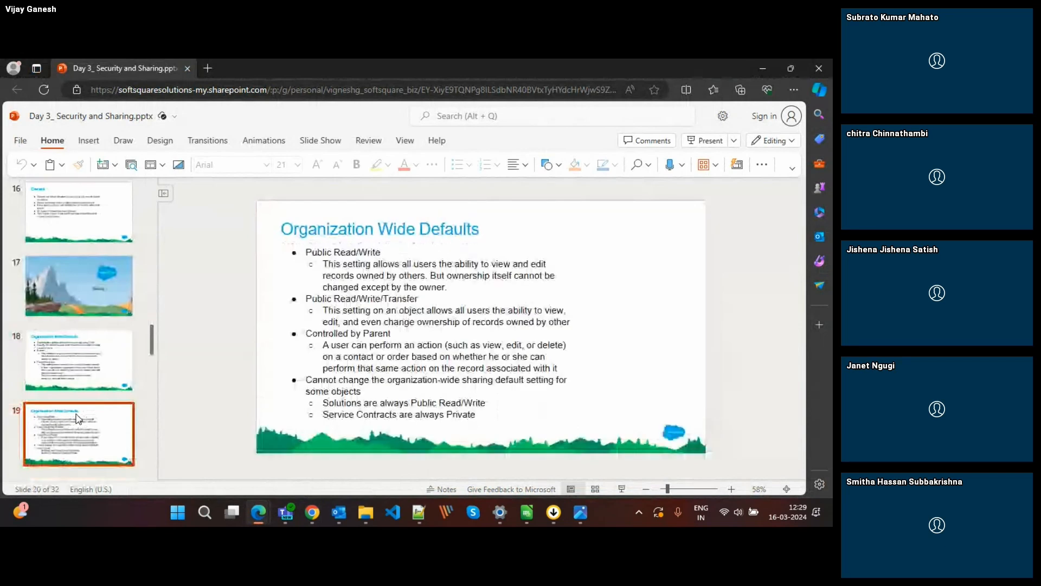
Advance the presentation to slide 24, "Role Hierarchy - Not give access across levels?".
key("Down")
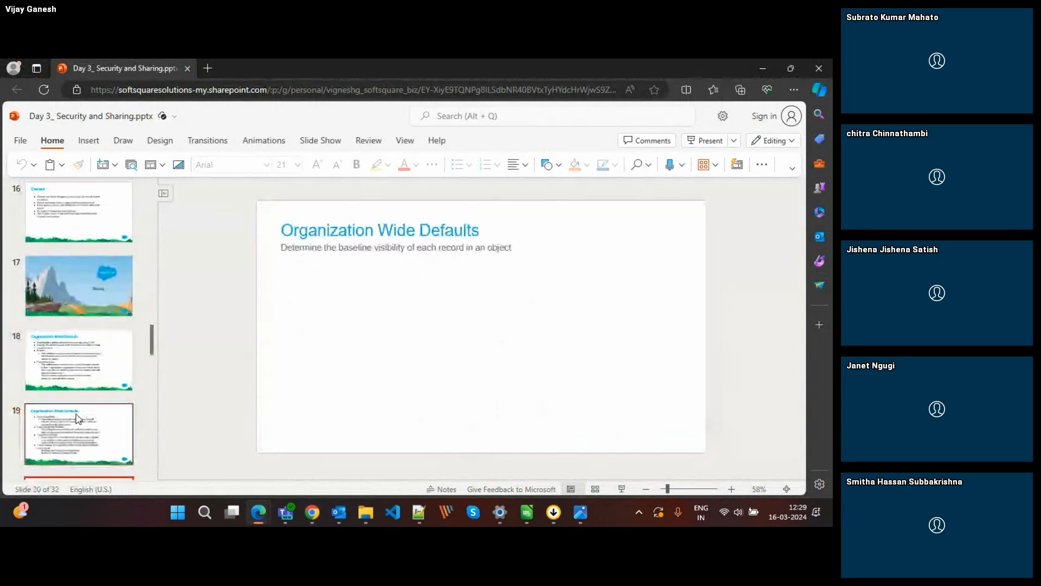
key("Down")
key("Down")
key("Down")
key("Down")
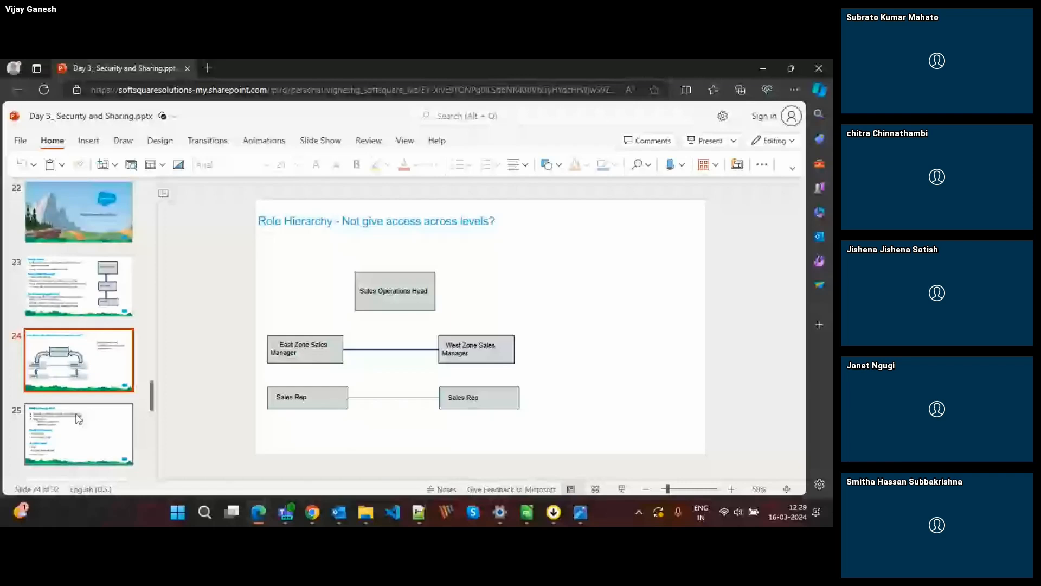
View slide 25, "What are sharing rules?", and switch to Salesforce in Chrome to show the sharing settings for Opportunities.
left_click(79, 418)
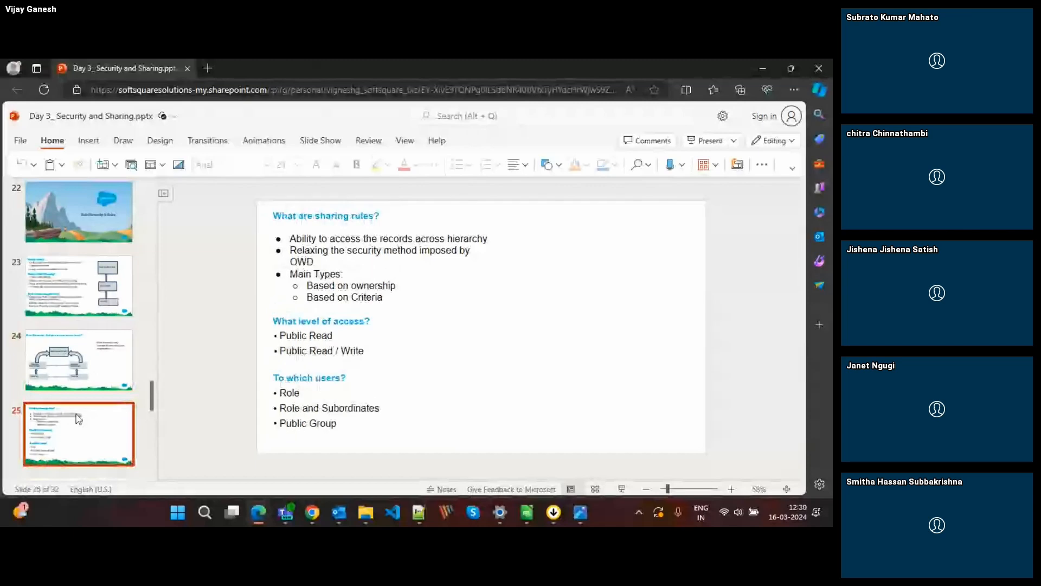
key("alt+Tab")
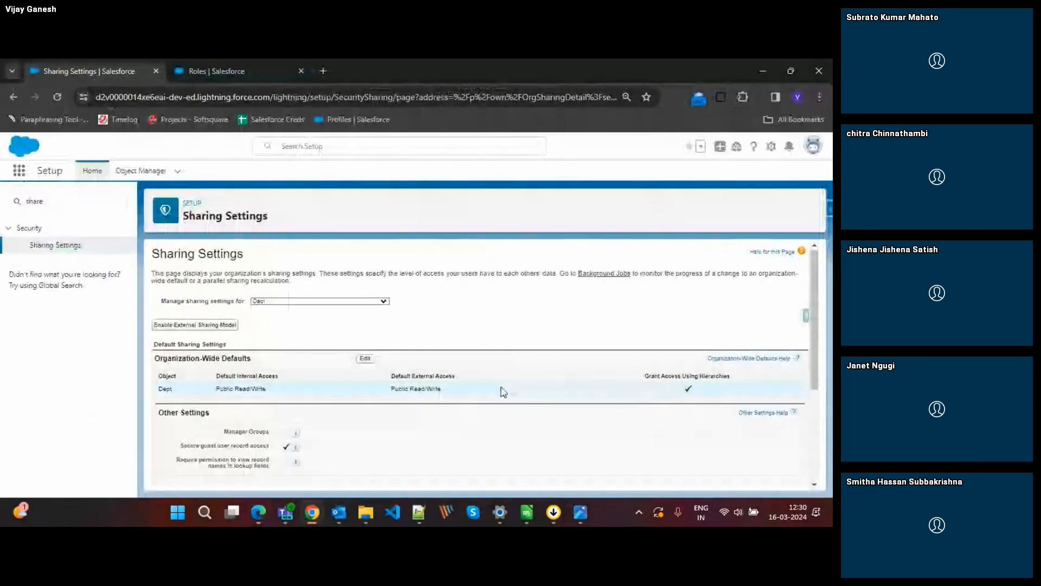
left_click(324, 304)
scroll(278, 332, "up", 5)
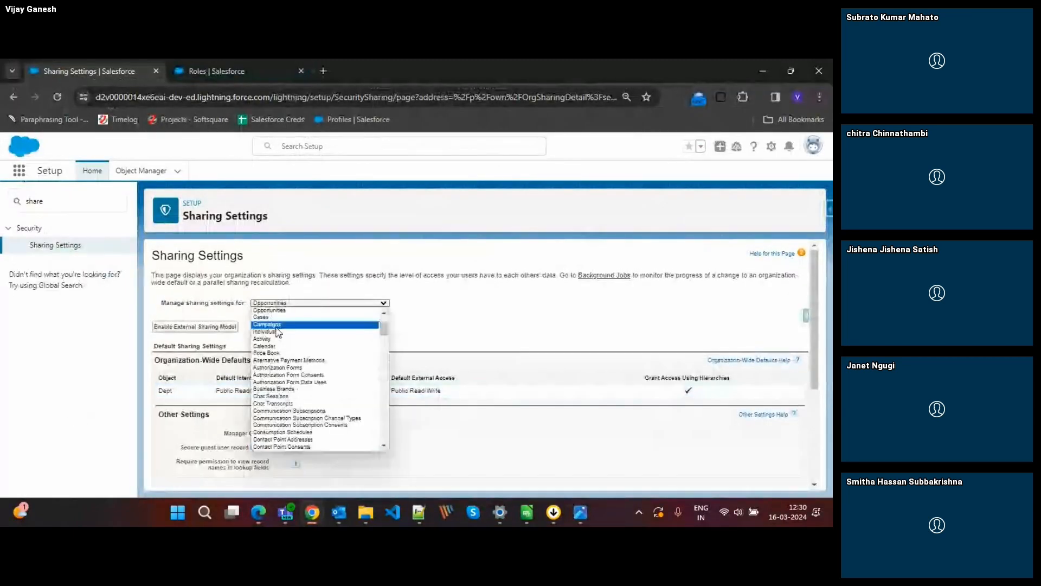
left_click(272, 311)
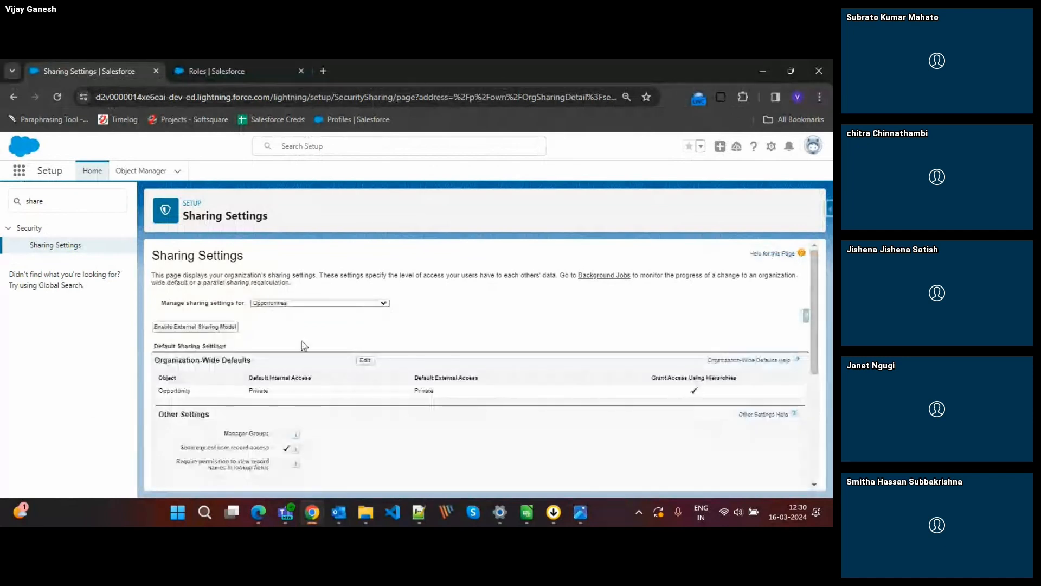
Start a new Opportunity sharing rule and set its rule type to Based on criteria.
scroll(441, 390, "down", 1)
scroll(439, 389, "down", 1)
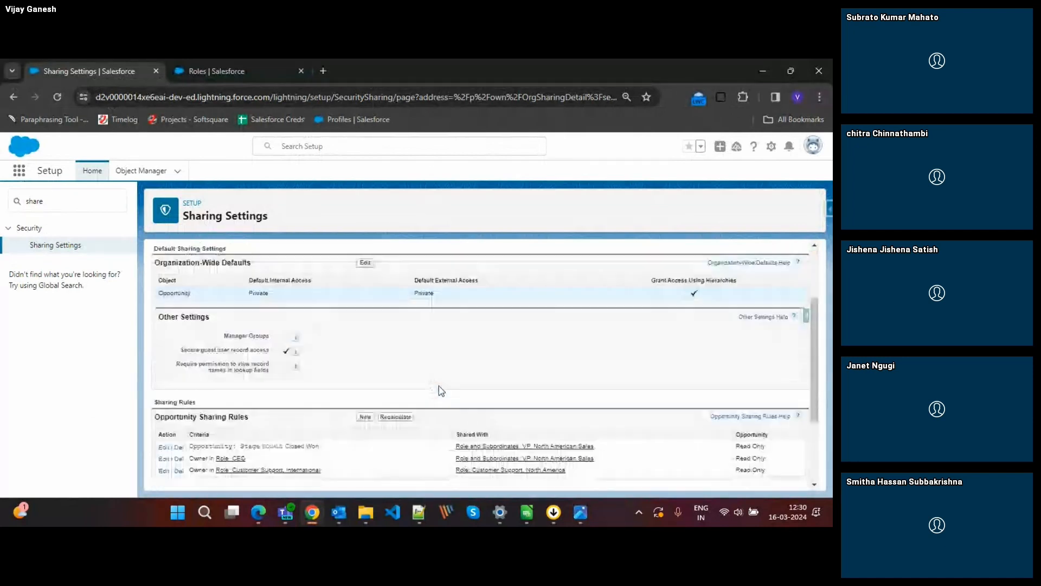
left_click(364, 394)
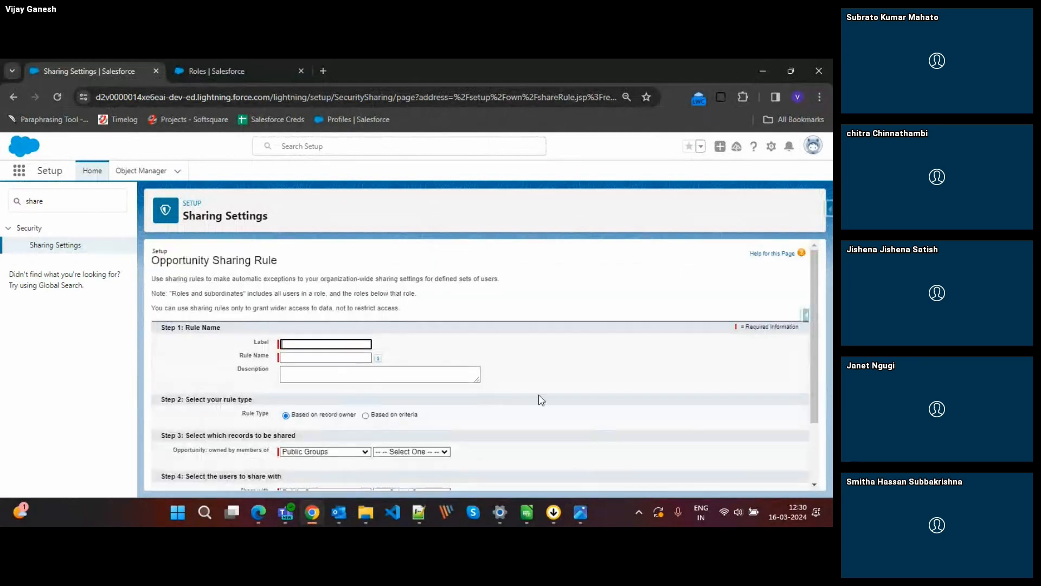
left_click(366, 416)
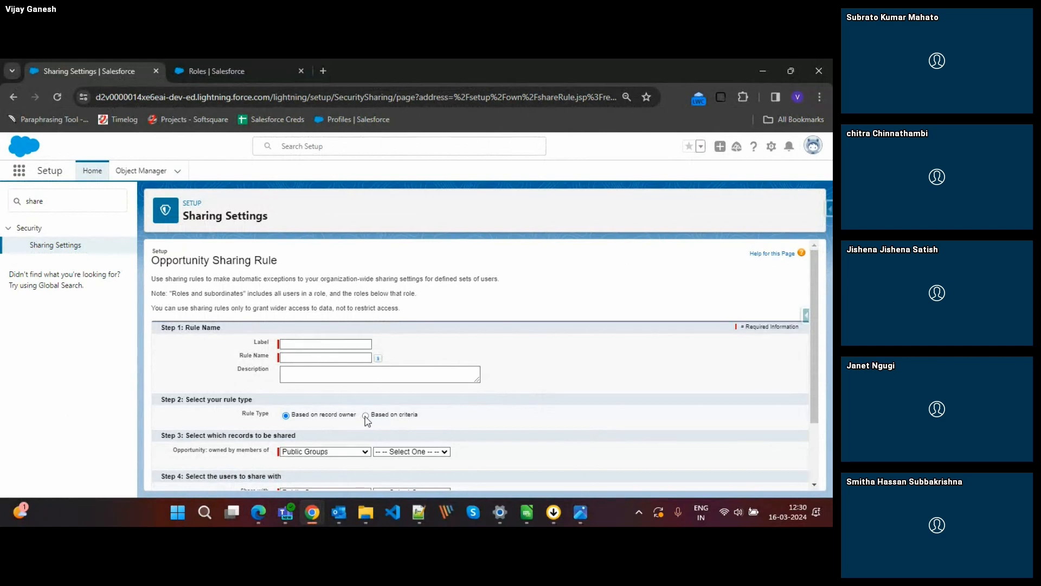
scroll(474, 408, "down", 2)
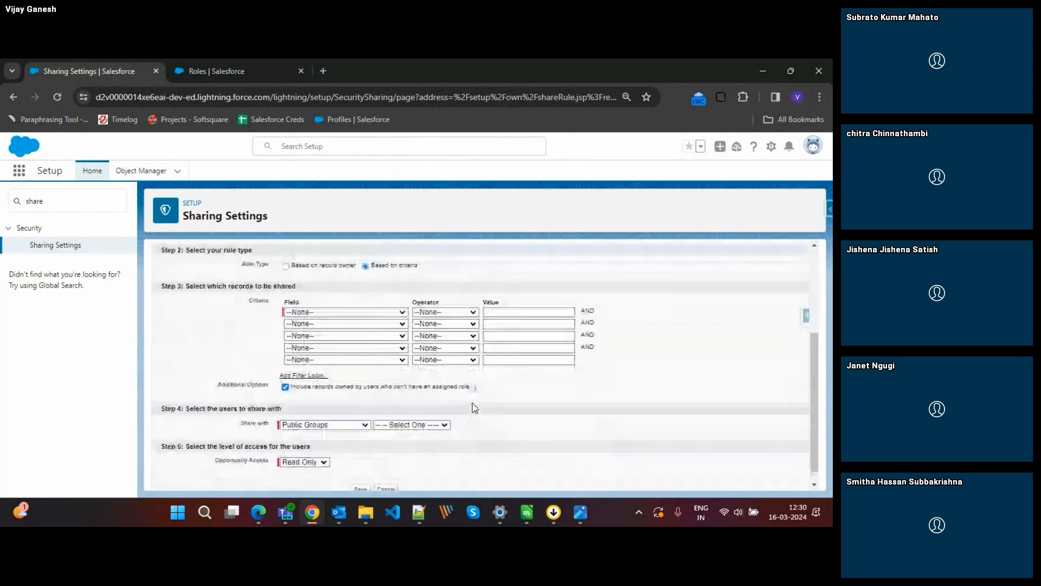
scroll(474, 408, "down", 1)
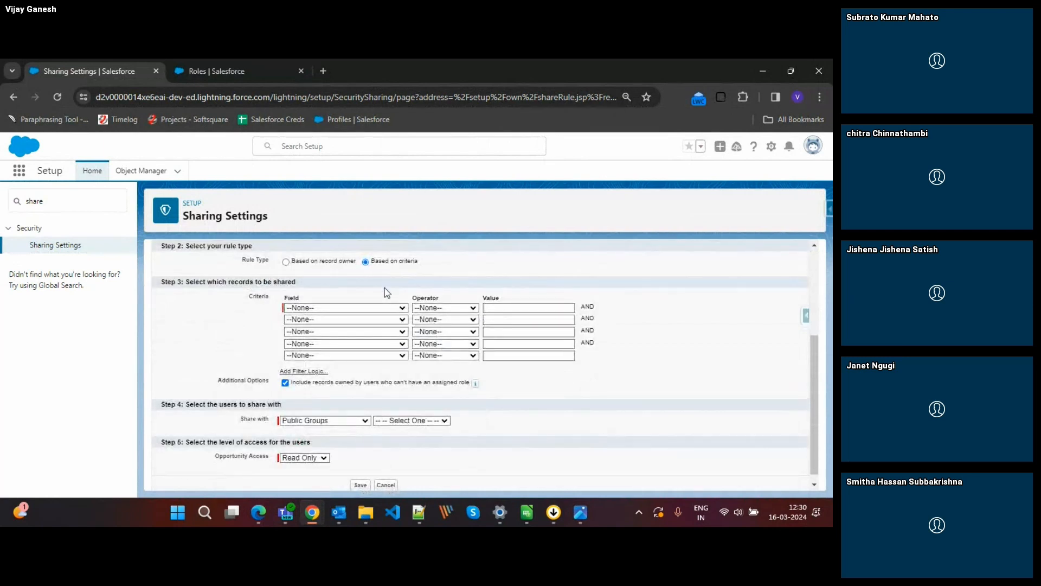
Set the rule's first criterion to Stage equals Perception Analysis, picking the value from the picklist lookup.
left_click(365, 308)
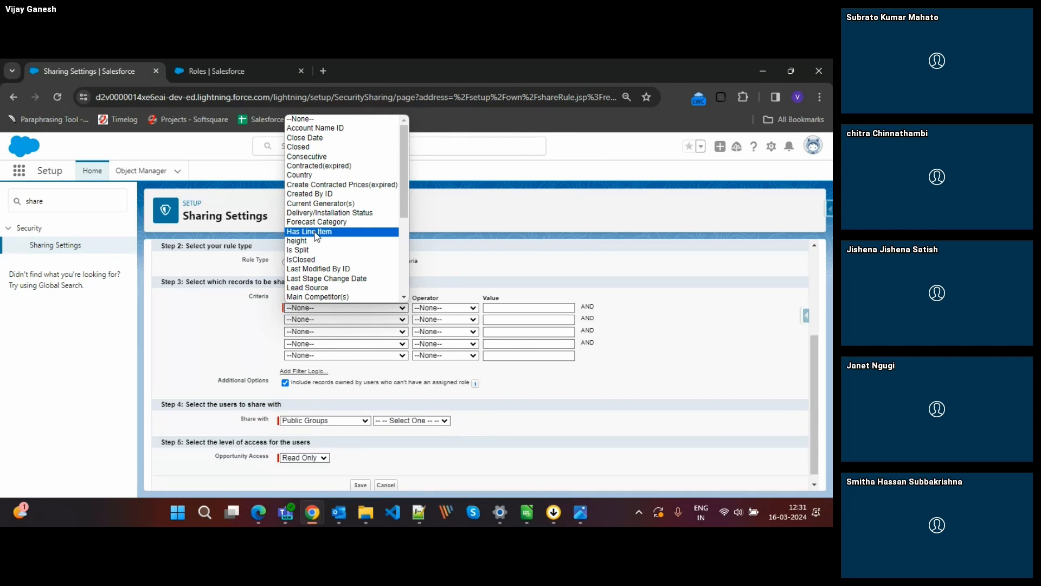
key("s")
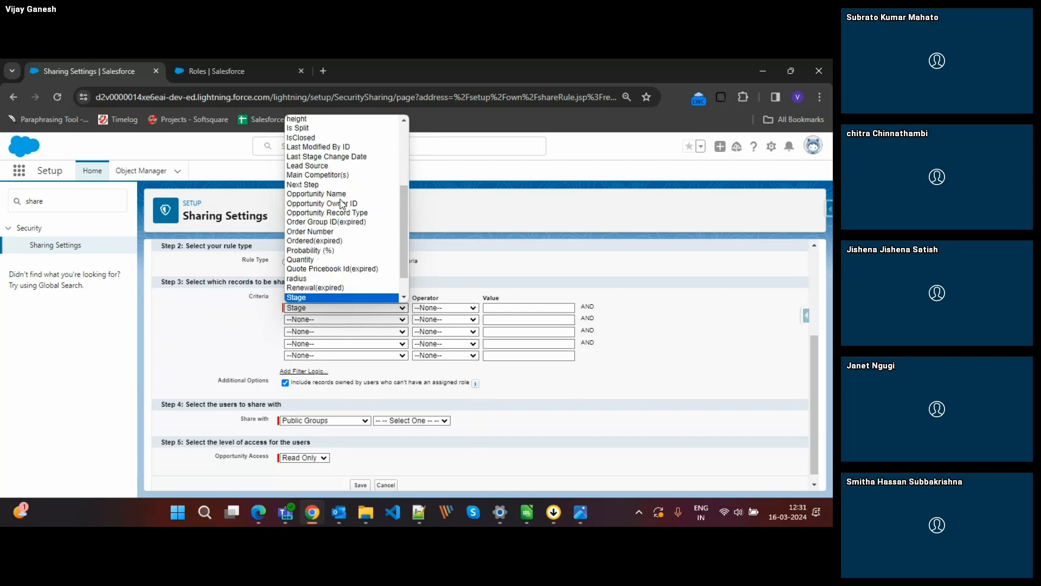
key("Return")
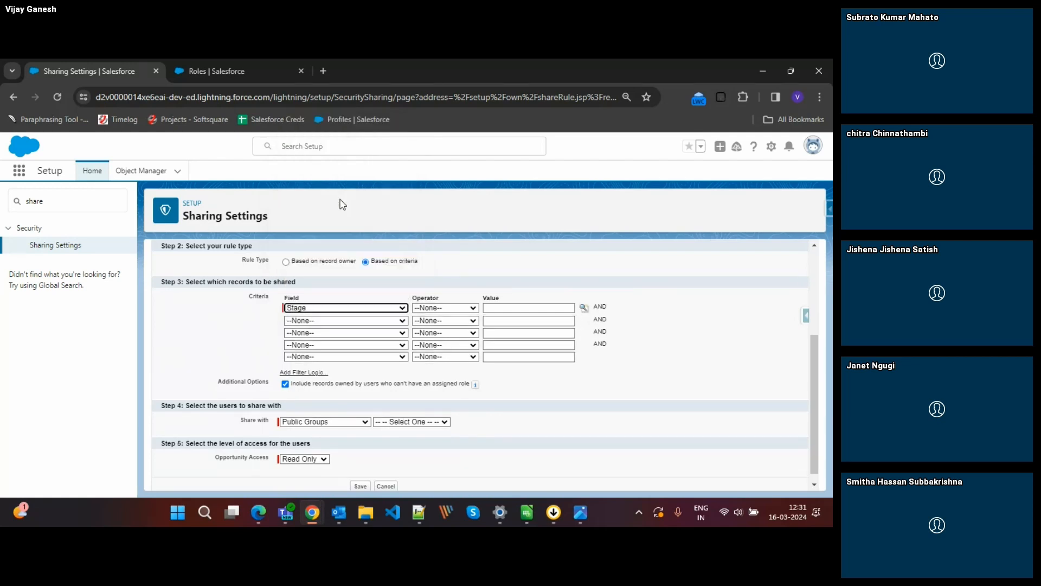
left_click(445, 308)
left_click(431, 326)
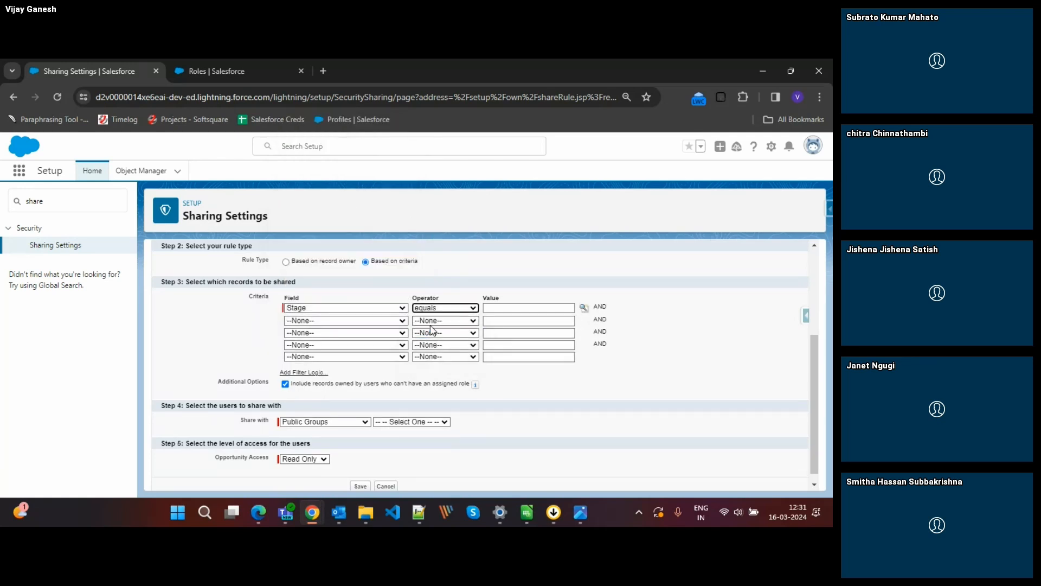
left_click(583, 308)
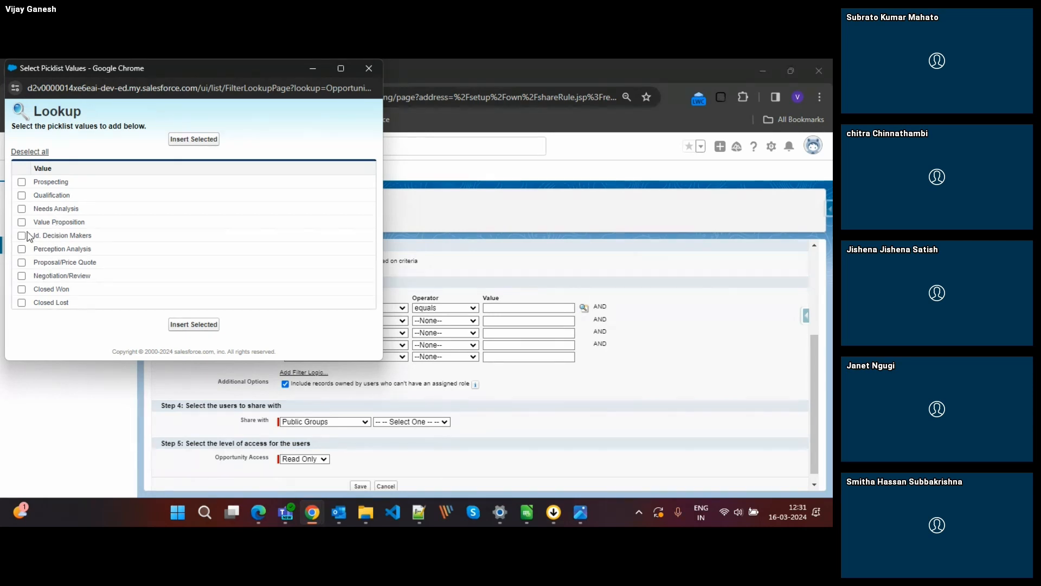
left_click(22, 250)
left_click(42, 250)
left_click(22, 249)
left_click(190, 325)
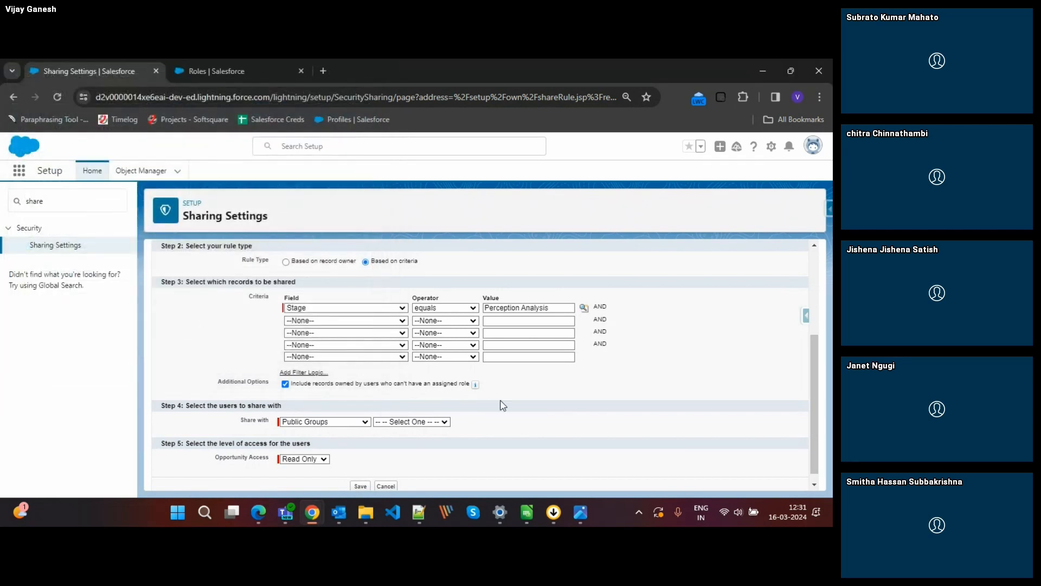
Review the user categories the rule can be shared with, keeping Public Groups selected.
left_click(316, 421)
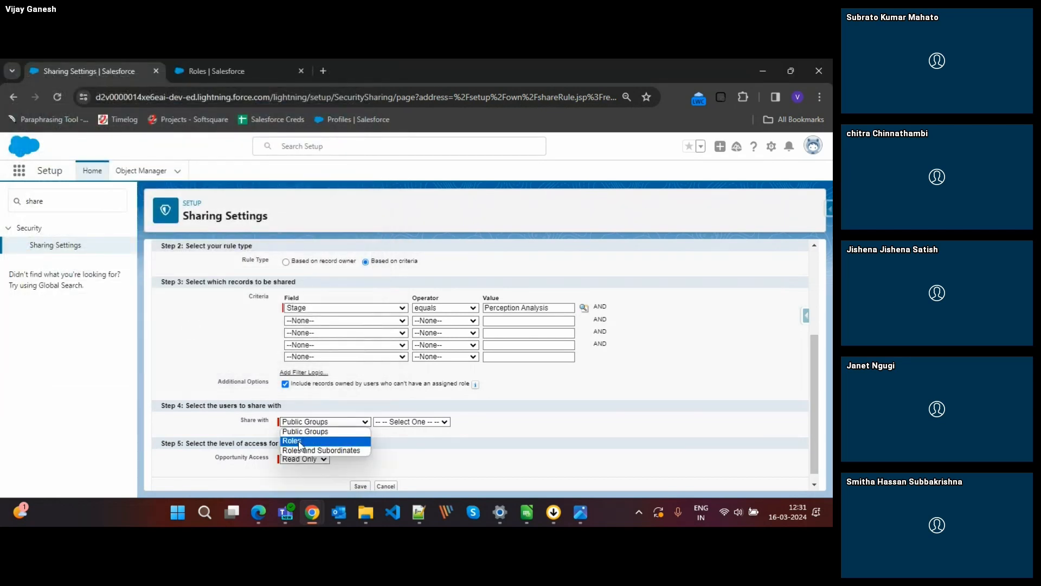
left_click(301, 432)
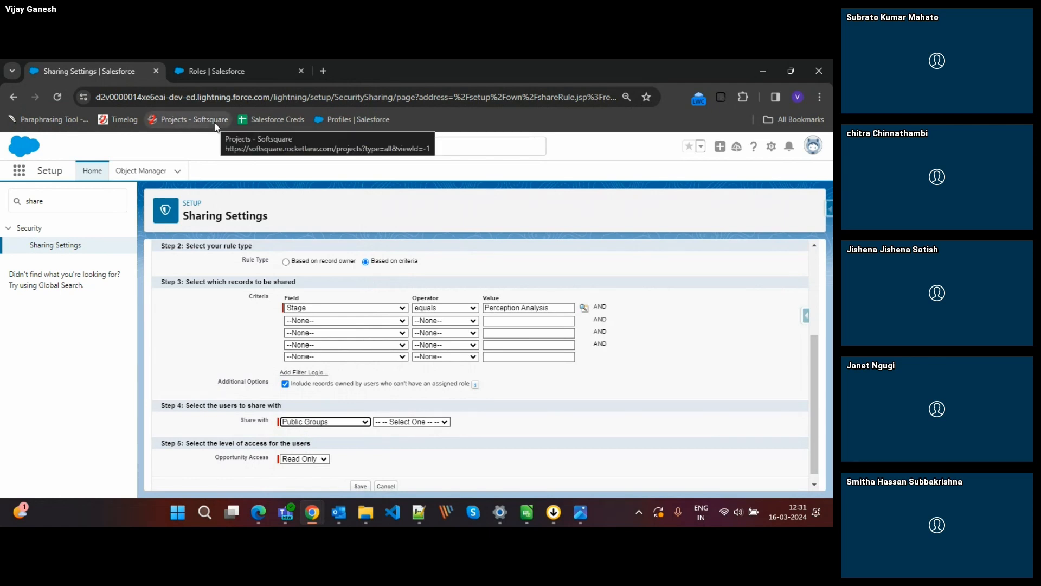
left_click(315, 422)
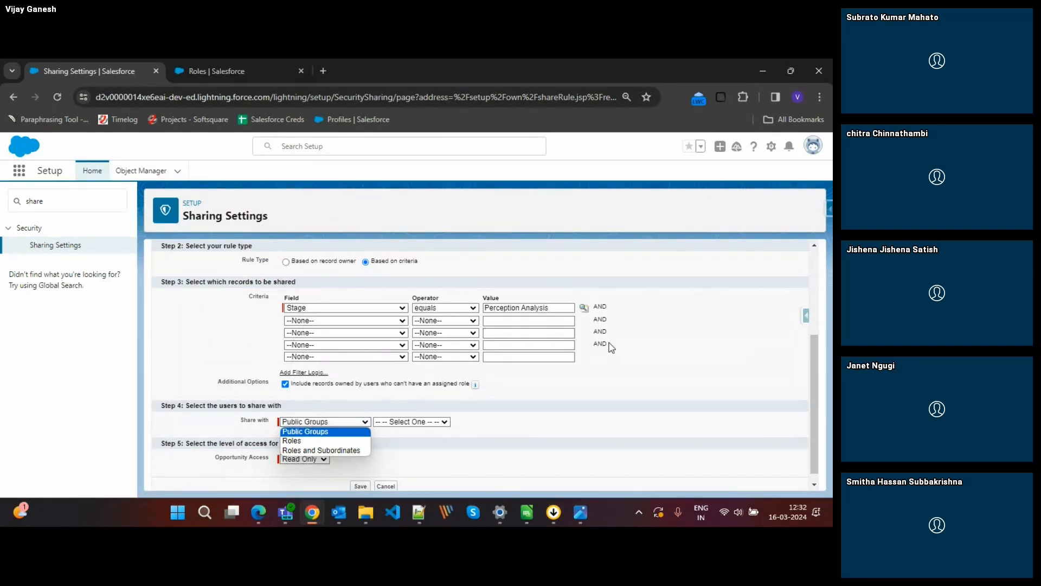
left_click(651, 356)
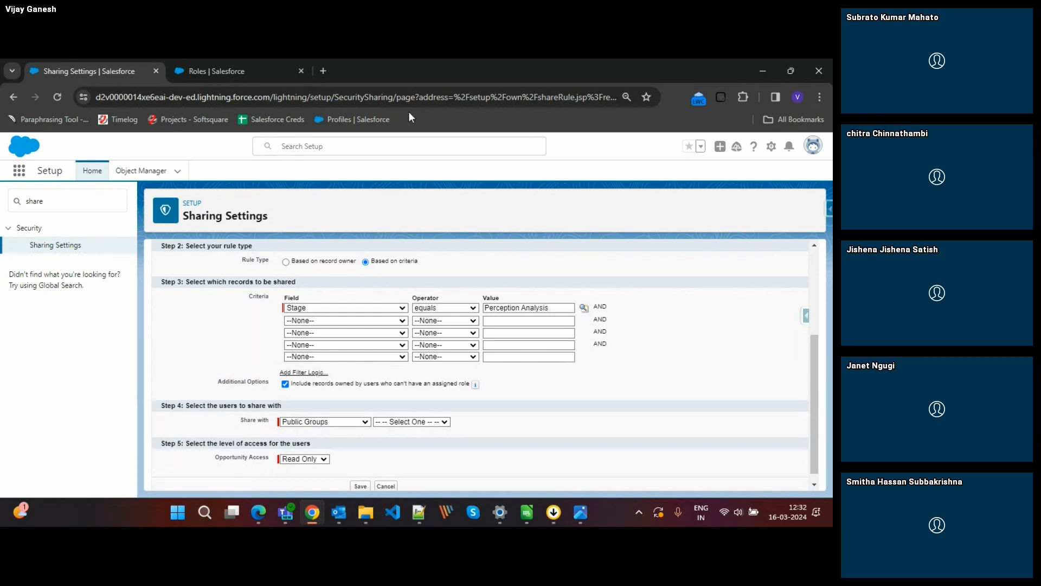
In the Roles browser tab, search Setup for "public" and open the Public Groups page.
left_click(226, 70)
left_click(71, 191)
key("ctrl+a")
type("pu")
type("bl")
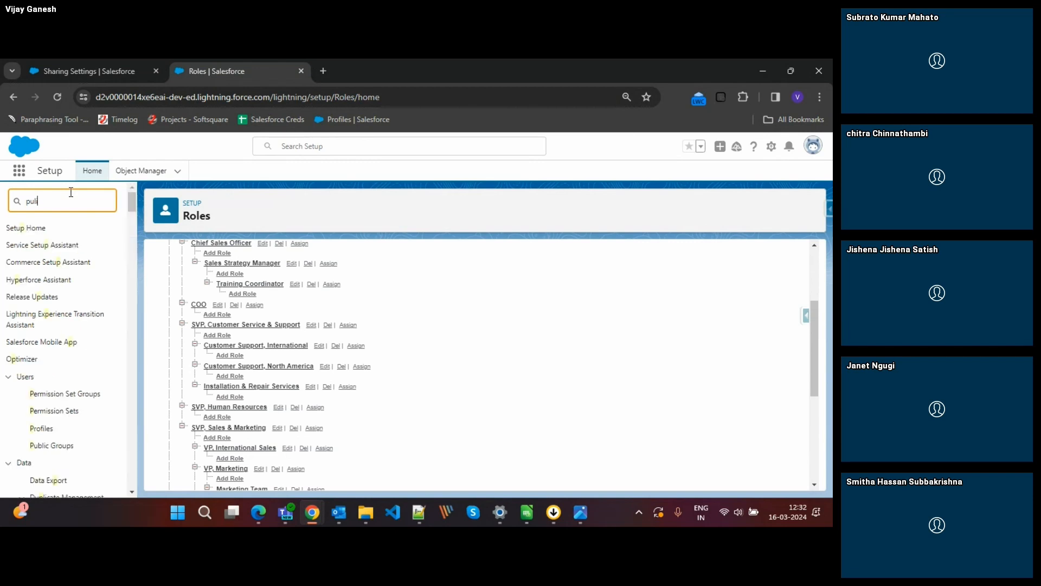
type("ic")
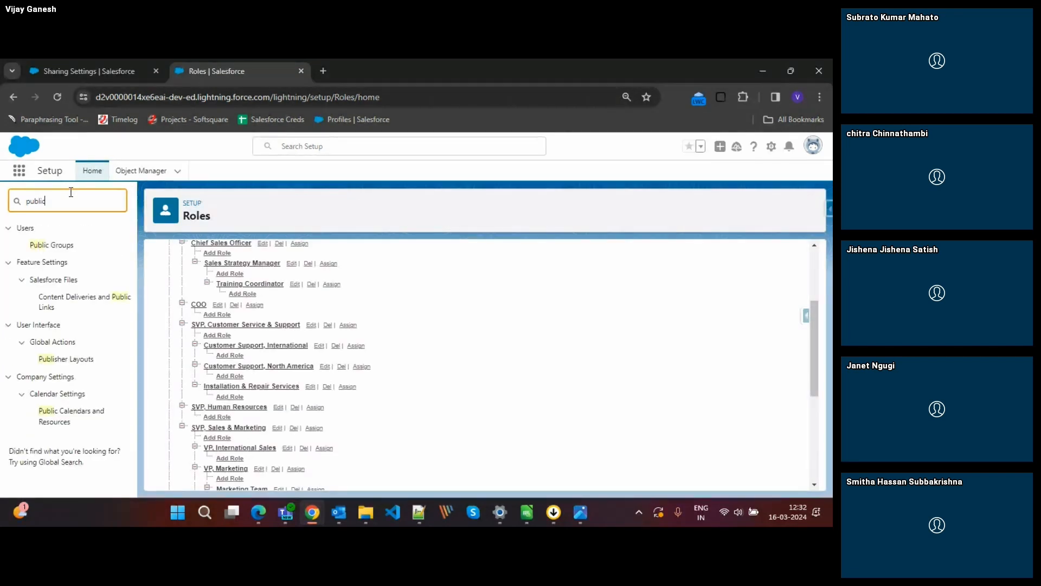
left_click(54, 245)
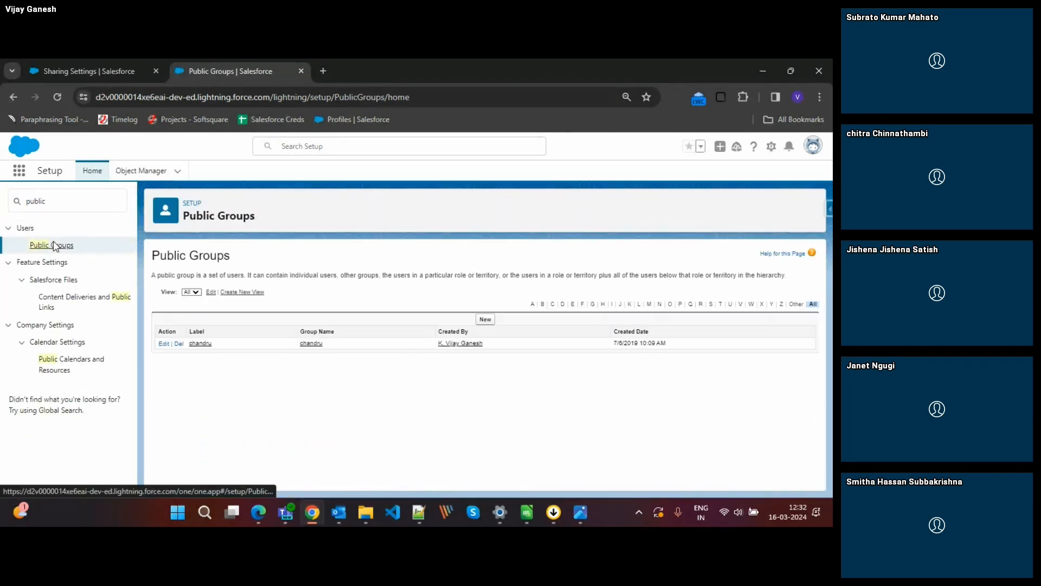
Start a new public group with the label "Quotation User" and the group name Quotation_User.
left_click(486, 318)
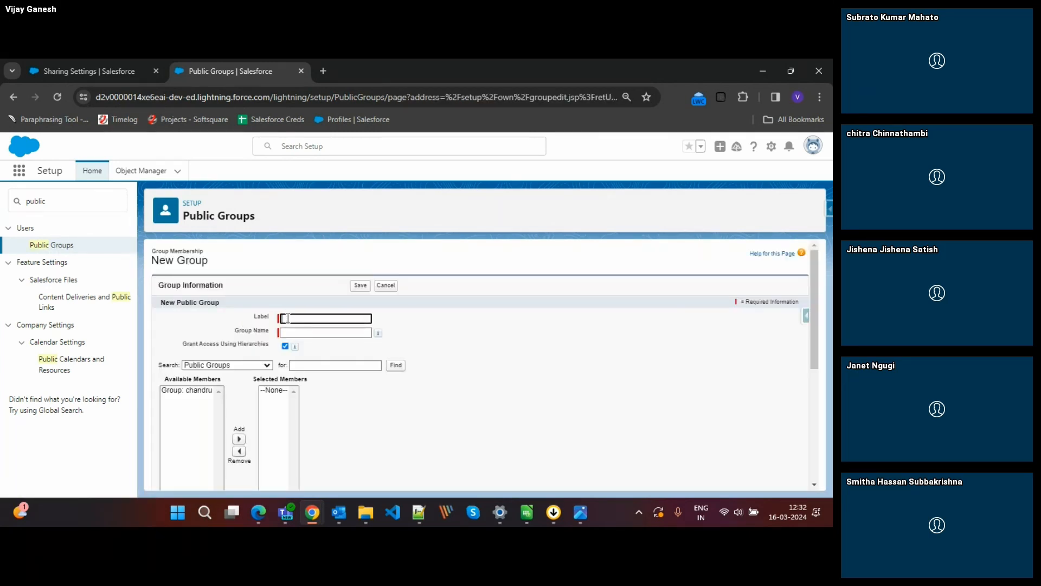
left_click(288, 319)
type("atio")
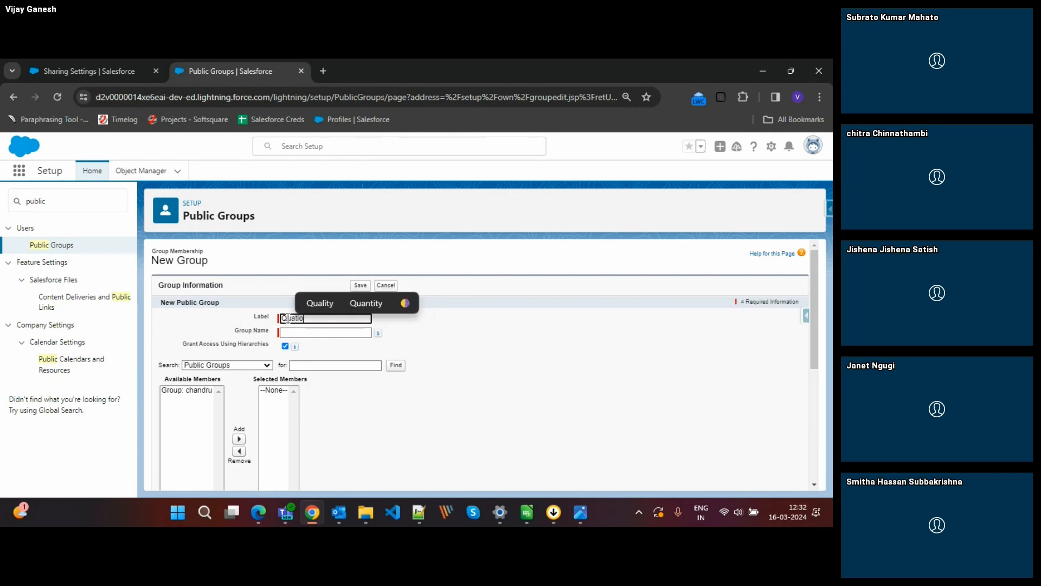
key("BackSpace")
key("BackSpace")
key("BackSpace")
type("tation User")
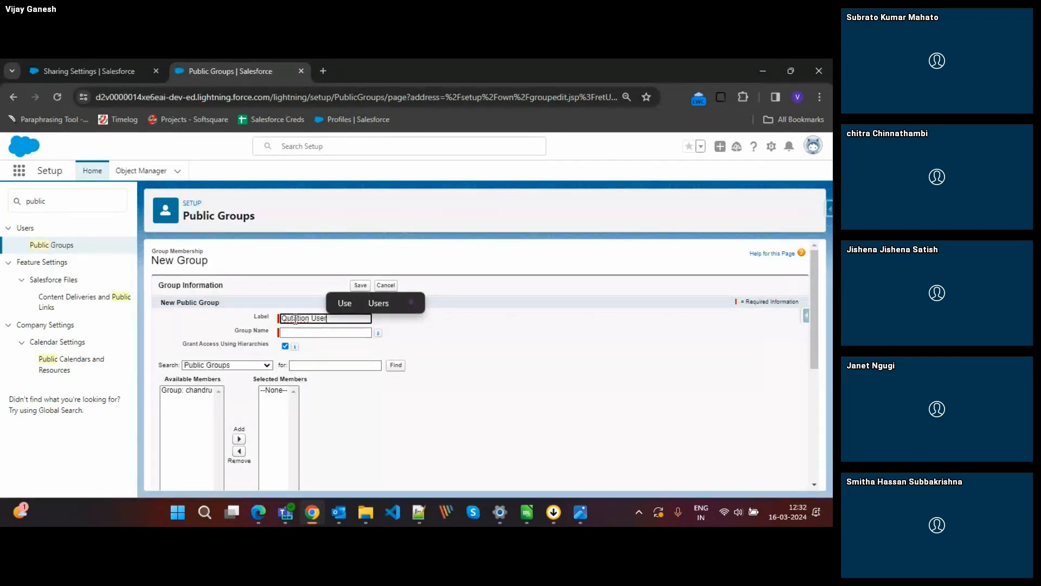
double_click(304, 321)
key("BackSpace")
type("Qutat")
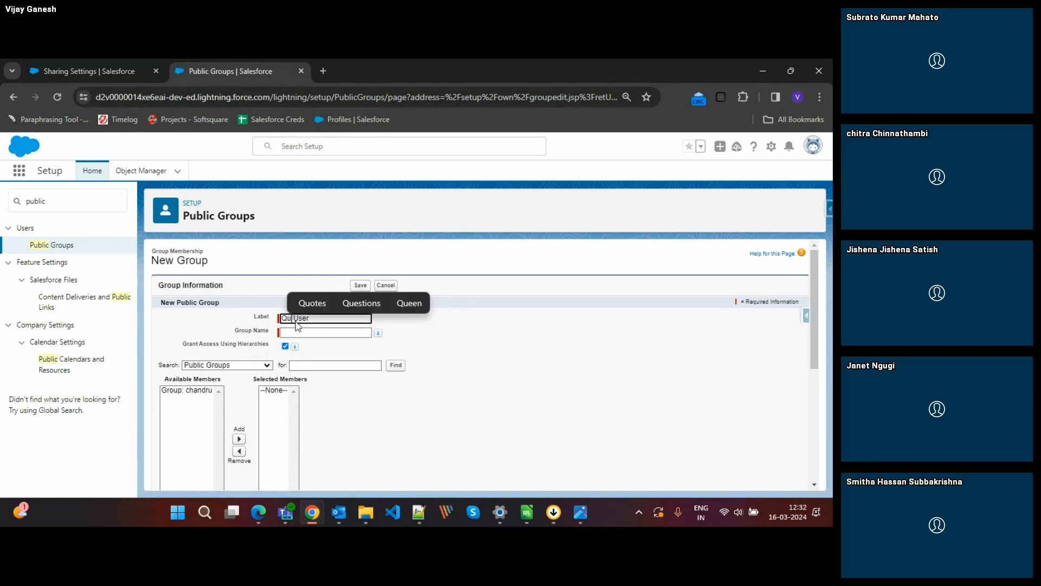
key("BackSpace")
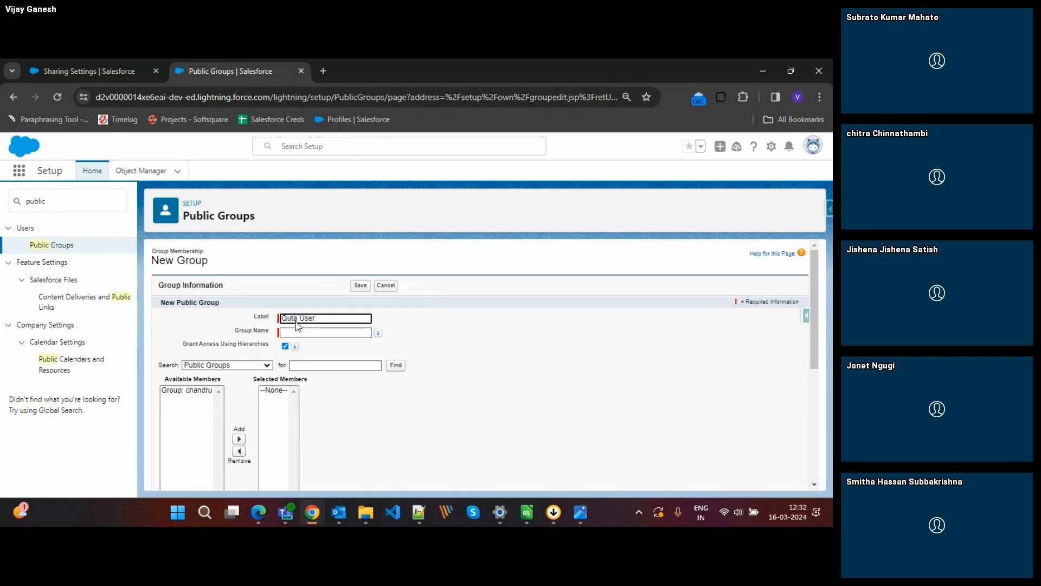
key("BackSpace")
key("BackSpace")
type("otatio")
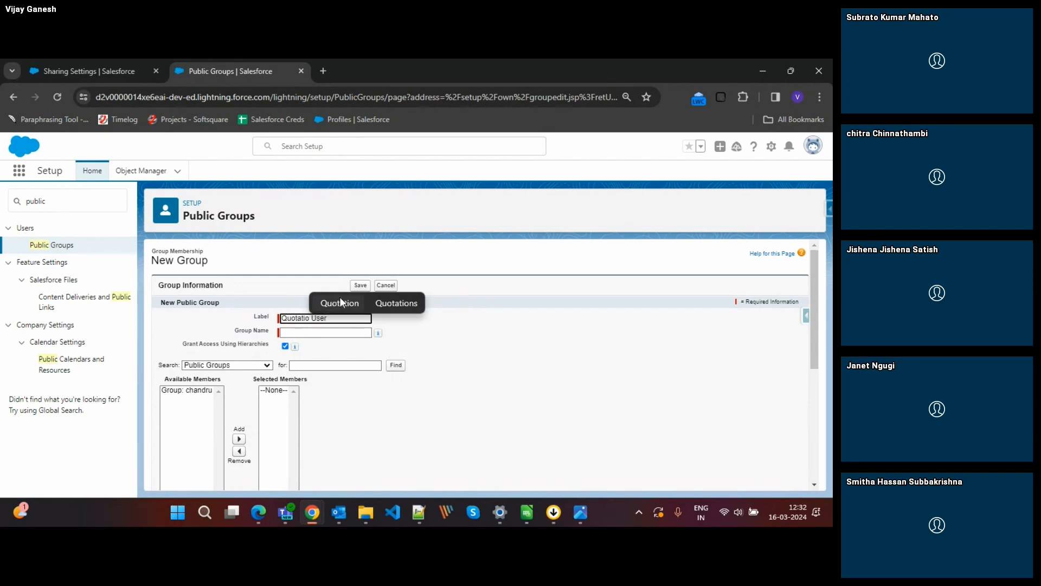
left_click(340, 303)
left_click(405, 329)
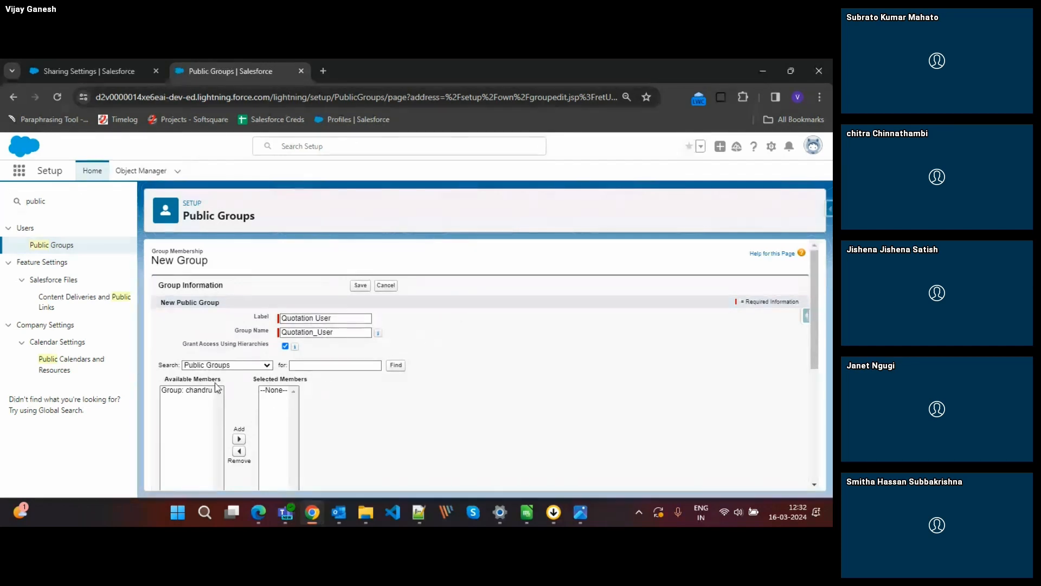
Add the user Test to the new group's members, save the group and return to the Opportunity sharing rule.
left_click(232, 364)
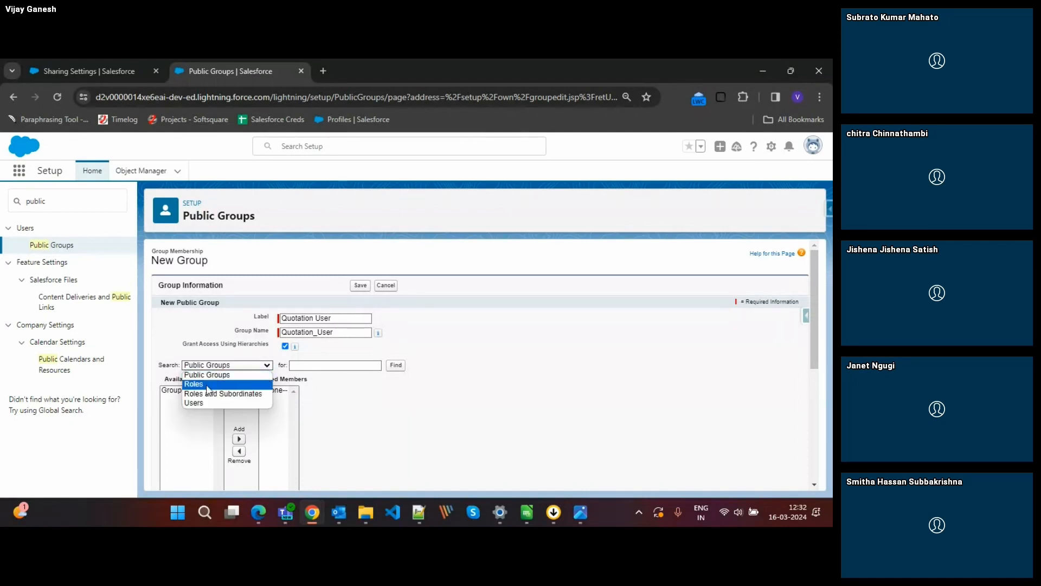
left_click(196, 404)
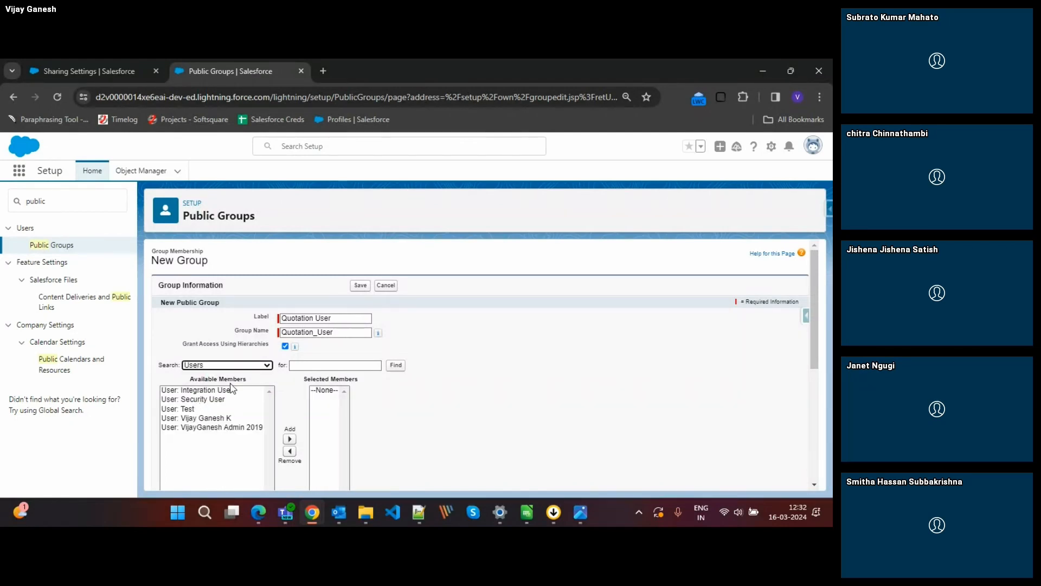
left_click(198, 418)
left_click(196, 384)
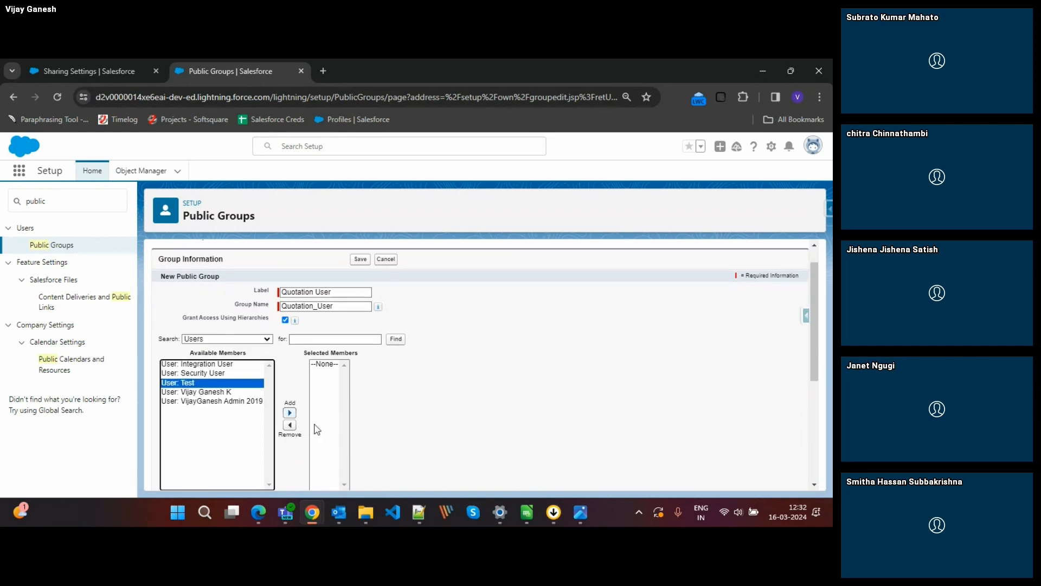
left_click(289, 412)
scroll(457, 414, "down", 5)
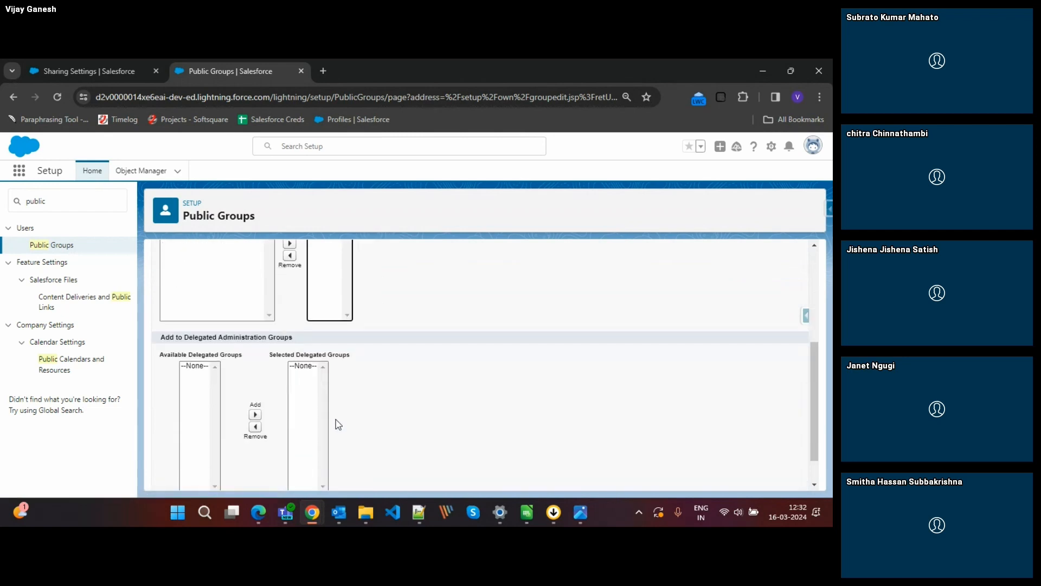
left_click(358, 476)
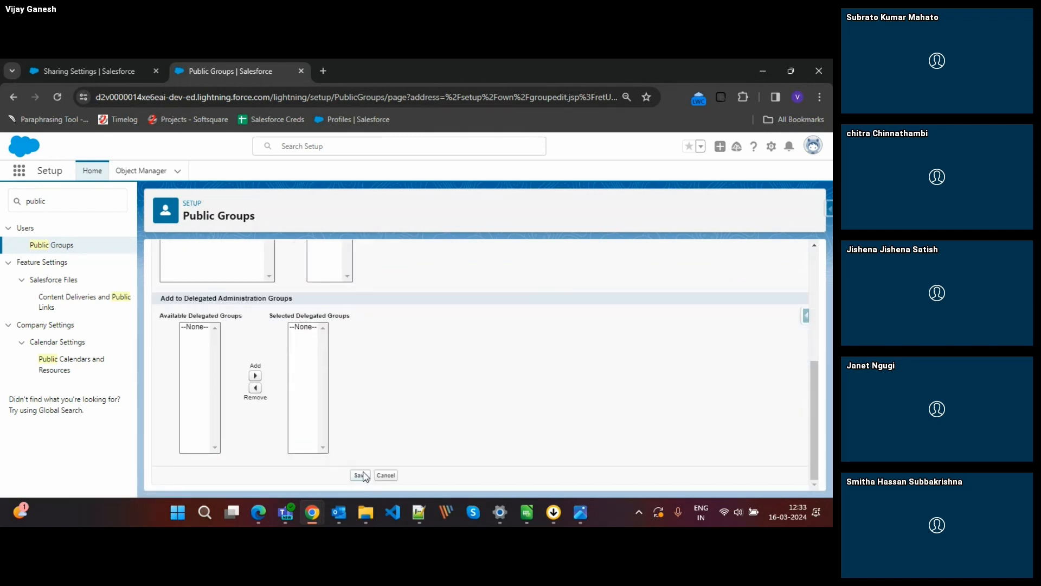
left_click(107, 70)
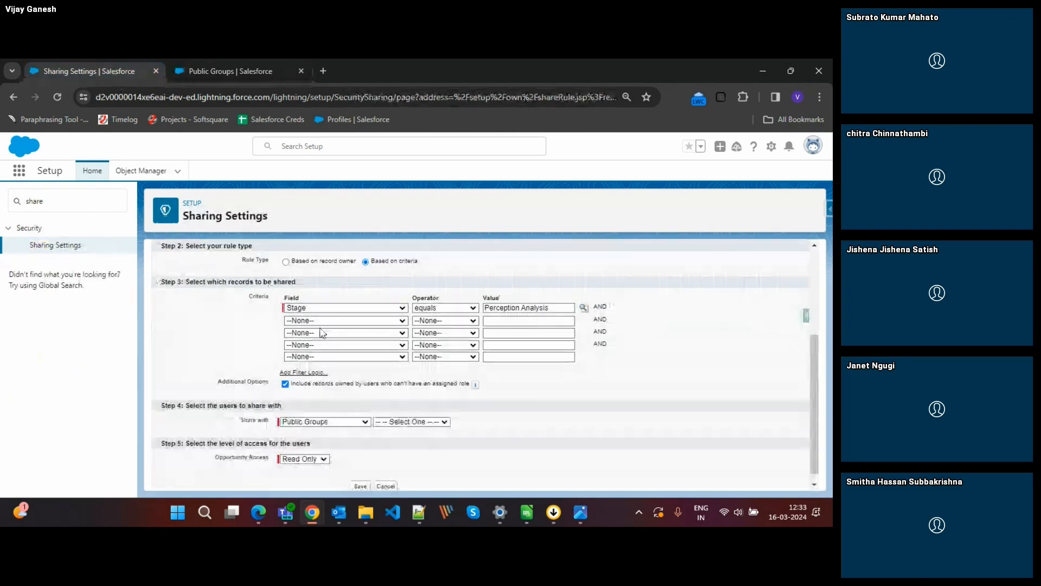
Check the rule's share-with list for the new public group and reload the sharing rule page to refresh it.
left_click(402, 425)
left_click(498, 421)
scroll(533, 404, "up", 4)
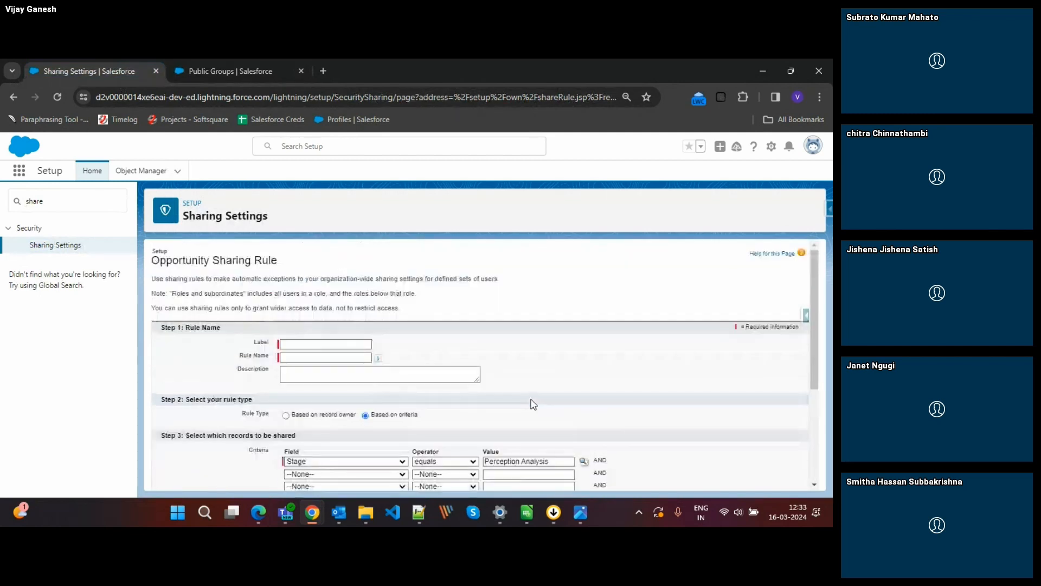
left_click(61, 96)
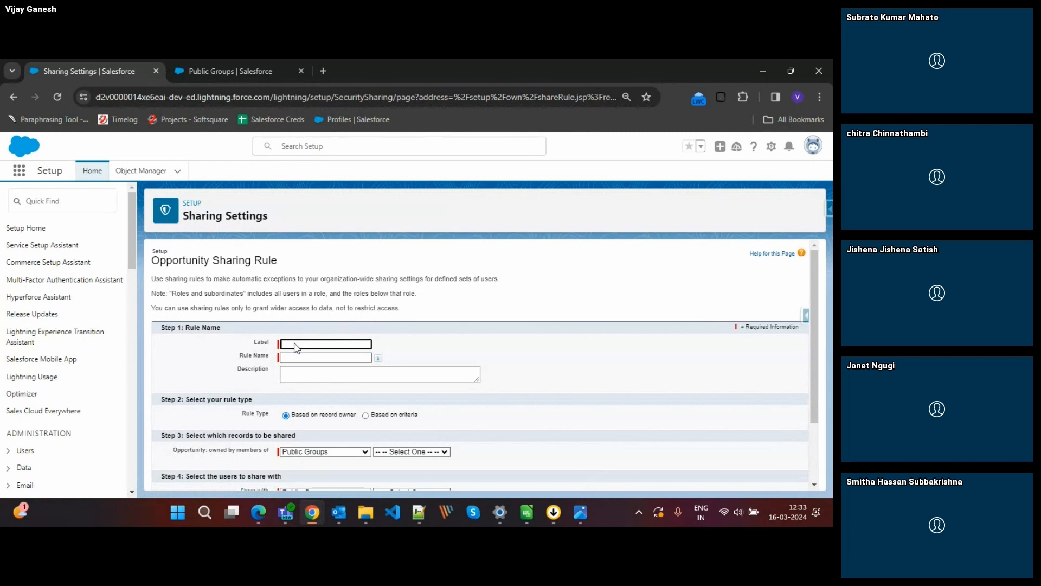
Label the Opportunity sharing rule "Quotattion Sharing" with the rule name Quotattion_Sharing and base it on criteria.
left_click(304, 343)
type("O")
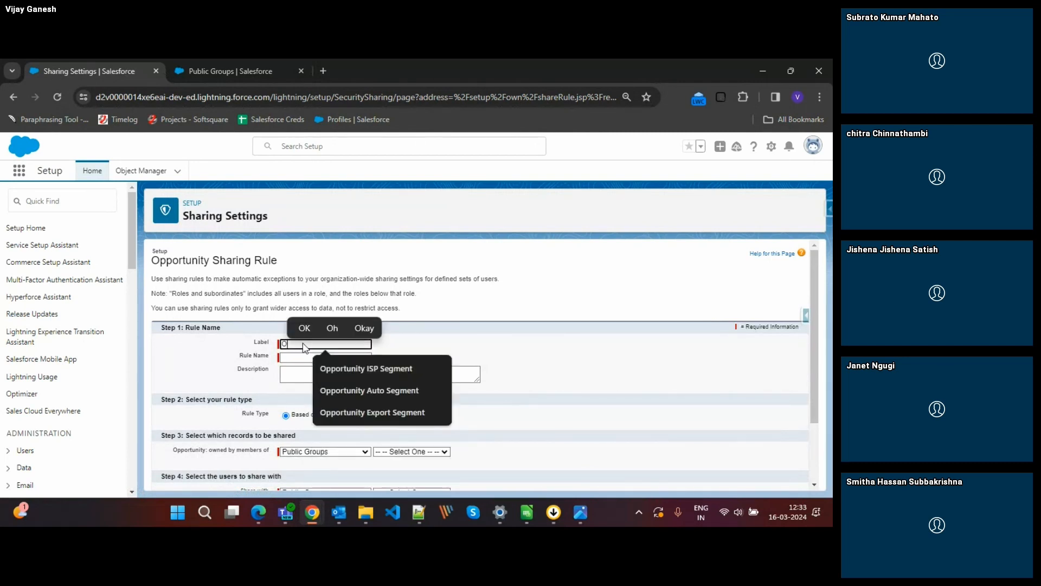
key("BackSpace")
type("Quot")
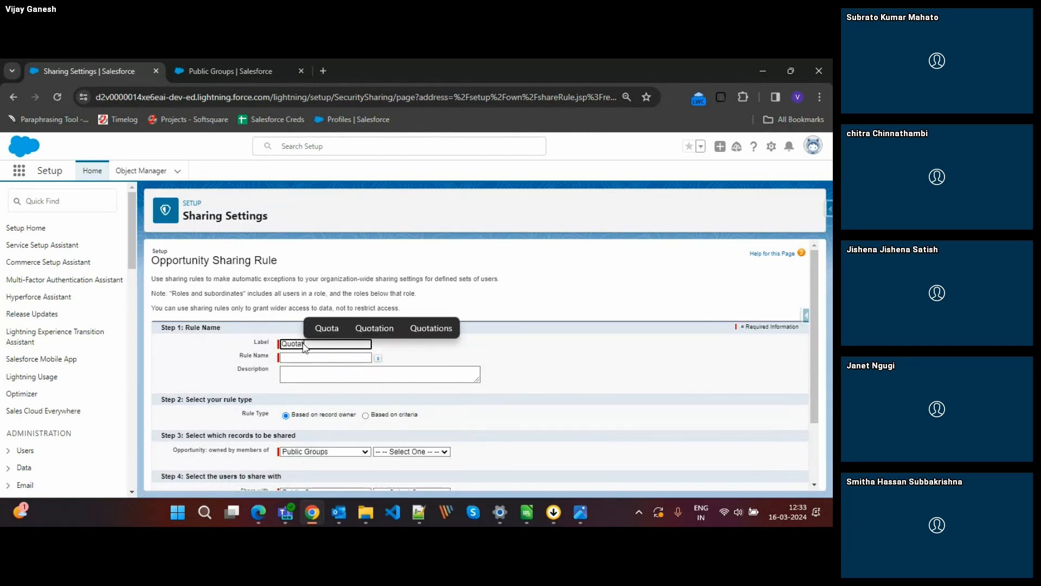
type("a")
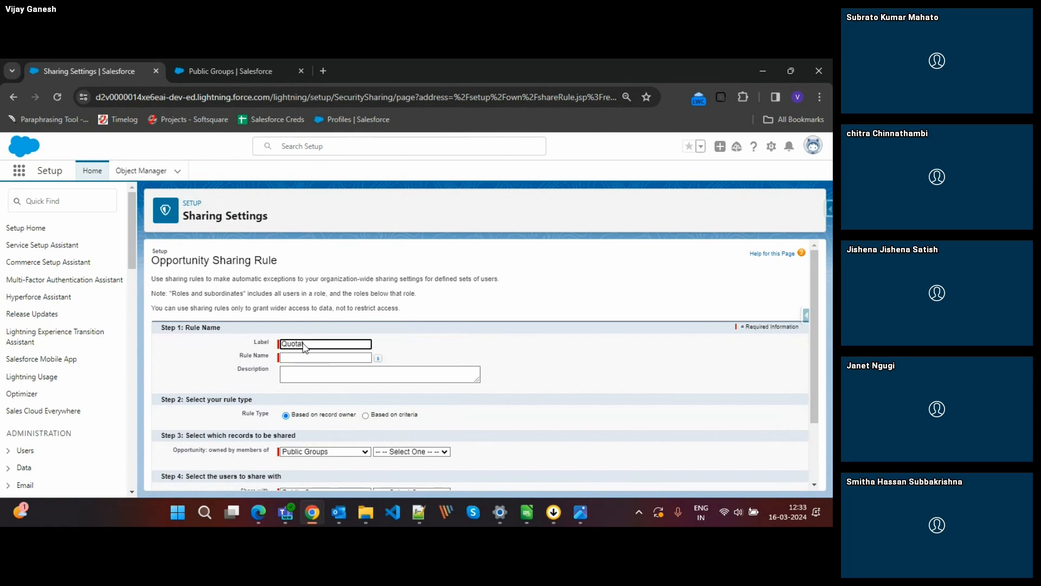
type("ttion Shari")
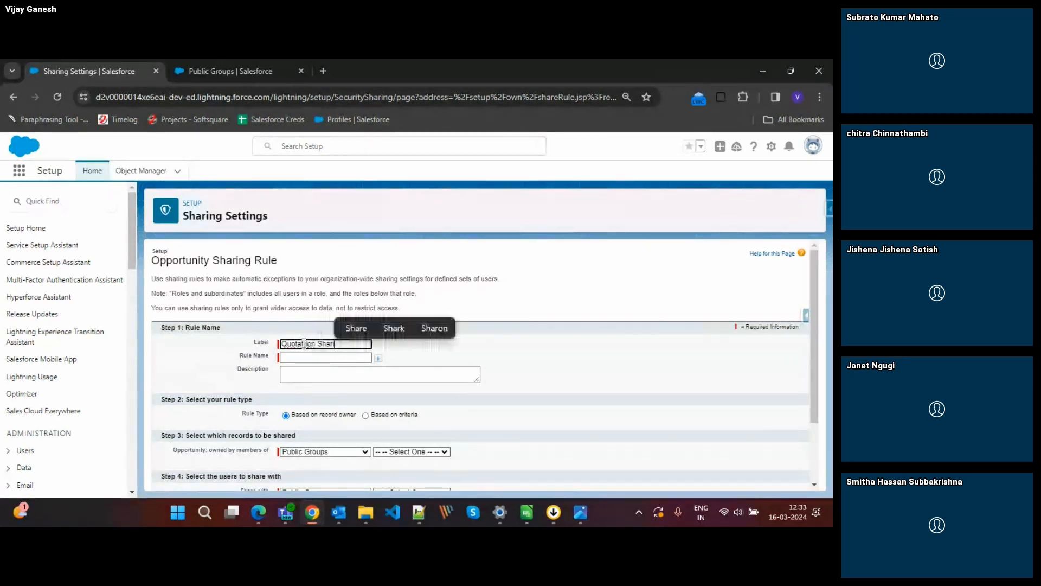
type("ng")
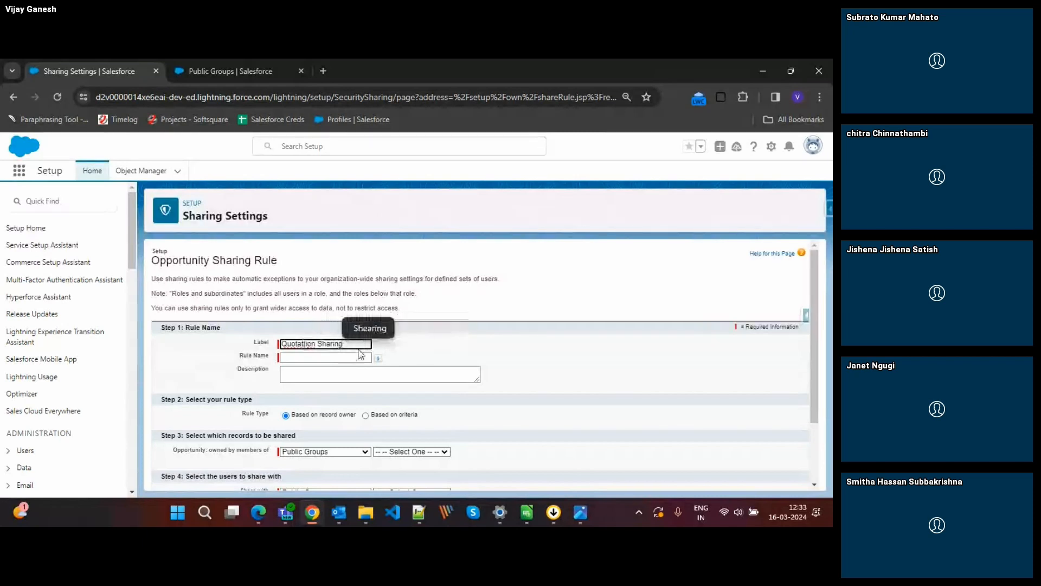
left_click(361, 356)
left_click(365, 415)
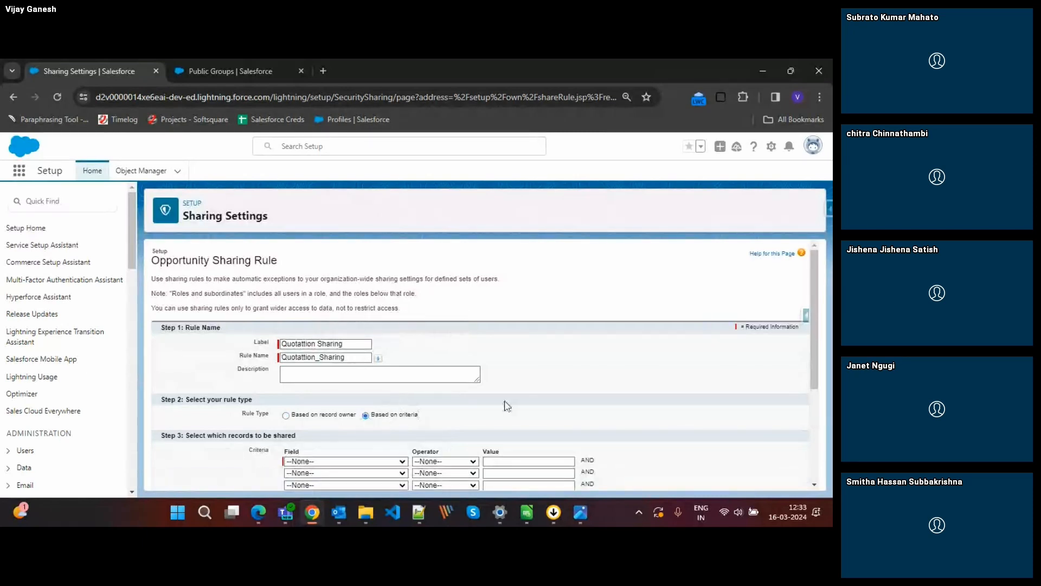
Set the rule's first criterion to Stage equals Perception Analysis, picking the value from the lookup.
scroll(504, 406, "down", 1)
scroll(504, 406, "down", 2)
left_click(332, 372)
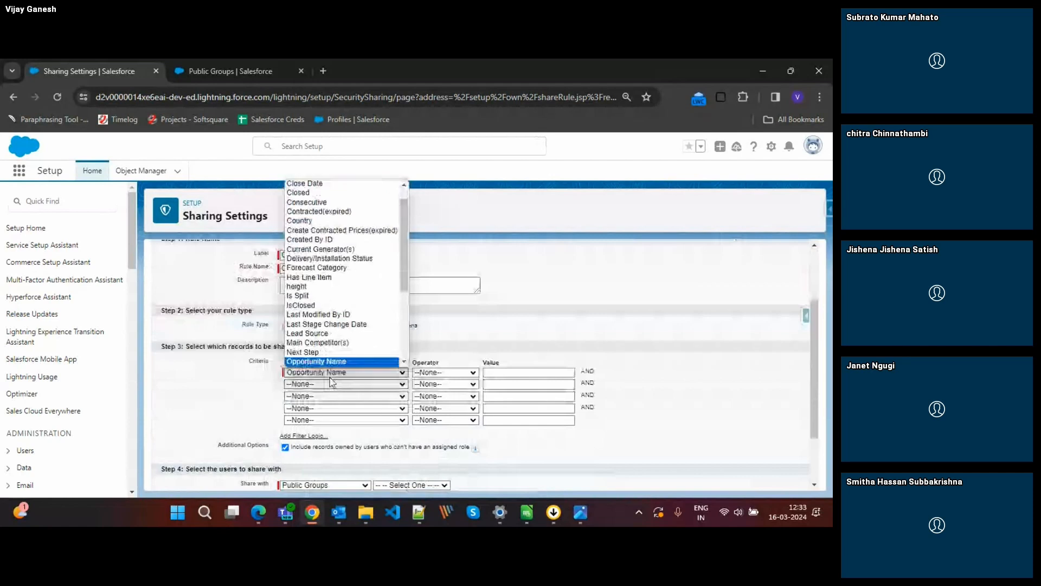
key("s")
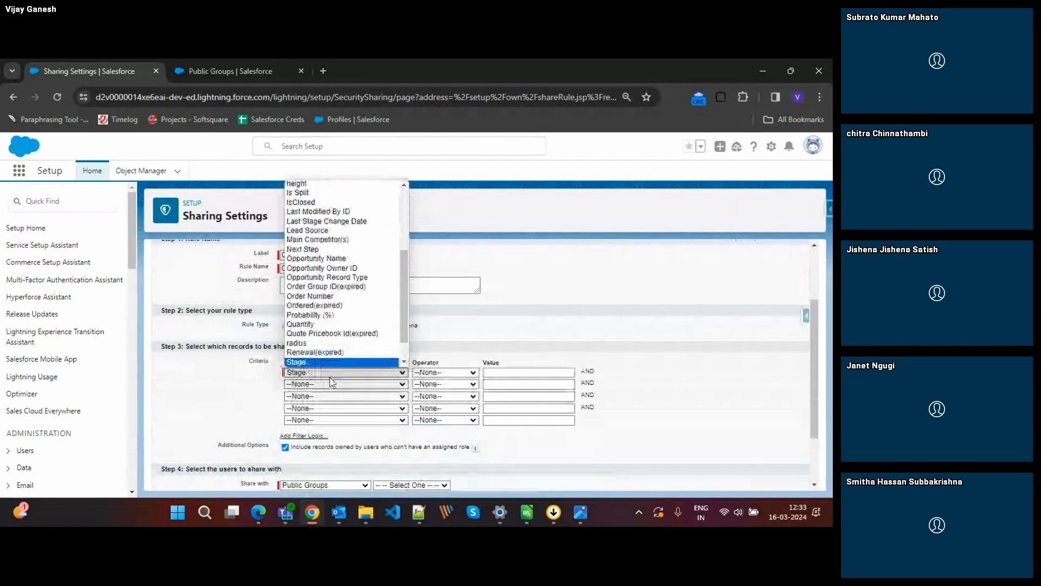
key("Return")
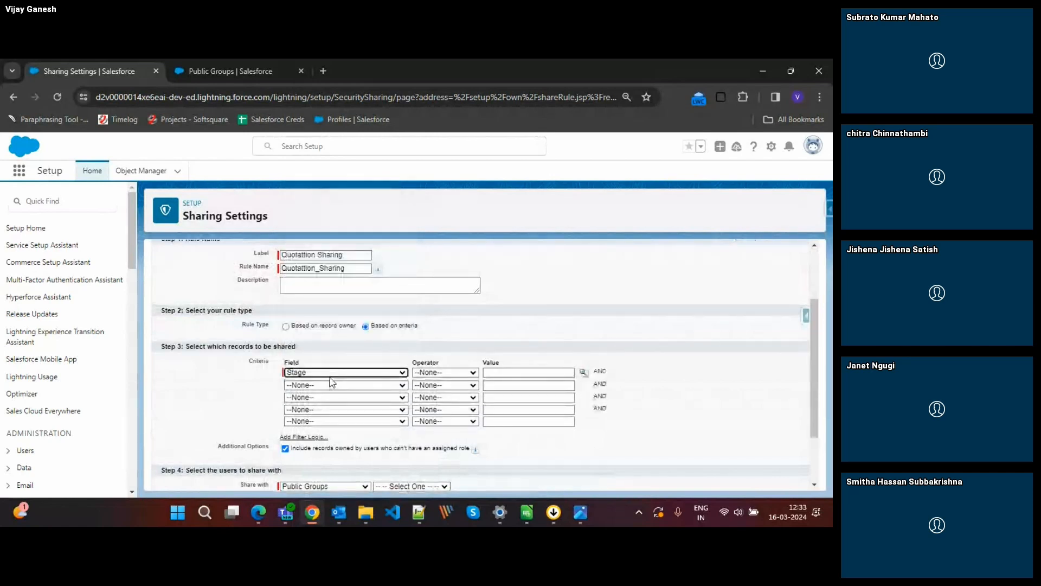
left_click(442, 374)
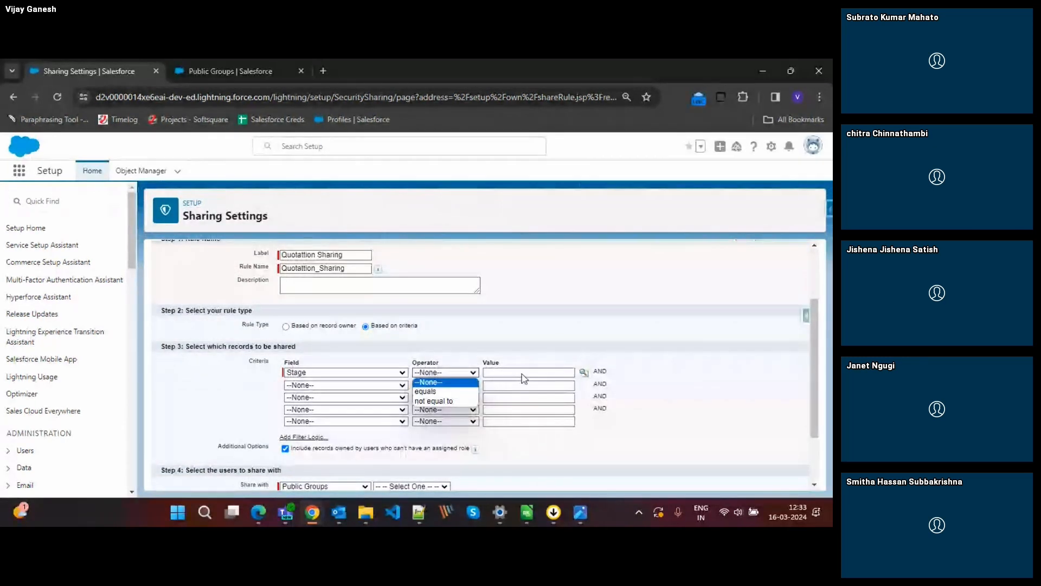
left_click(425, 398)
left_click(424, 397)
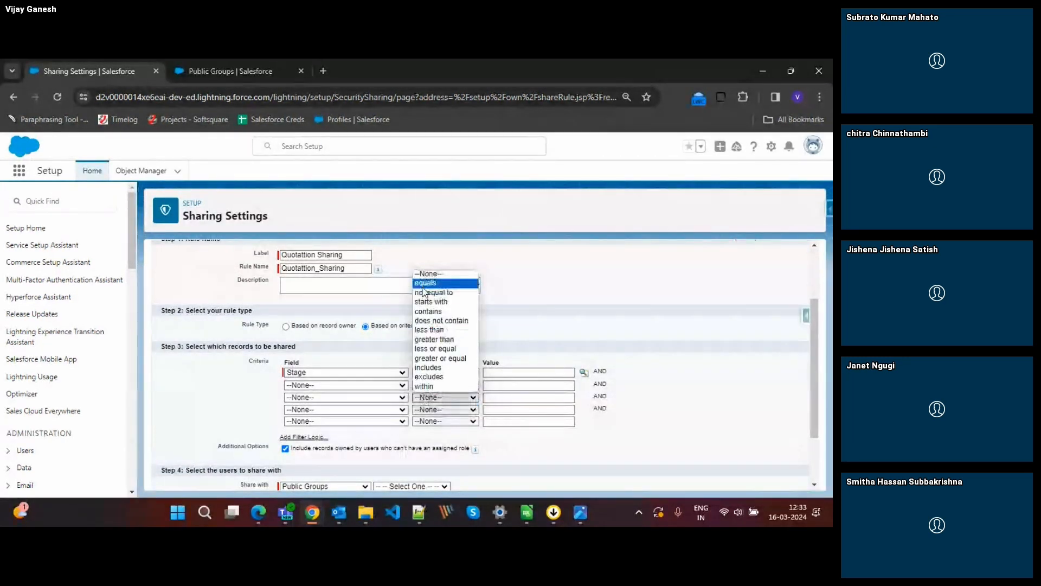
left_click(442, 277)
left_click(584, 373)
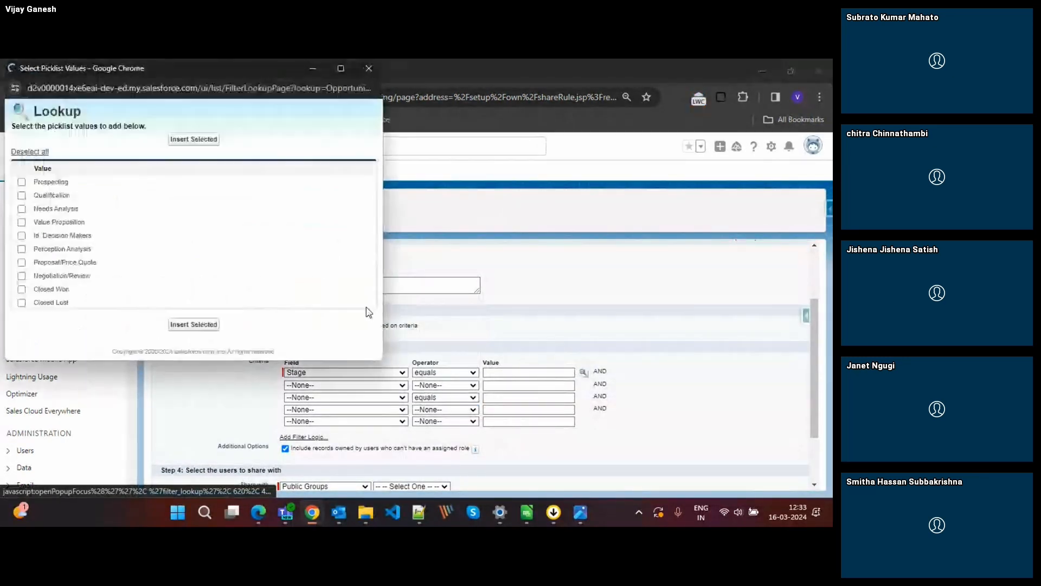
left_click(22, 249)
left_click(179, 327)
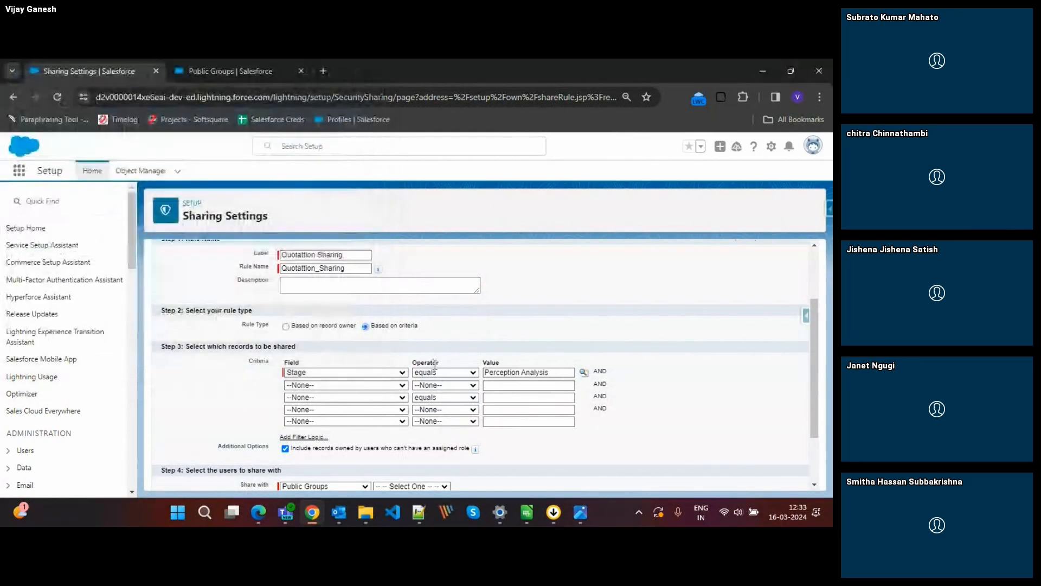
Share the matching records with the Quotation User public group and set the Opportunity access to Read/Write.
scroll(406, 423, "down", 1)
left_click(408, 412)
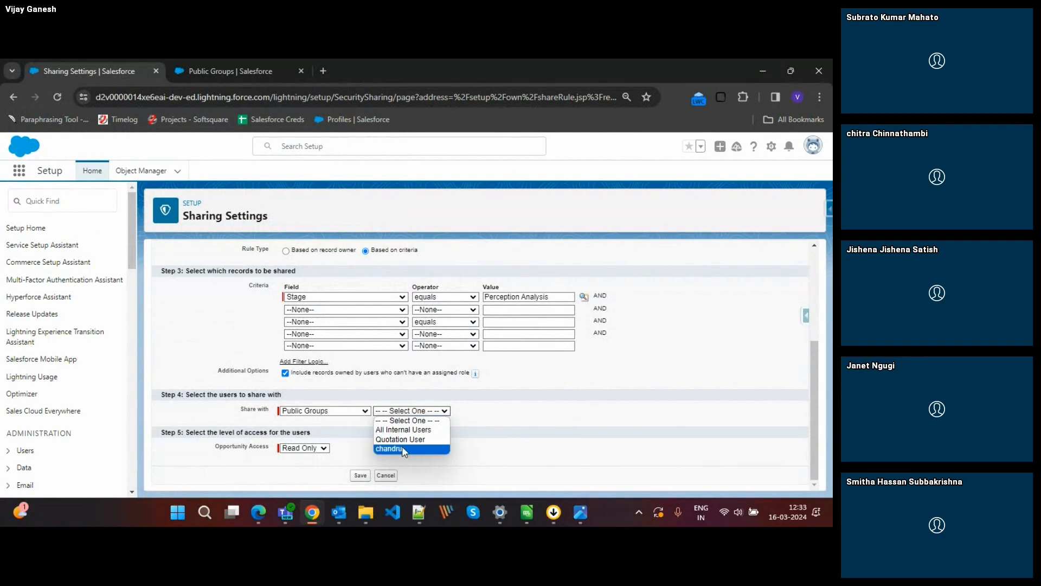
left_click(401, 439)
left_click(302, 449)
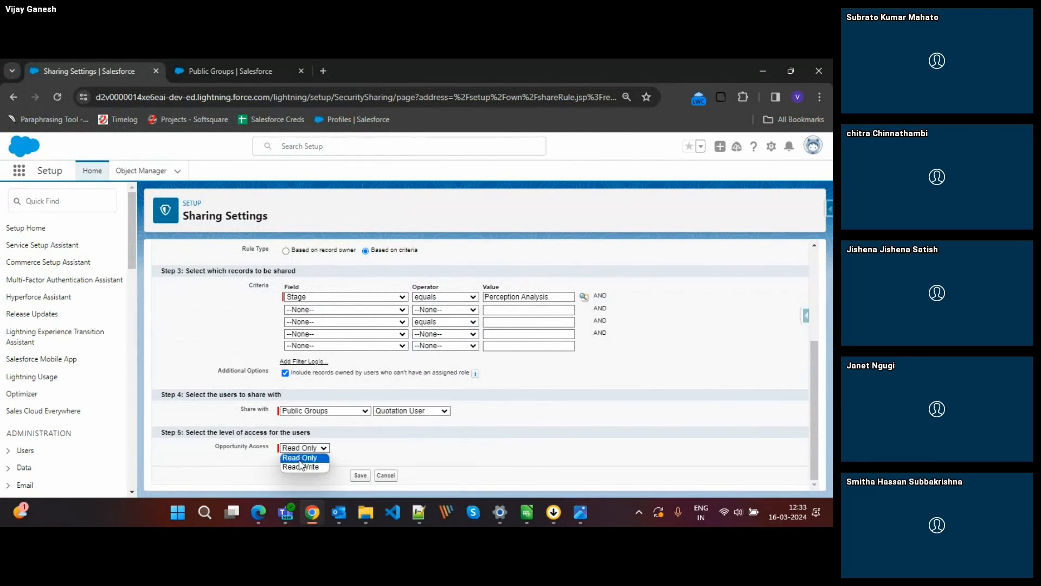
left_click(300, 467)
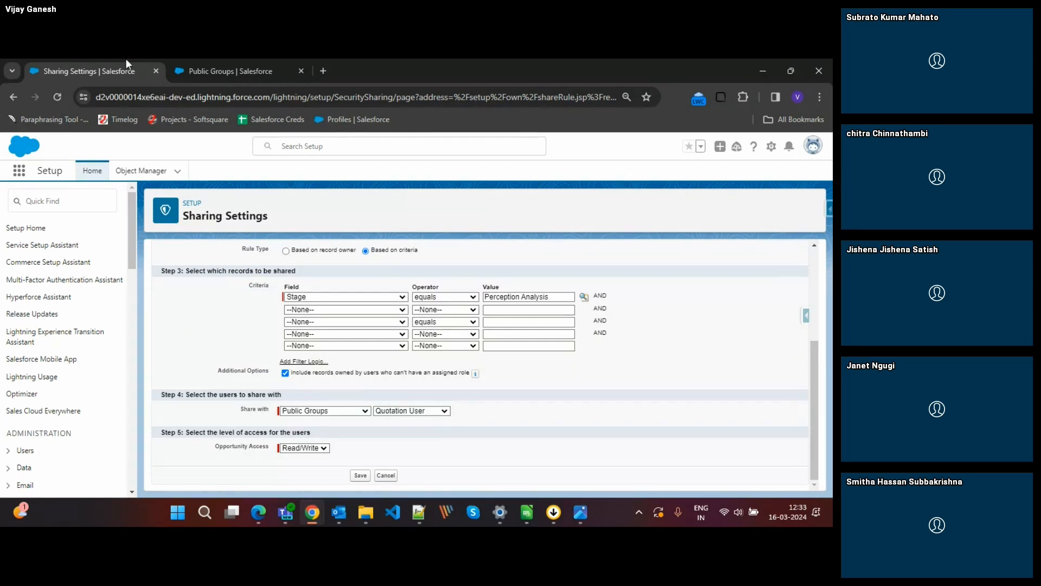
Open the Quotation User group in the Public Groups browser tab and return to the Opportunity sharing rule.
left_click(215, 69)
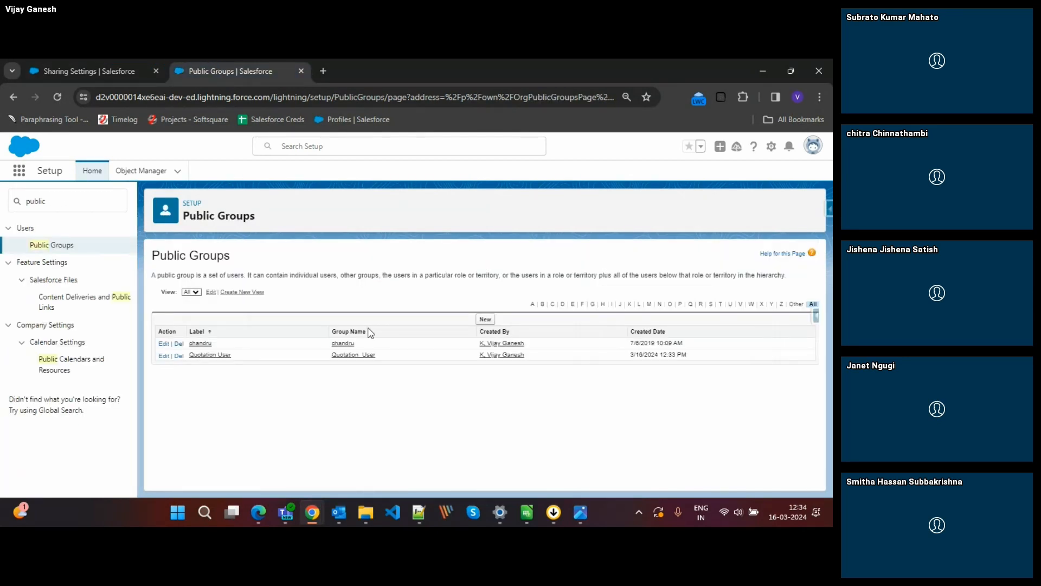
left_click(219, 355)
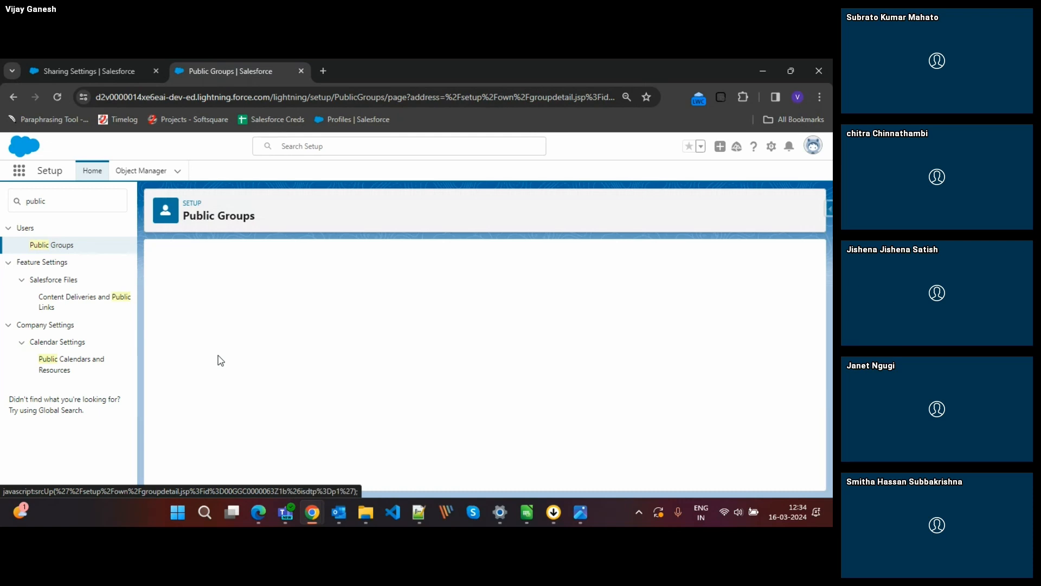
left_click_drag(89, 60, 225, 74)
Save the sharing rule, accept the background sharing recalculation and check the Opportunity sharing rules list.
left_click(360, 475)
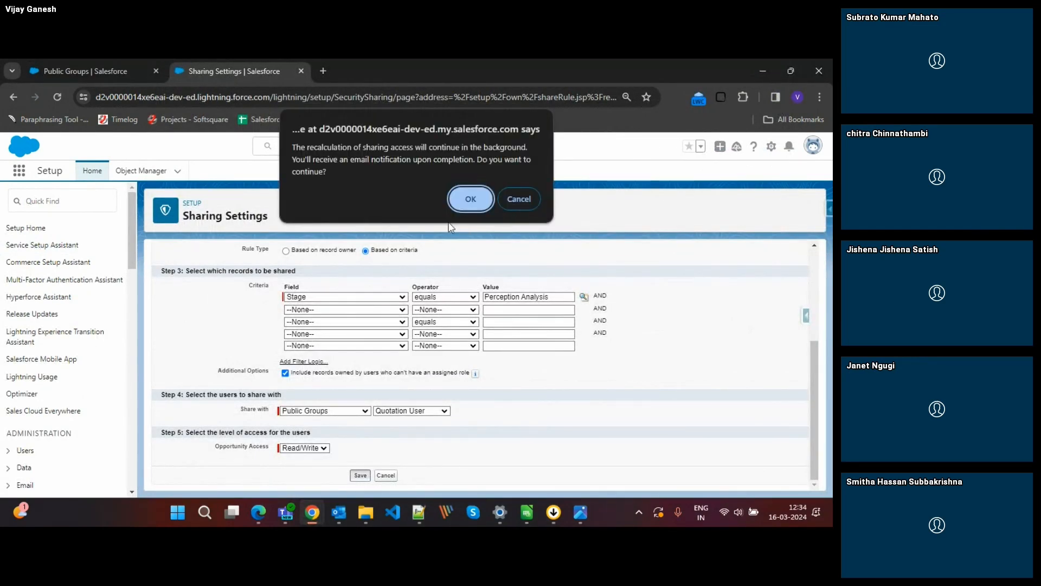
left_click(457, 197)
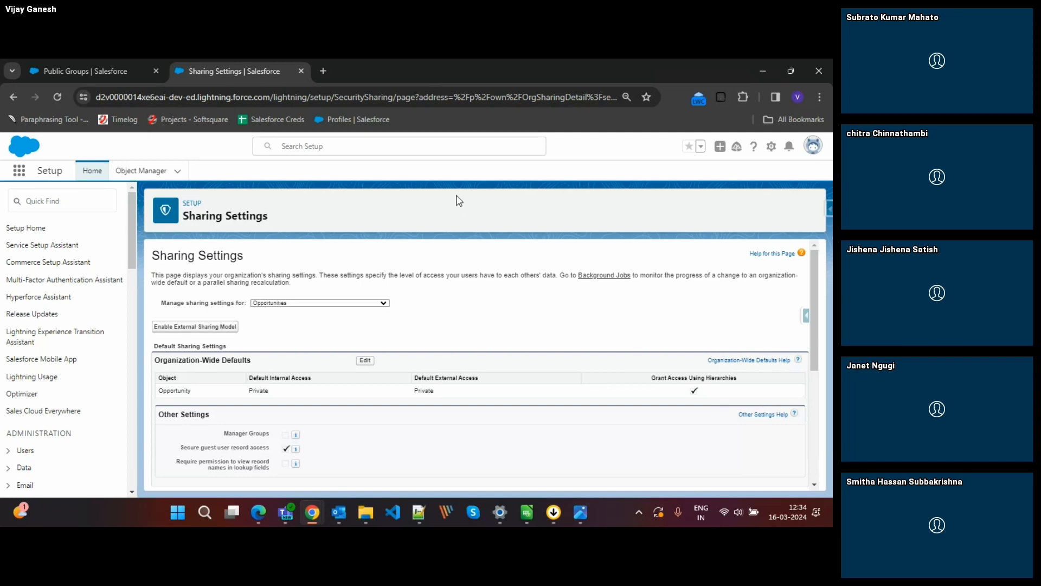
scroll(514, 301, "down", 4)
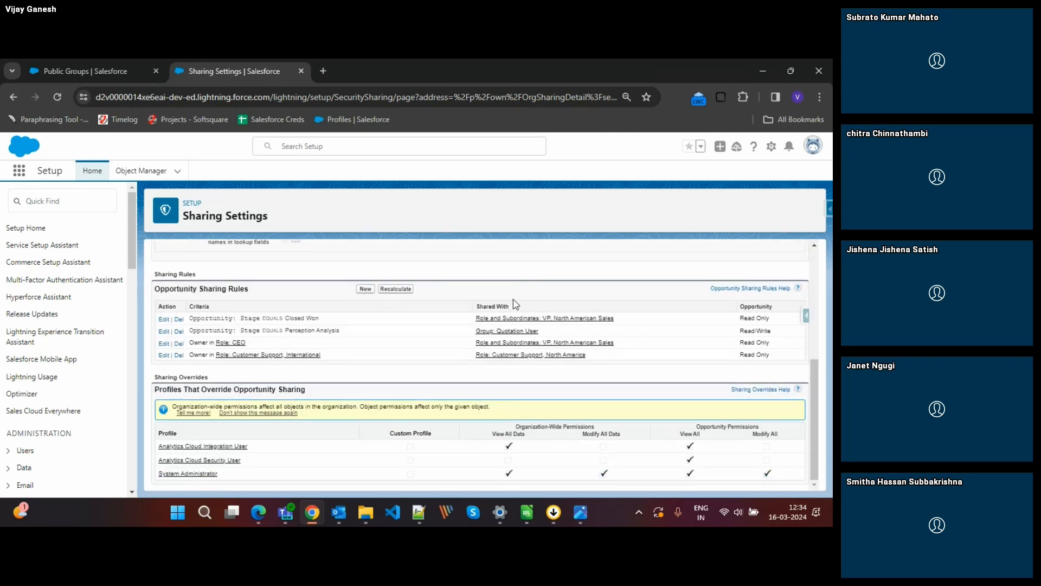
scroll(513, 301, "up", 6)
Review the Quotation User group's members alongside the Opportunity sharing rules in Sharing Settings.
left_click(61, 71)
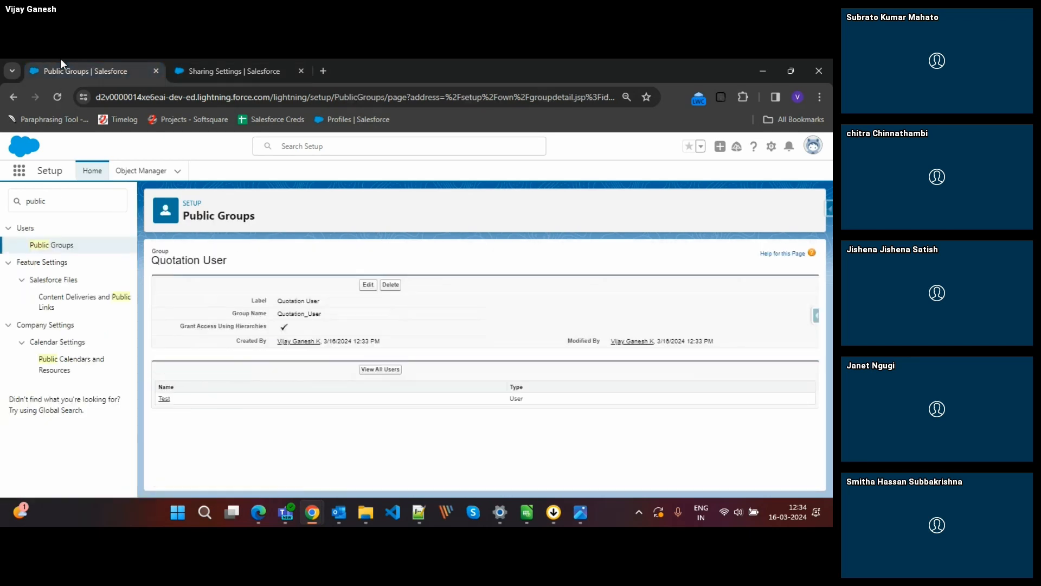
left_click(245, 74)
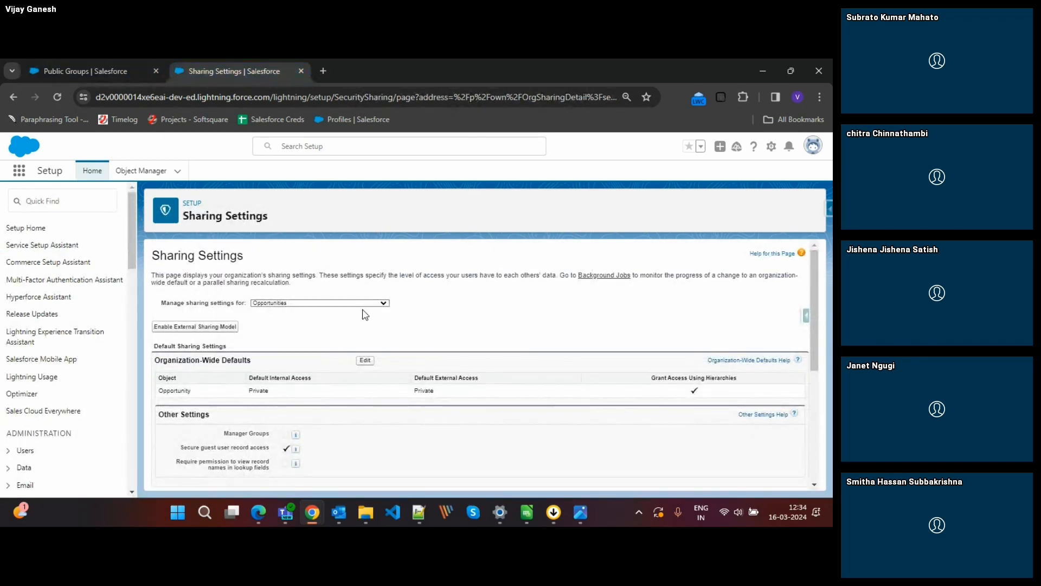
triple_click(508, 278)
left_click(508, 278)
scroll(514, 368, "down", 1)
scroll(517, 369, "down", 3)
scroll(540, 442, "up", 5)
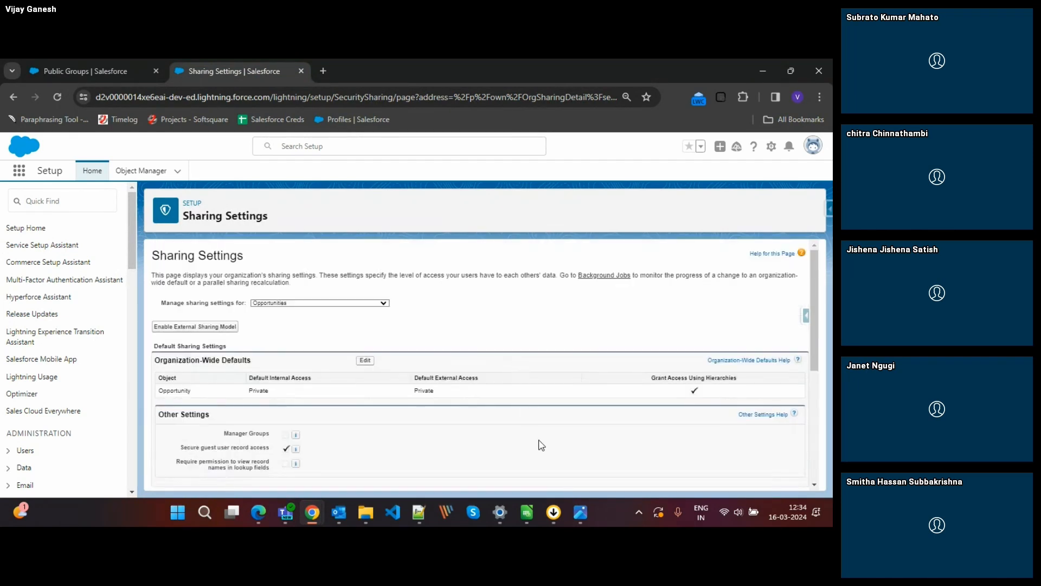
In the Public Groups browser tab, open the All Opportunities list and view the Burlington Textiles Weaving Plant Generator record's owner.
left_click(97, 68)
left_click(19, 172)
type("opp")
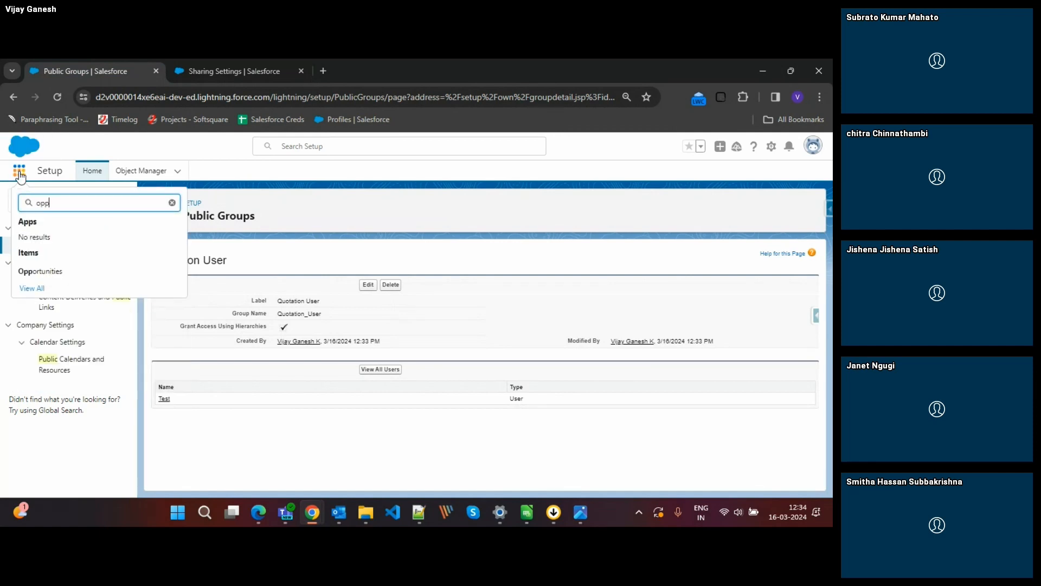
left_click(44, 271)
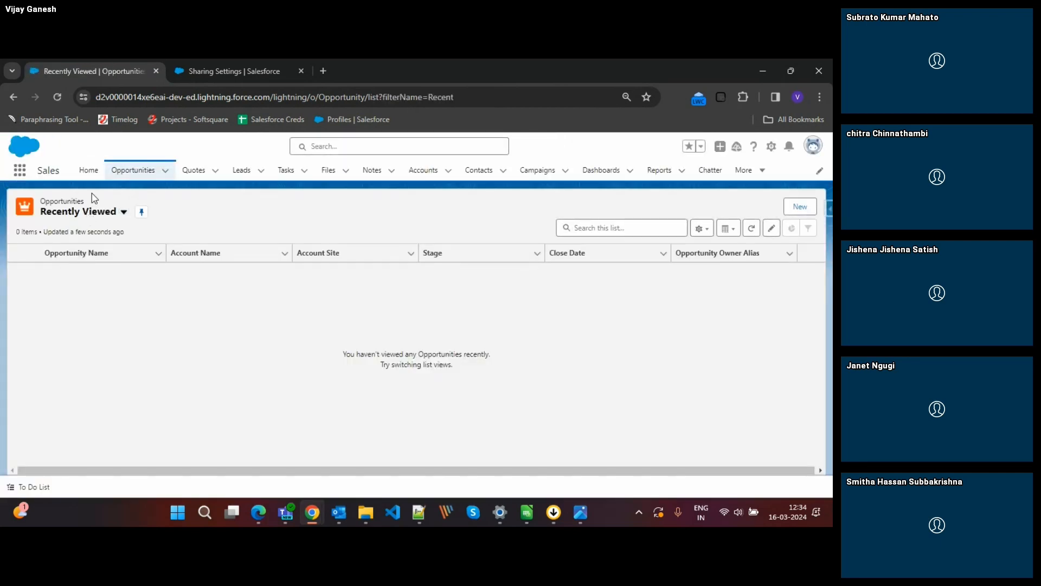
left_click(92, 214)
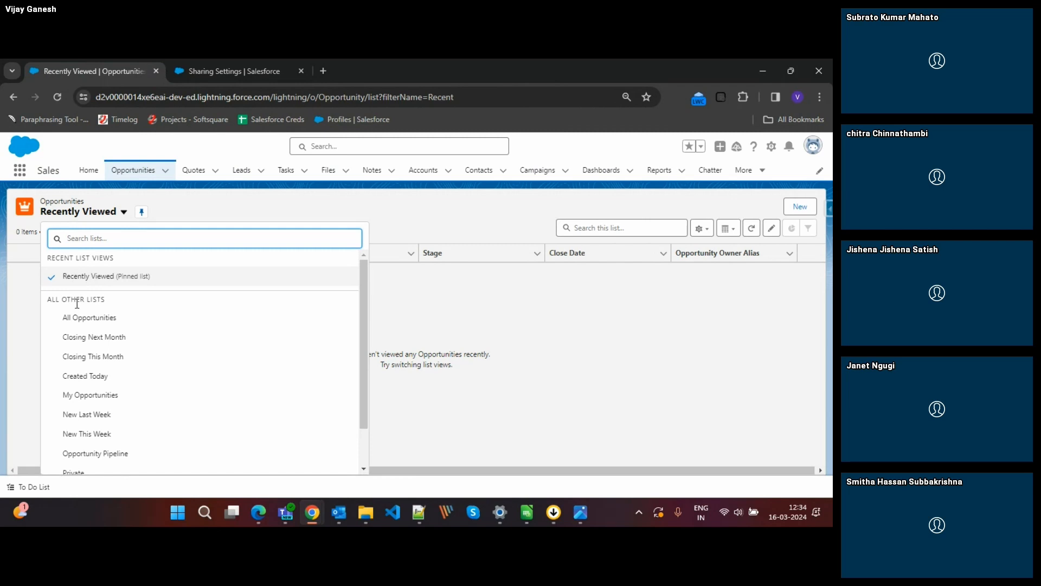
left_click(77, 322)
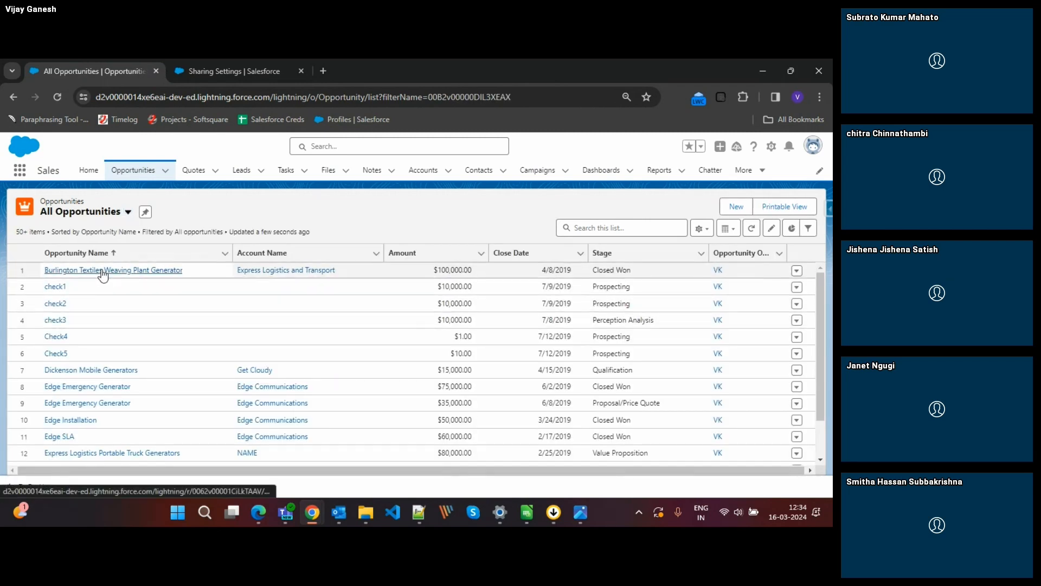
left_click(103, 274)
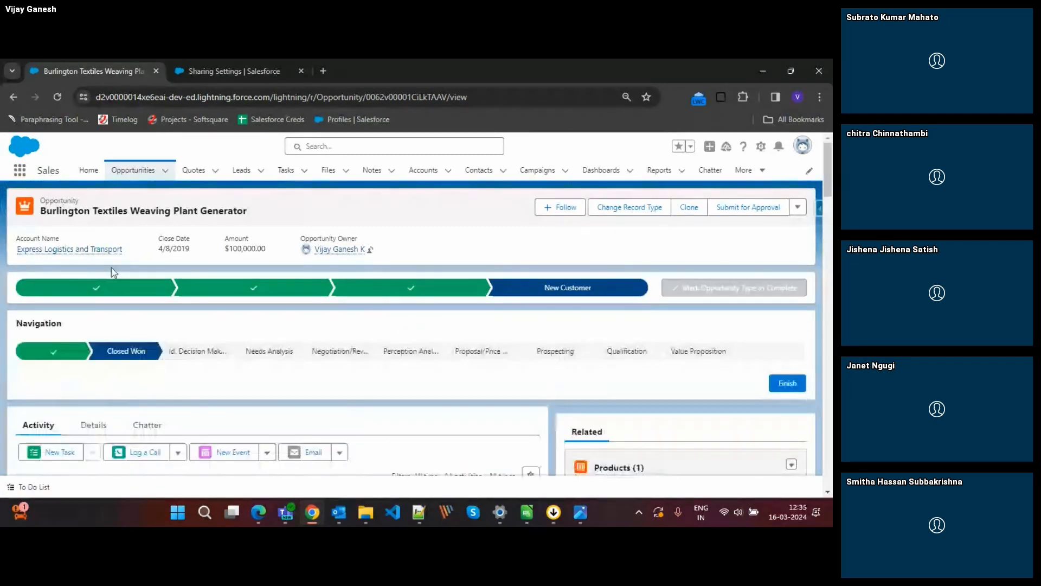
mouse_move(363, 251)
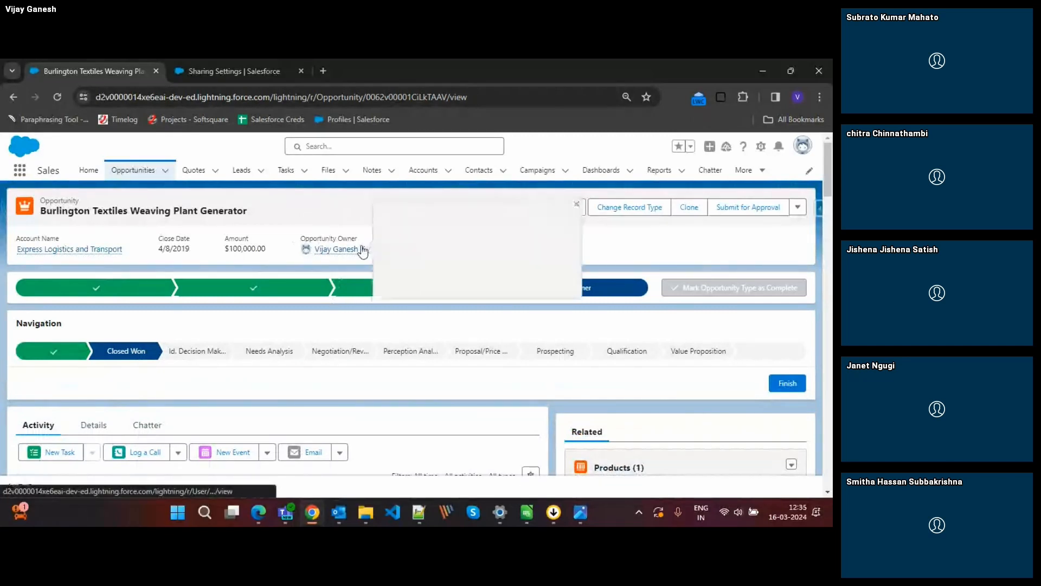
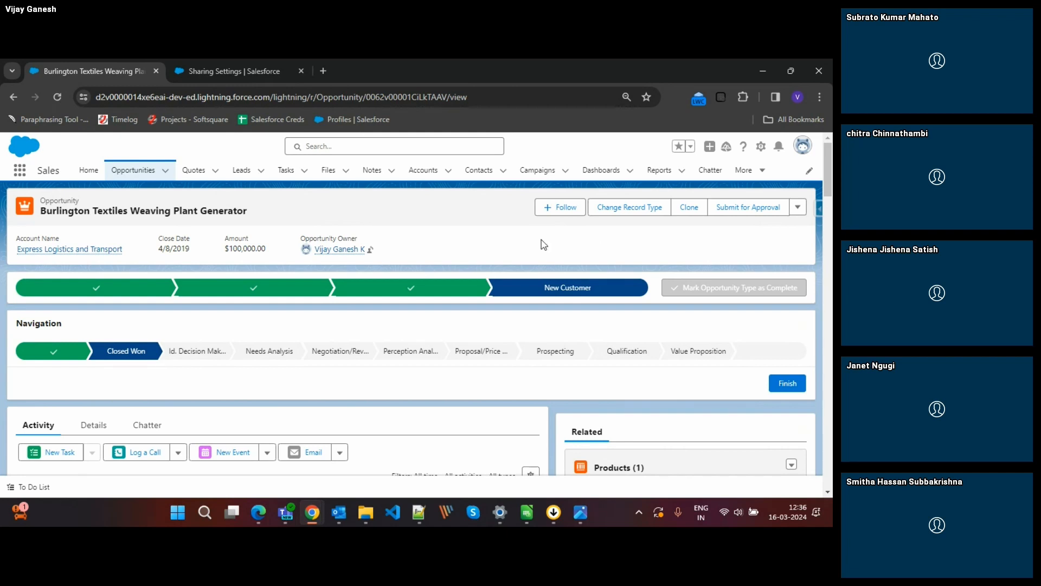
Open the Burlington Textiles Weaving Plant Generator opportunity's Share dialog and review the recipient types, keeping User as the search type.
left_click(802, 210)
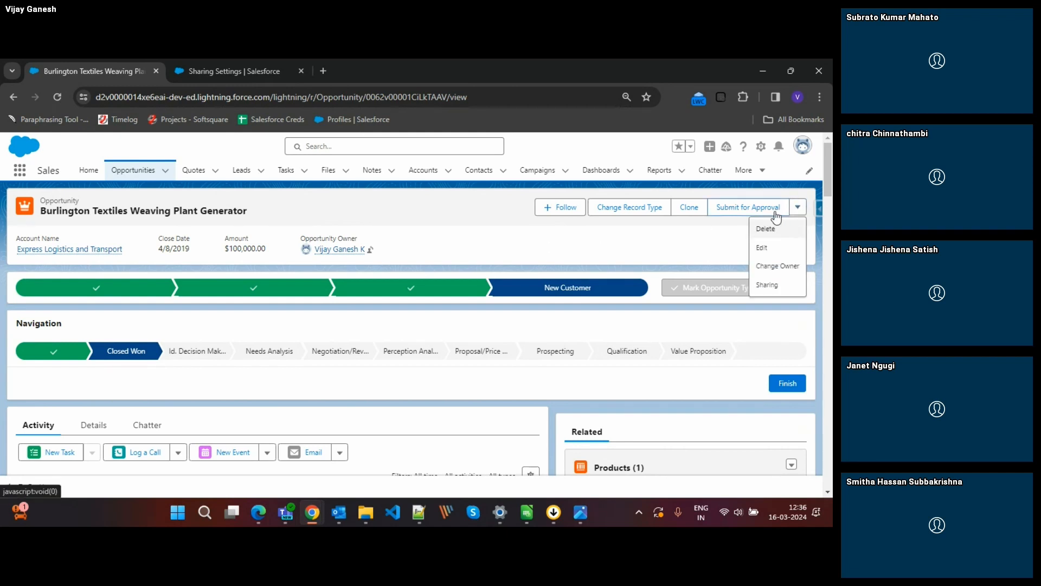
left_click(688, 248)
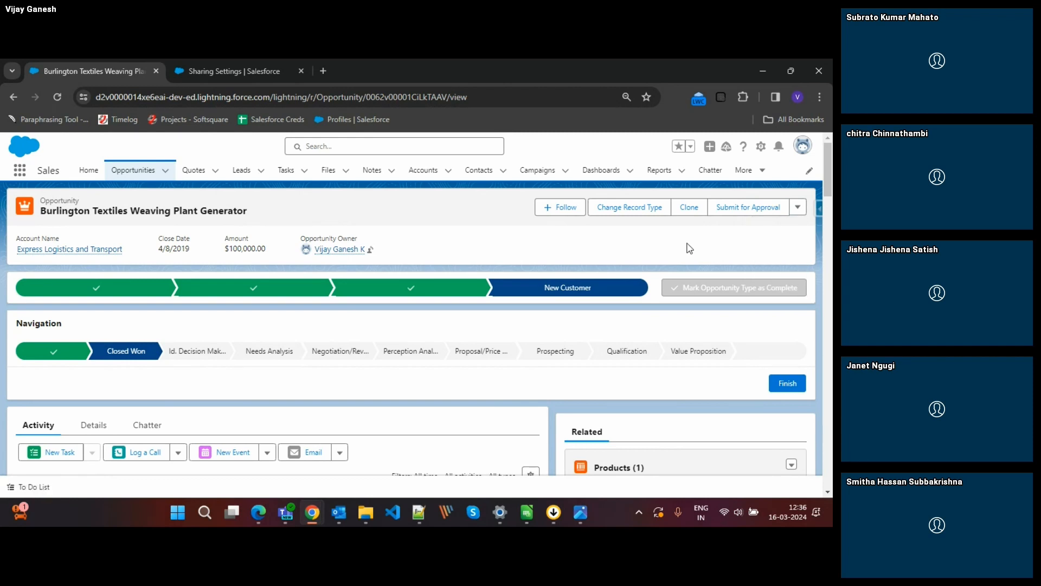
left_click(798, 208)
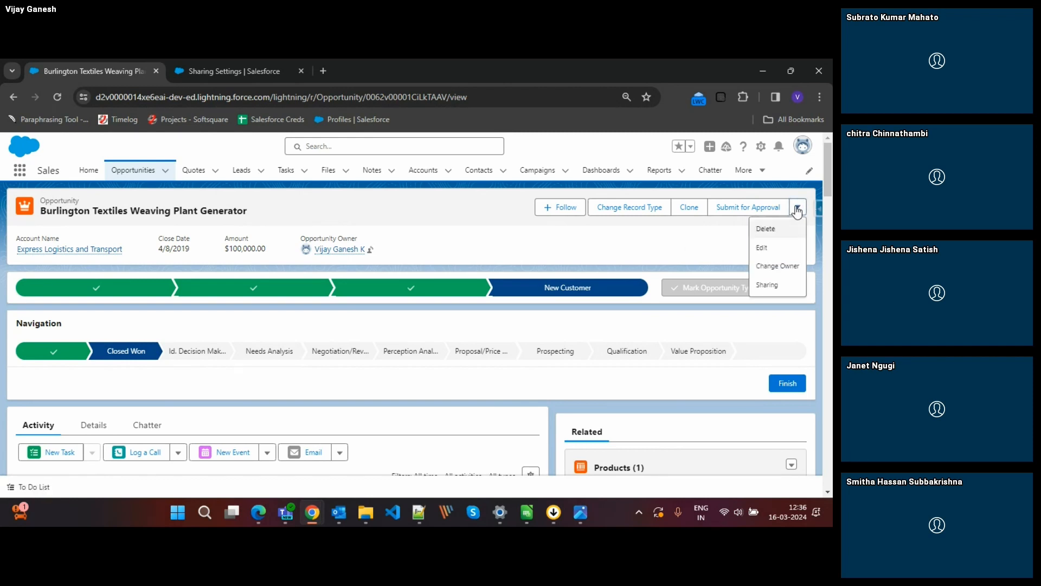
left_click(766, 288)
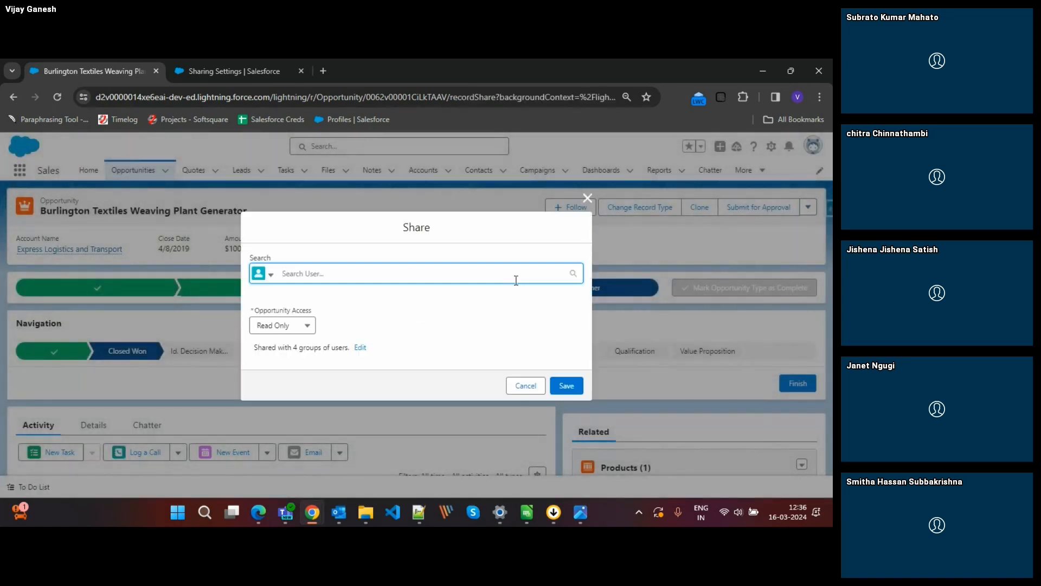
left_click(271, 277)
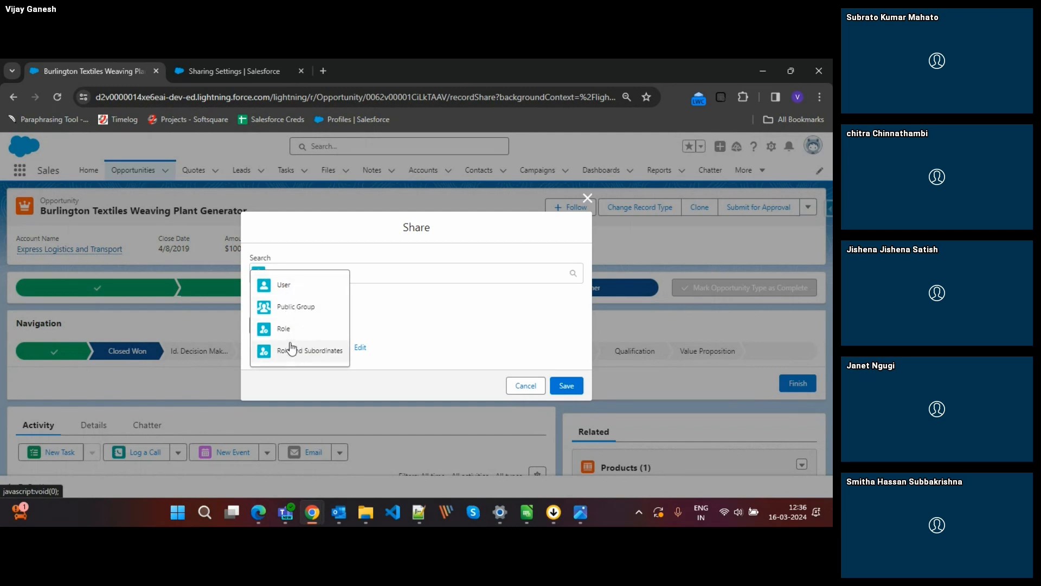
left_click(289, 287)
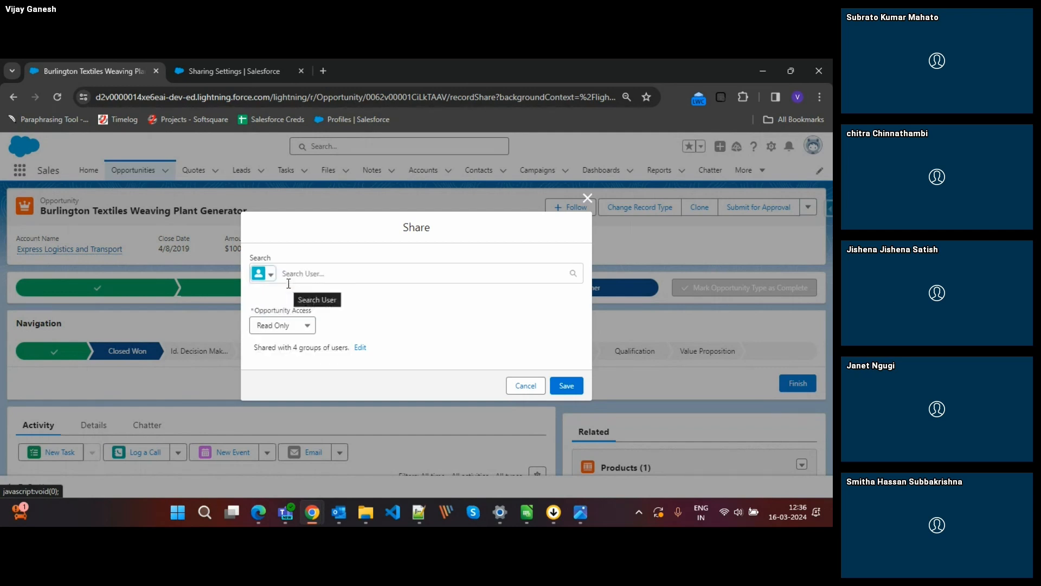
left_click(307, 274)
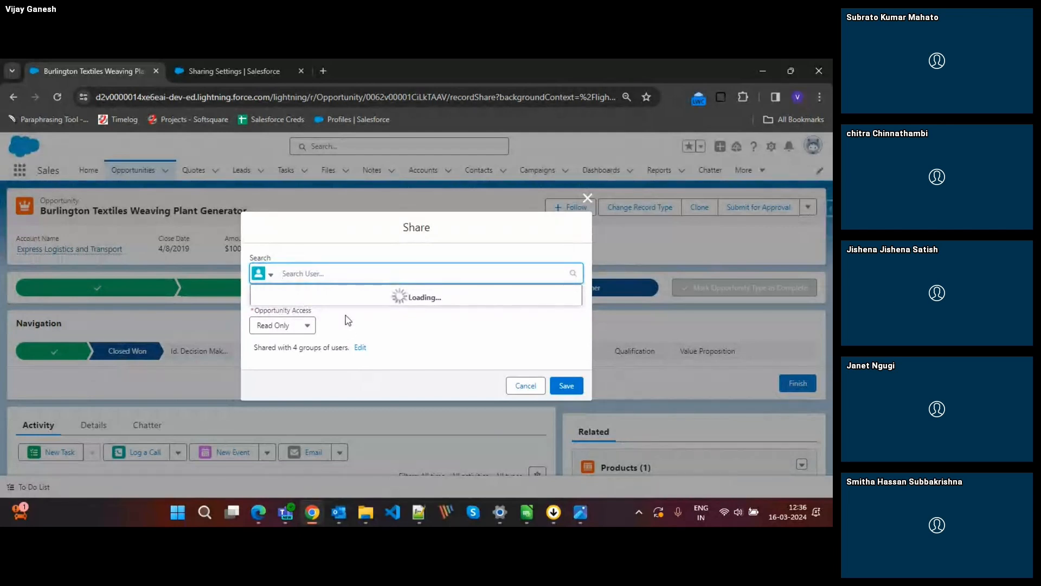
Expand the list of groups the opportunity is shared with and examine each entry's type and Opportunity access.
left_click(360, 349)
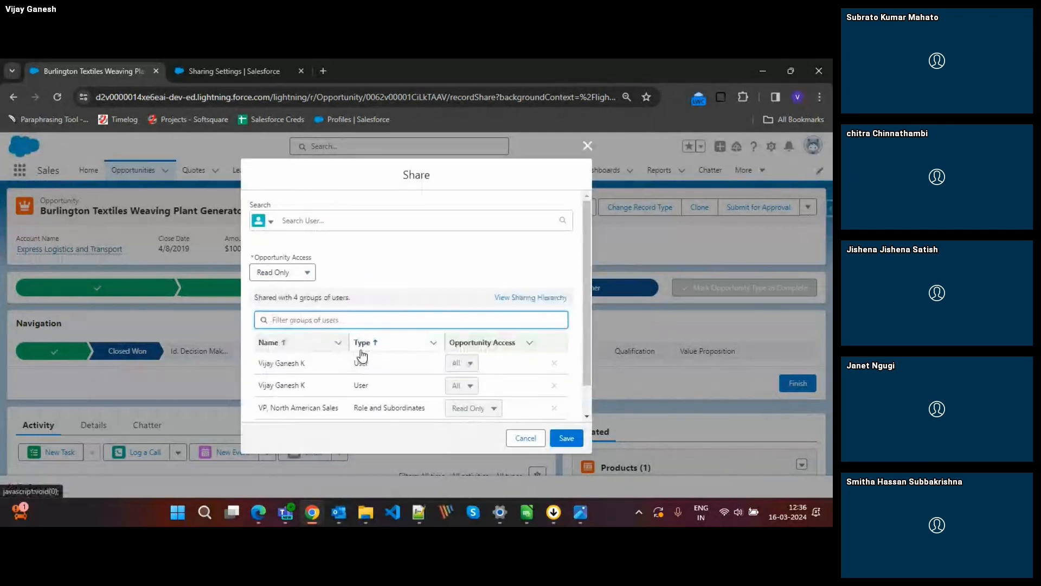
scroll(414, 356, "down", 1)
scroll(391, 336, "up", 1)
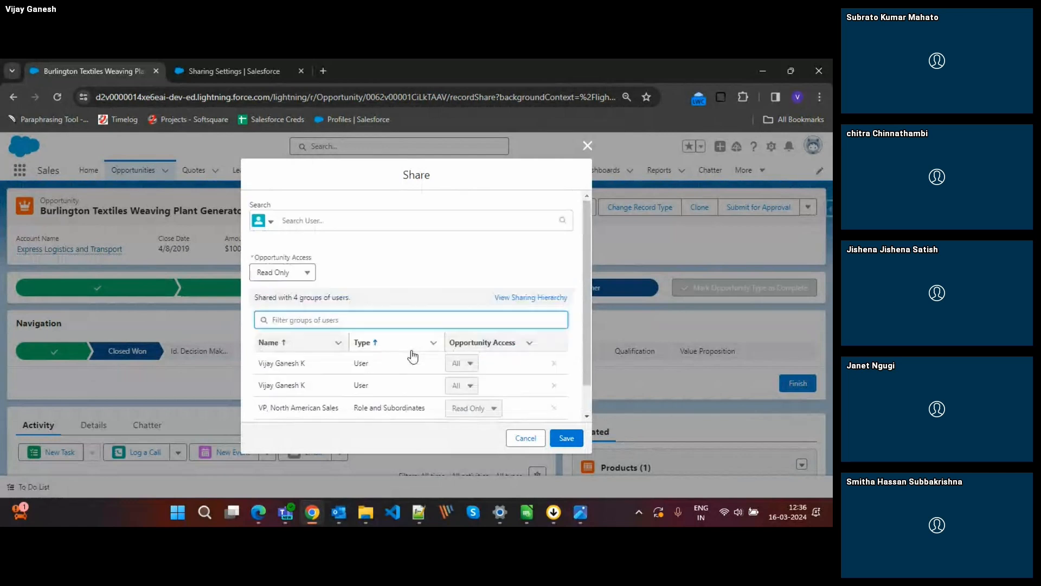
scroll(395, 325, "down", 1)
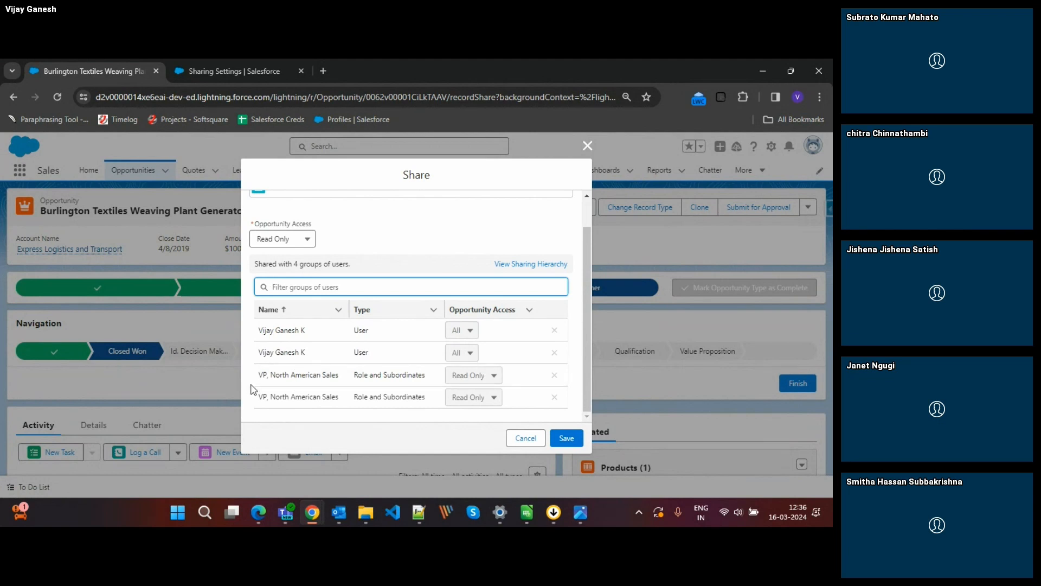
scroll(359, 379, "up", 1)
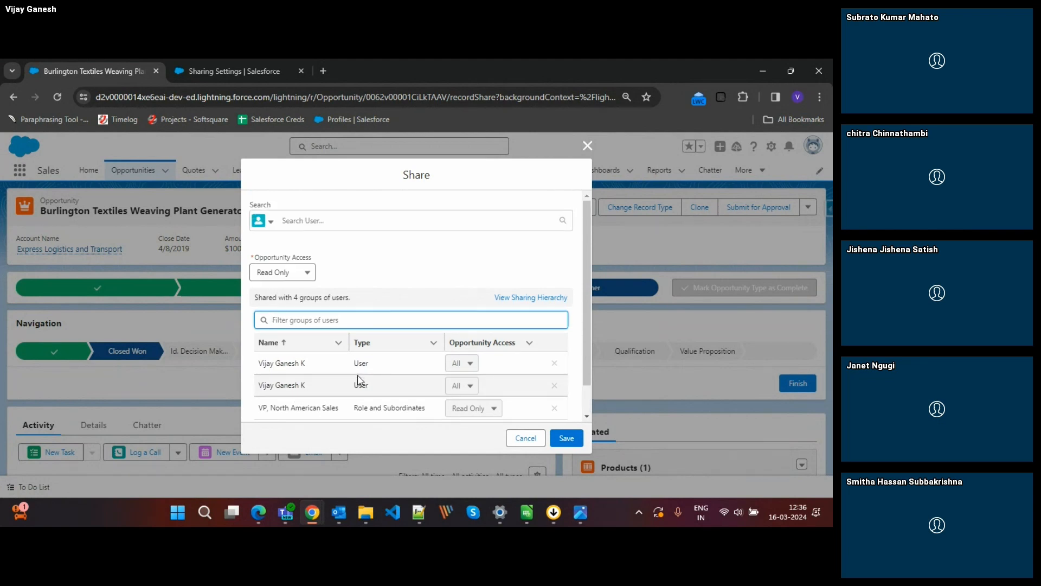
Compare the Opportunity sharing rules in the Sharing Settings browser tab, including the CEO role's users, with the record's Share list.
left_click(220, 70)
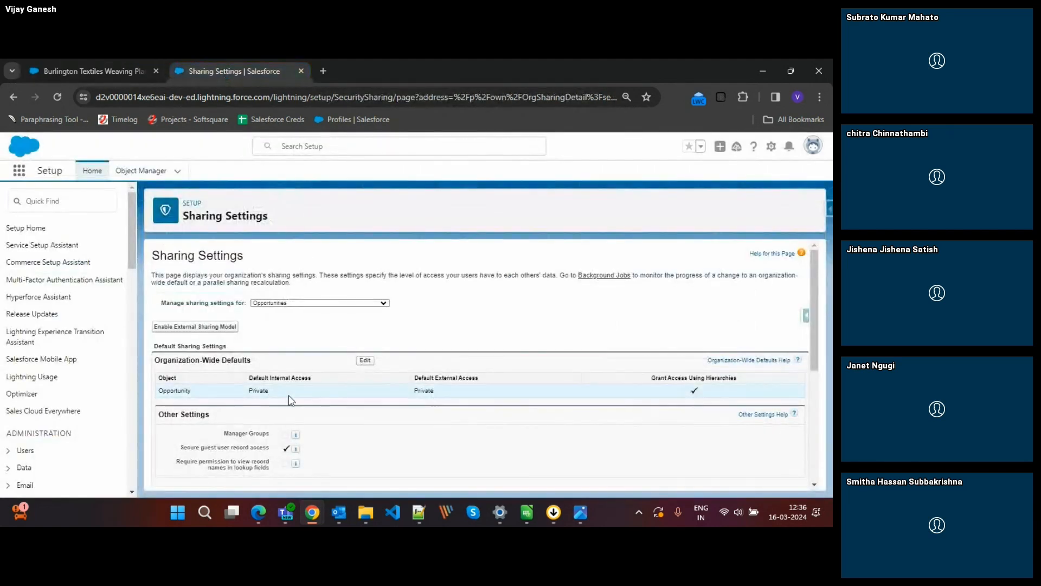
scroll(291, 400, "down", 4)
scroll(391, 414, "up", 1)
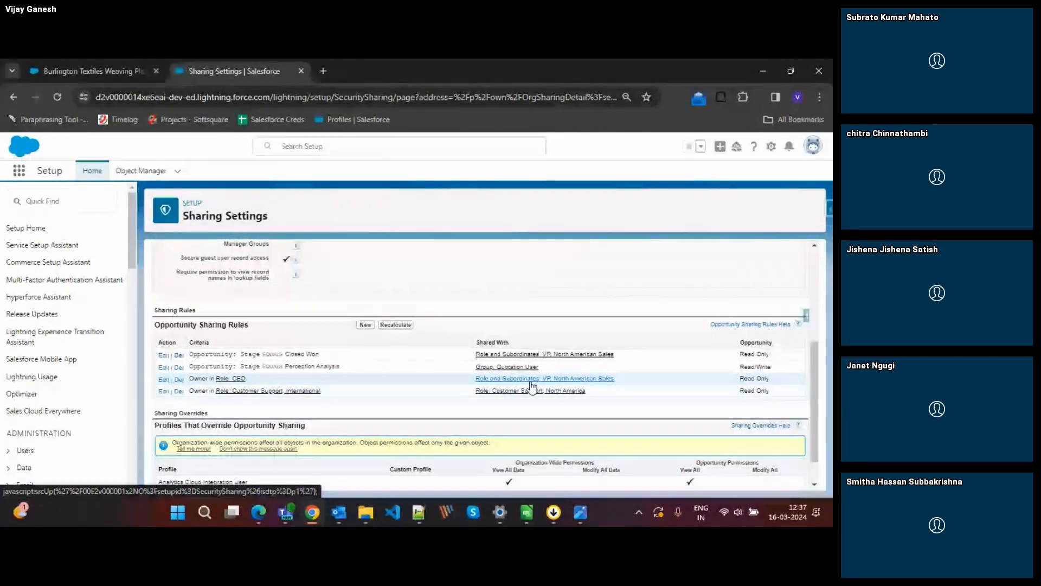
left_click(217, 380)
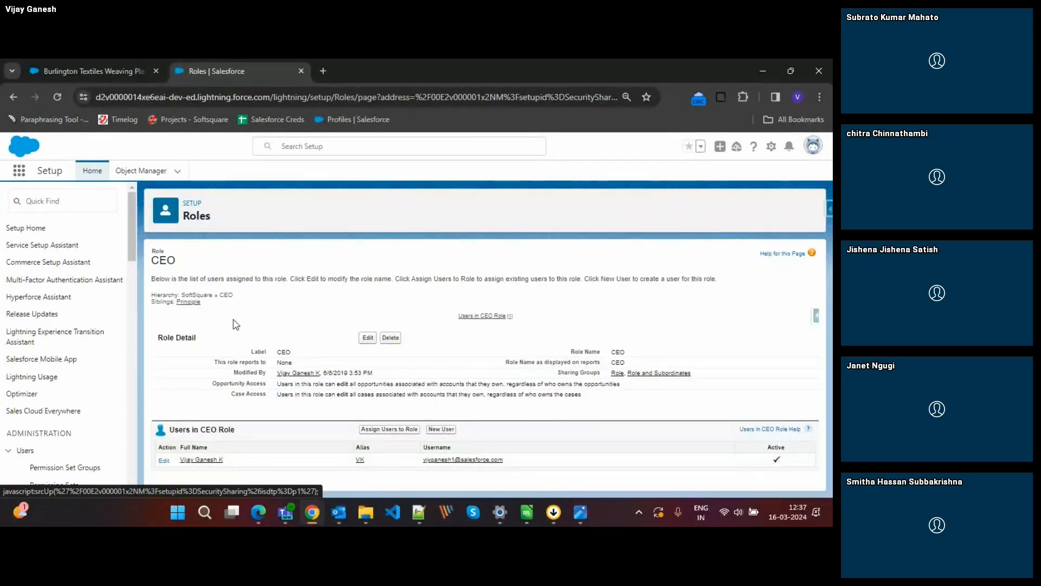
left_click(14, 96)
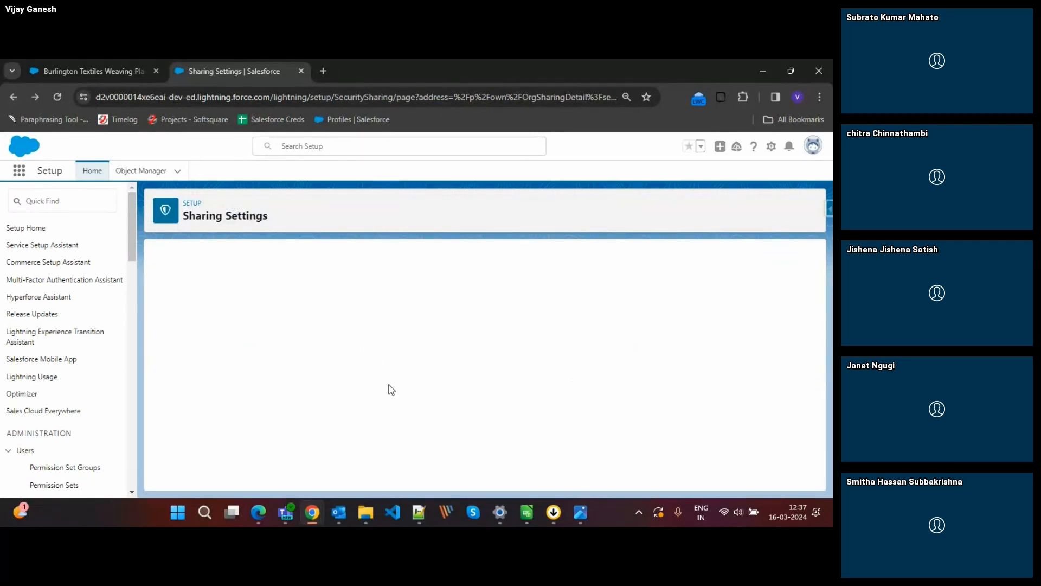
left_click(95, 69)
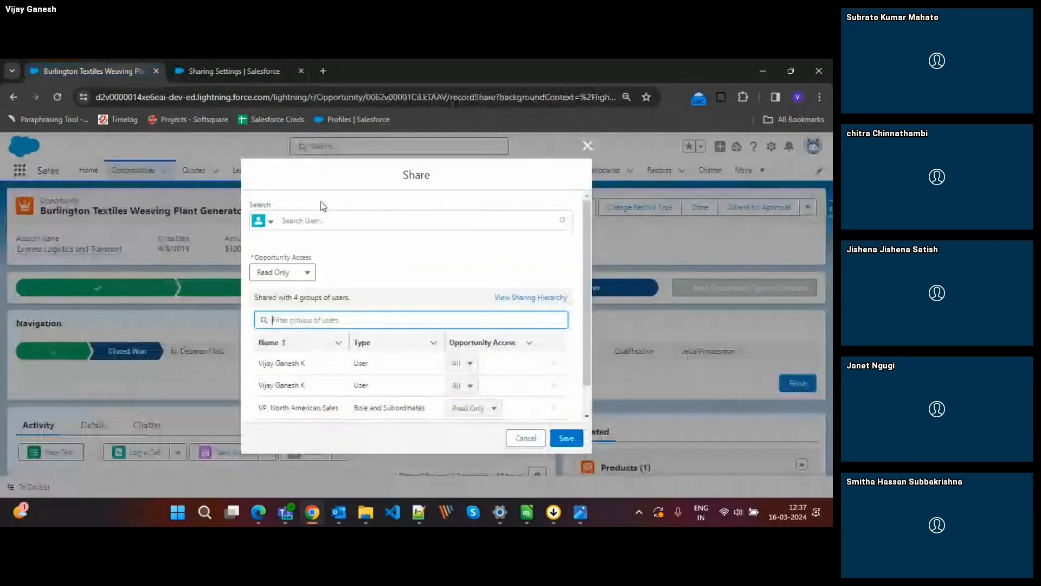
scroll(404, 356, "down", 1)
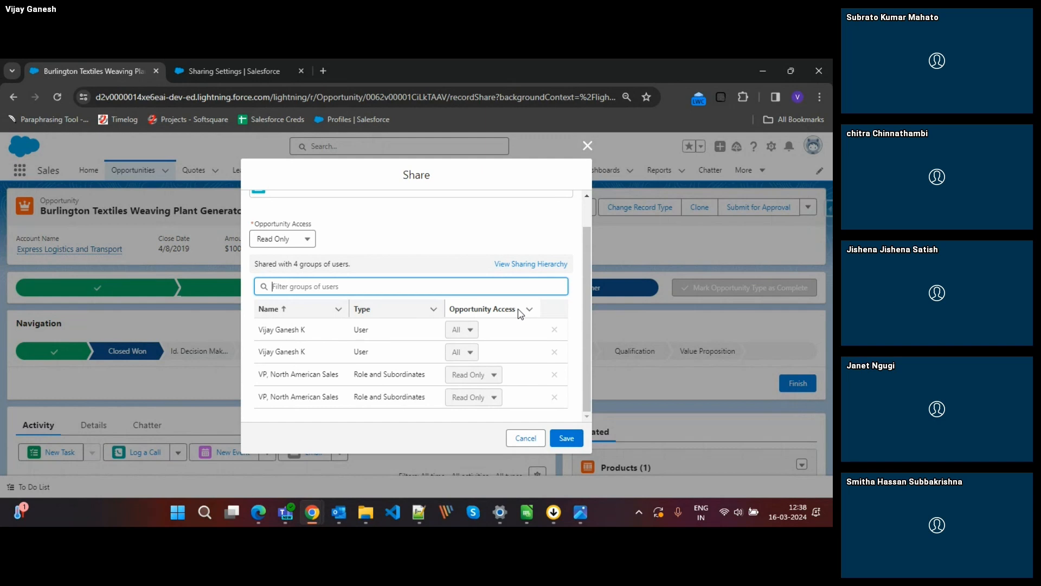
scroll(431, 323, "up", 1)
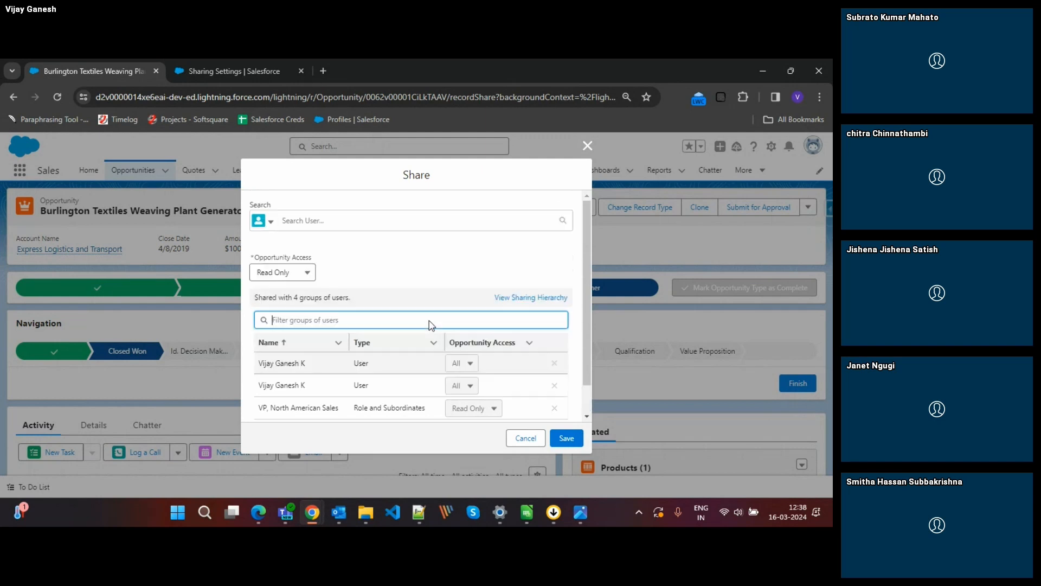
Manually share the opportunity with the Test user, granting Read/Write access, and save the share.
left_click(315, 228)
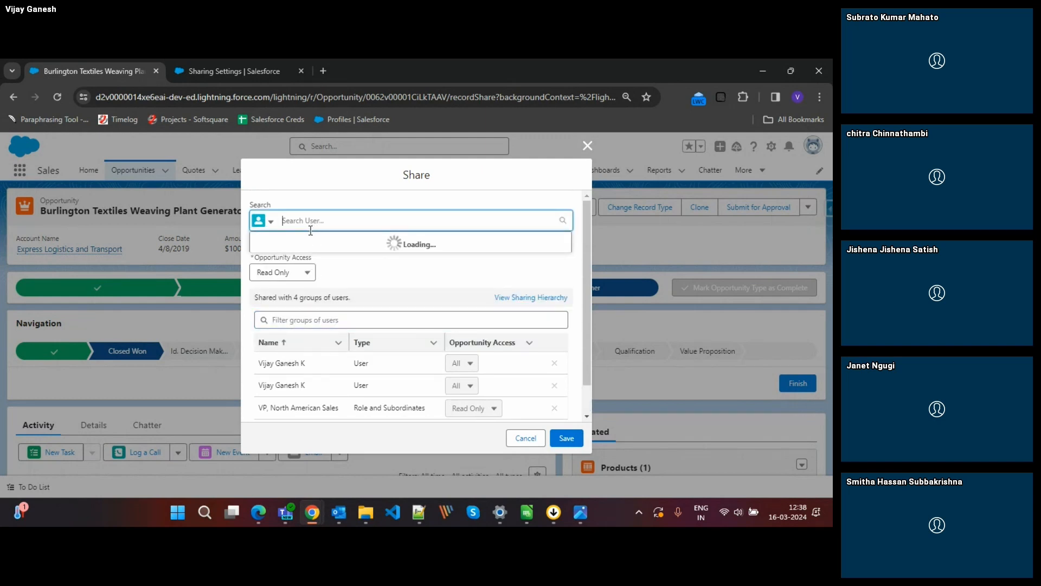
type("vijay")
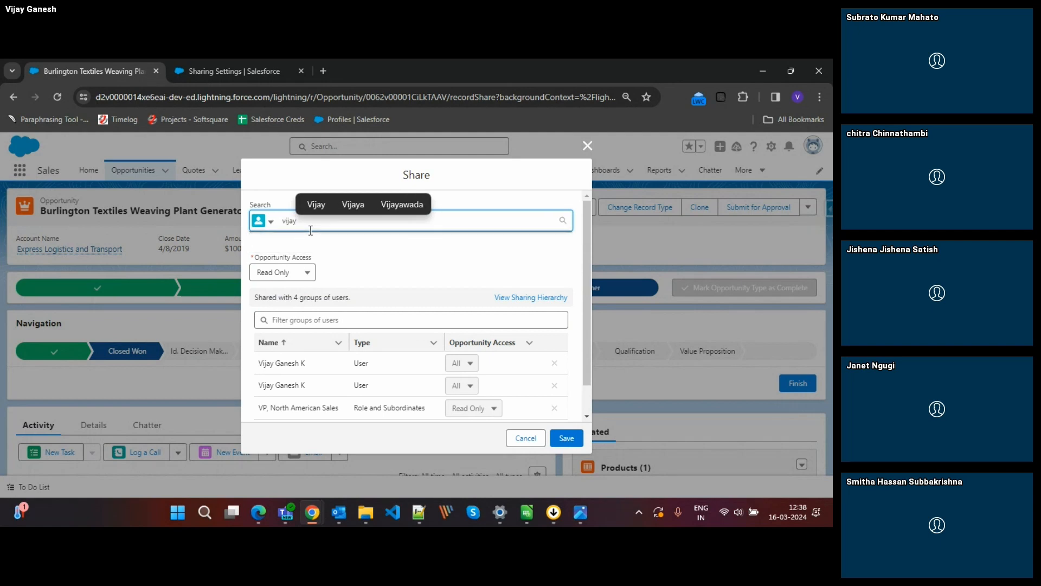
key("BackSpace")
key("BackSpace")
key("BackSpace")
key("BackSpace")
key("BackSpace")
type("test")
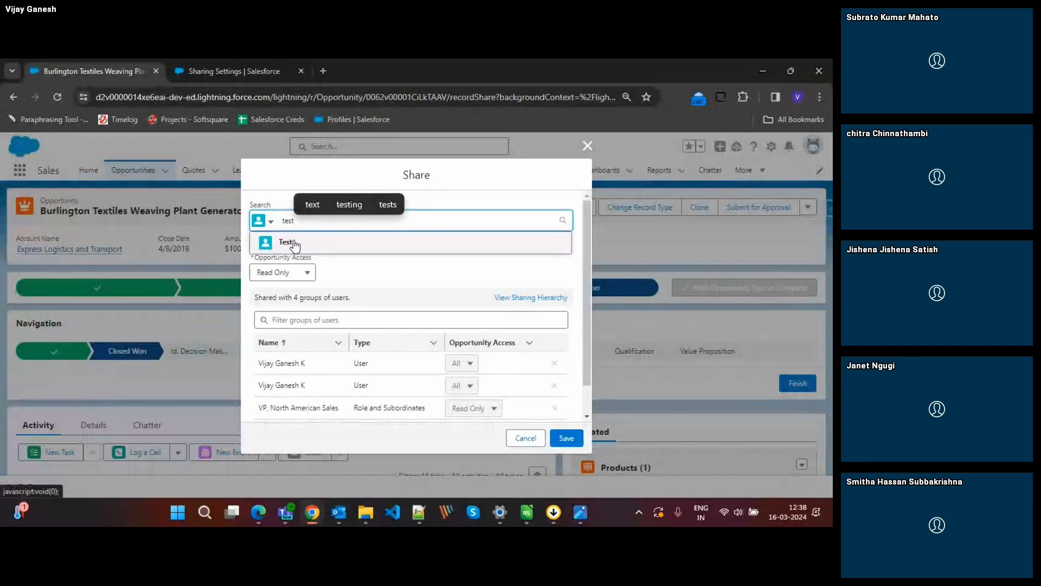
left_click(295, 246)
left_click(282, 277)
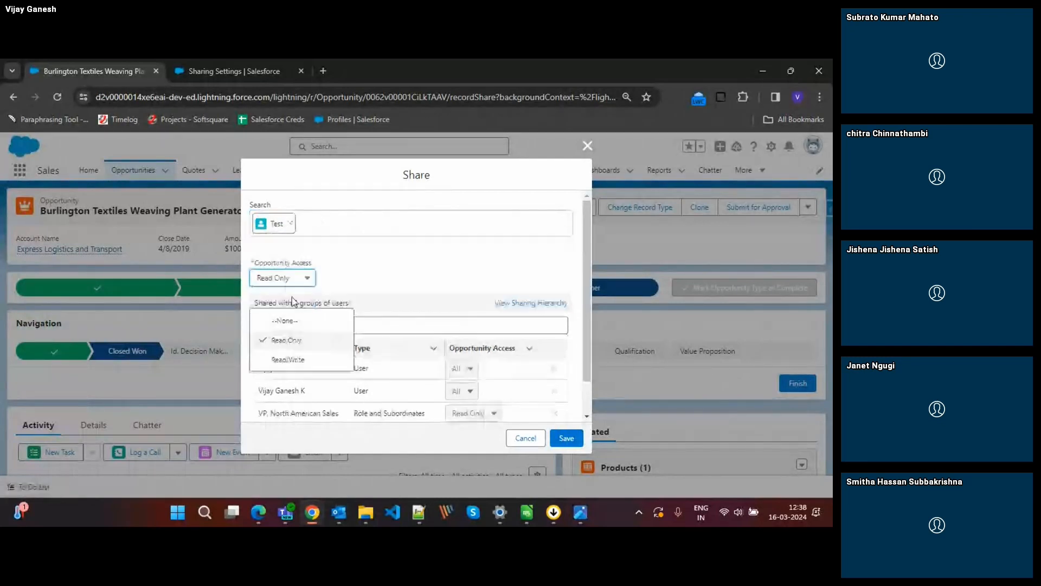
left_click(279, 358)
left_click(566, 437)
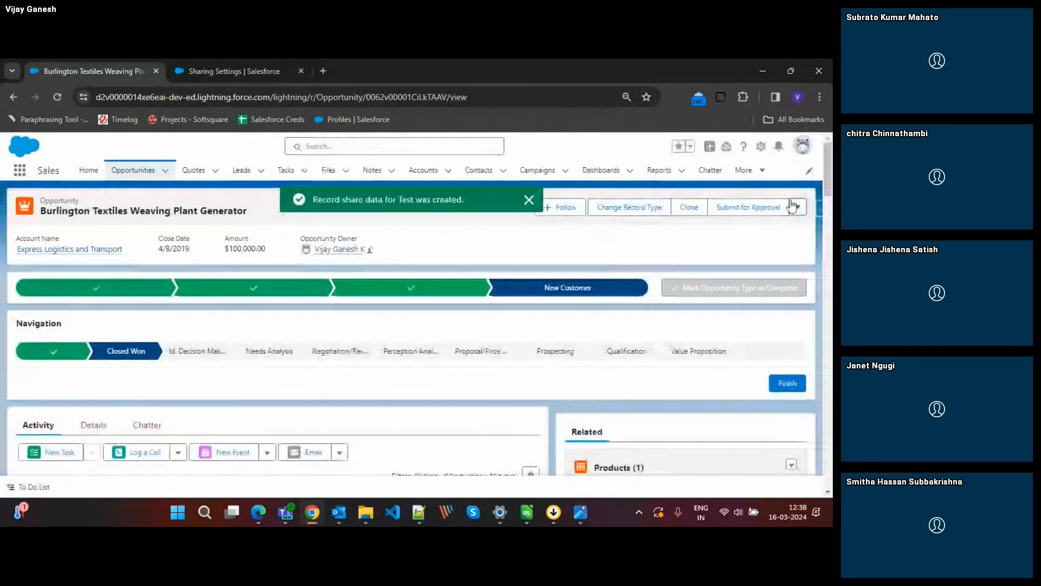
Reopen the opportunity's sharing details to check the Test user's access in the expanded list, and close the Share dialog.
left_click(797, 206)
left_click(775, 285)
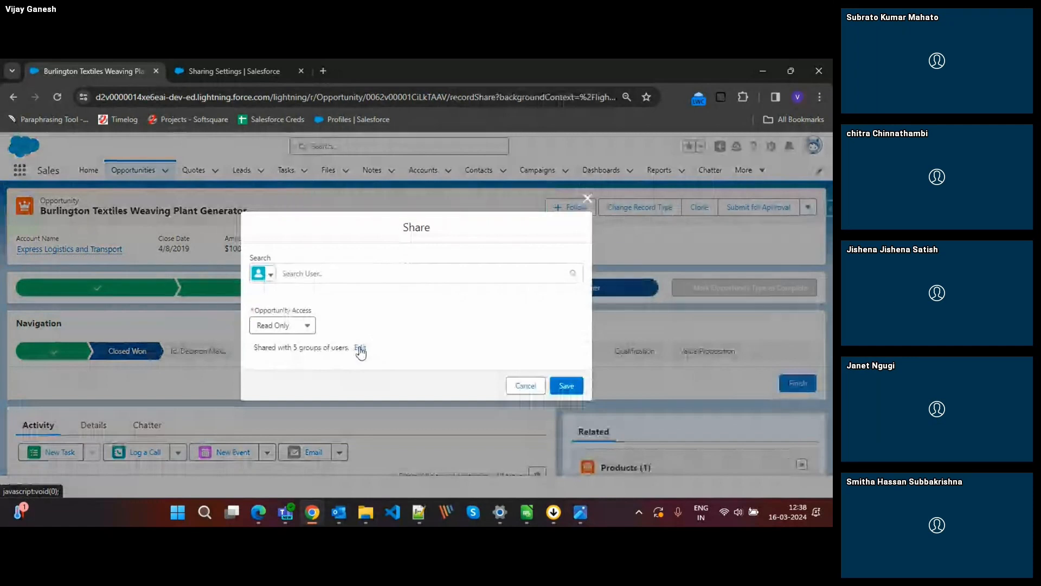
left_click(360, 347)
scroll(410, 367, "down", 1)
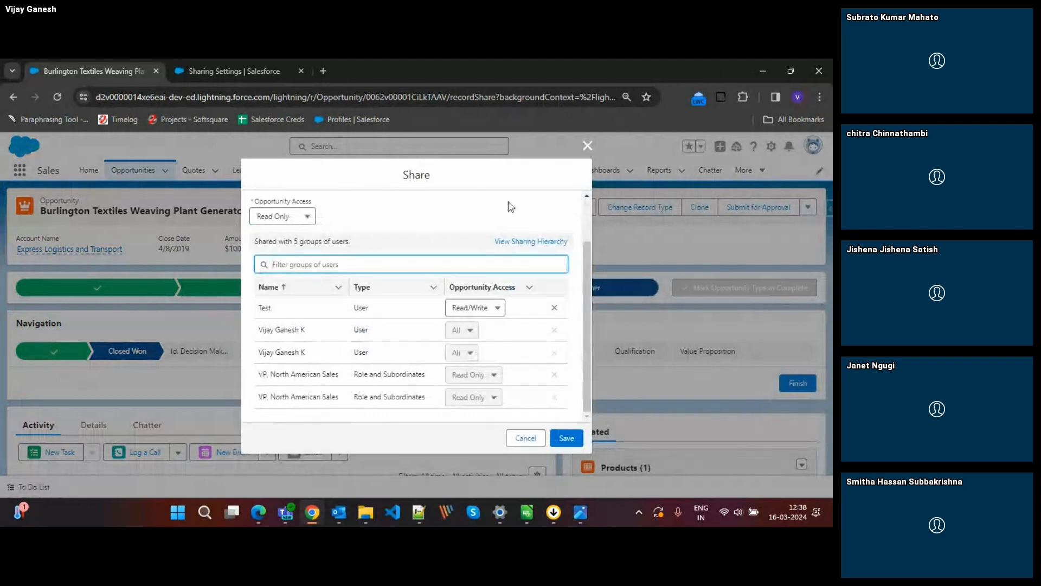
left_click(587, 146)
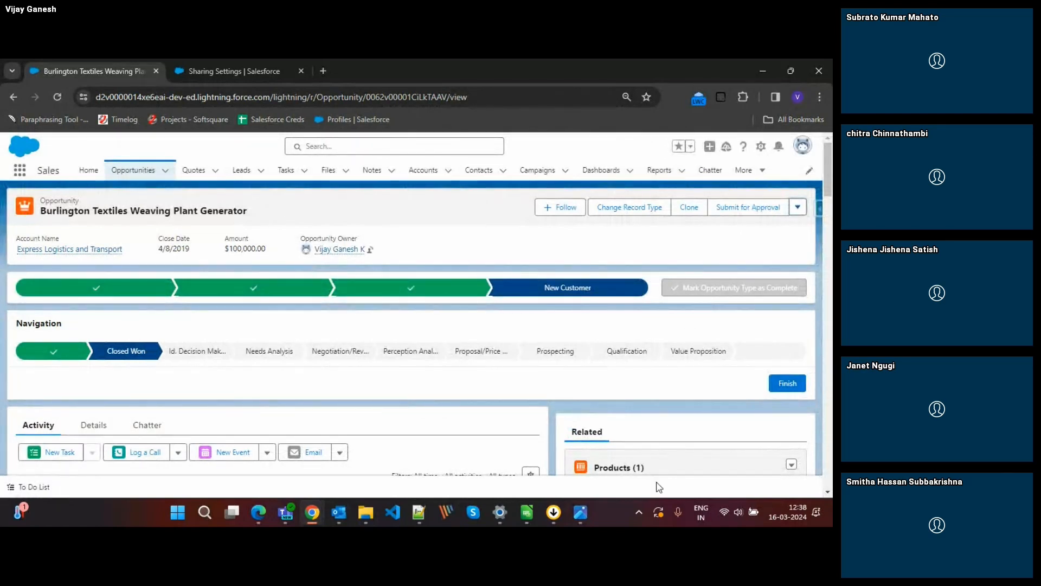
View the image_02_006.webp sharing pyramid in the image viewer and switch to the Day 3_ Security and Sharing.pptx presentation in Edge.
left_click(583, 512)
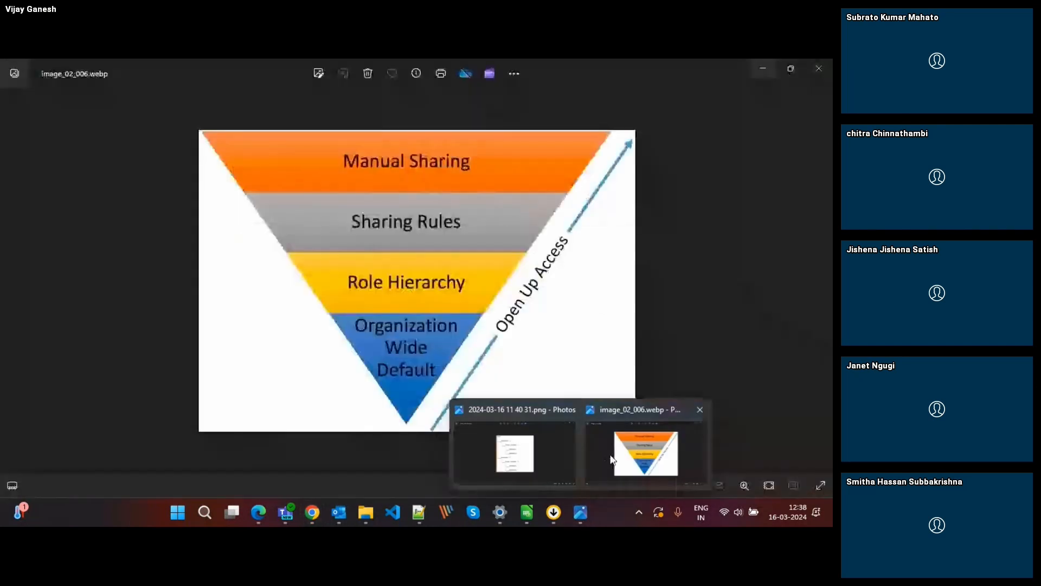
left_click(610, 460)
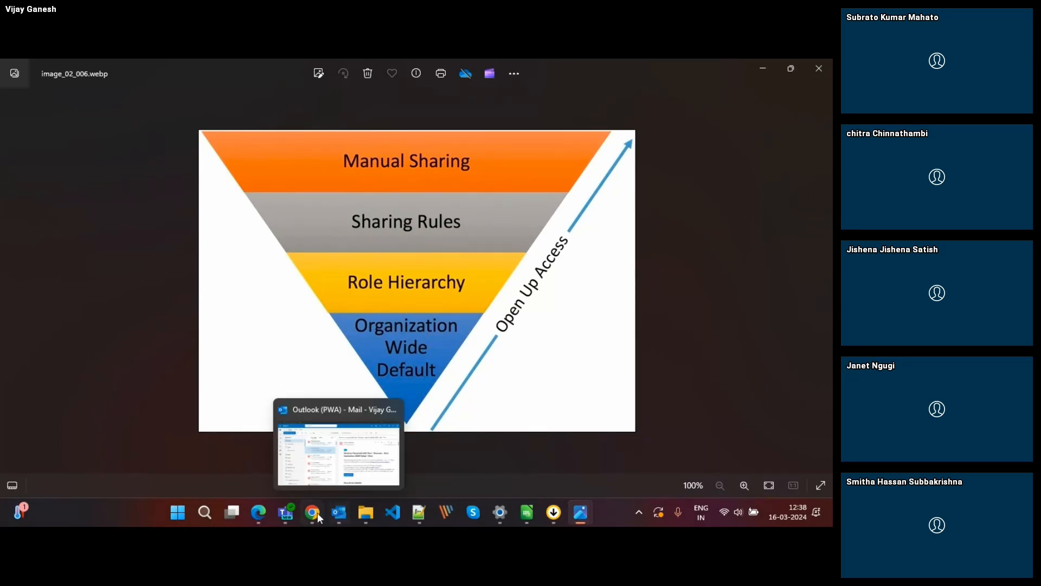
mouse_move(311, 512)
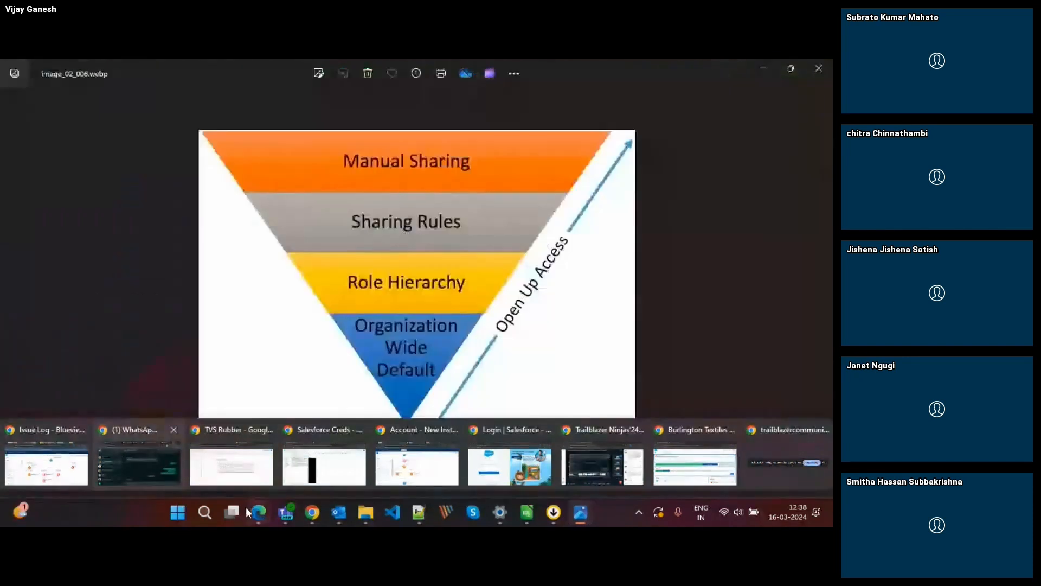
mouse_move(258, 512)
left_click(323, 455)
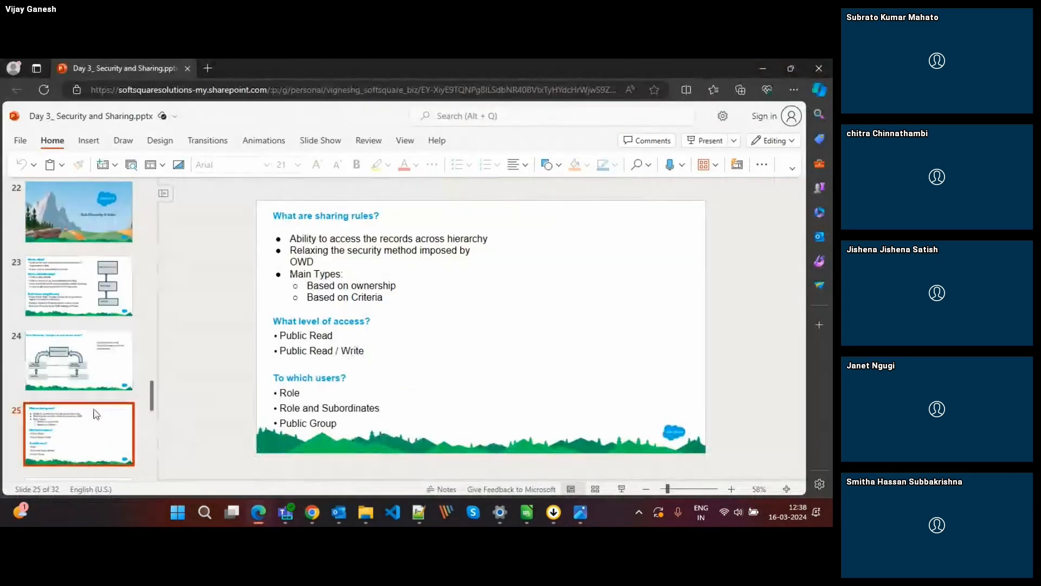
Go through slides 26 to 31 of the presentation, from ownership-based record sharing to the What is a Public Group? slide.
scroll(85, 428, "down", 1)
left_click(85, 428)
scroll(85, 426, "down", 3)
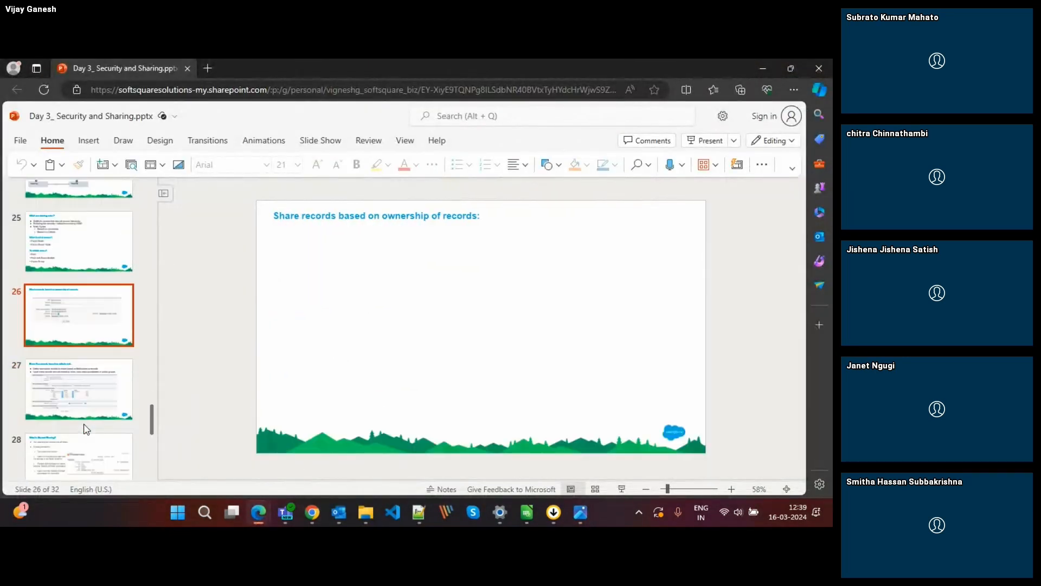
left_click(54, 378)
scroll(55, 374, "down", 2)
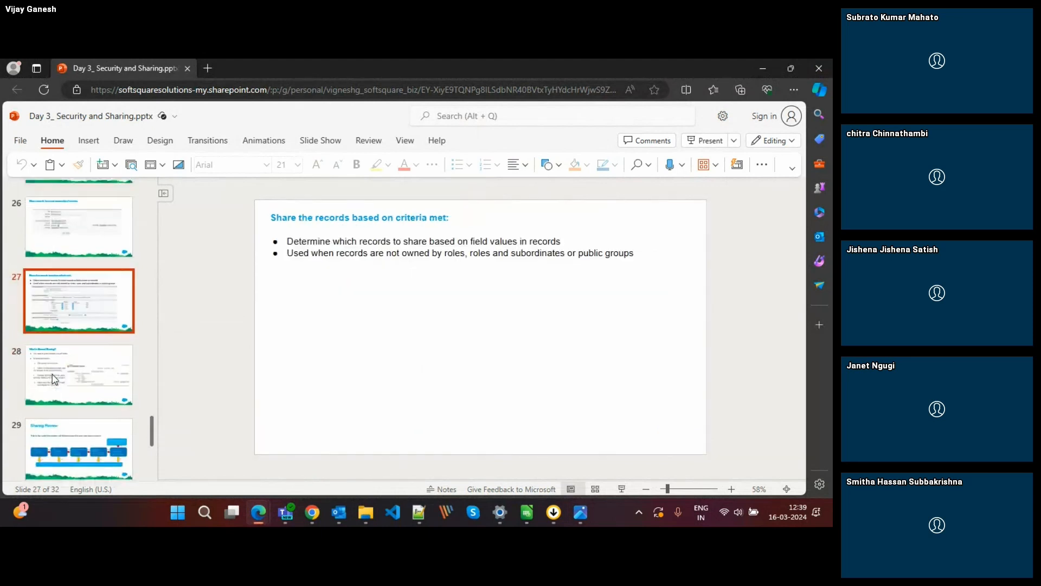
left_click(72, 374)
scroll(72, 387, "down", 2)
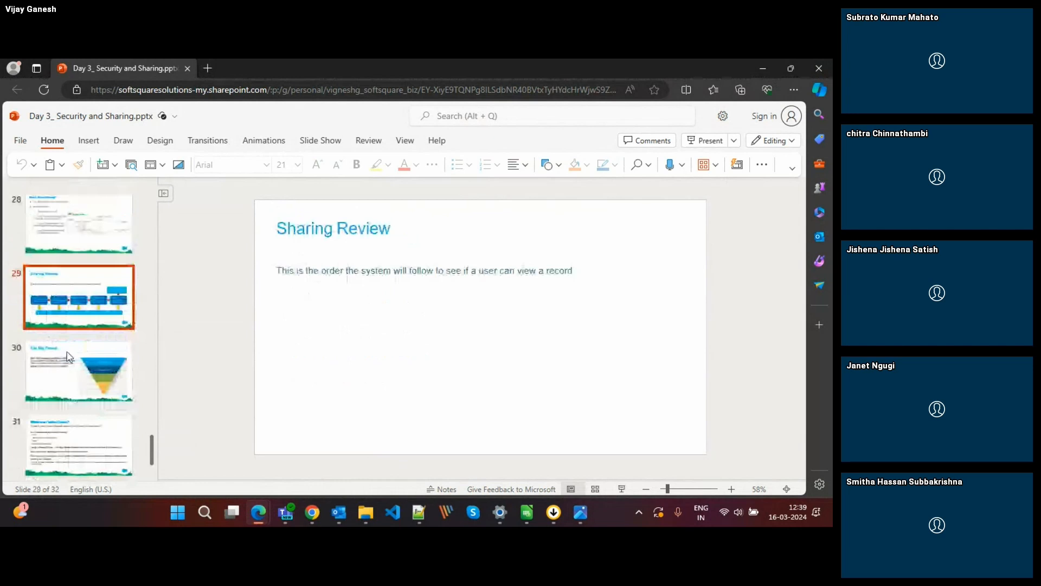
left_click(91, 347)
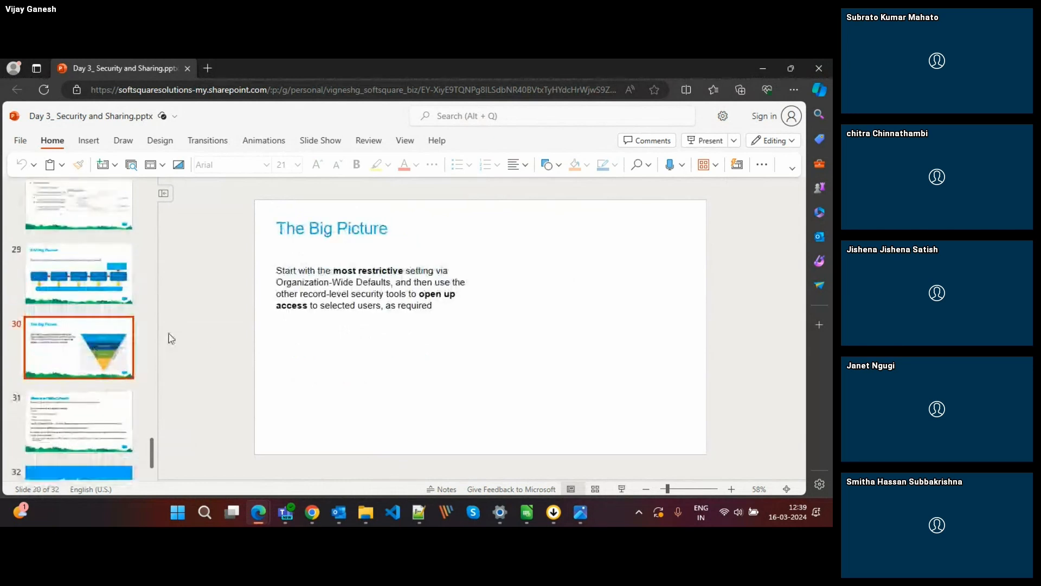
left_click(108, 405)
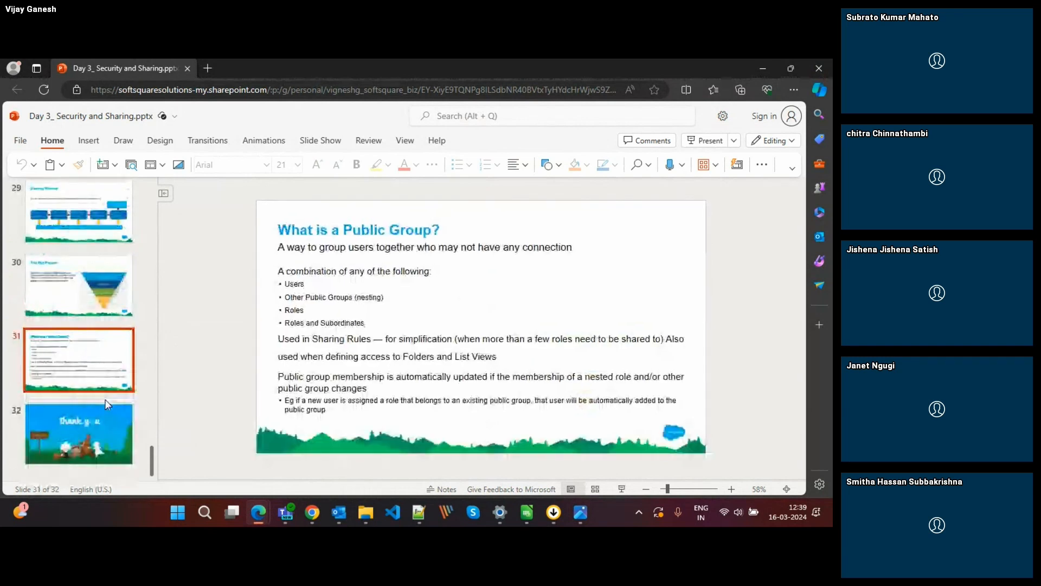
View the closing slide, return to slide 31, What is a Public Group?, and glance at the image_02_006.webp sharing pyramid.
left_click(92, 404)
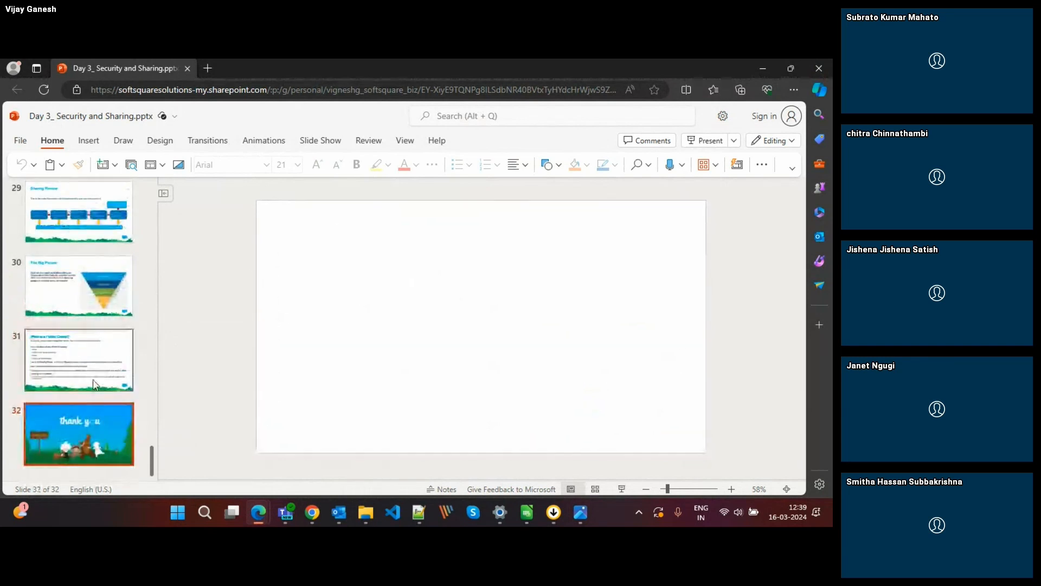
left_click(96, 384)
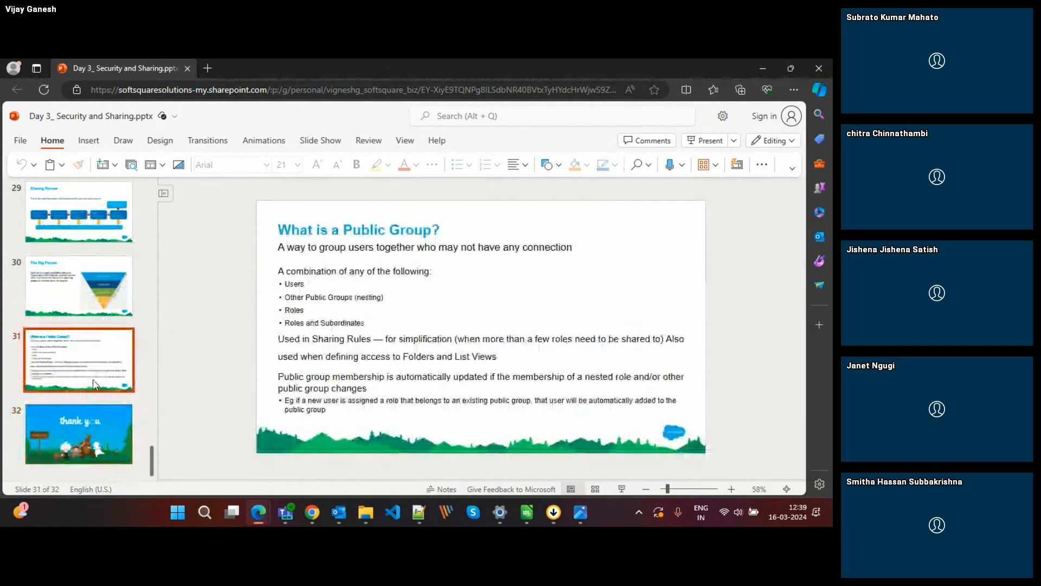
key("alt+Tab")
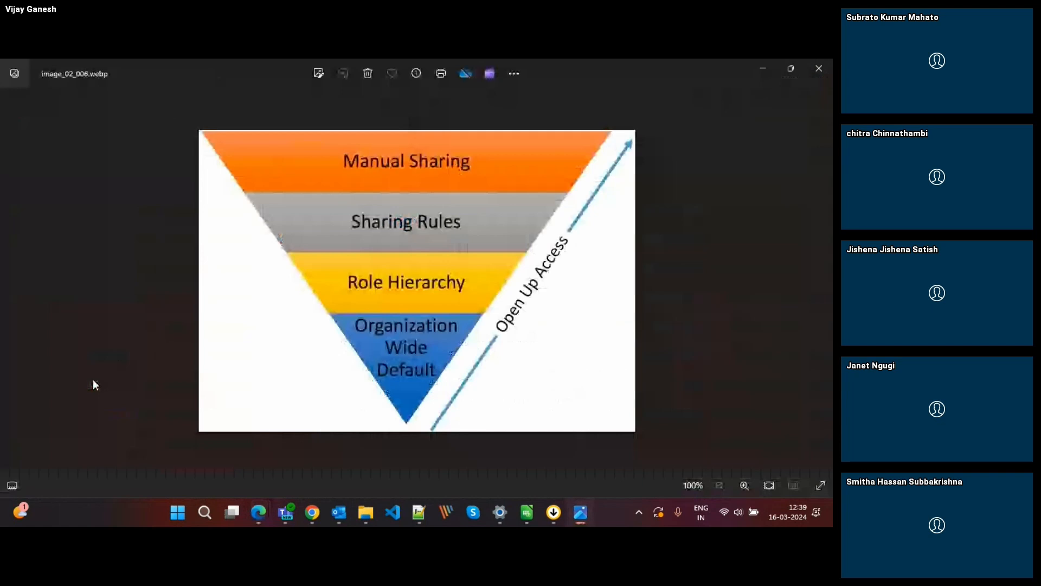
key("alt+Tab")
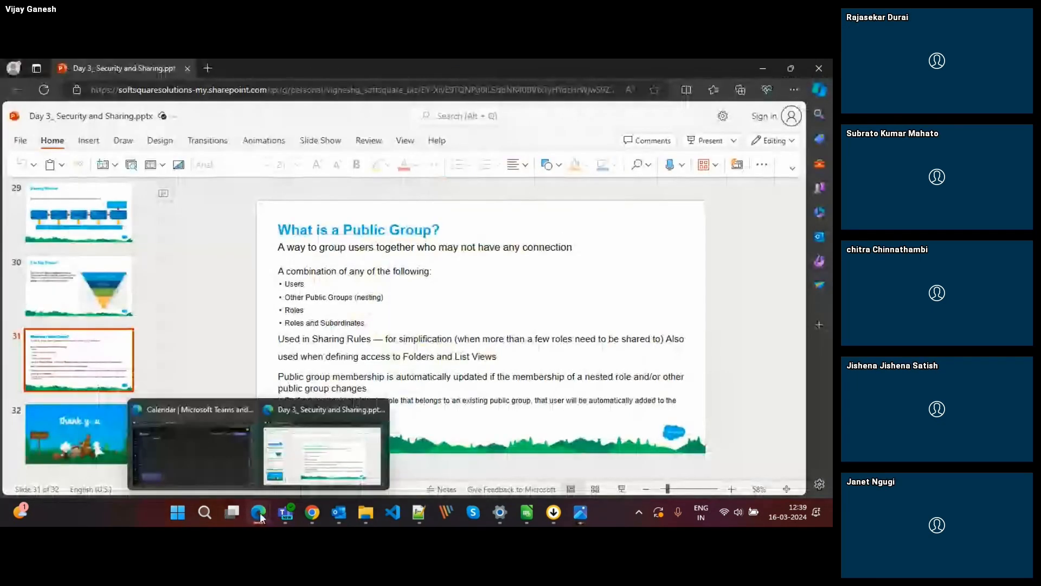
Switch to the Trailblazer Ninjas'24 meeting room in Chrome, check the latest chat messages, and close the chat.
mouse_move(311, 517)
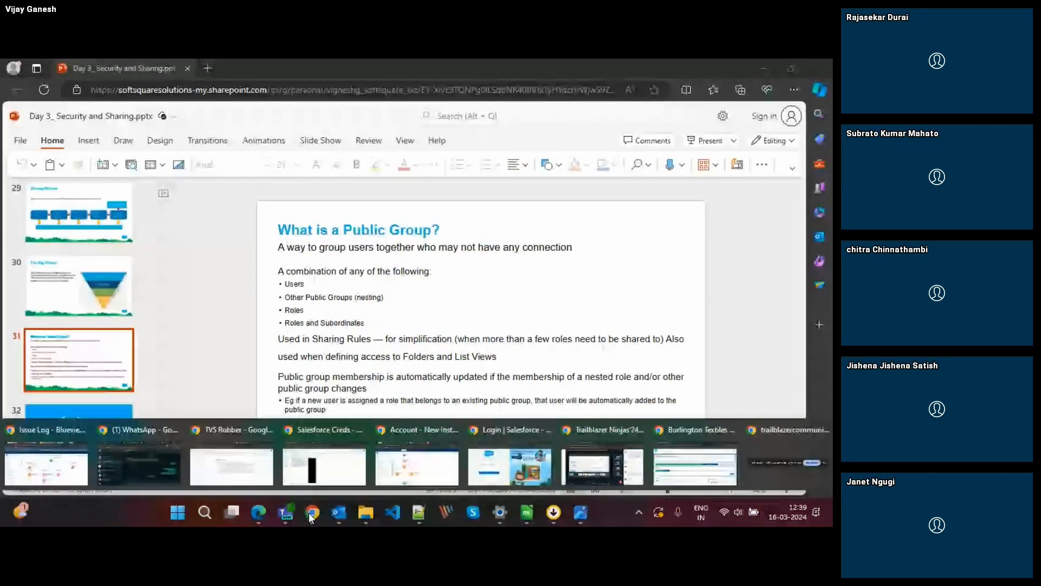
left_click(646, 438)
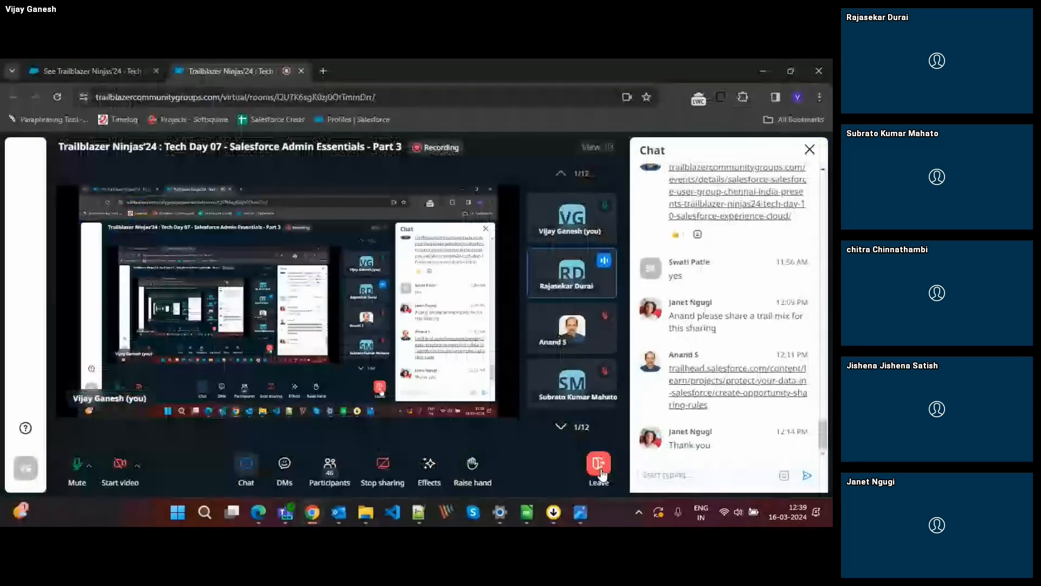
left_click(809, 150)
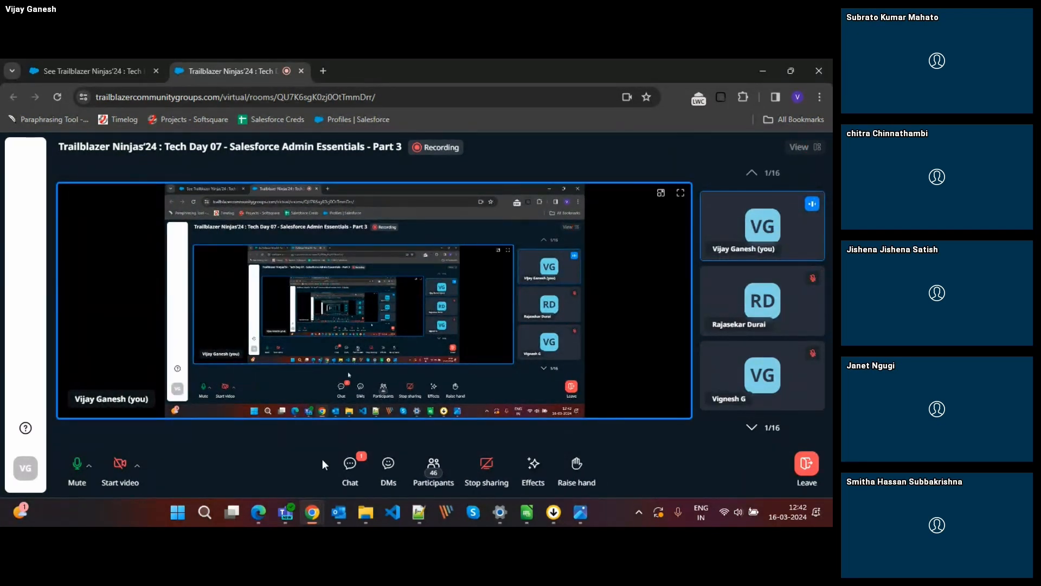
left_click(348, 468)
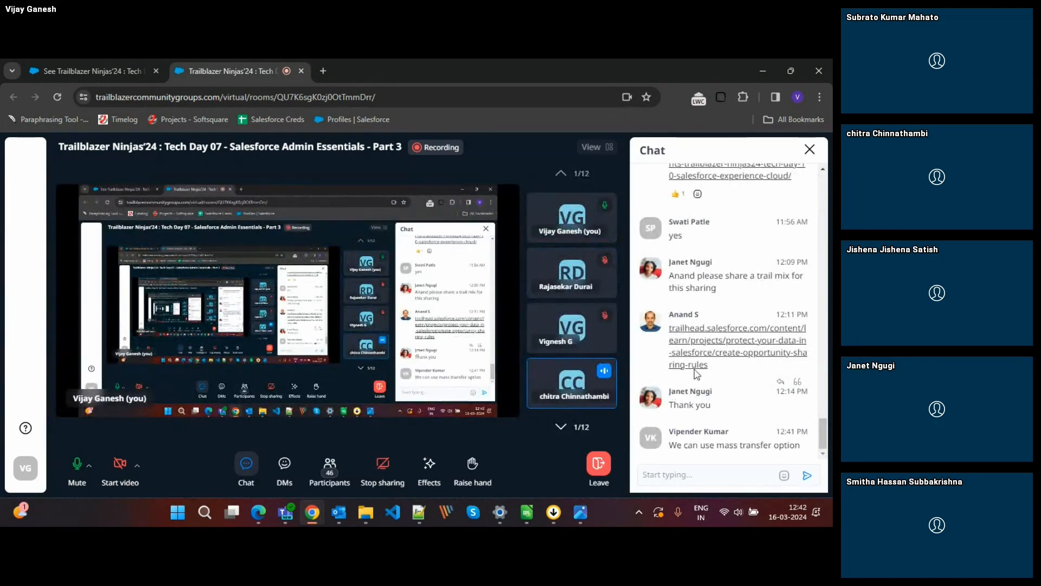
left_click(809, 150)
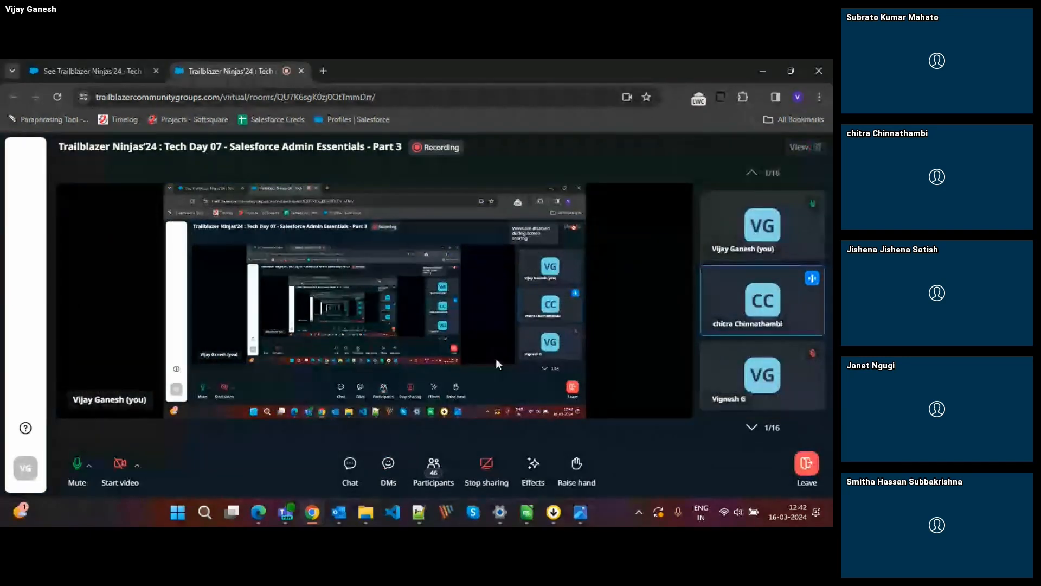
Switch to the Chrome window with the Burlington Textiles opportunity and bring up its Sharing Settings page.
mouse_move(343, 514)
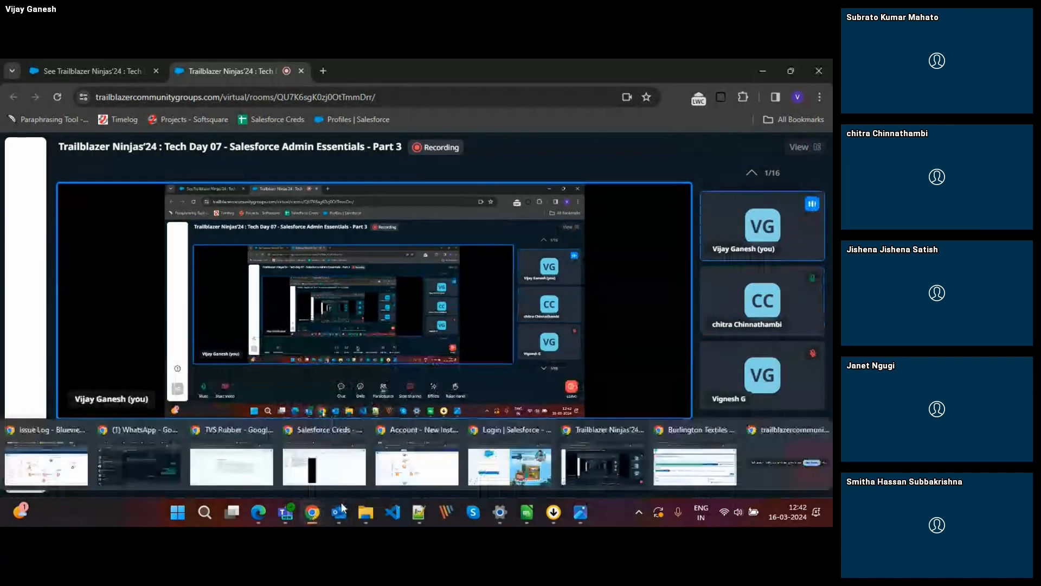
mouse_move(438, 470)
mouse_move(488, 467)
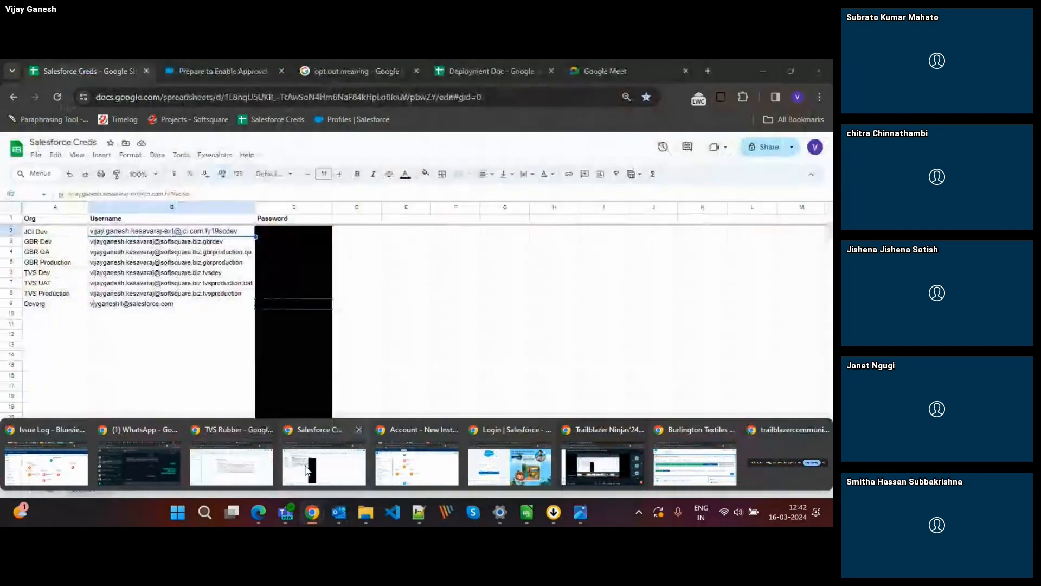
mouse_move(141, 473)
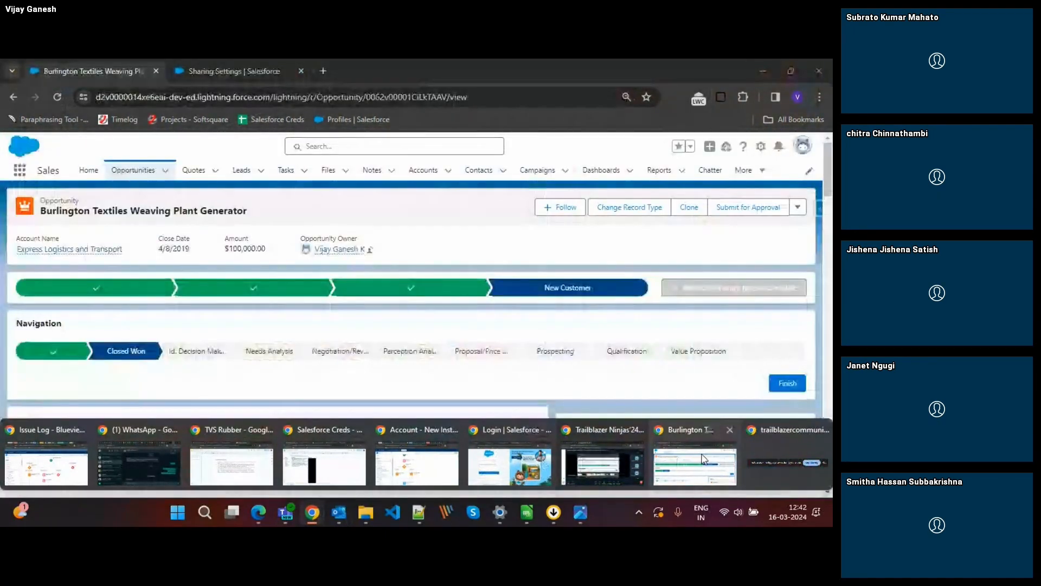
left_click(703, 459)
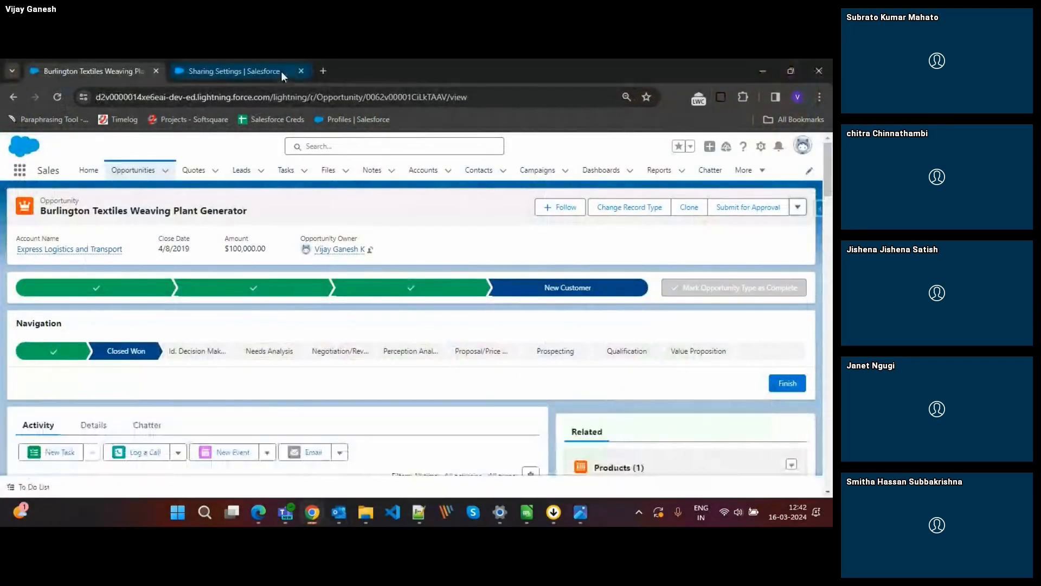
left_click(281, 71)
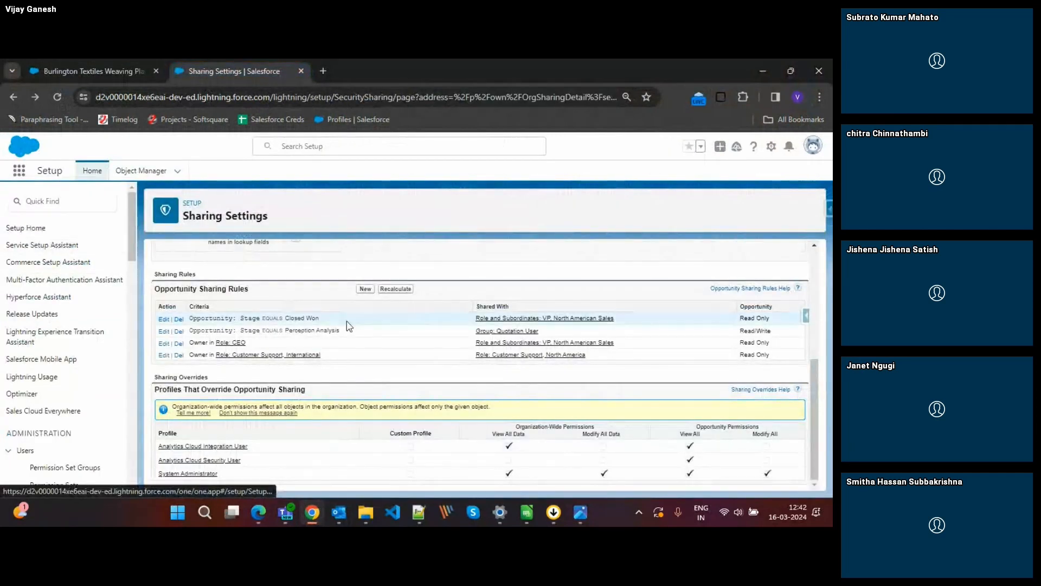
Find Sharing Settings in Setup by searching for "sha", reopen the page, and display the sharing settings for the Dept object.
left_click(315, 302)
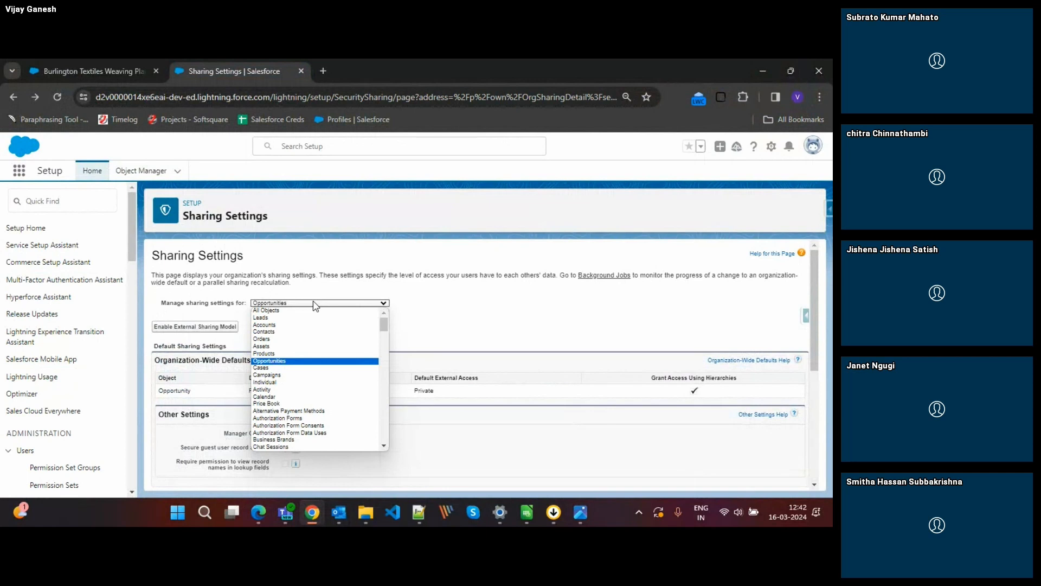
left_click(31, 201)
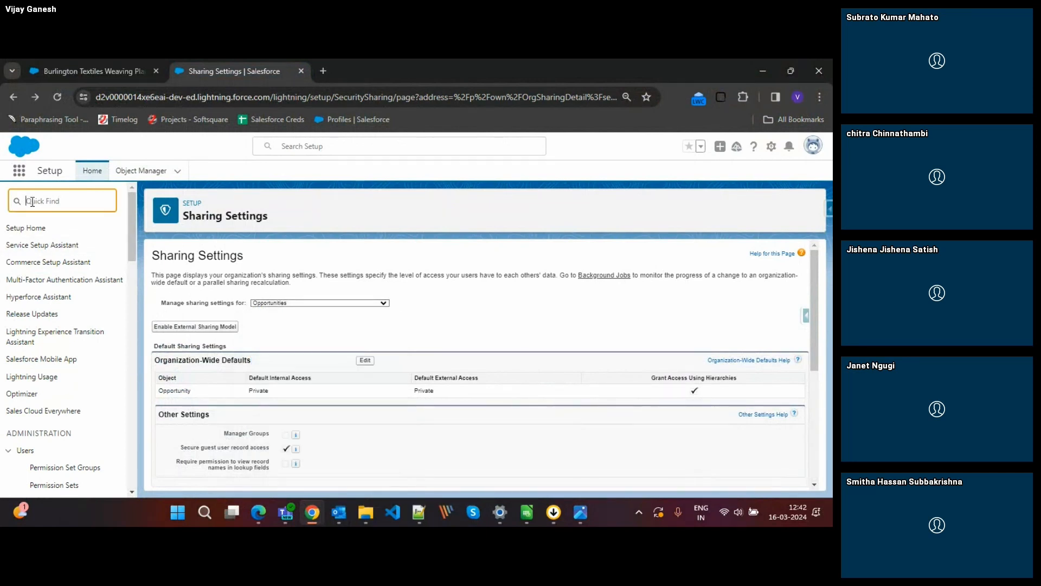
type("s")
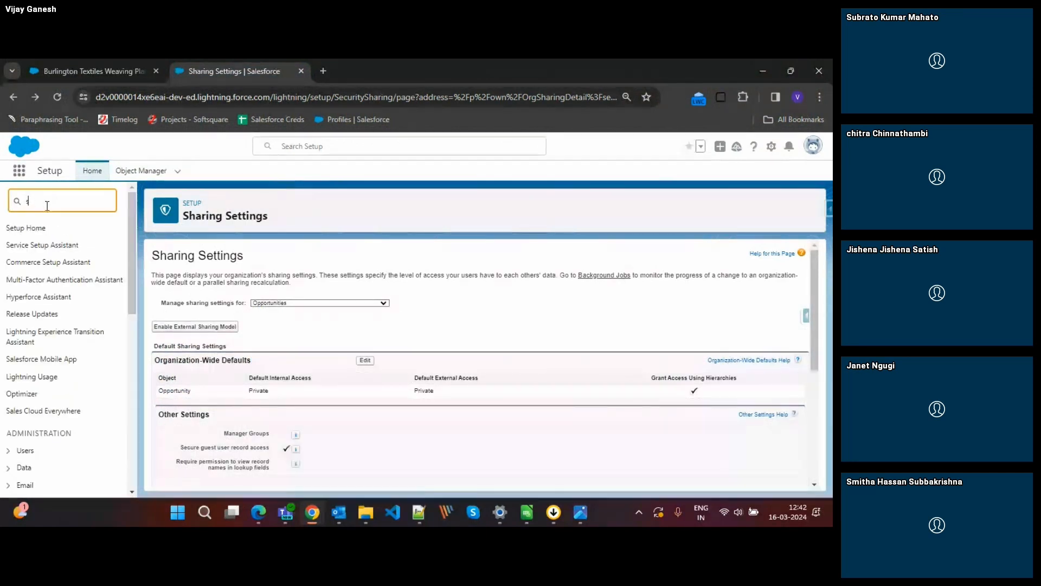
type("ha")
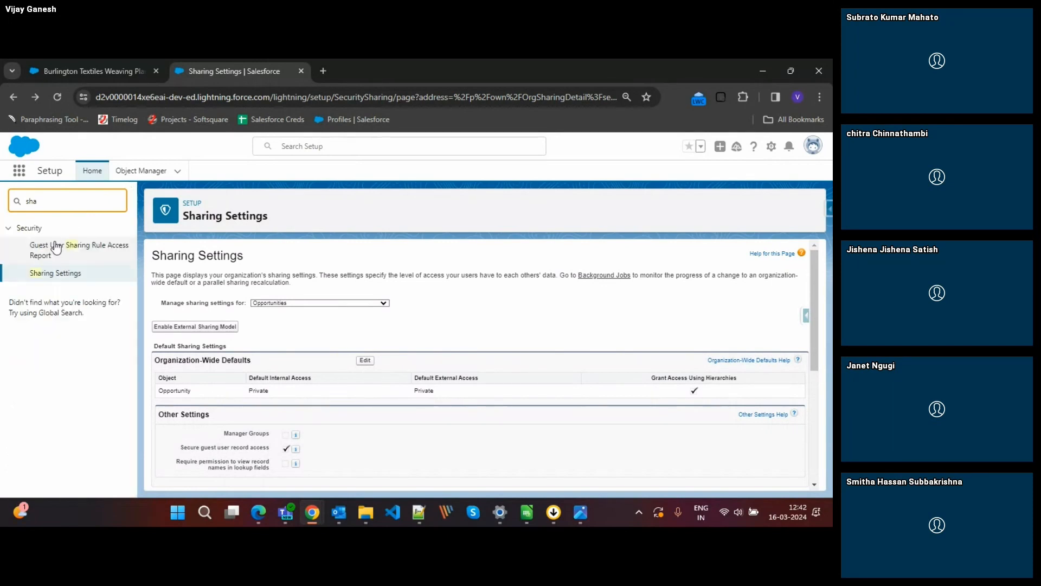
left_click(61, 277)
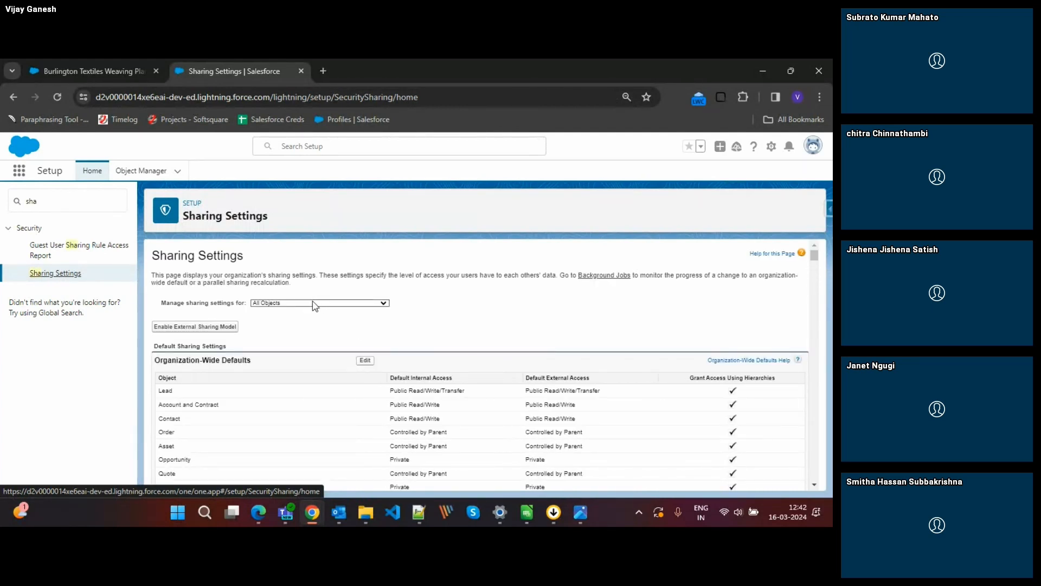
left_click(313, 304)
type("de")
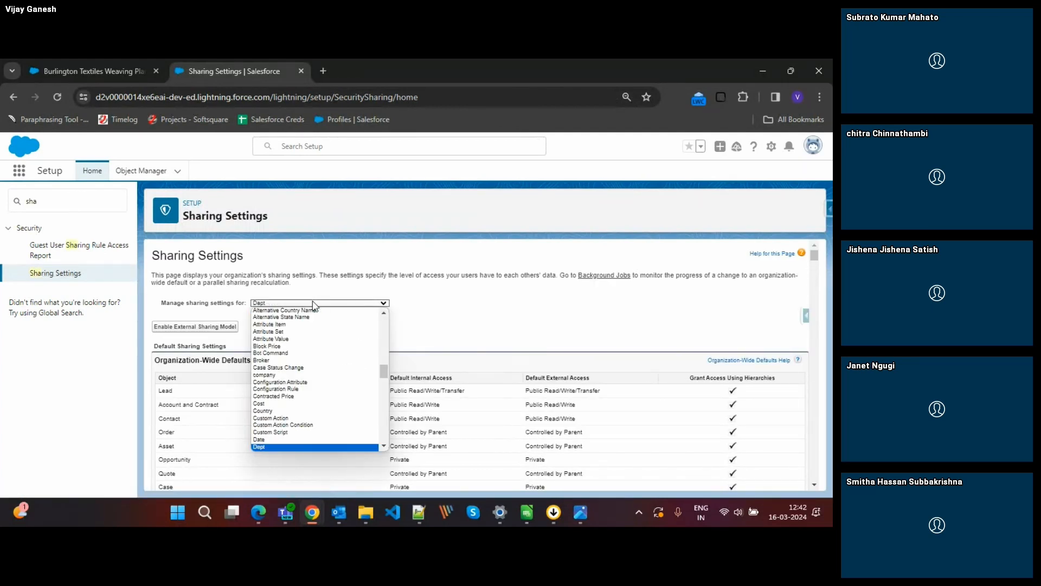
key("Return")
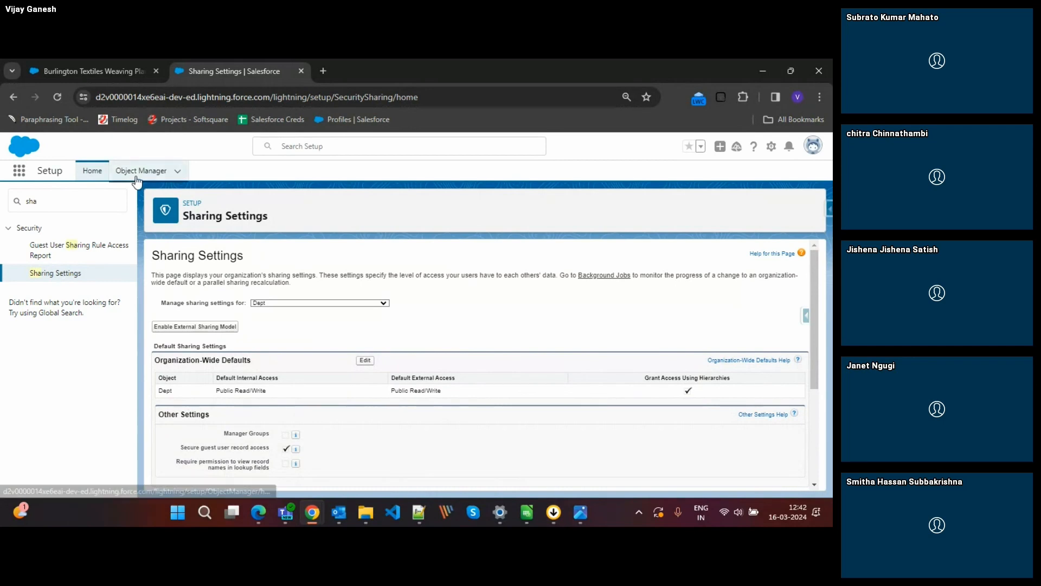
Open Object Manager in a duplicate of the Sharing Settings page, search for "dept", and check the Dept object's API name.
right_click(203, 62)
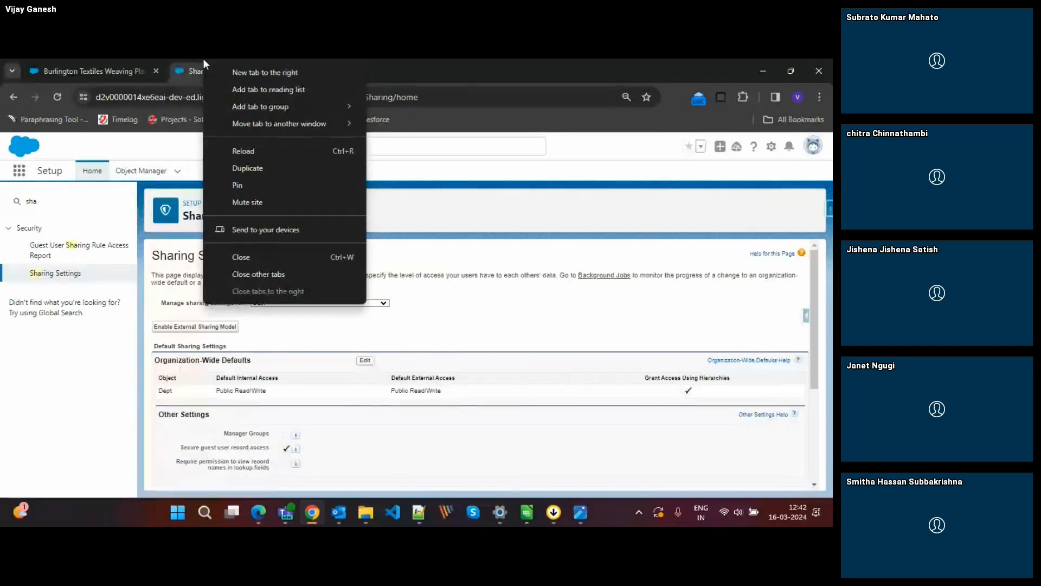
left_click(251, 168)
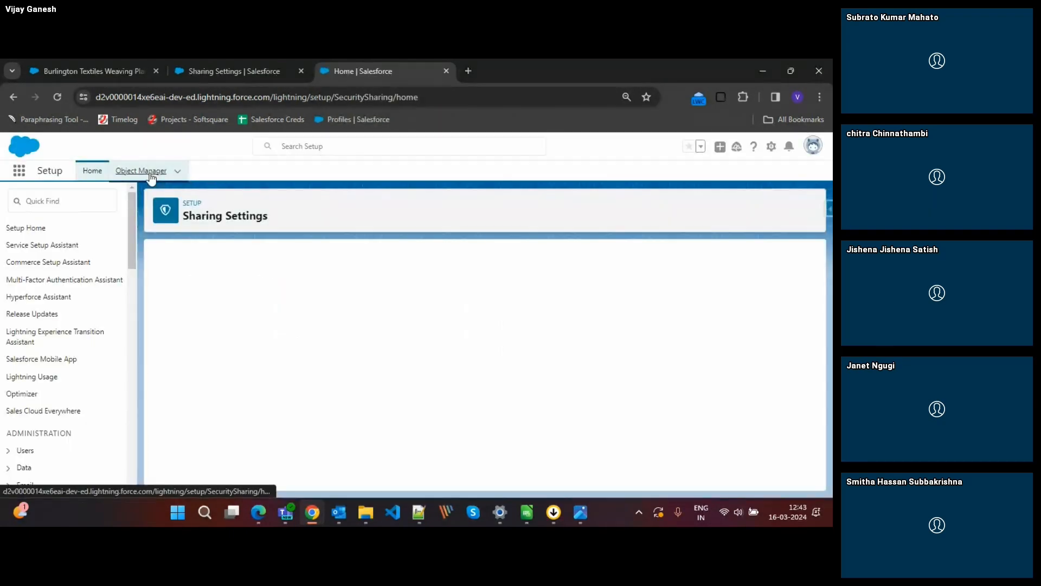
left_click(141, 170)
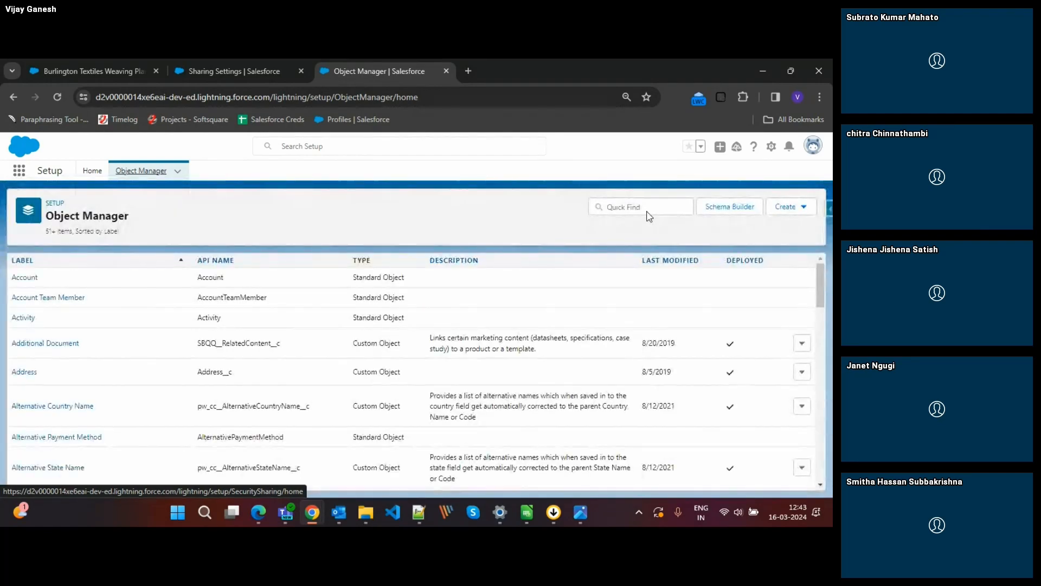
left_click(641, 210)
type("dept")
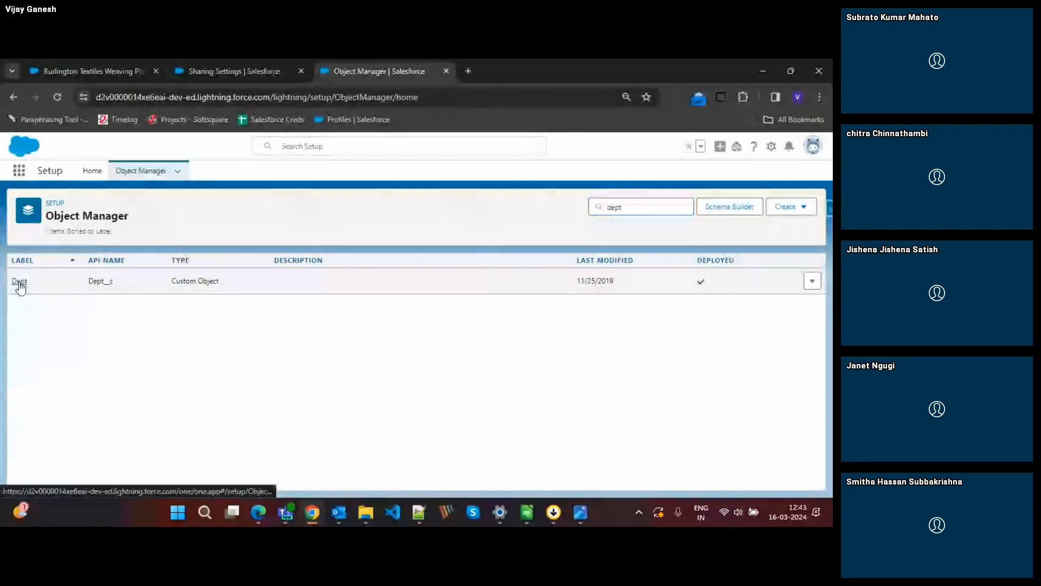
left_click(20, 282)
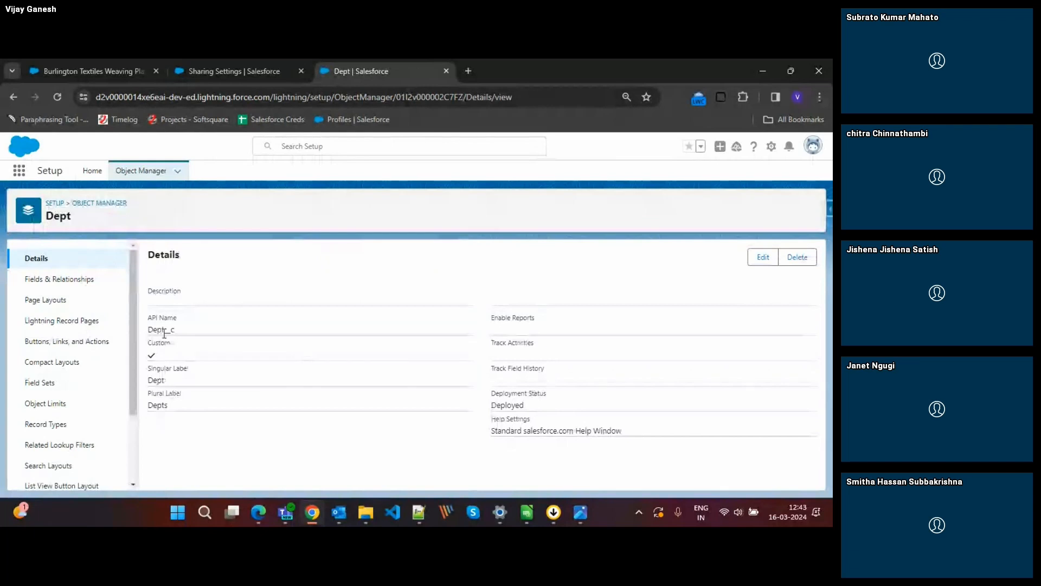
left_click_drag(165, 333, 188, 334)
left_click(188, 337)
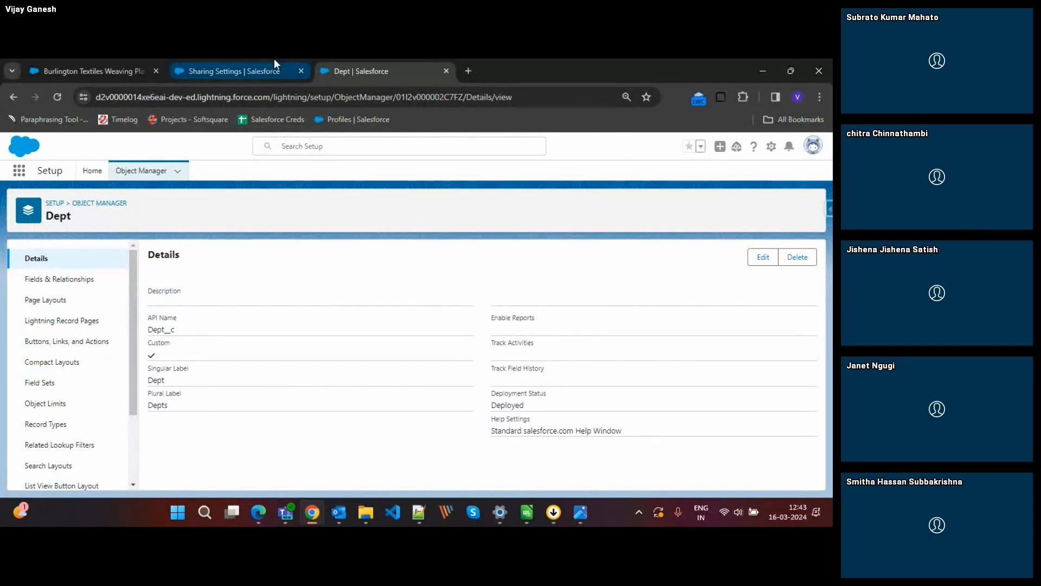
Back in Sharing Settings, set the Dept object's default internal access to Private in the organization-wide defaults and save.
left_click(255, 59)
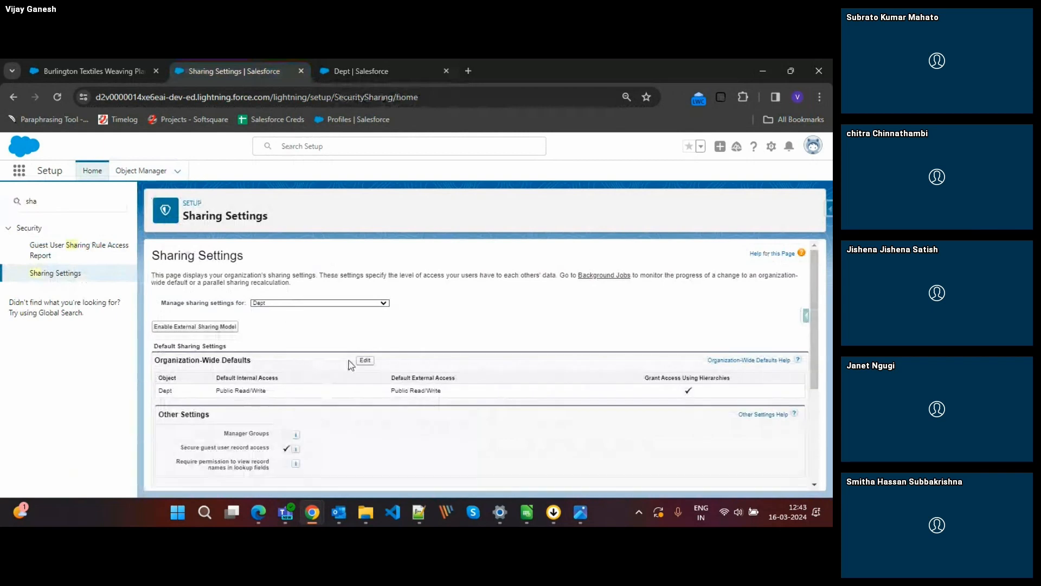
scroll(340, 389, "down", 3)
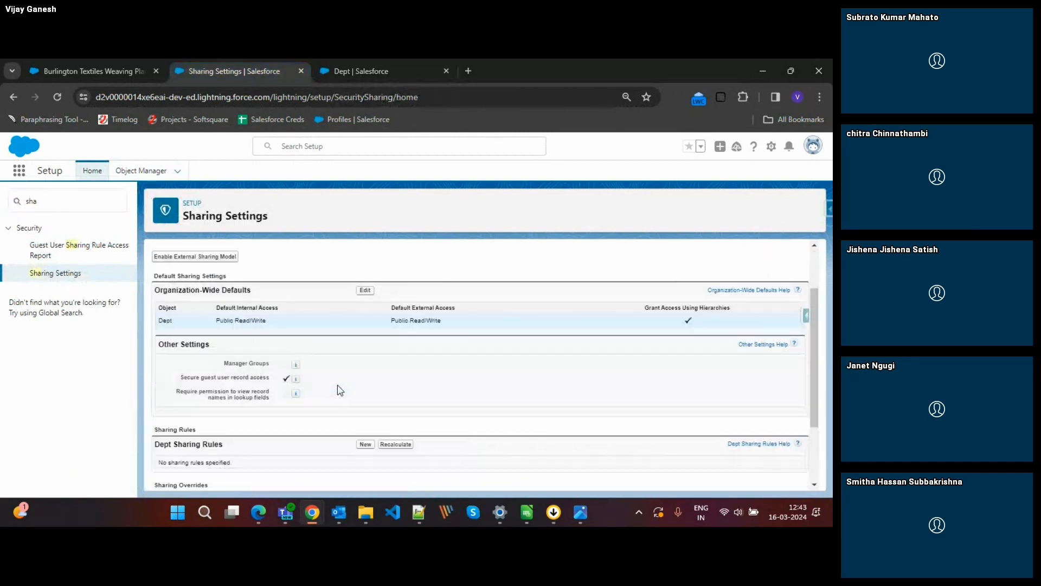
scroll(340, 389, "up", 3)
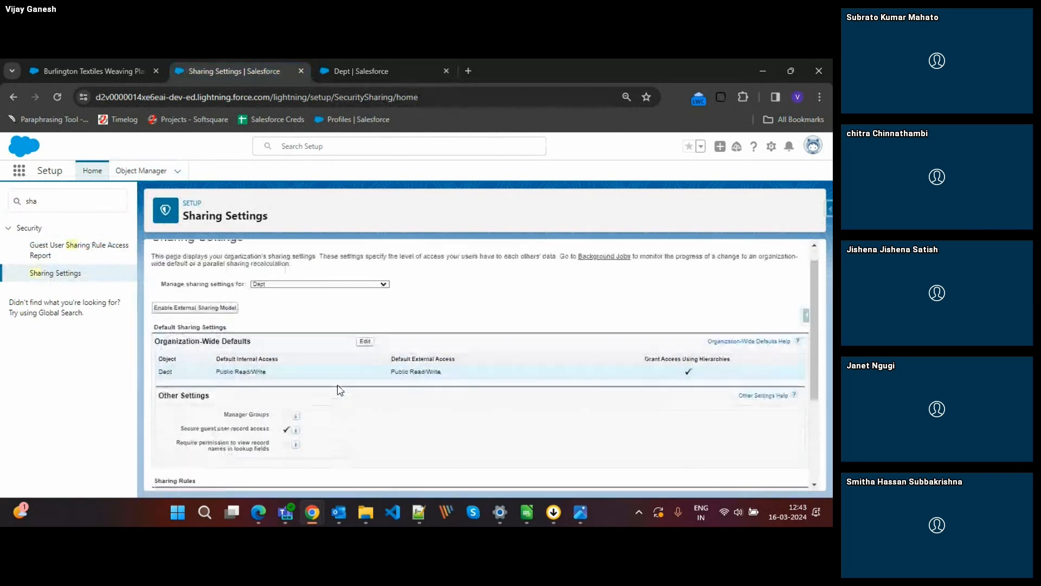
left_click(365, 346)
scroll(364, 372, "down", 10)
scroll(365, 372, "up", 1)
key("ctrl+f")
type("dept")
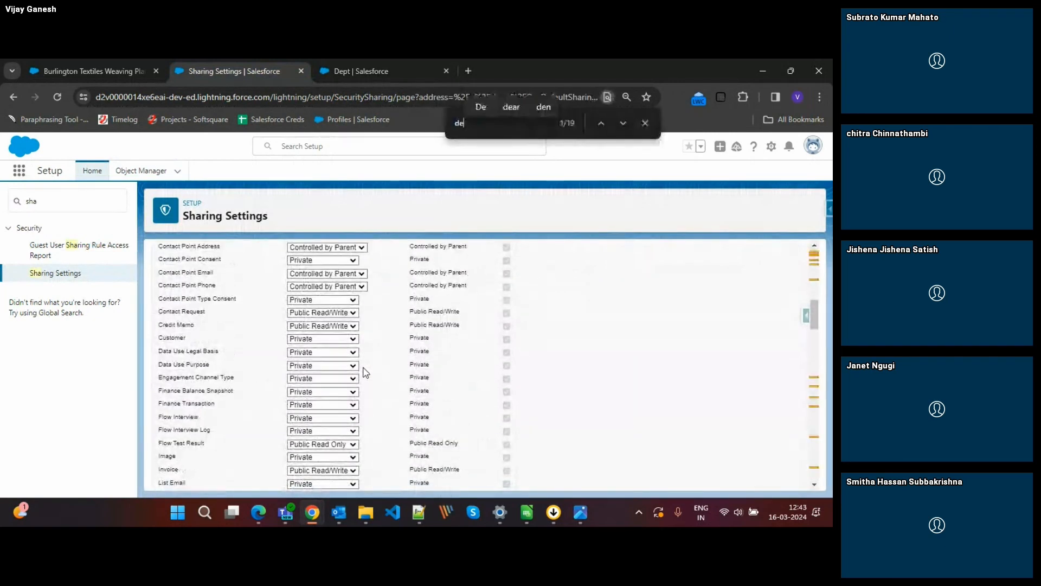
left_click(336, 366)
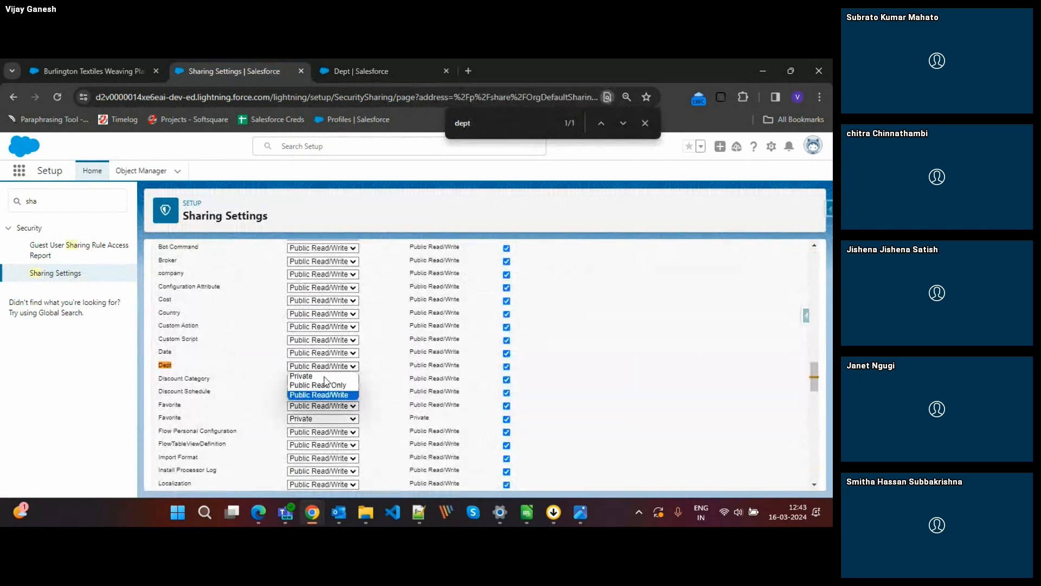
left_click(315, 374)
scroll(609, 336, "up", 10)
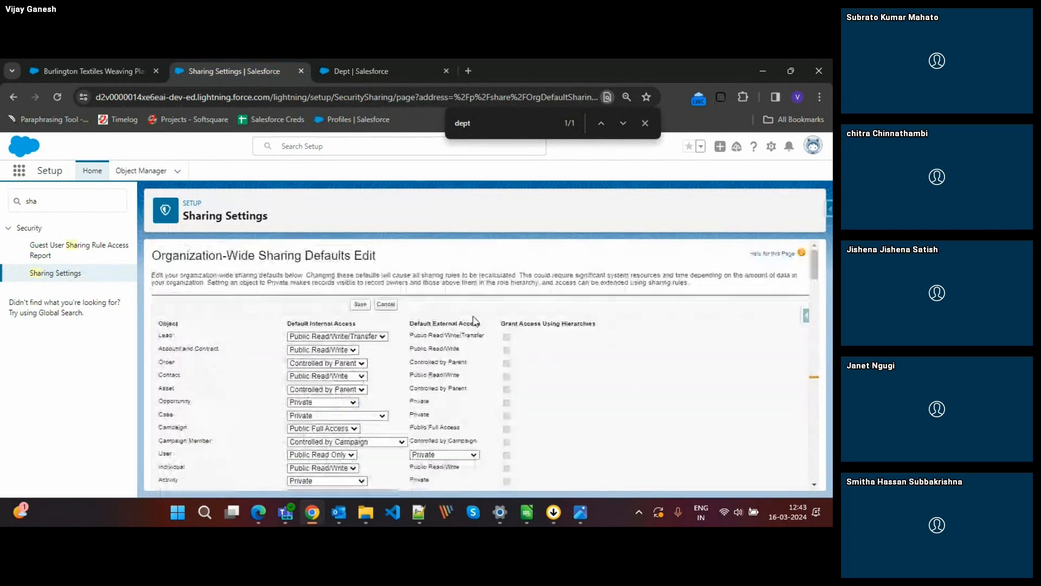
left_click(360, 304)
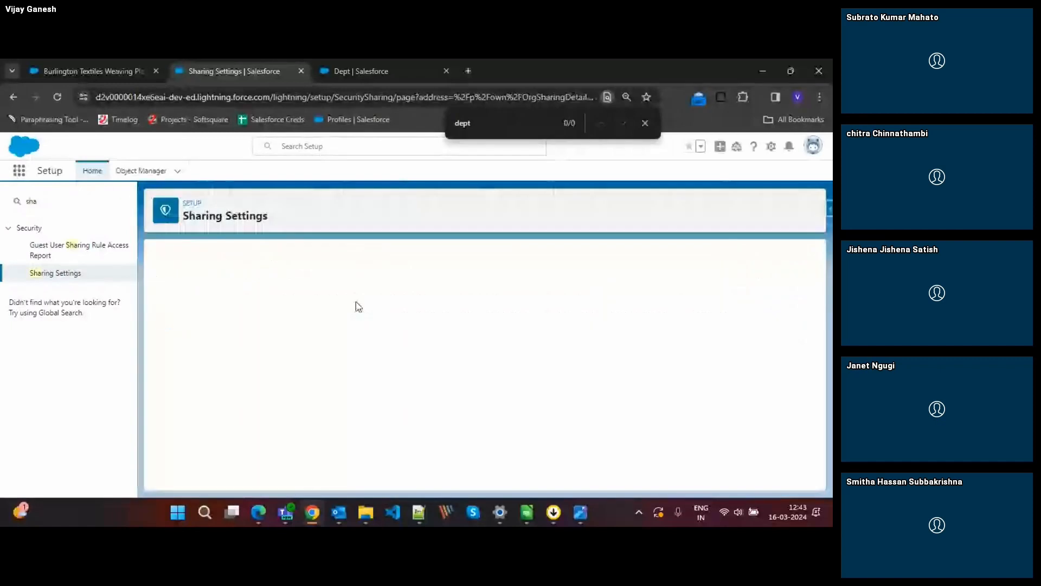
scroll(496, 346, "down", 5)
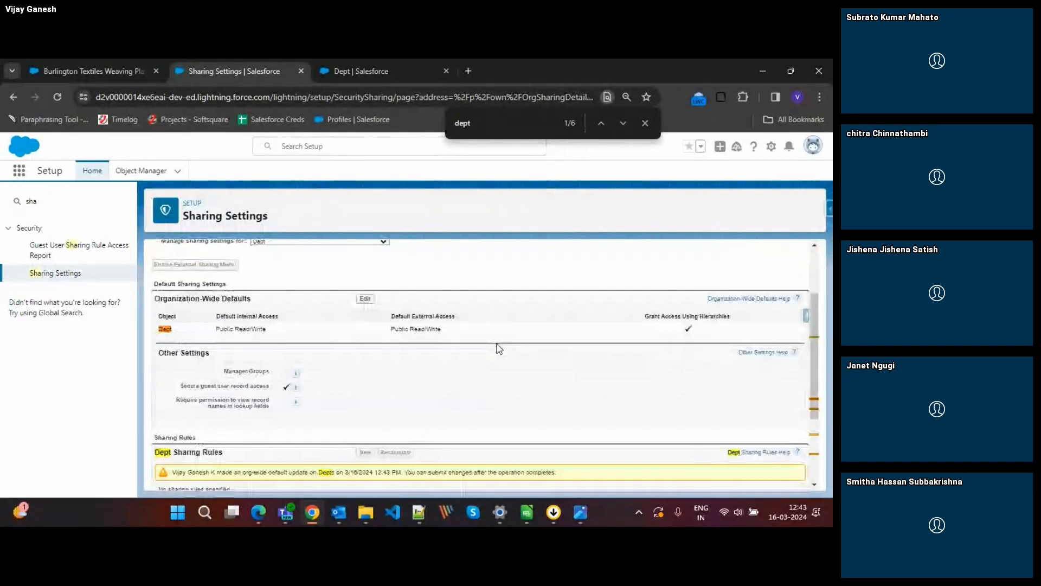
Reload the Sharing Settings page and check the Dept object's organization-wide defaults and sharing rules.
scroll(496, 346, "up", 3)
left_click(58, 97)
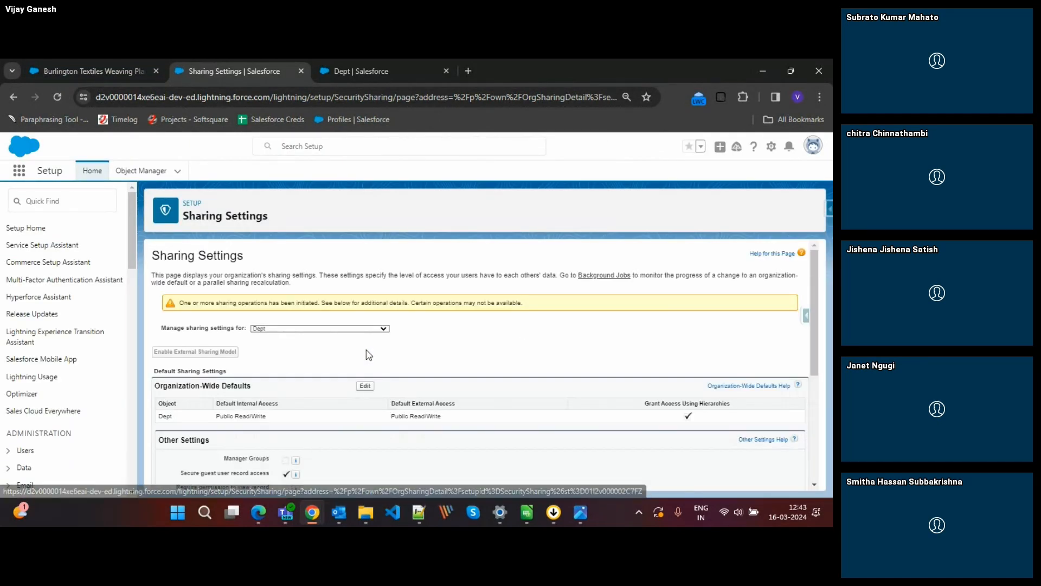
left_click(58, 97)
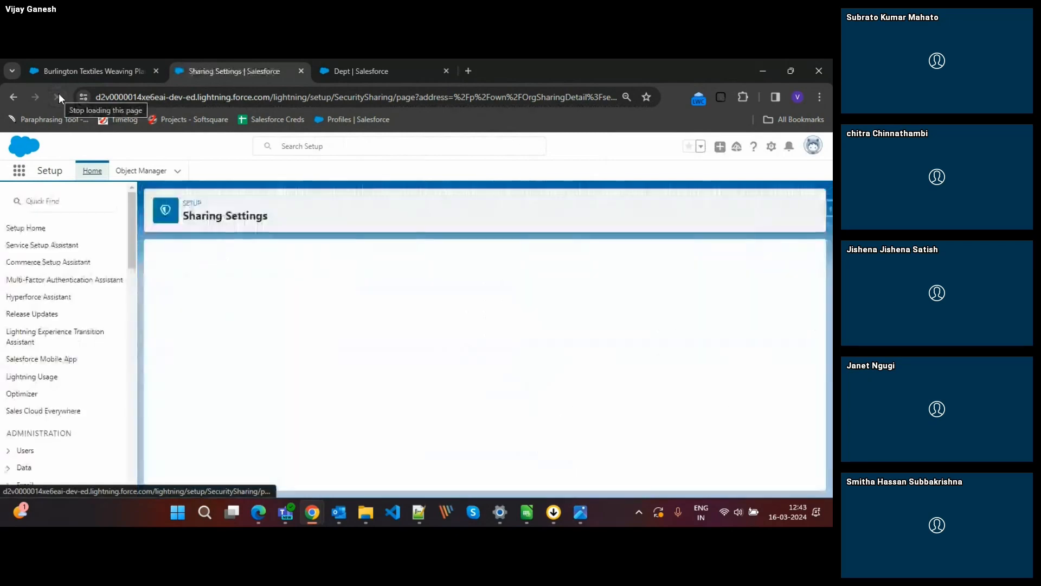
scroll(443, 350, "down", 1)
scroll(444, 350, "down", 2)
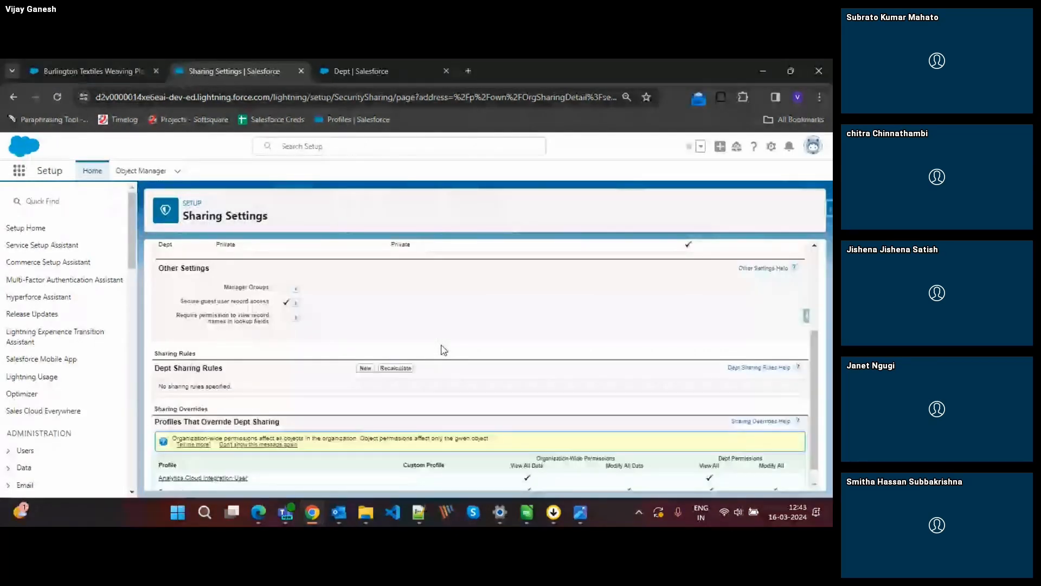
scroll(444, 349, "up", 1)
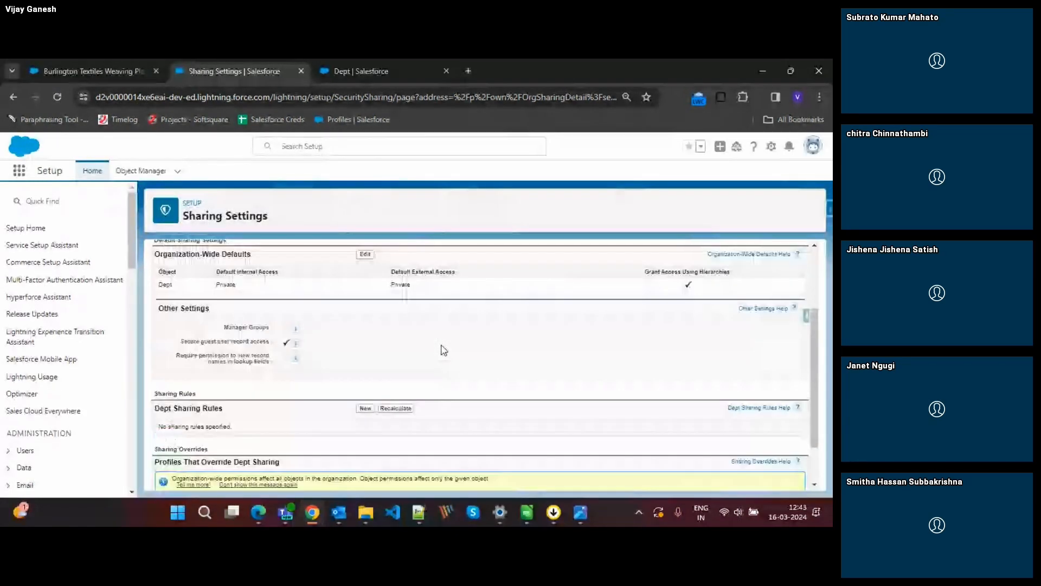
Start a new Dept sharing rule and begin its label with "Share".
left_click(364, 405)
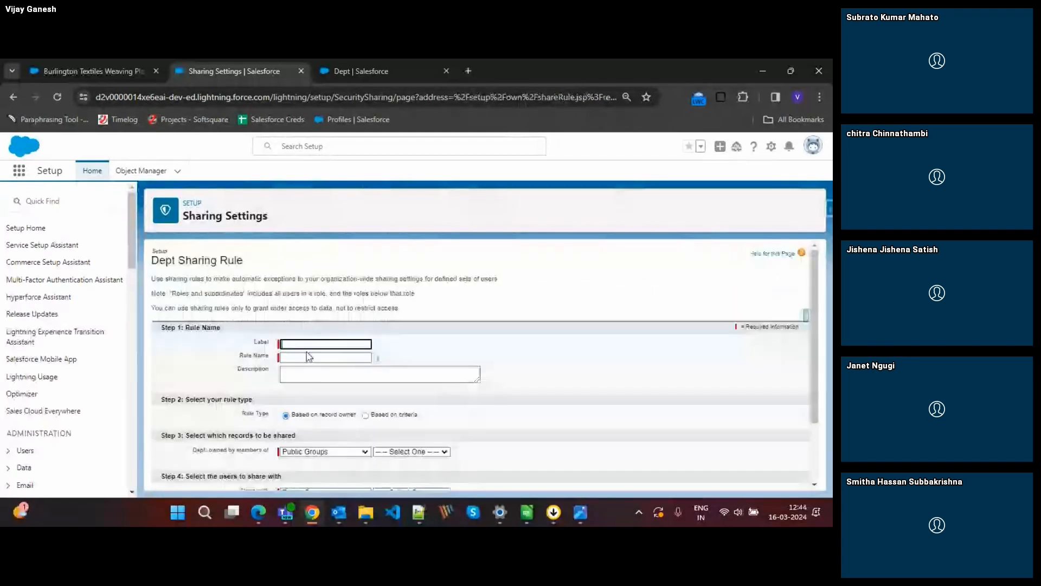
type("C")
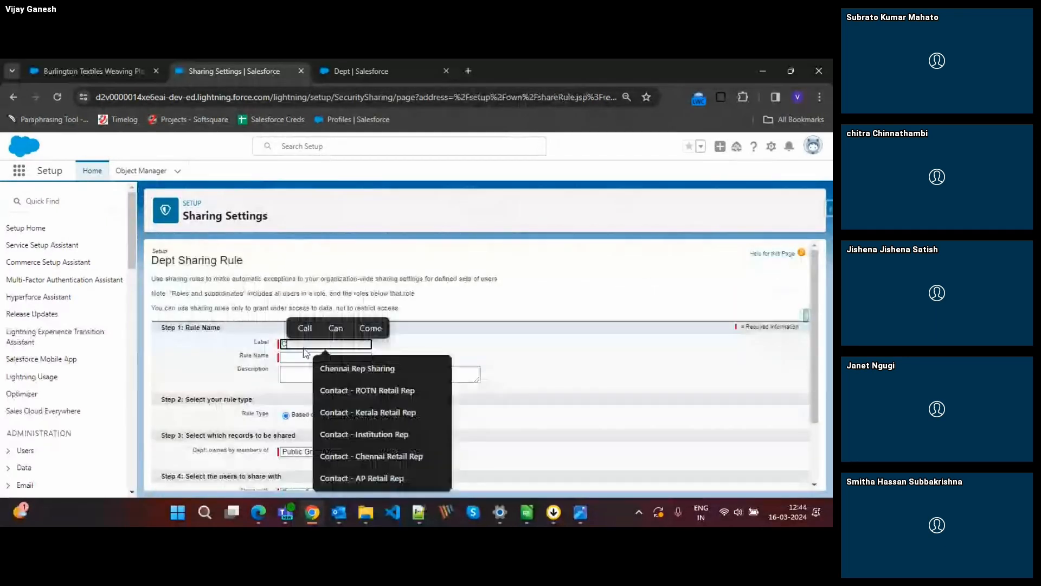
key("BackSpace")
type("Share")
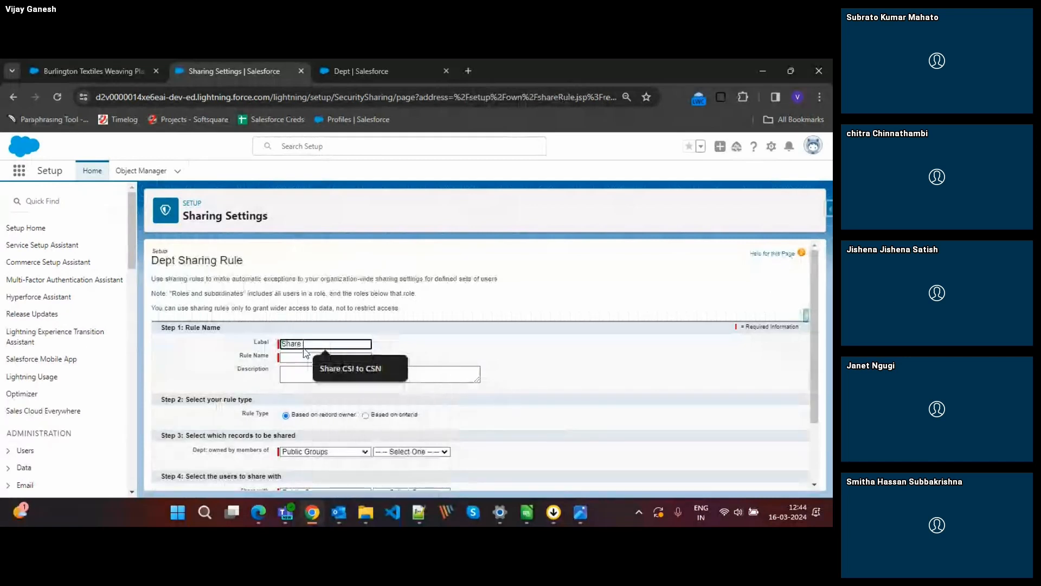
type(" a")
key("BackSpace")
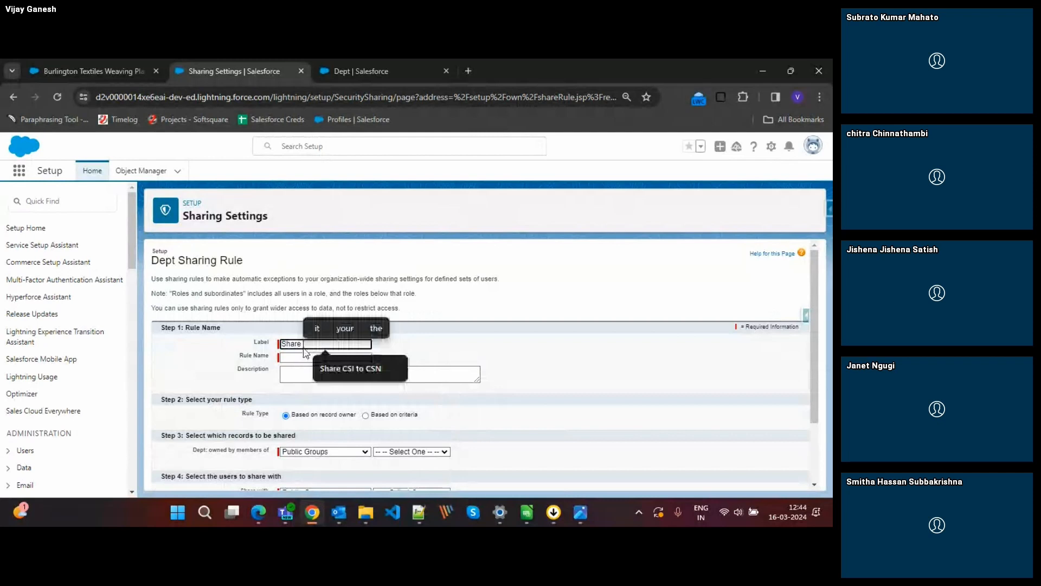
Review the Dept object's fields and relationships in Object Manager, and return to the sharing rule form.
left_click(361, 65)
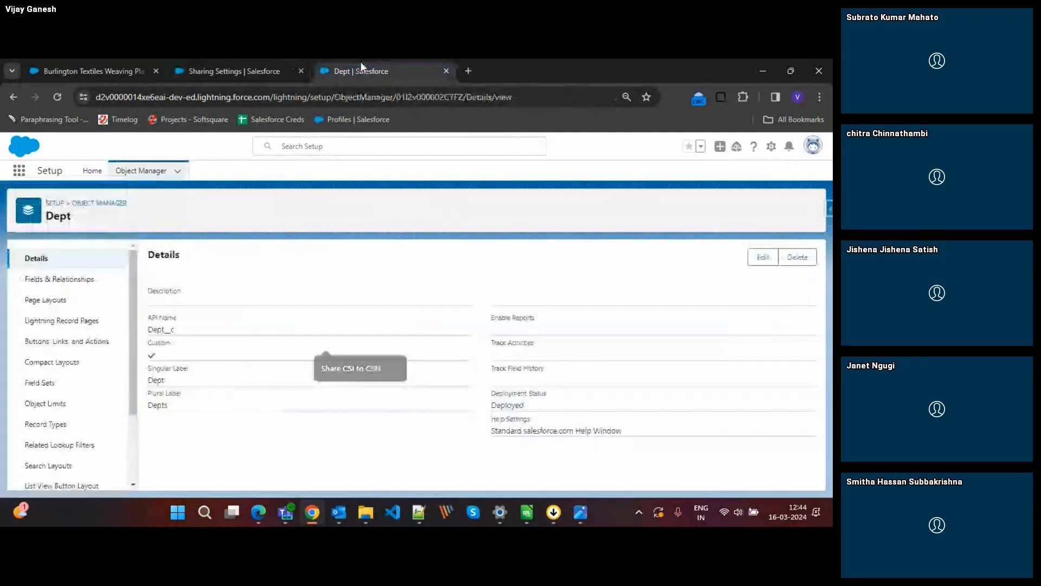
left_click(53, 286)
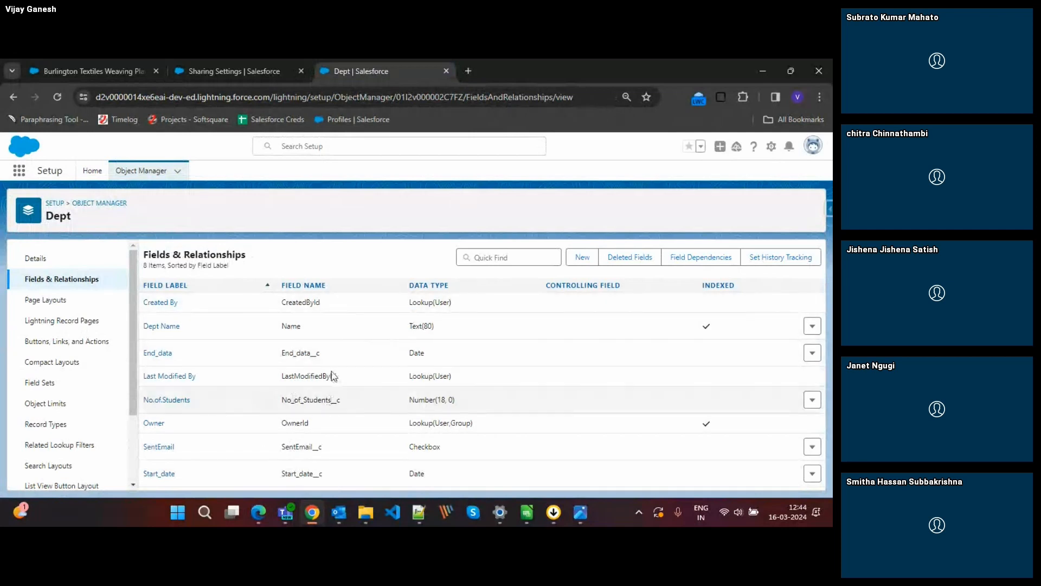
left_click(216, 60)
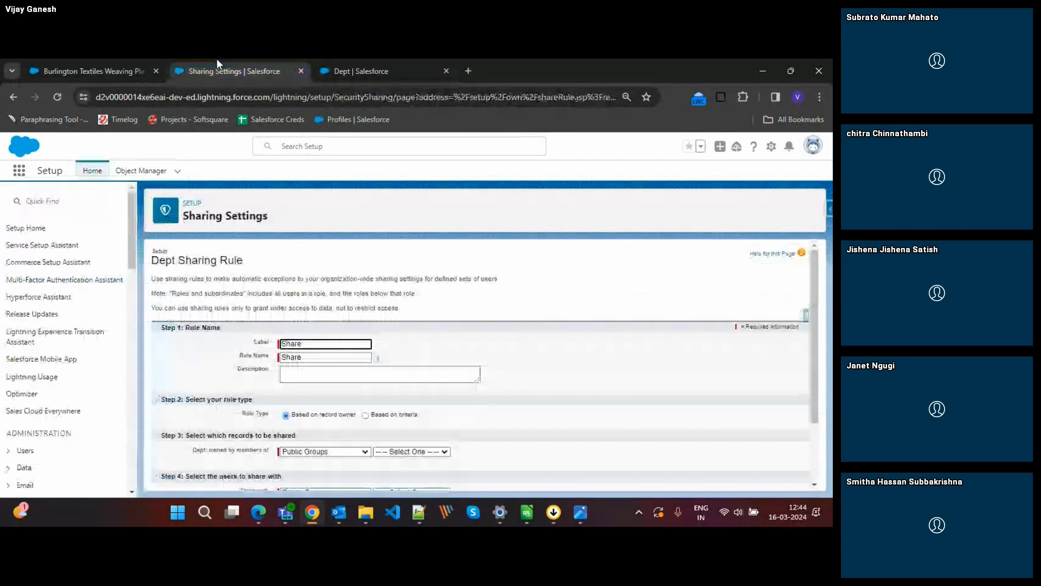
Complete the sharing rule's label as "Share Record to CEO" and replace the rule name with Share_Record_to_CEO.
type("Record to ")
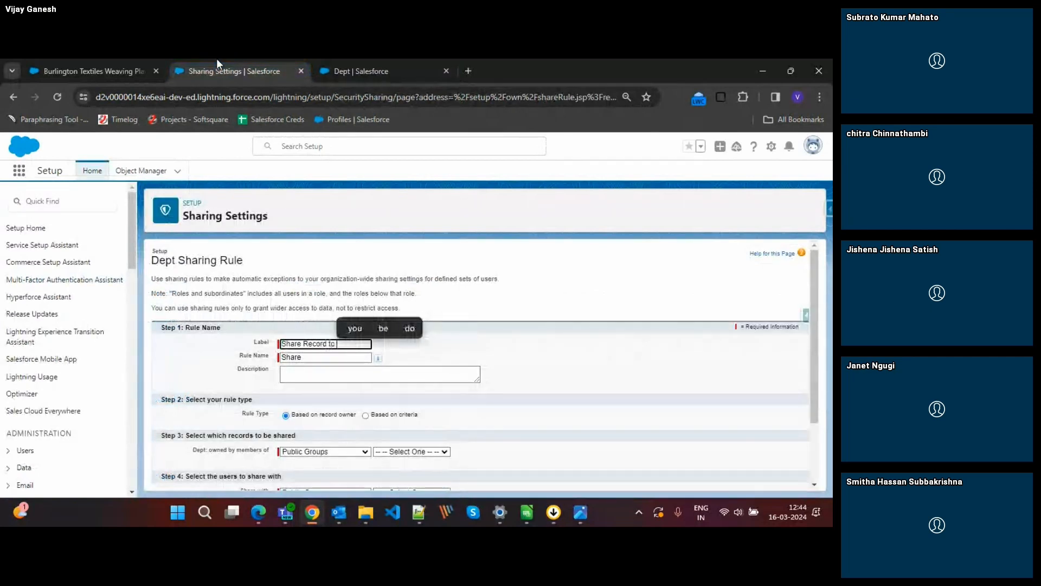
type("C")
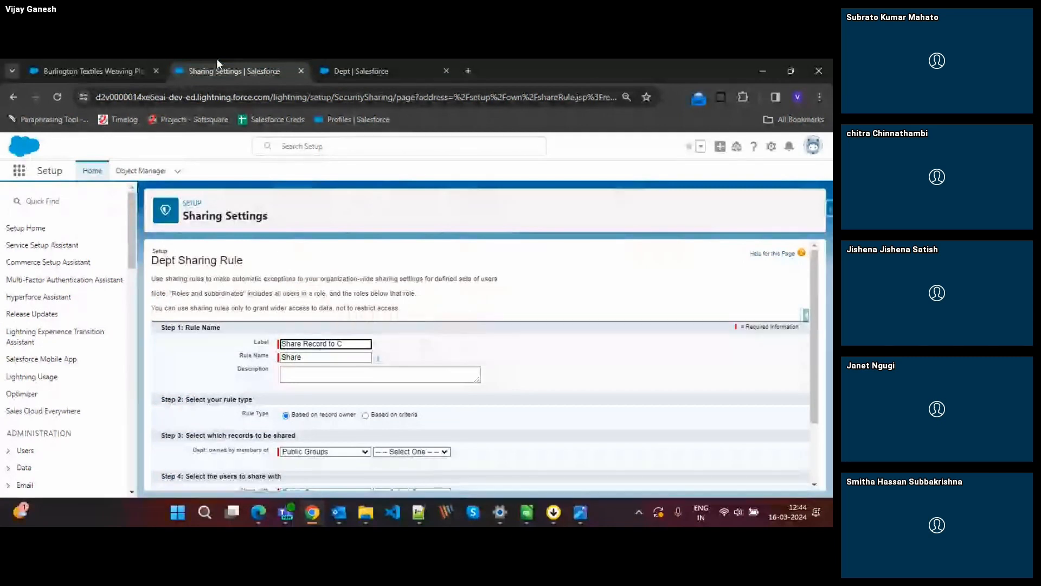
type("EO")
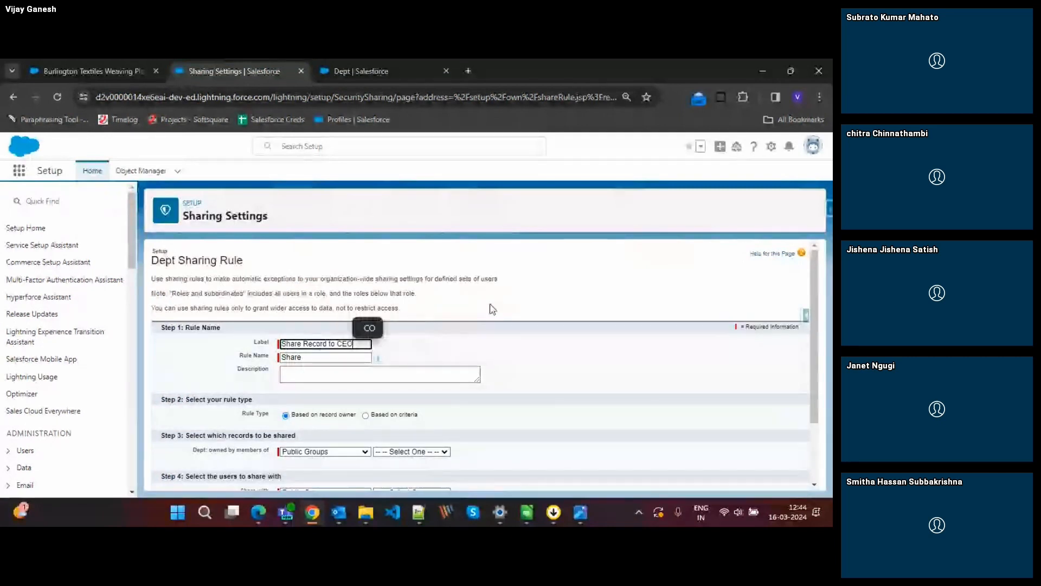
left_click(327, 357)
double_click(328, 356)
key("BackSpace")
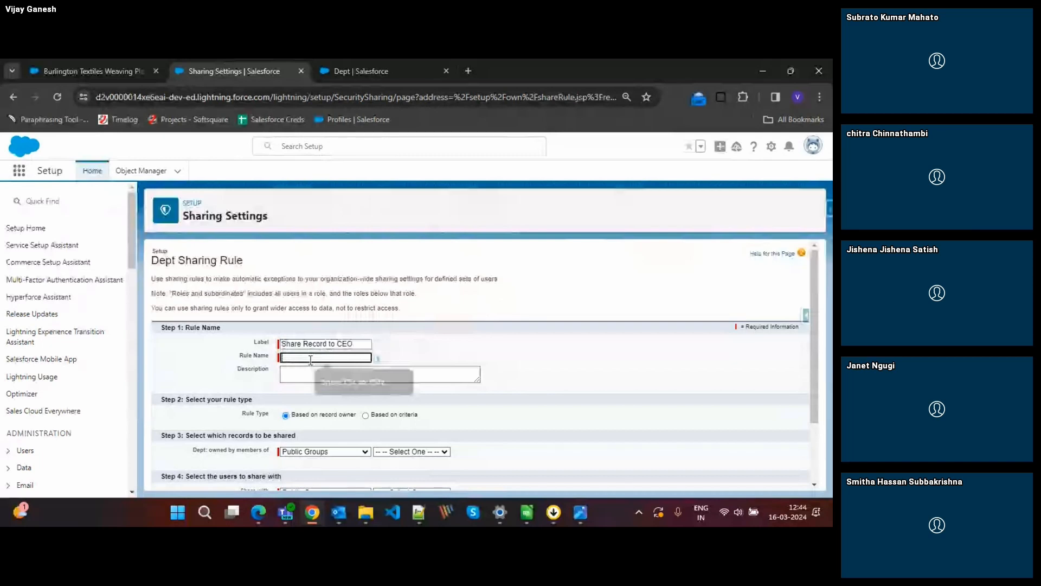
key("alt+Tab")
key("alt+Tab")
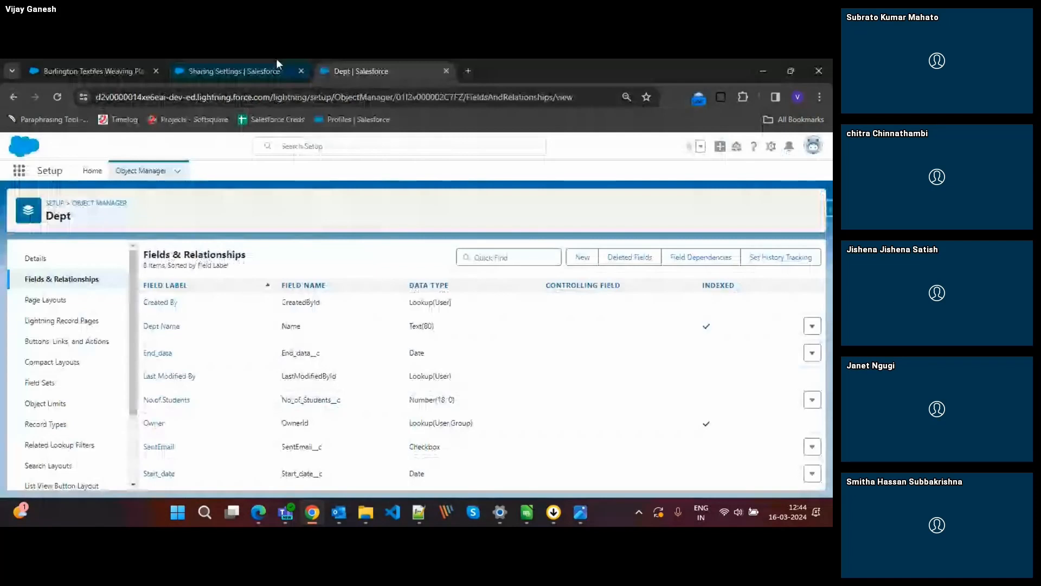
mouse_move(236, 65)
left_mouse_down()
mouse_move(409, 397)
mouse_move(224, 63)
left_mouse_up()
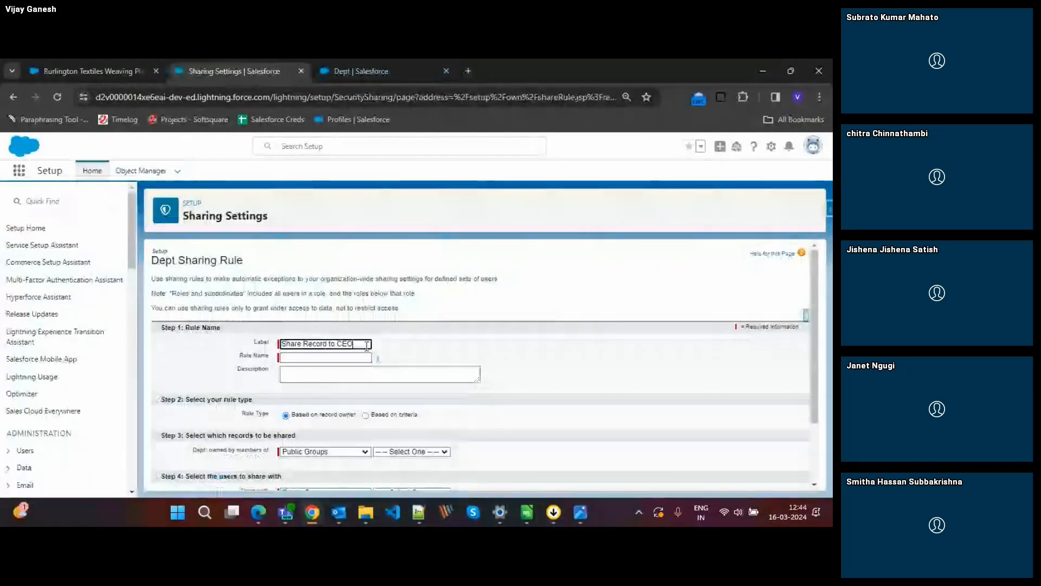
Set the rule to share Dept records owned by members of the Teacher 1 role.
scroll(391, 423, "down", 1)
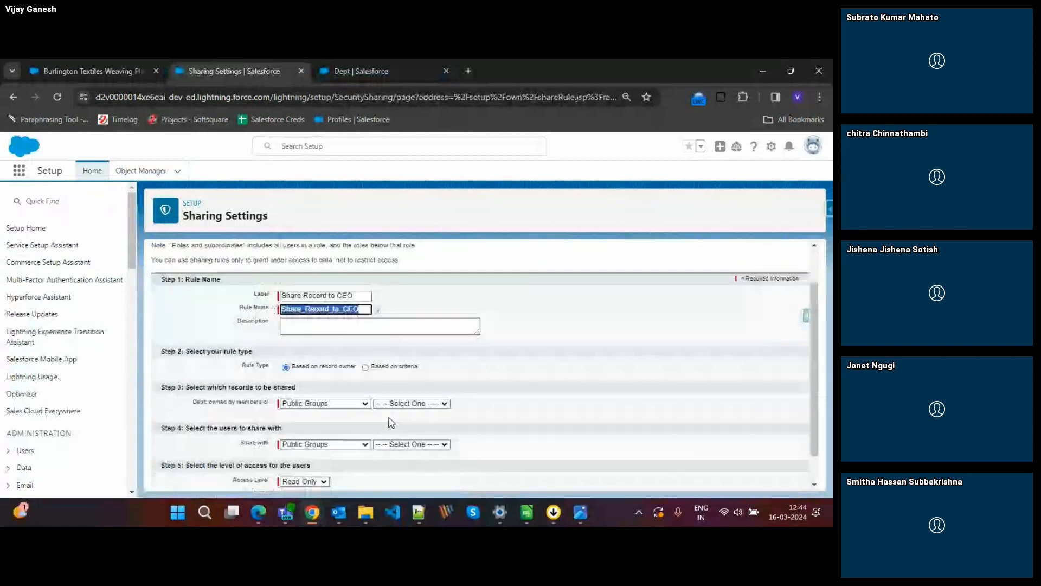
scroll(358, 407, "down", 1)
left_click(324, 386)
left_click(295, 404)
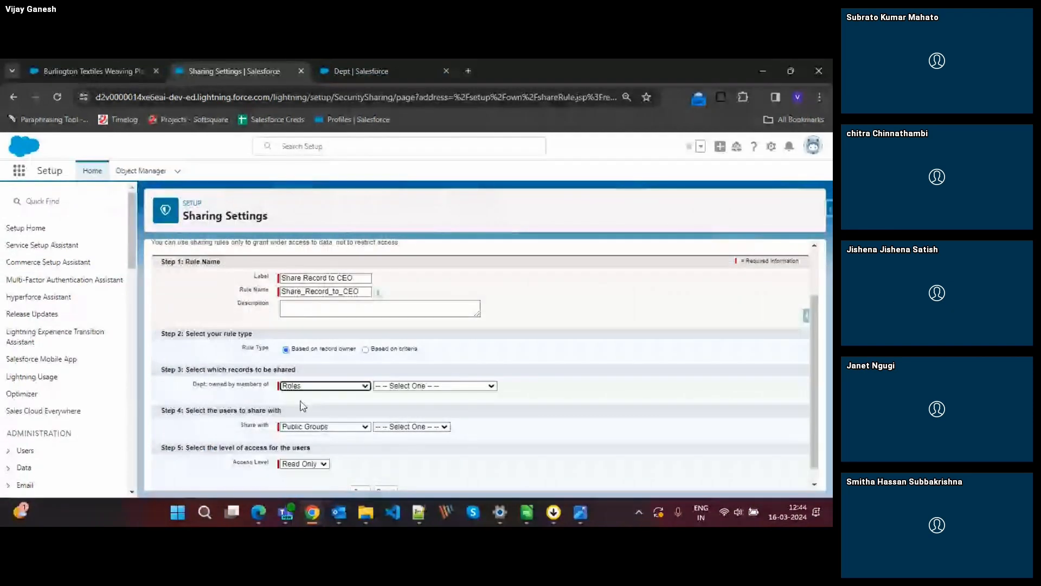
left_click(415, 386)
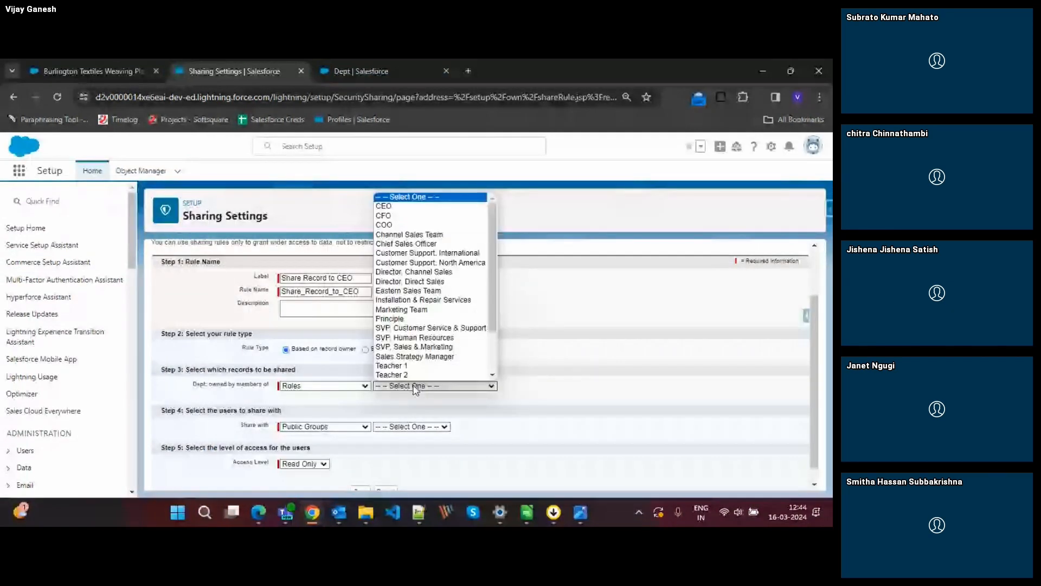
scroll(387, 325, "down", 2)
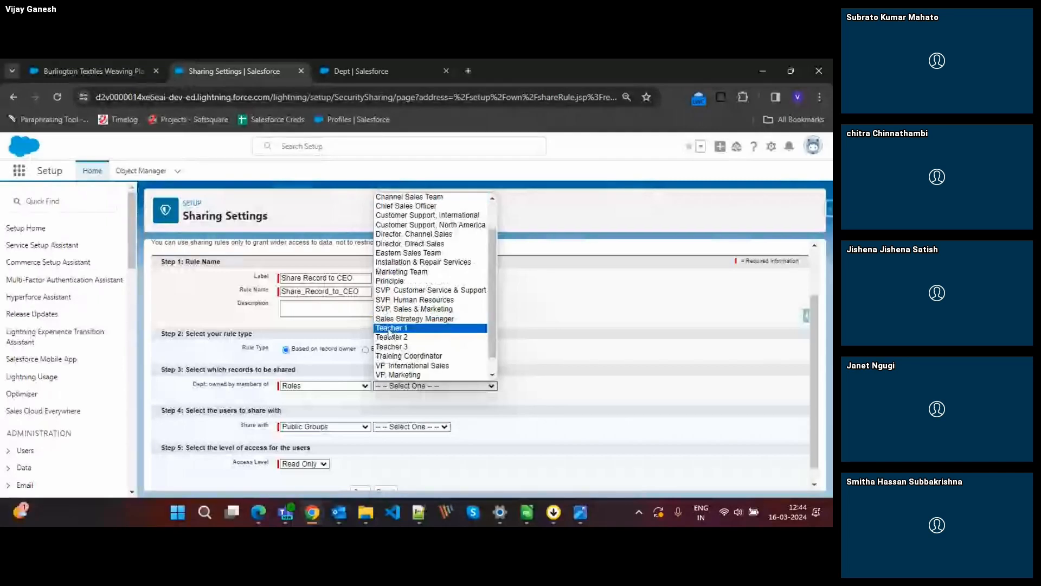
left_click(390, 329)
Set the users to share the Dept records with to the CEO role.
left_click(325, 426)
left_click(304, 442)
left_click(408, 426)
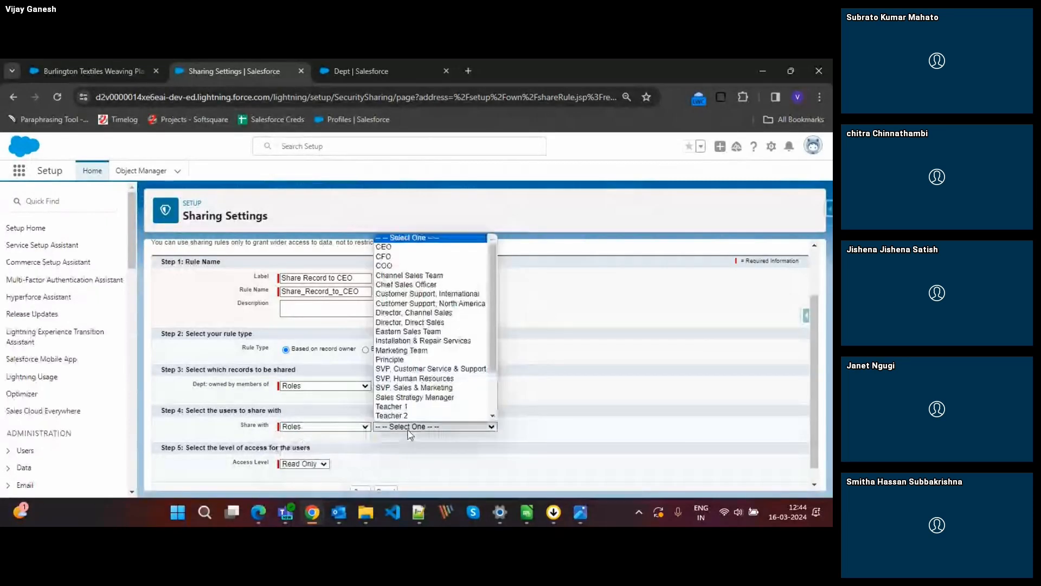
left_click(387, 247)
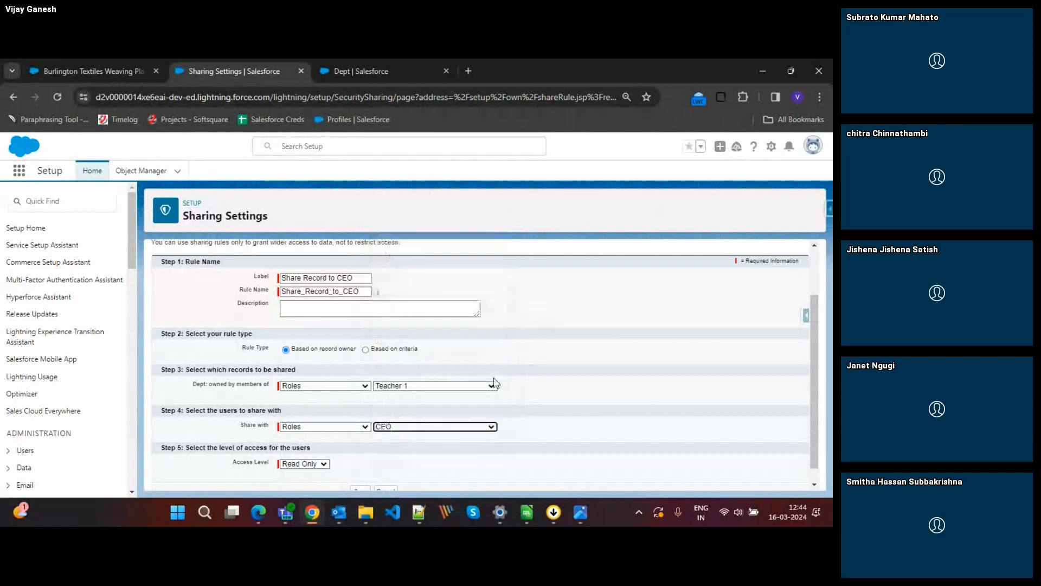
Set the sharing rule's access level to Read/Write, save the rule, and confirm.
scroll(544, 439, "down", 1)
left_click(318, 449)
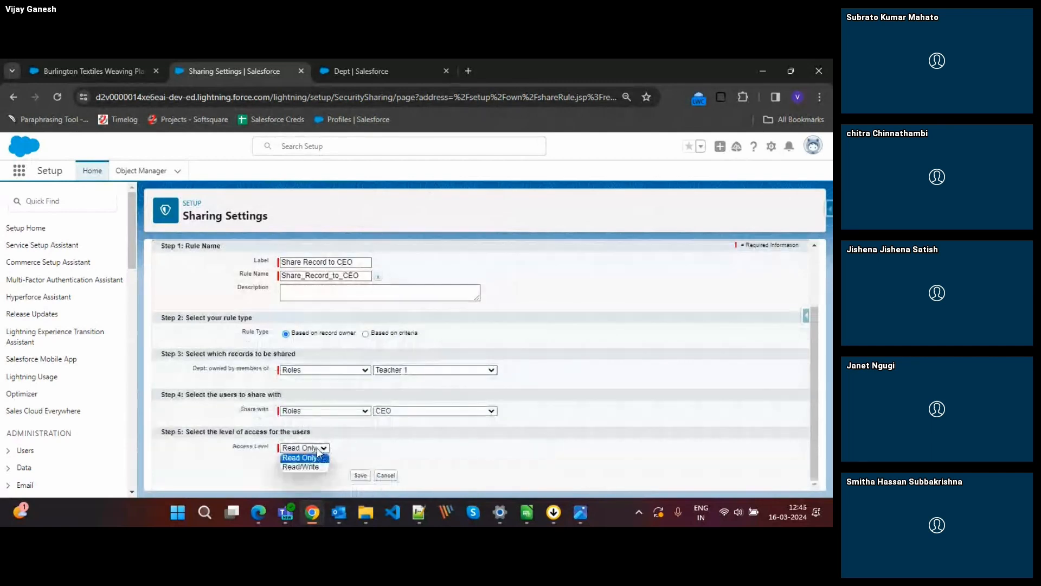
left_click(303, 468)
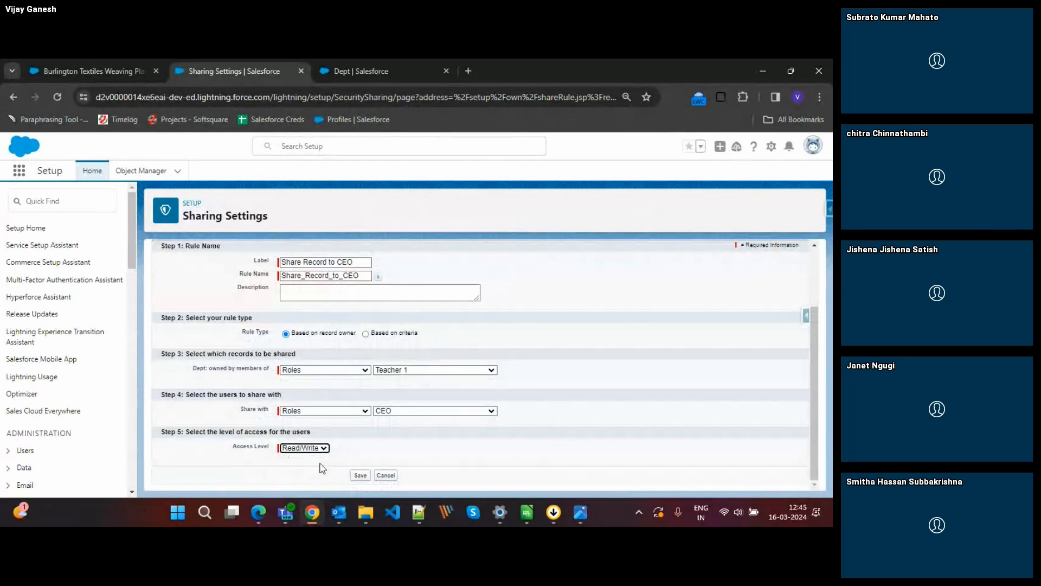
left_click(355, 476)
left_click(473, 200)
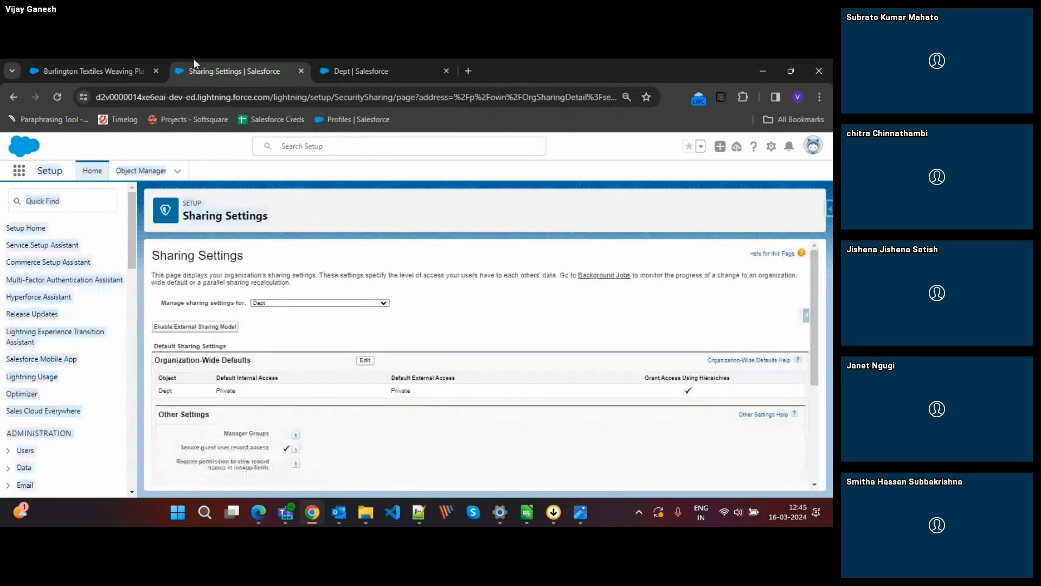
Find the Users page in Setup by searching for "user", and open the Test user's assigned role from the user details.
left_click(55, 199)
type("user")
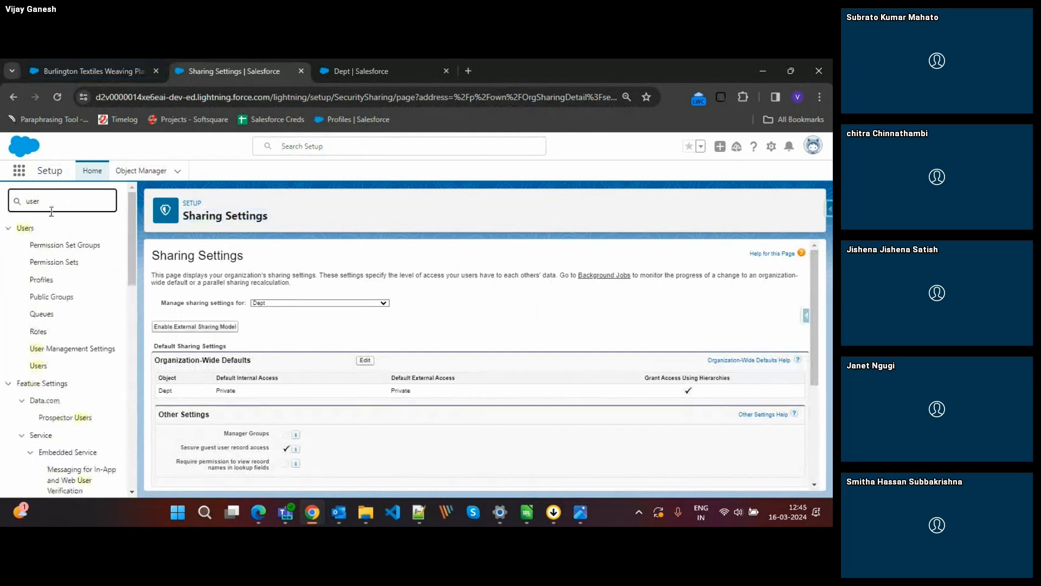
left_click(38, 367)
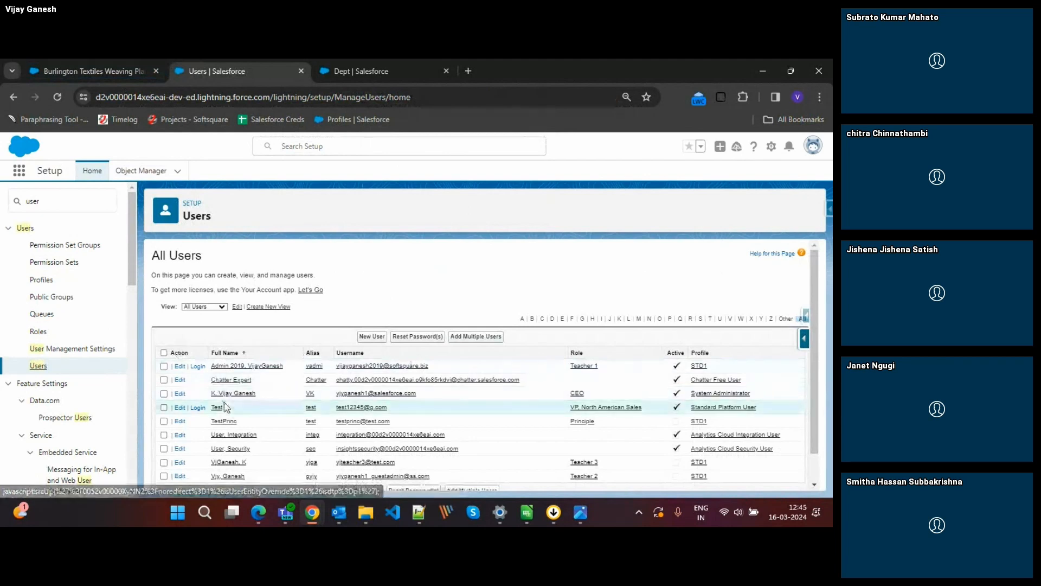
left_click(216, 408)
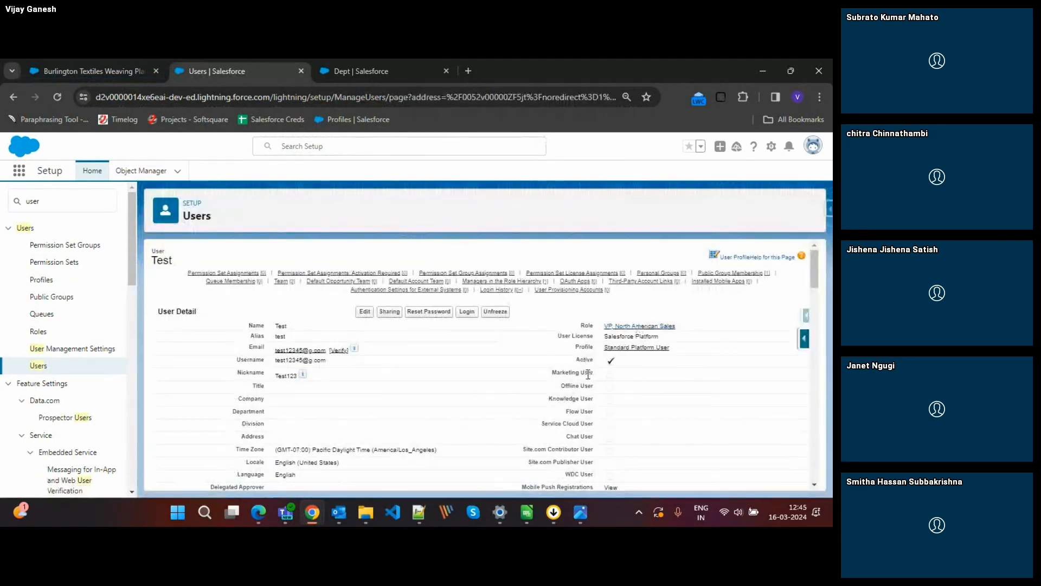
left_click(637, 327)
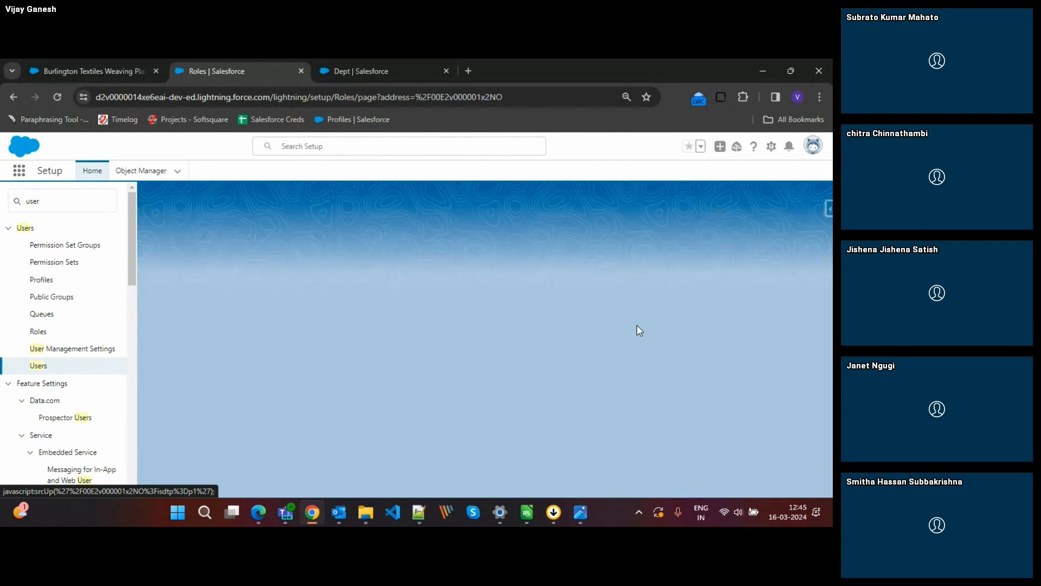